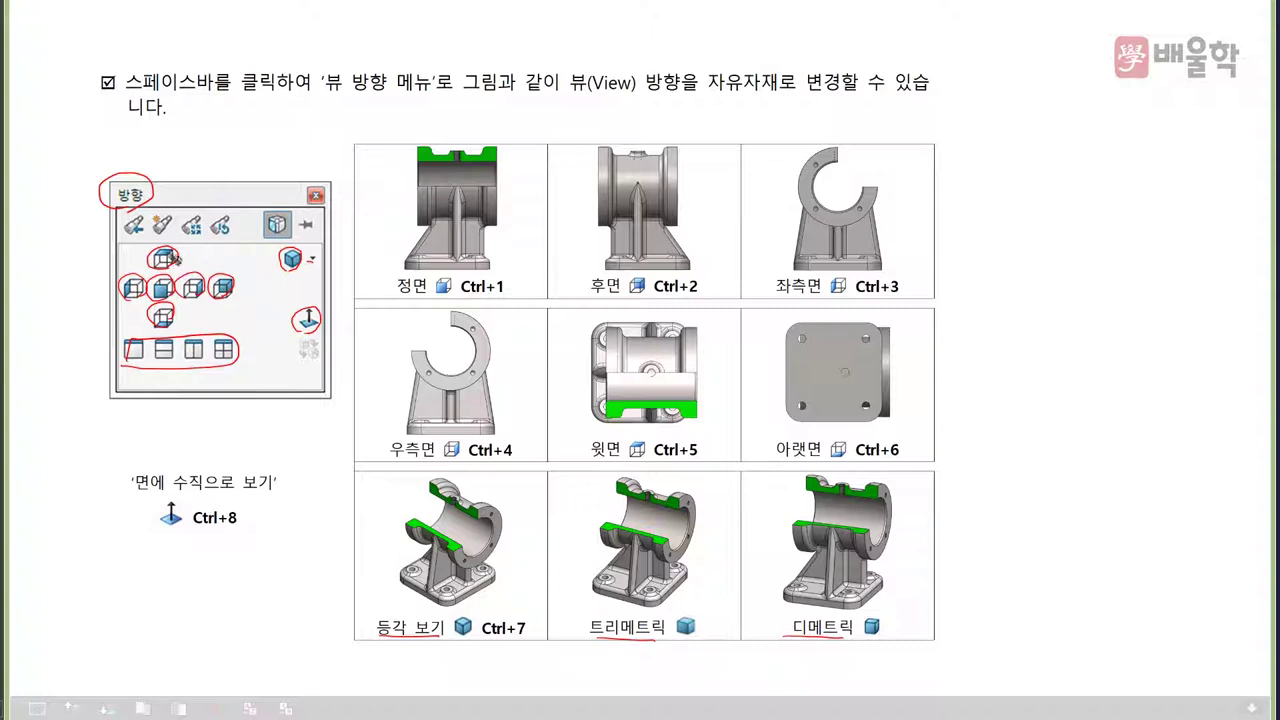
pyautogui.moveTo(148, 232); pyautogui.dragTo(190, 226)
pyautogui.moveTo(458, 296); pyautogui.dragTo(506, 295)
pyautogui.moveTo(655, 296); pyautogui.dragTo(699, 299)
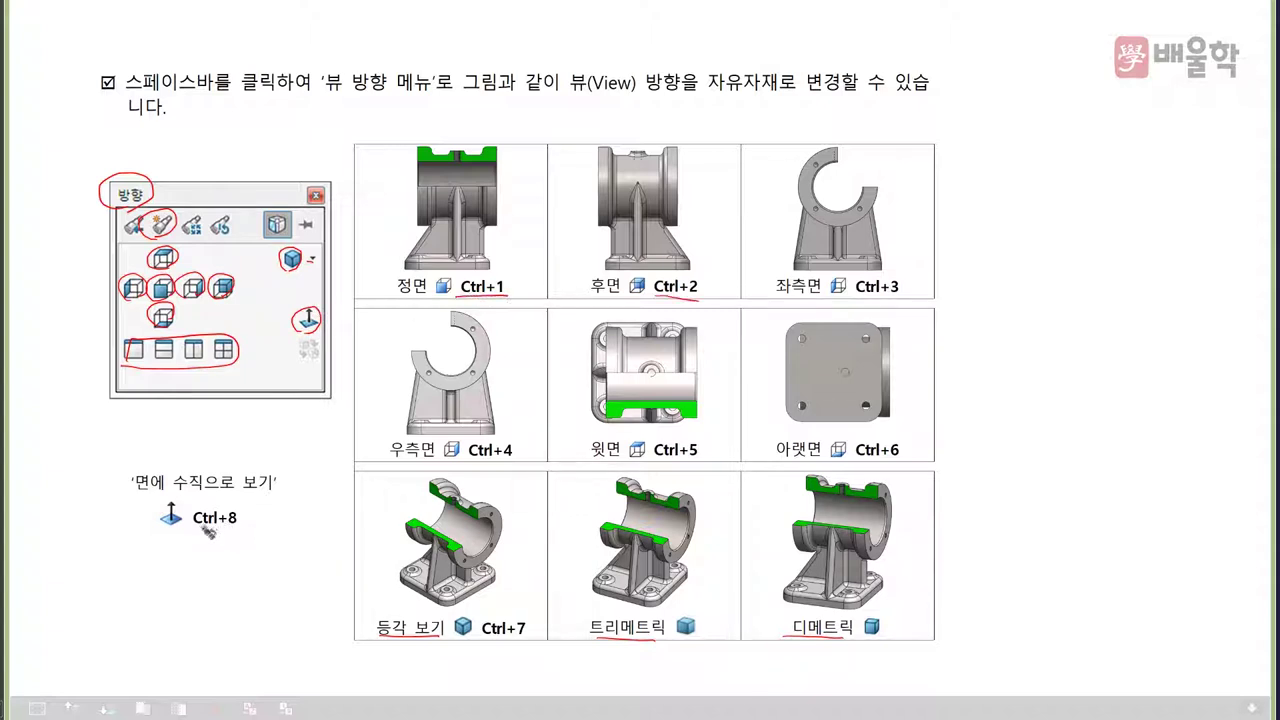
pyautogui.moveTo(194, 529); pyautogui.dragTo(237, 524)
pyautogui.press('pagedown')
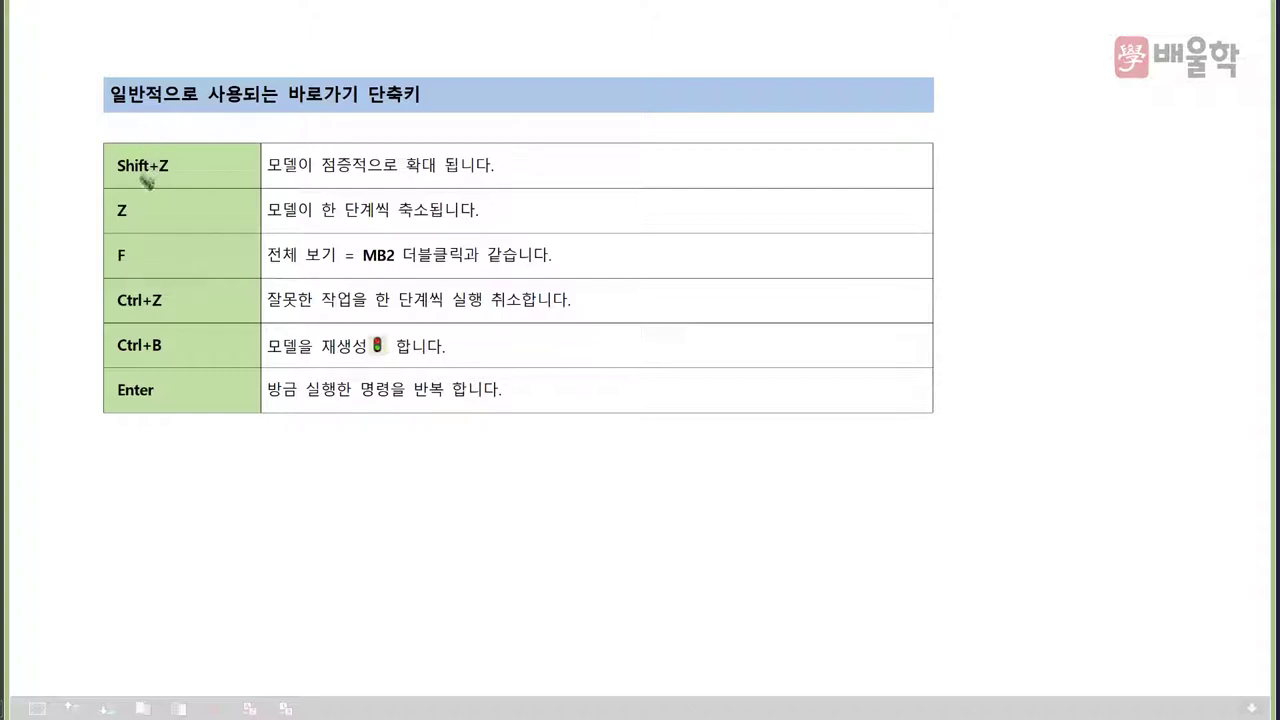
pyautogui.moveTo(152, 183); pyautogui.dragTo(157, 179)
pyautogui.moveTo(270, 175); pyautogui.dragTo(430, 175)
pyautogui.moveTo(126, 222); pyautogui.dragTo(133, 200)
pyautogui.moveTo(273, 220); pyautogui.dragTo(410, 216)
pyautogui.moveTo(128, 268)
pyautogui.mouseDown()
pyautogui.moveTo(108, 262)
pyautogui.moveTo(130, 266)
pyautogui.mouseUp()
pyautogui.moveTo(270, 266); pyautogui.dragTo(332, 265)
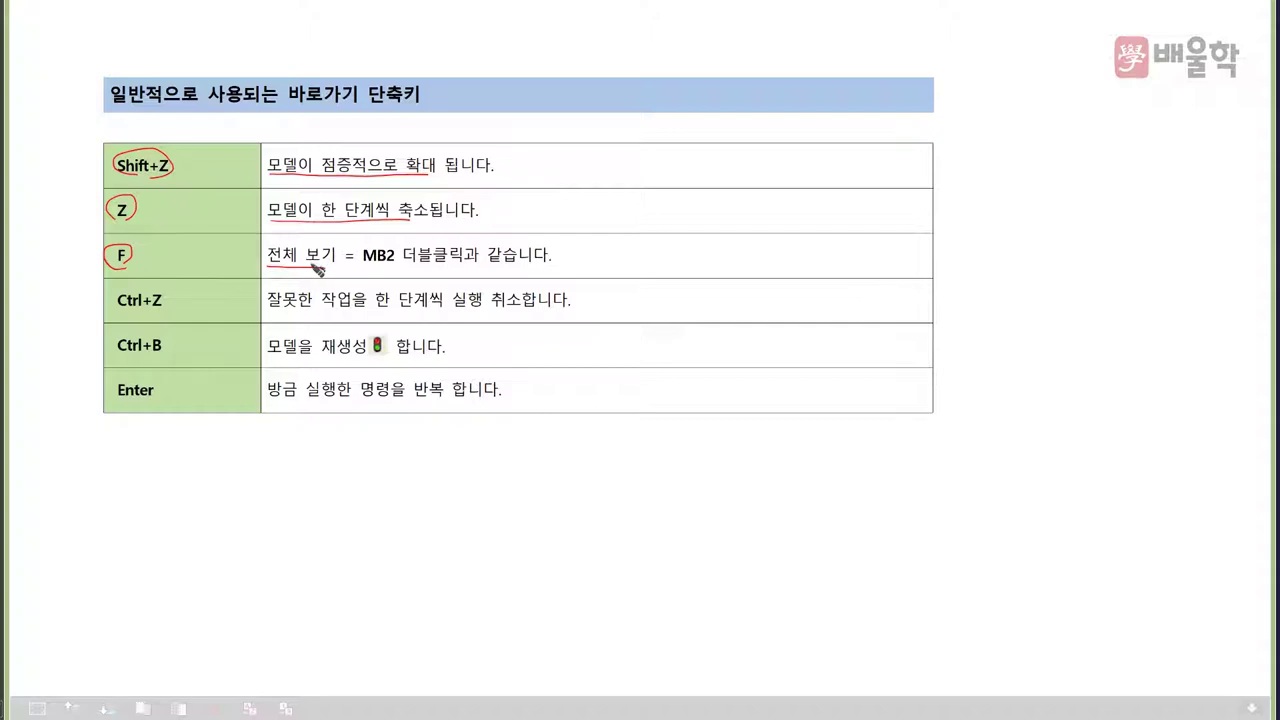
pyautogui.moveTo(133, 318)
pyautogui.mouseDown()
pyautogui.moveTo(110, 298)
pyautogui.moveTo(145, 315)
pyautogui.mouseUp()
pyautogui.moveTo(120, 362)
pyautogui.mouseDown()
pyautogui.moveTo(145, 333)
pyautogui.moveTo(147, 358)
pyautogui.mouseUp()
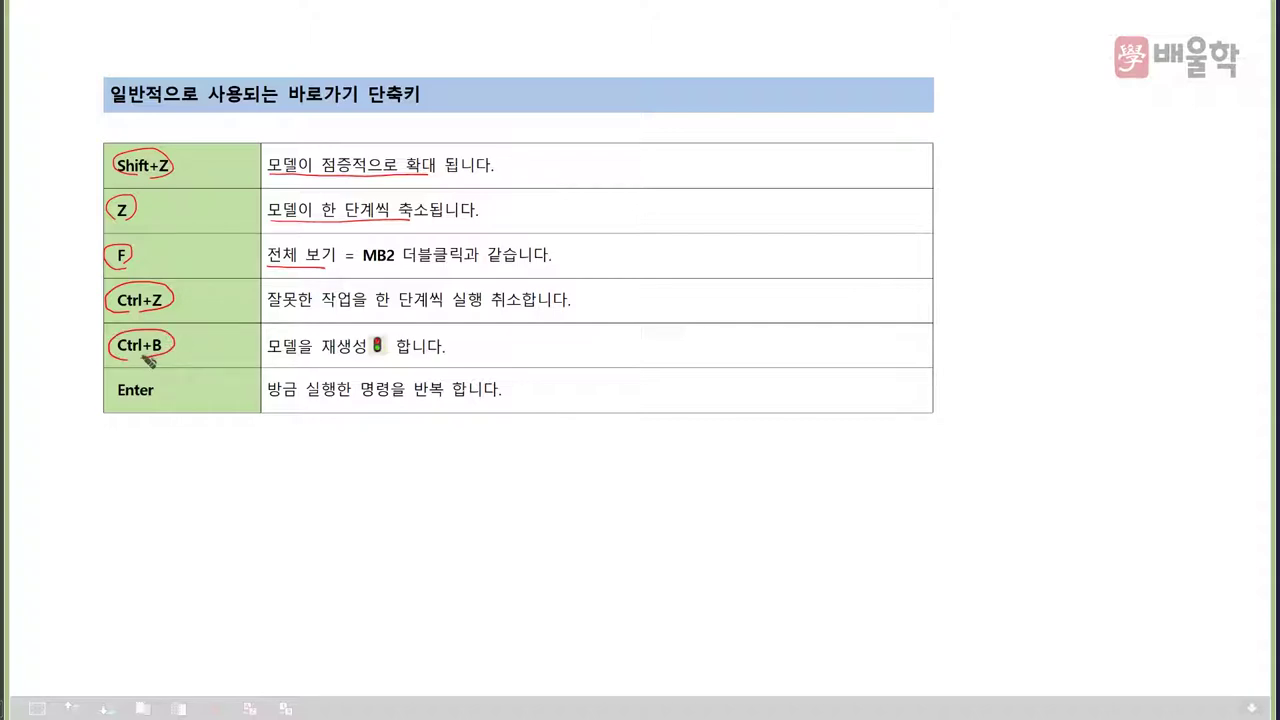
pyautogui.moveTo(140, 403)
pyautogui.mouseDown()
pyautogui.moveTo(118, 395)
pyautogui.moveTo(162, 385)
pyautogui.moveTo(160, 400)
pyautogui.mouseUp()
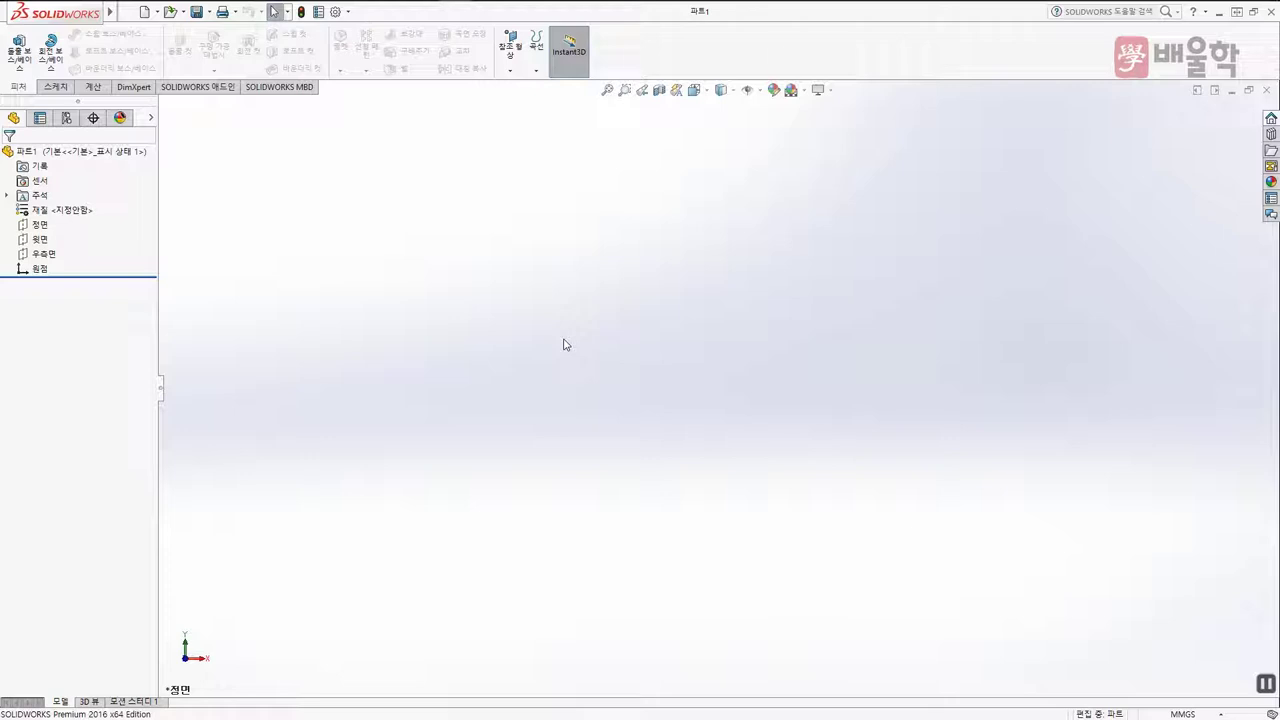
# Start opening a file and browse from drive C through Program Files and SolidWorks Corp to the SOLIDWORKS samples folder
pyautogui.click(170, 14)
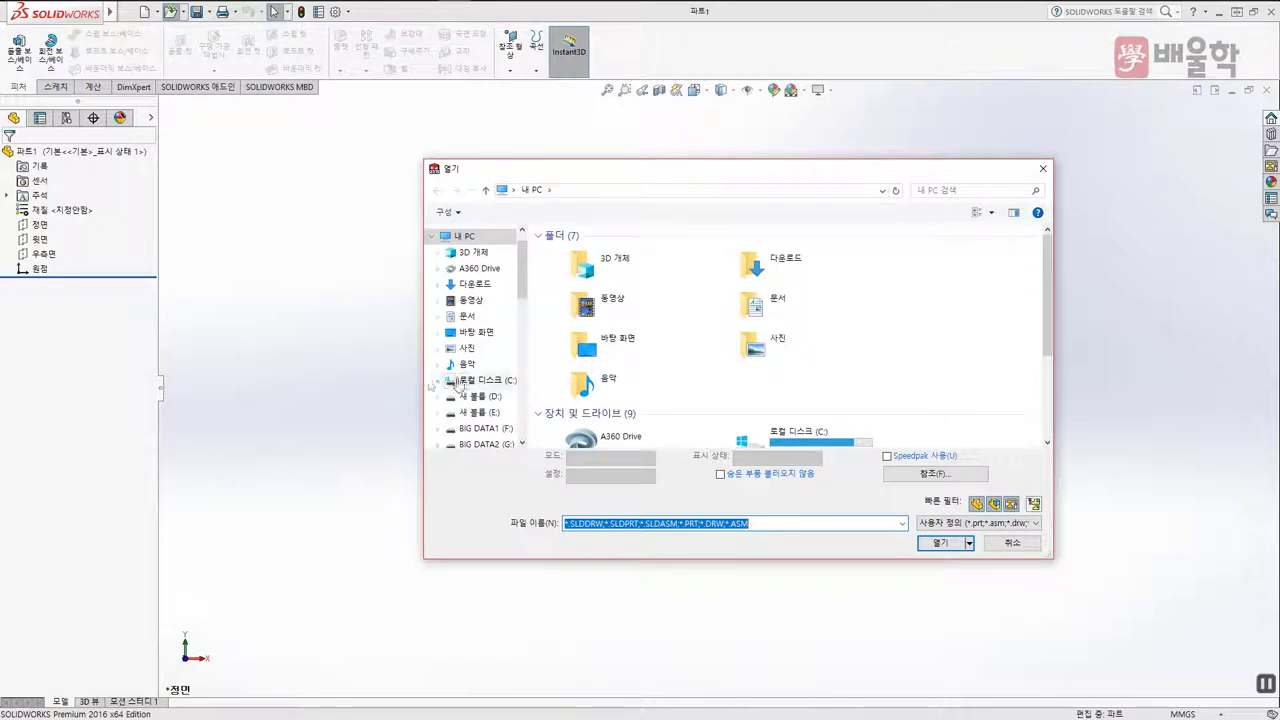
pyautogui.click(487, 381)
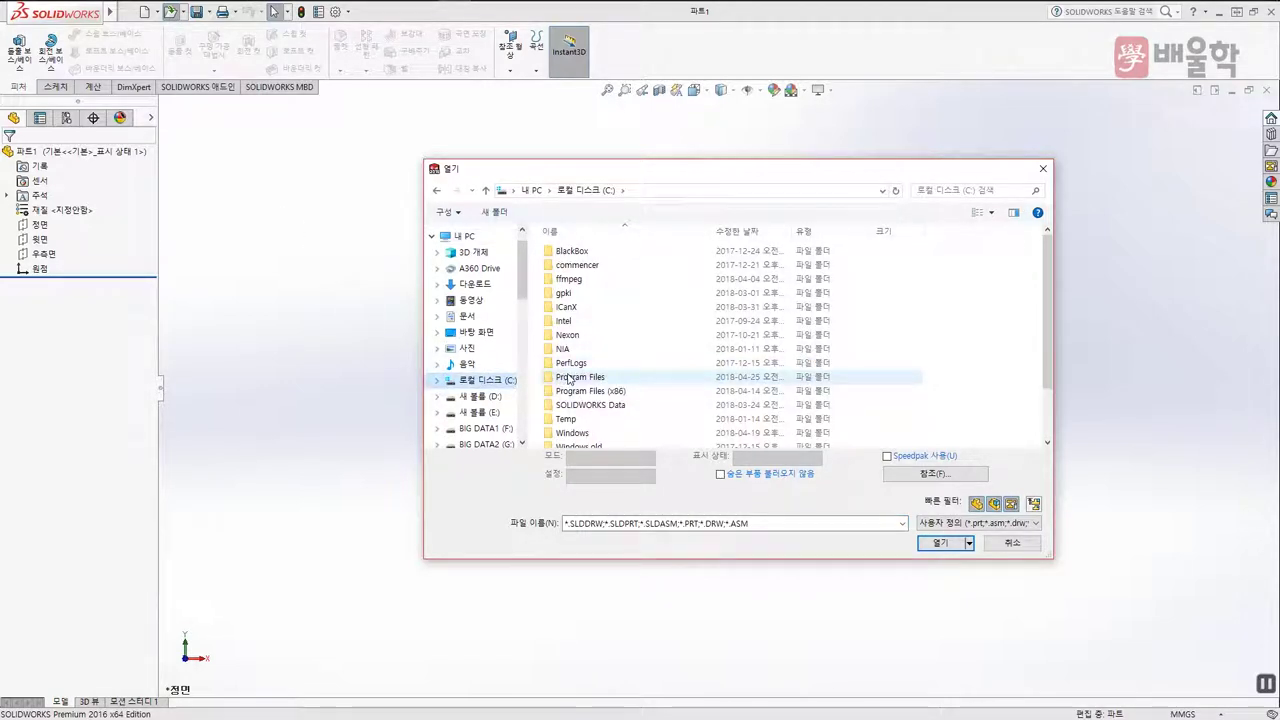
pyautogui.doubleClick(566, 376)
pyautogui.scroll(-2, 606, 355)
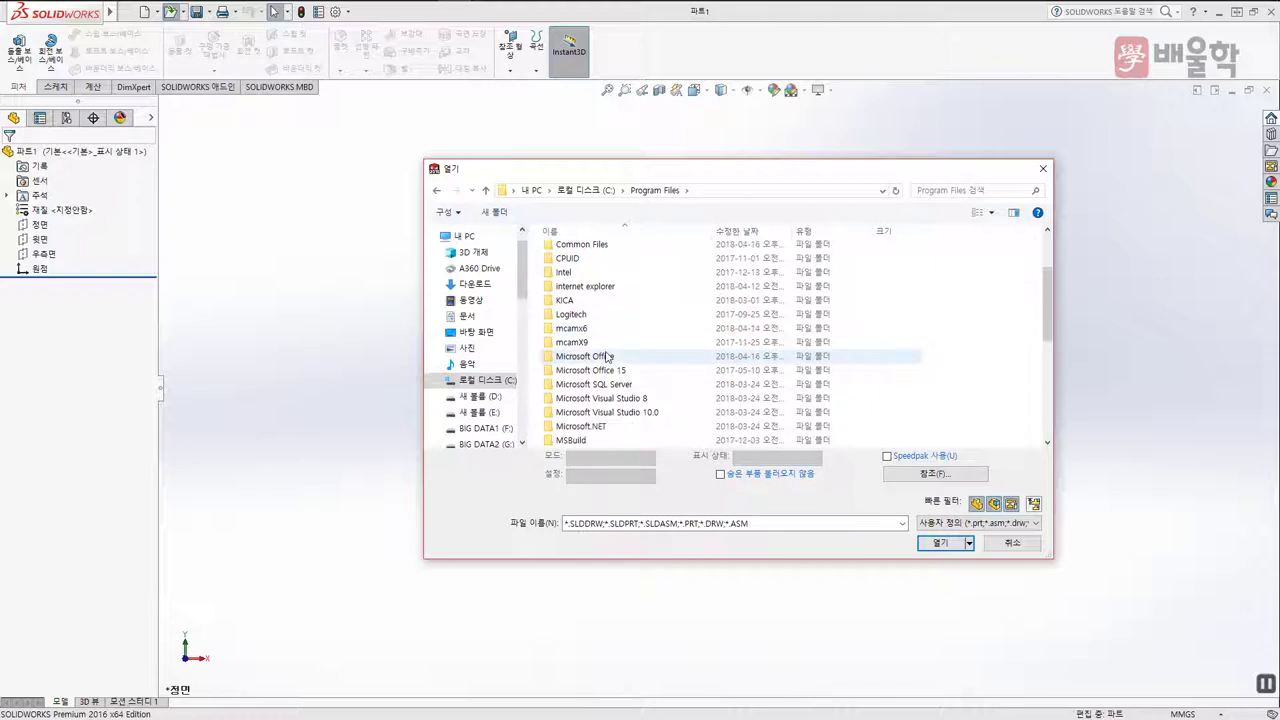
pyautogui.scroll(1, 605, 358)
pyautogui.scroll(-4, 605, 358)
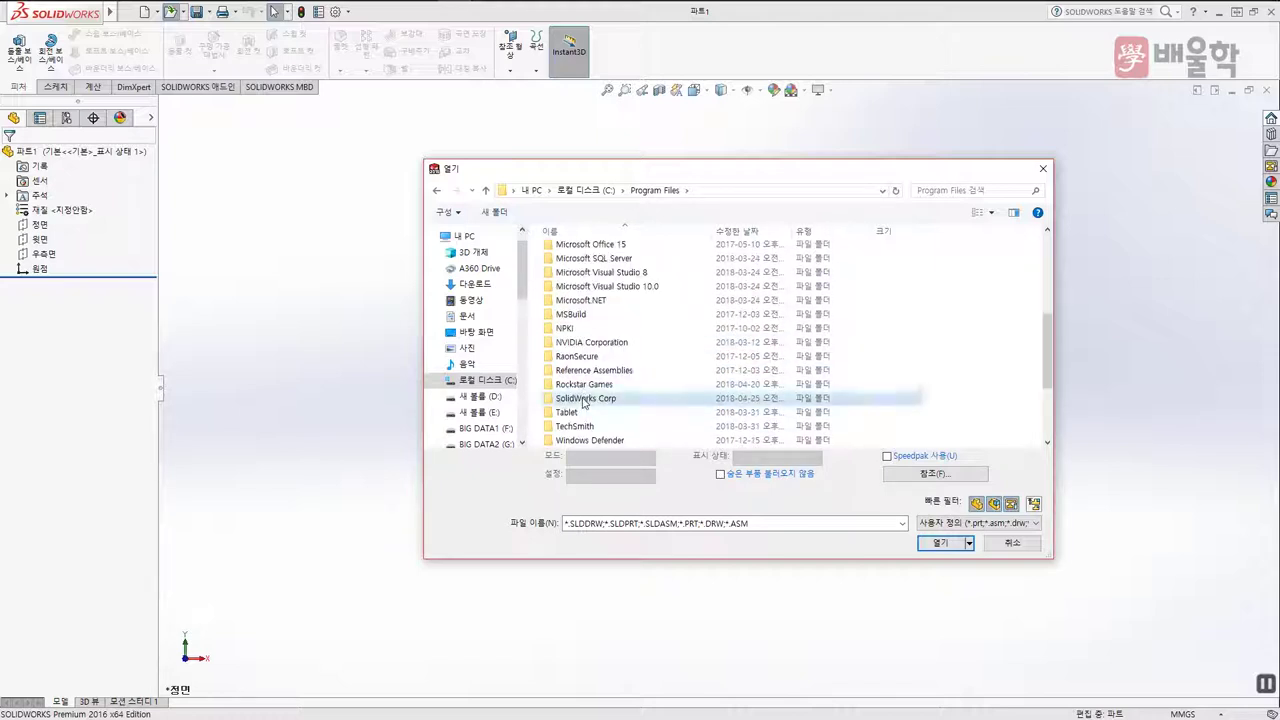
pyautogui.doubleClick(575, 391)
pyautogui.doubleClick(572, 265)
pyautogui.scroll(-1, 572, 300)
pyautogui.doubleClick(572, 399)
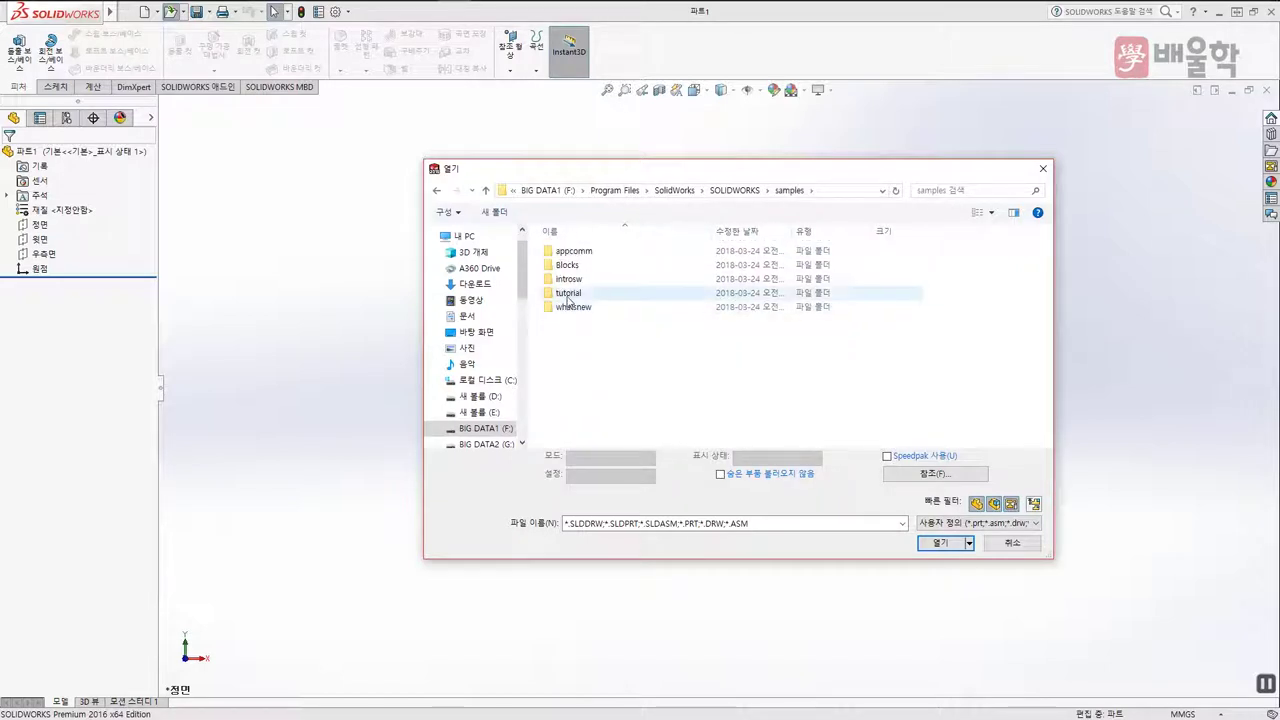
# Open the pressure_plate part from the introtosw folder inside the tutorial samples
pyautogui.doubleClick(567, 293)
pyautogui.scroll(-1, 604, 327)
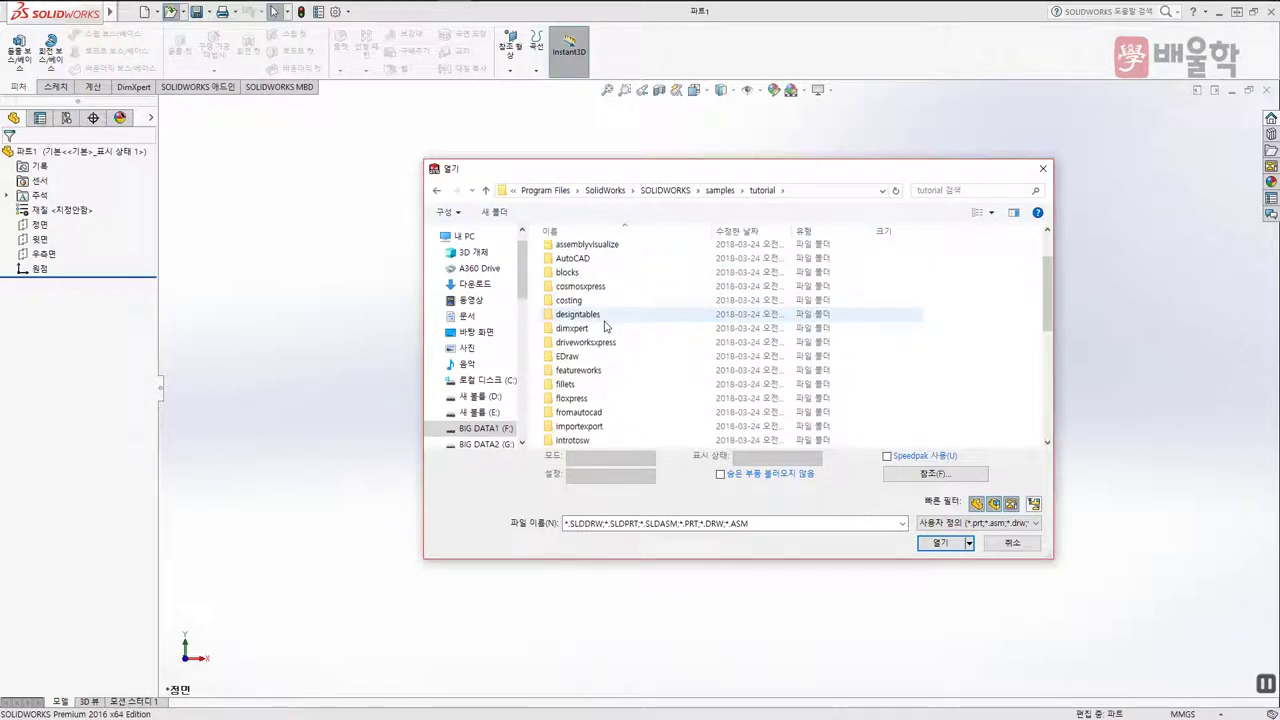
pyautogui.scroll(-1, 602, 328)
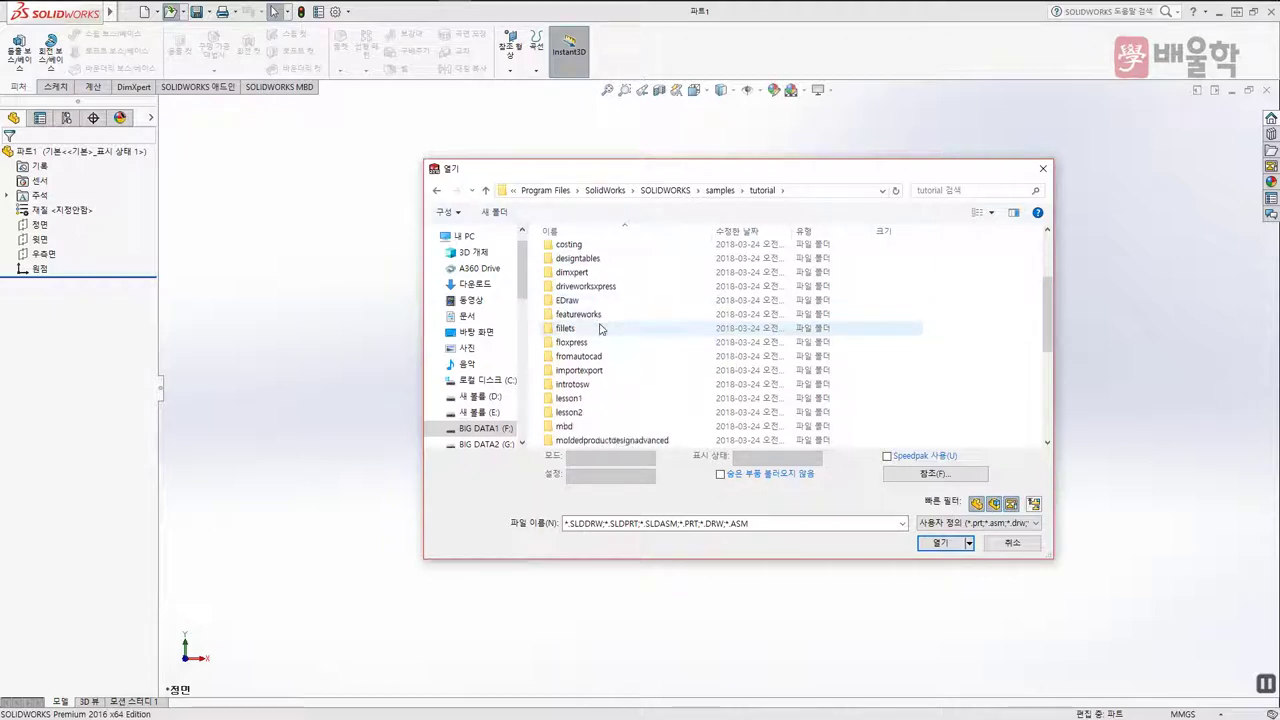
pyautogui.doubleClick(578, 386)
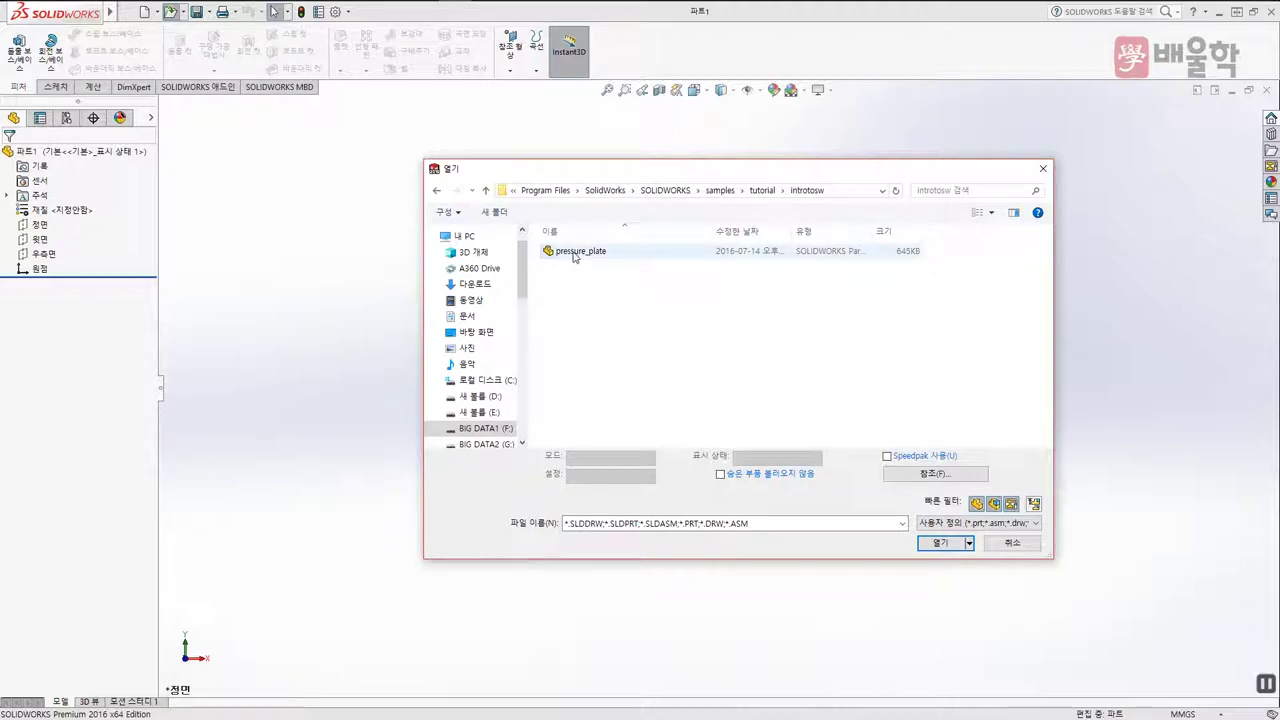
pyautogui.click(578, 252)
pyautogui.click(938, 536)
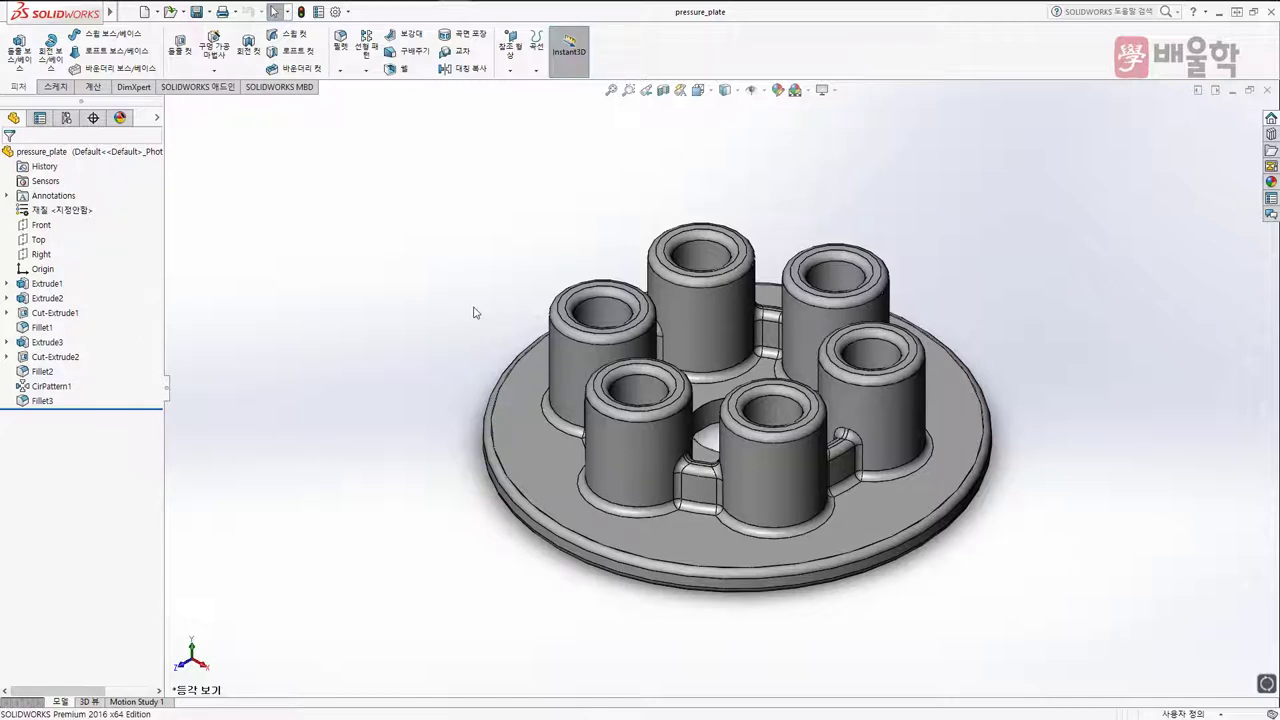
# Inspect the pressure plate at different zoom levels and from an orbited angle, ending with the whole part fitted in view
pyautogui.press('z')
pyautogui.press('z')
pyautogui.press('z')
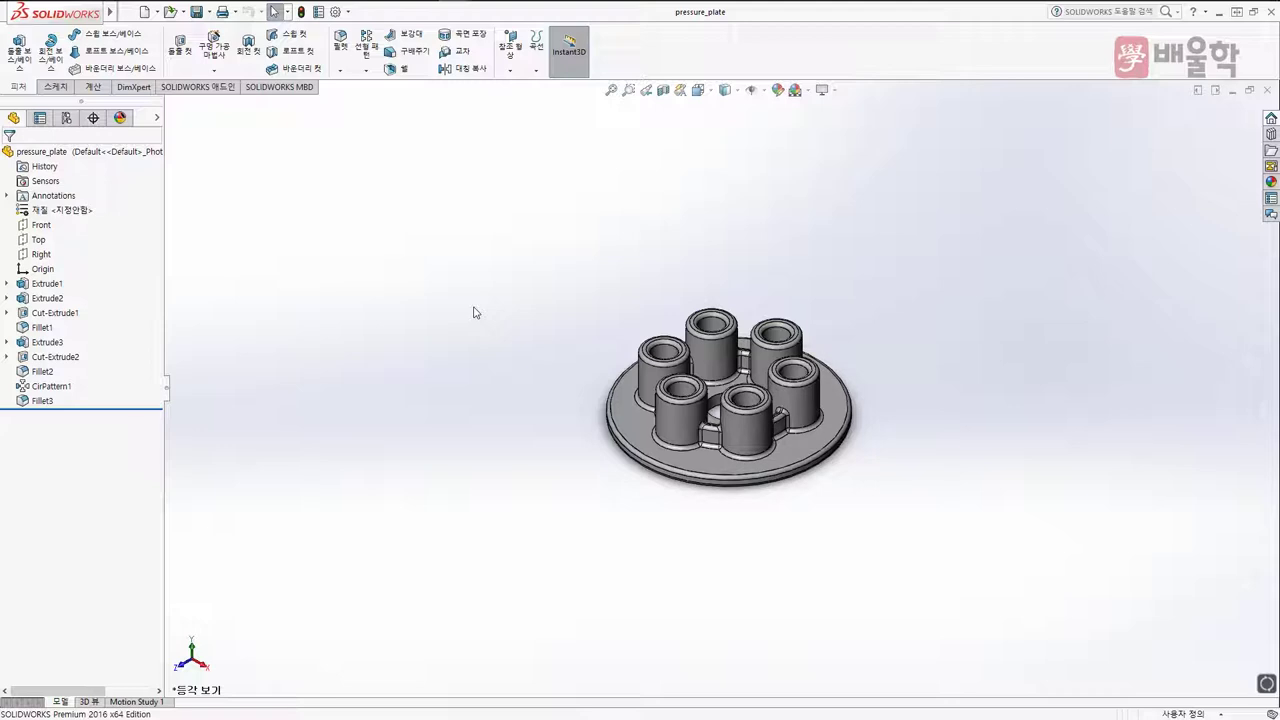
pyautogui.scroll(-3, 514, 331)
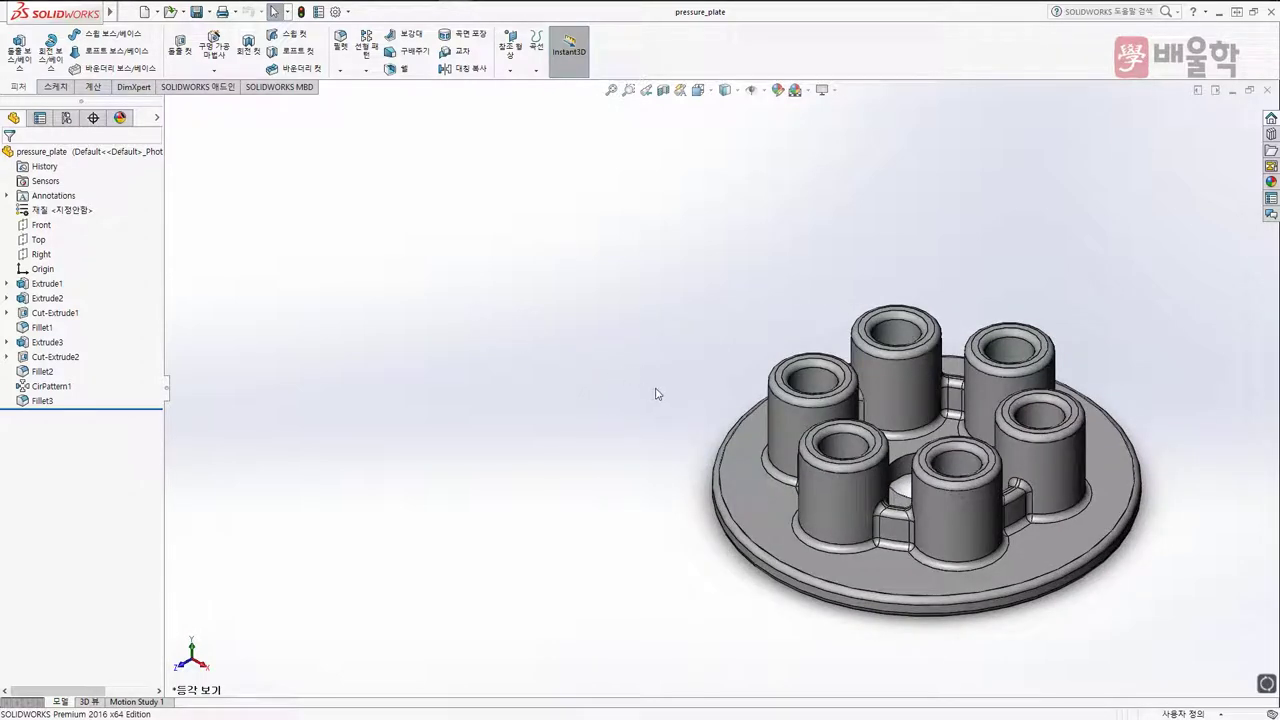
pyautogui.moveTo(657, 391); pyautogui.dragTo(757, 269, button='middle')
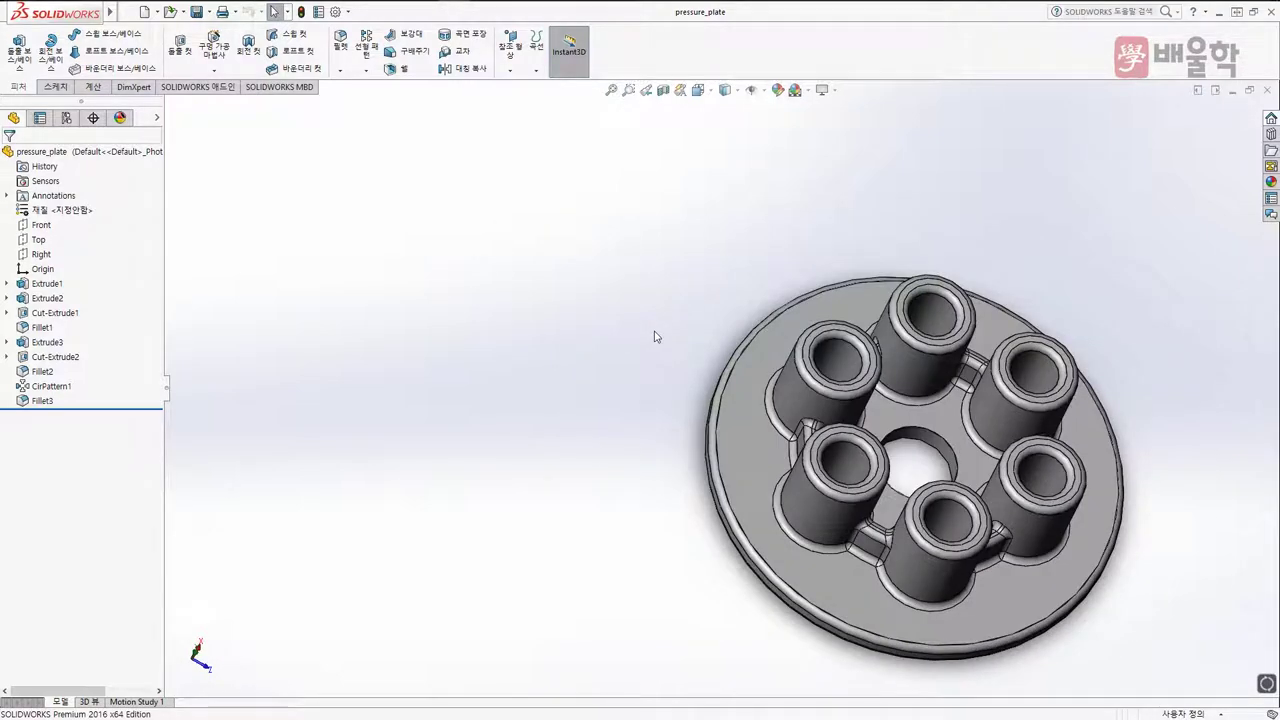
pyautogui.press('f')
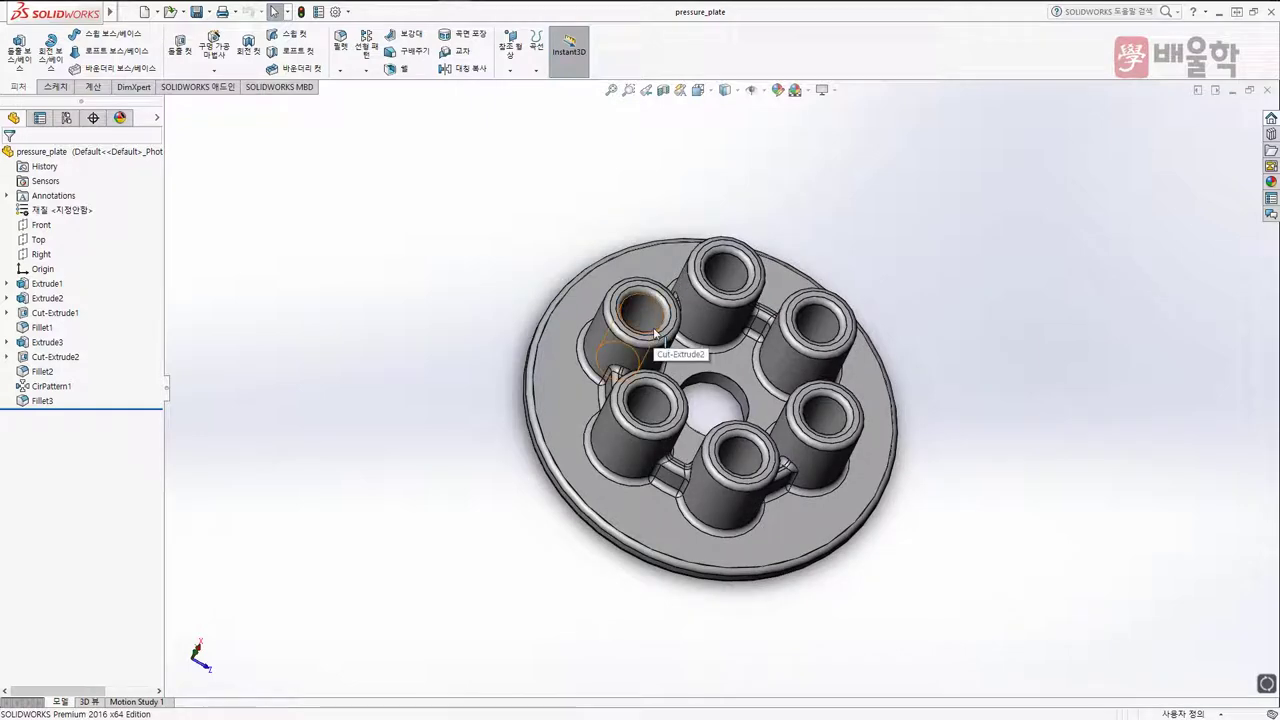
# Zoom out from the orbited plate in increments and fit the whole model in view again, repeating the cycle
pyautogui.press('z')
pyautogui.press('z')
pyautogui.press('z')
pyautogui.press('z')
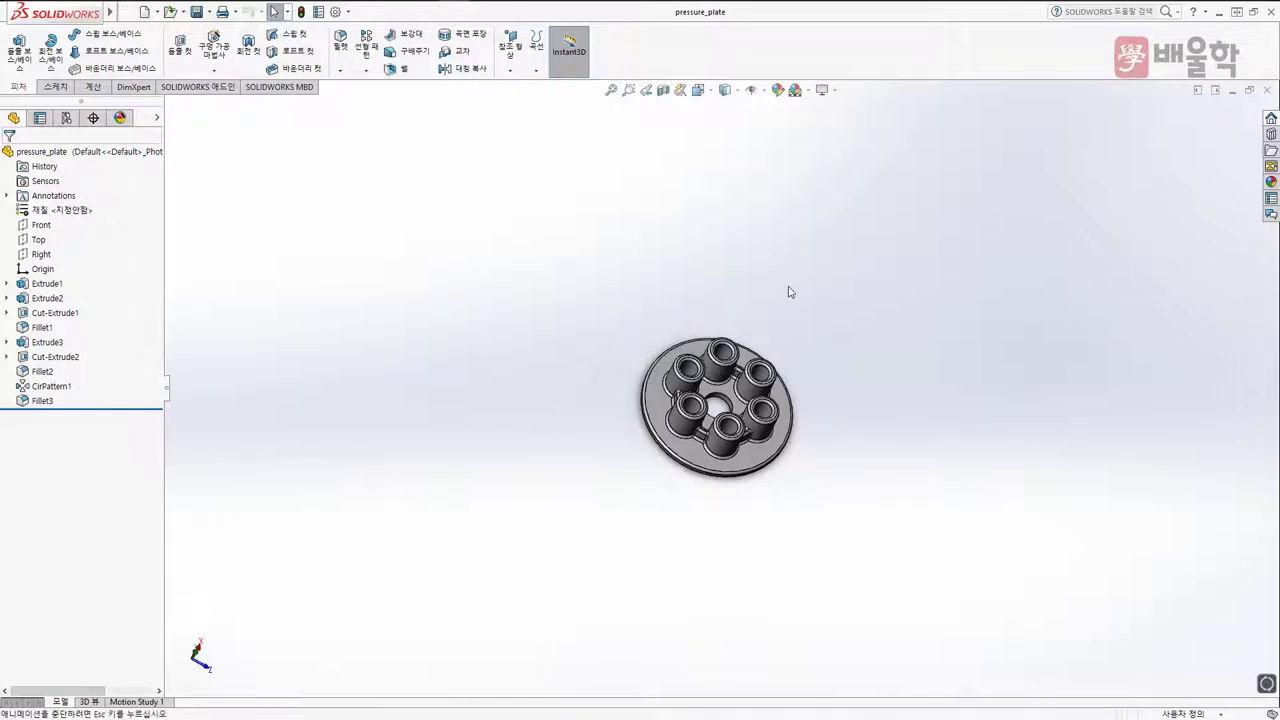
pyautogui.press('f')
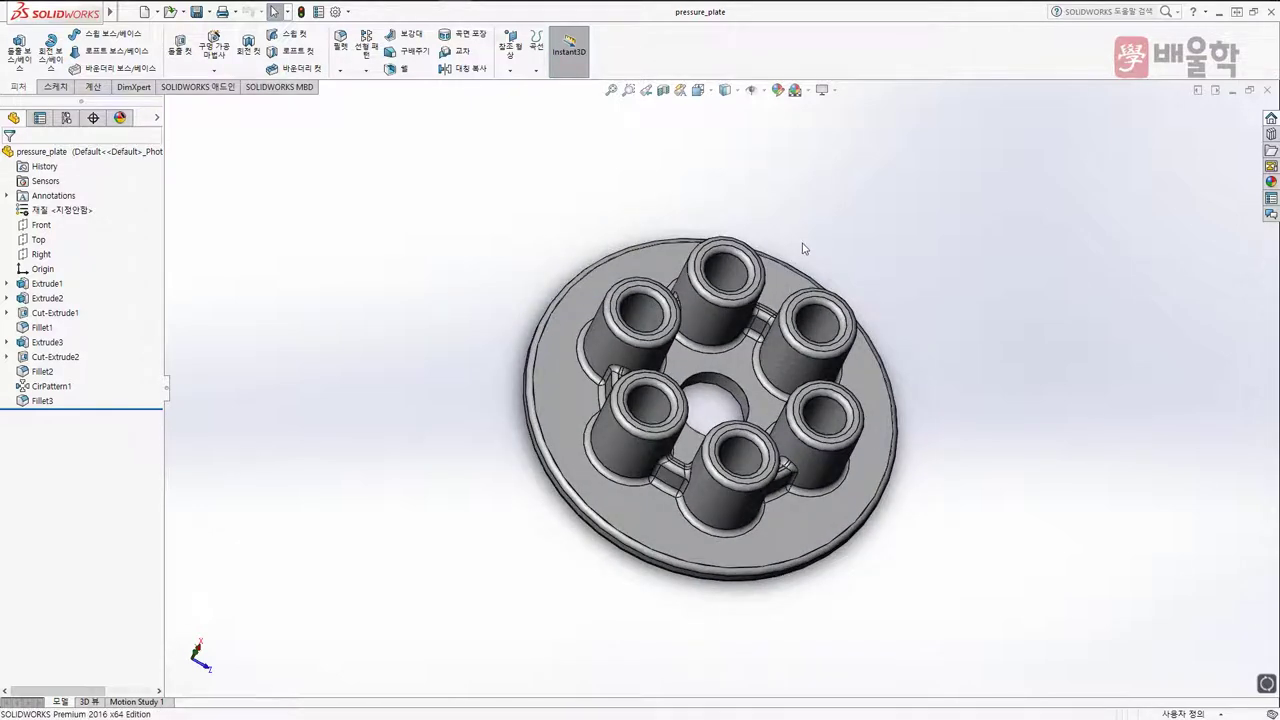
pyautogui.press('z')
pyautogui.press('z')
pyautogui.press('z')
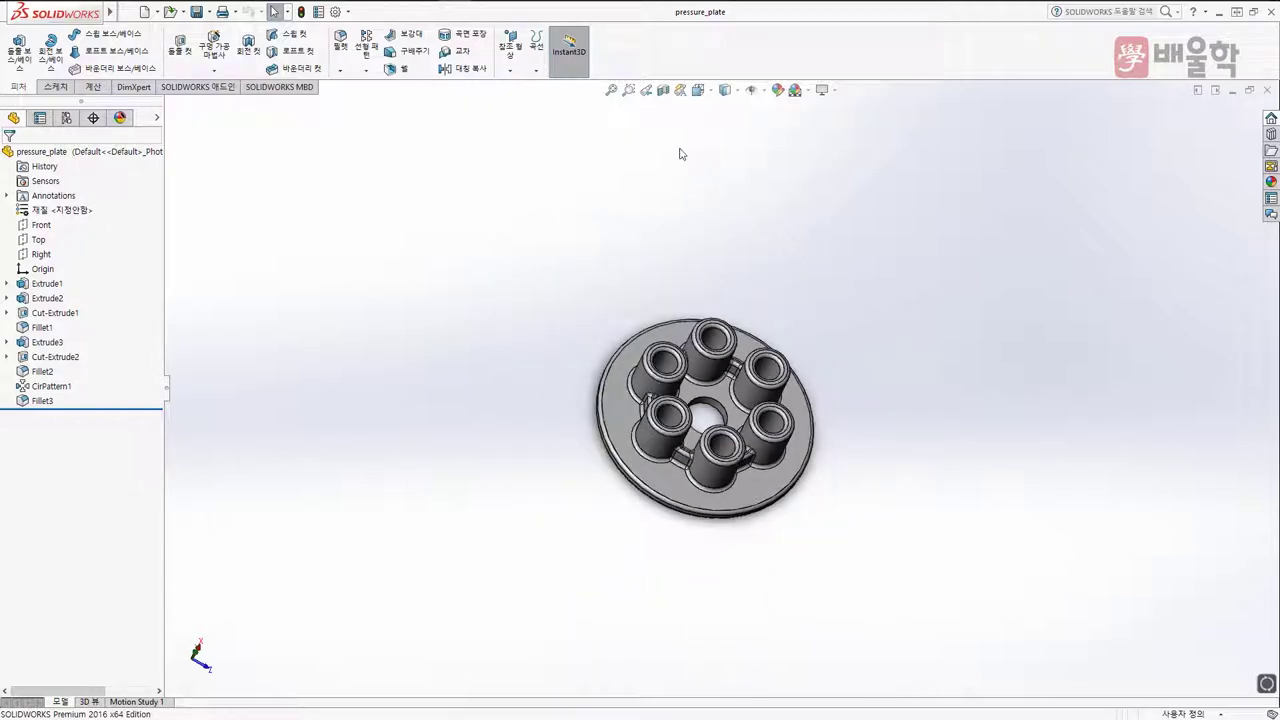
pyautogui.click(610, 91)
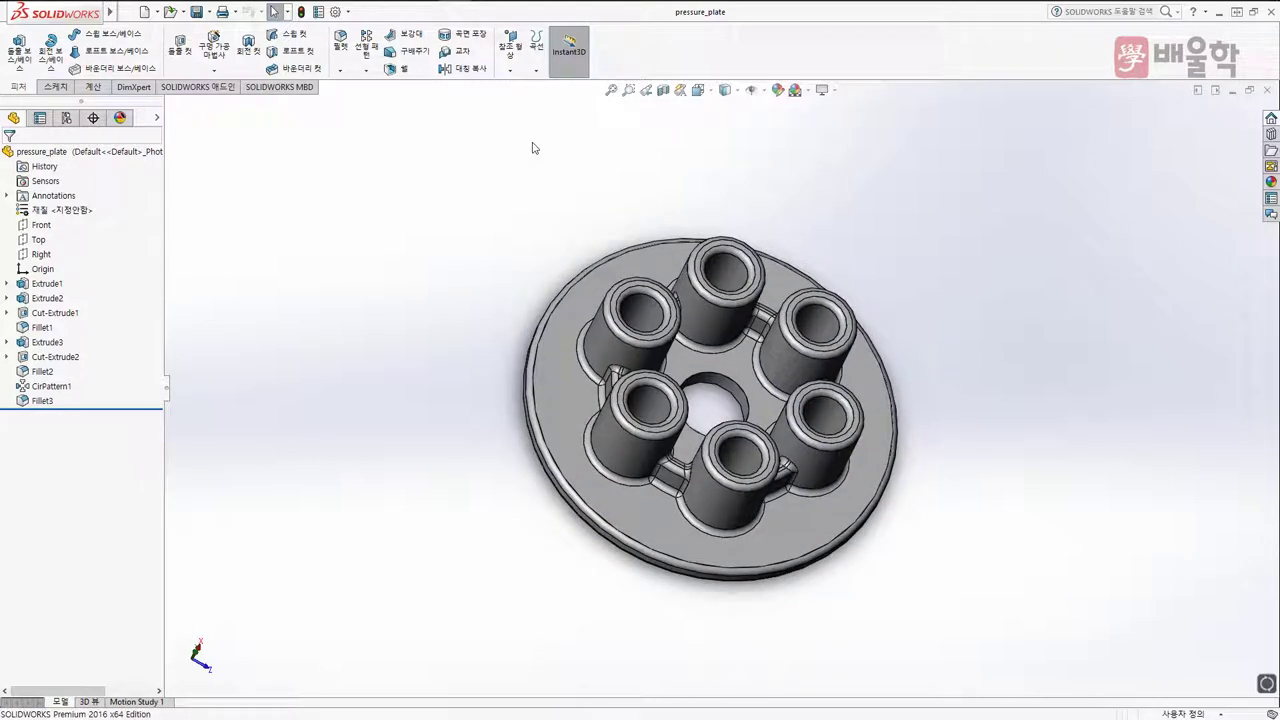
# Zoom to an area around one of the bosses, restore the full view of the plate and end the zoom tool
pyautogui.click(629, 92)
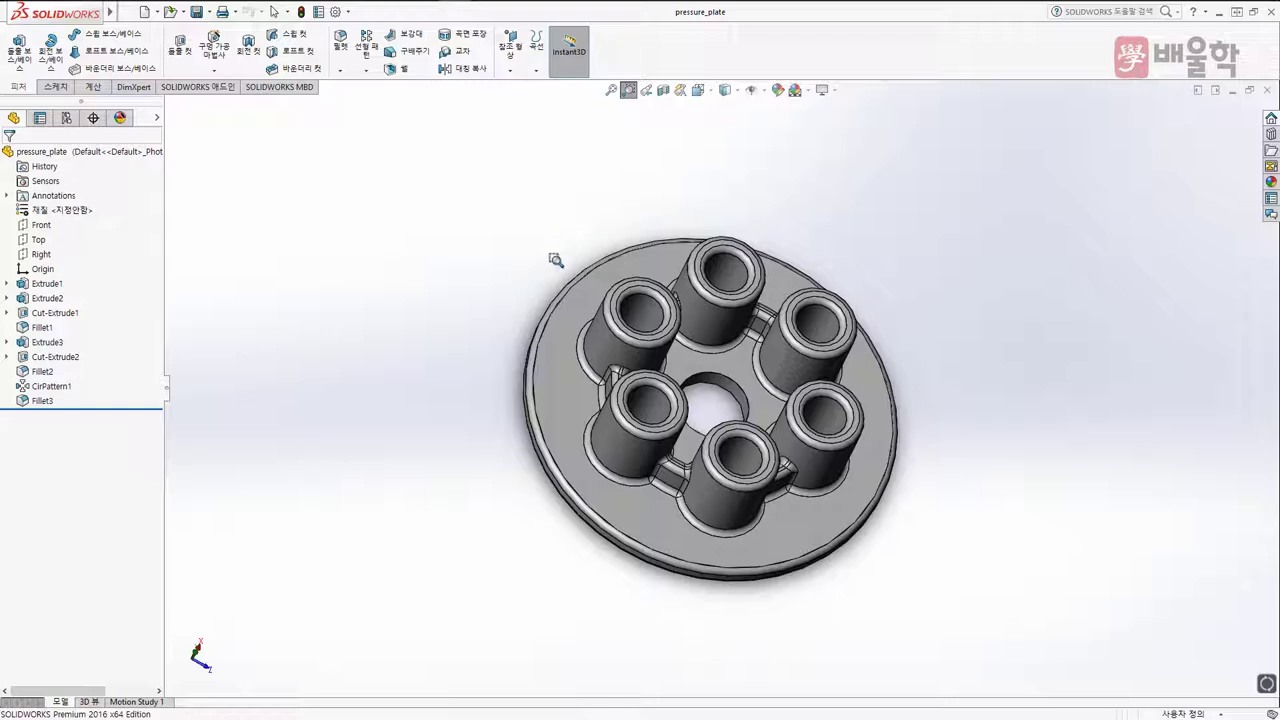
pyautogui.moveTo(550, 248); pyautogui.dragTo(686, 367)
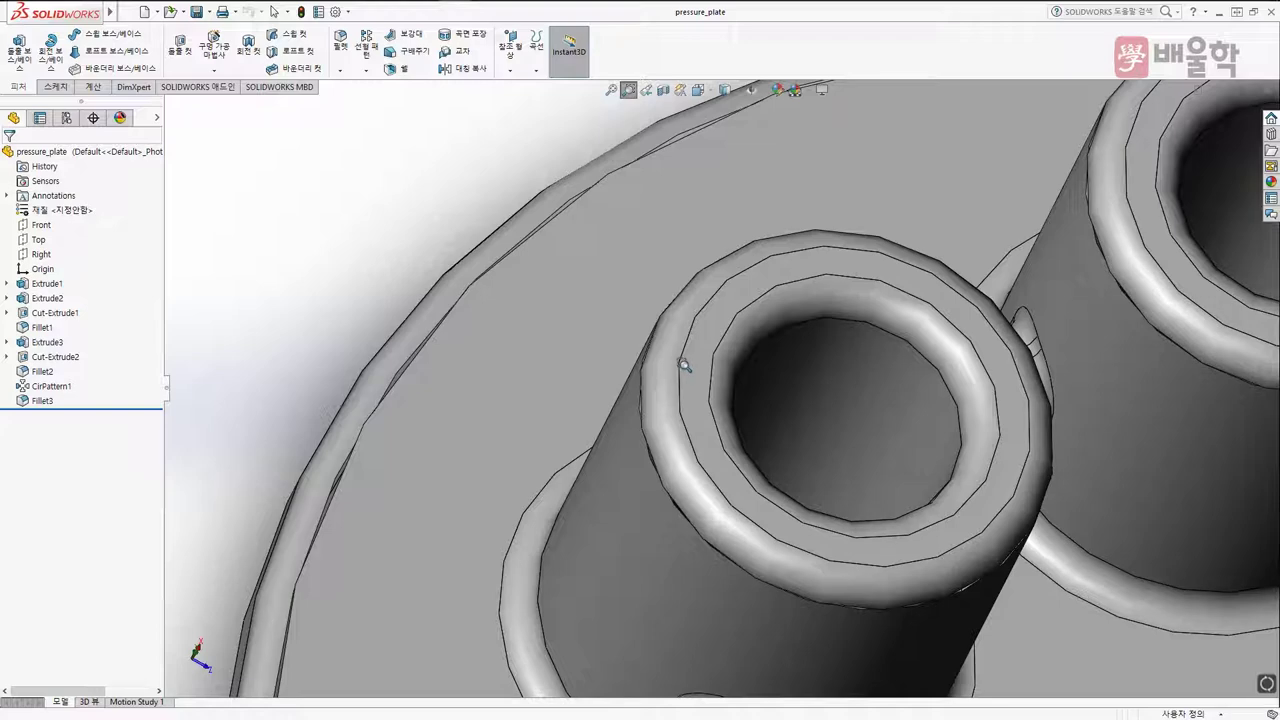
pyautogui.press('f')
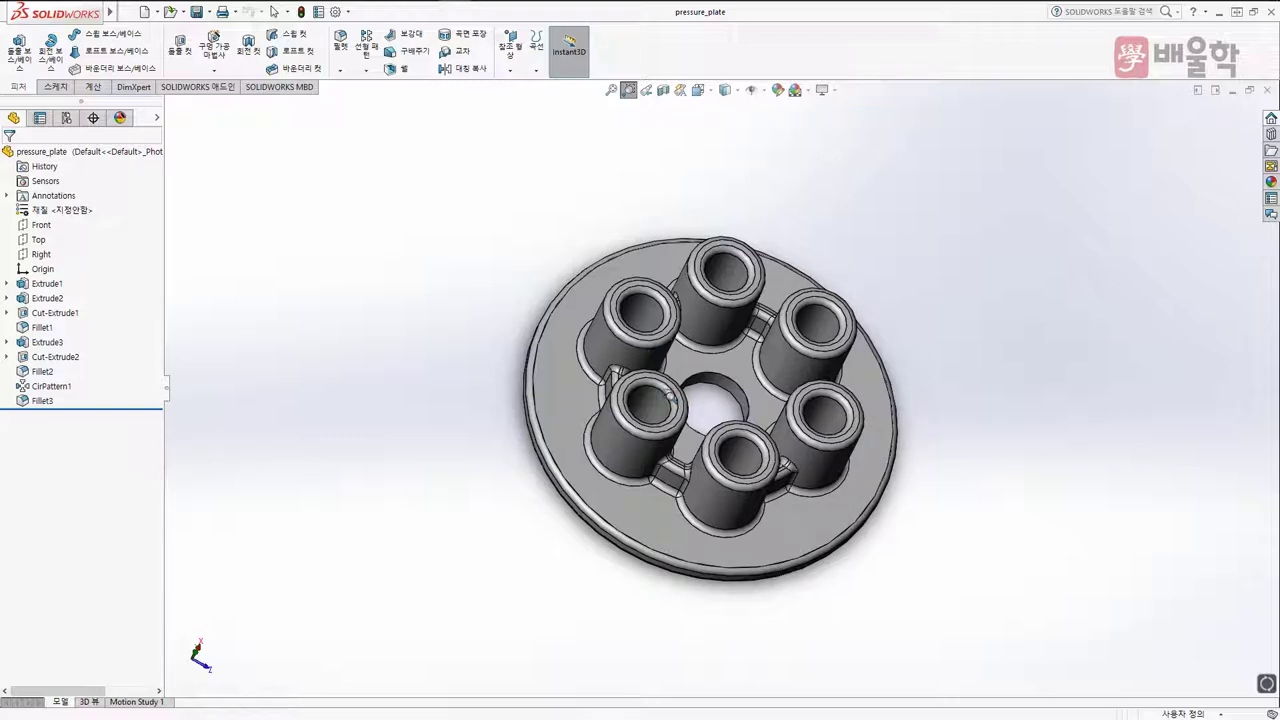
pyautogui.moveTo(670, 396)
pyautogui.mouseDown()
pyautogui.moveTo(675, 341)
pyautogui.moveTo(728, 410)
pyautogui.moveTo(731, 382)
pyautogui.moveTo(700, 360)
pyautogui.moveTo(691, 303)
pyautogui.moveTo(685, 393)
pyautogui.mouseUp()
pyautogui.press('Escape')
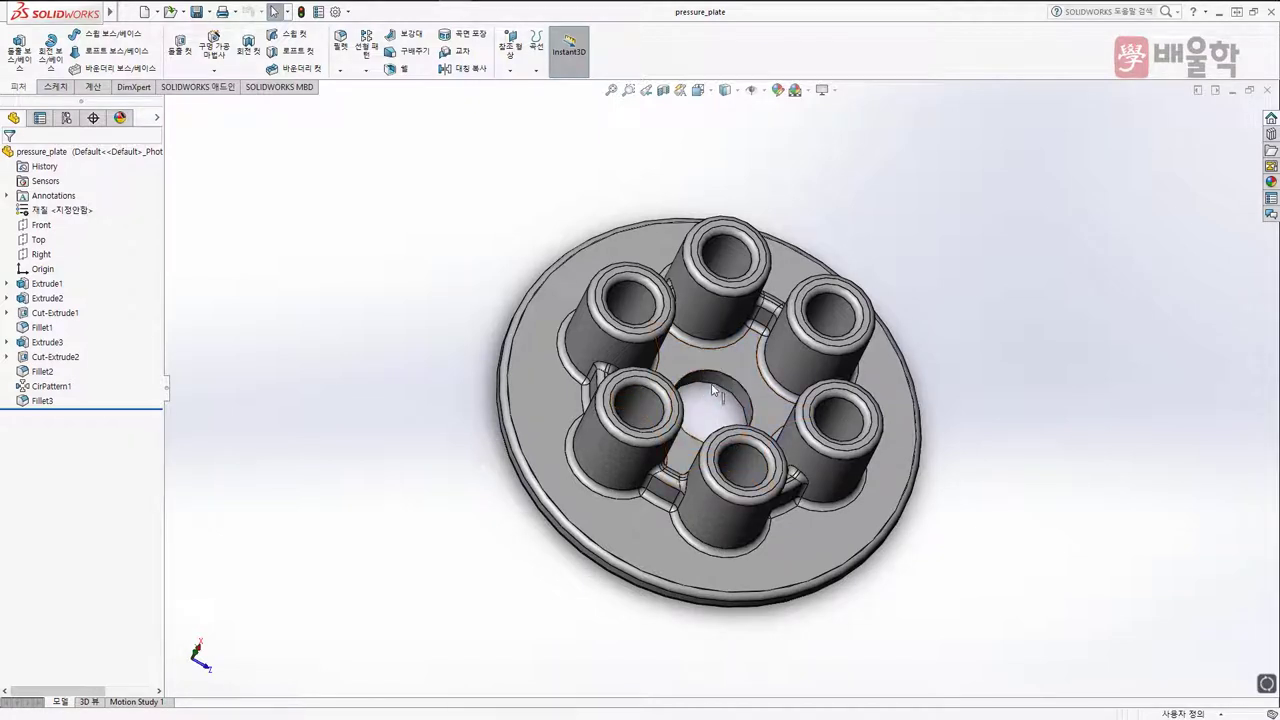
# Pan and orbit the pressure plate, and view it in its standard top, bottom and left orientations
pyautogui.keyDown('ctrl'); pyautogui.moveTo(712, 390); pyautogui.dragTo(664, 390, button='middle'); pyautogui.keyUp('ctrl')
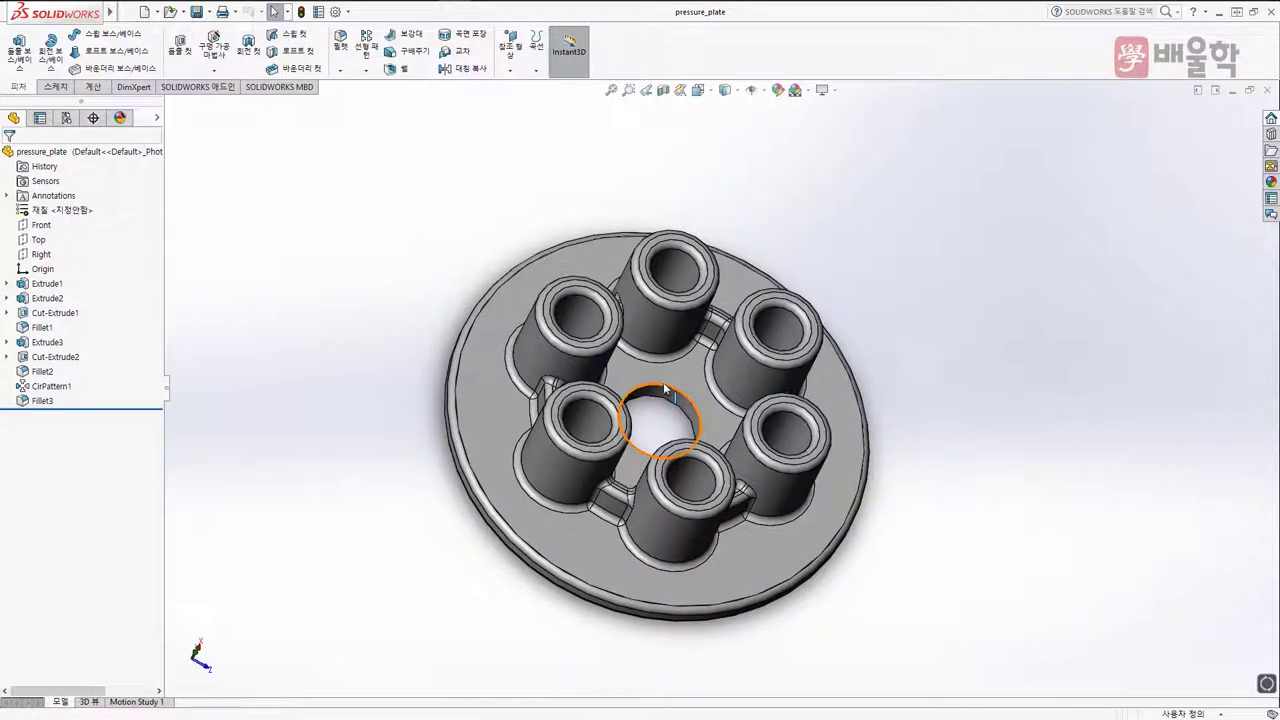
pyautogui.moveTo(670, 378); pyautogui.dragTo(514, 357, button='middle')
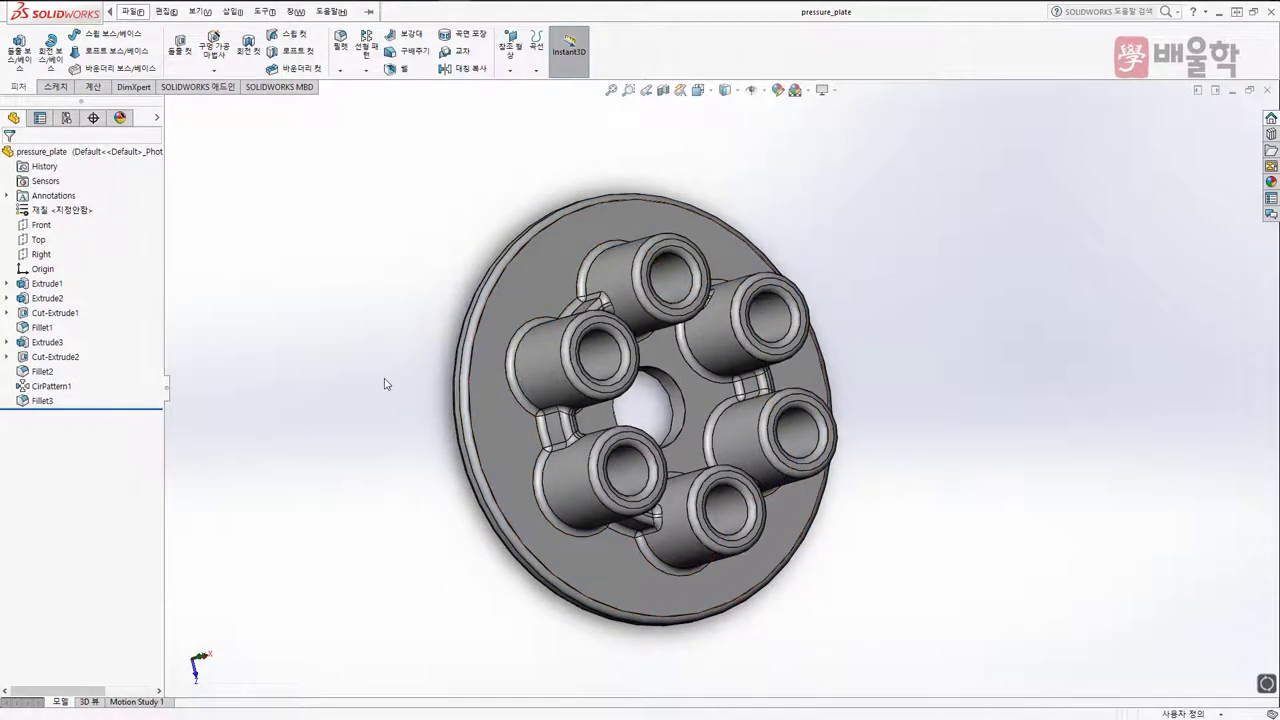
pyautogui.moveTo(389, 374); pyautogui.dragTo(394, 329, button='right')
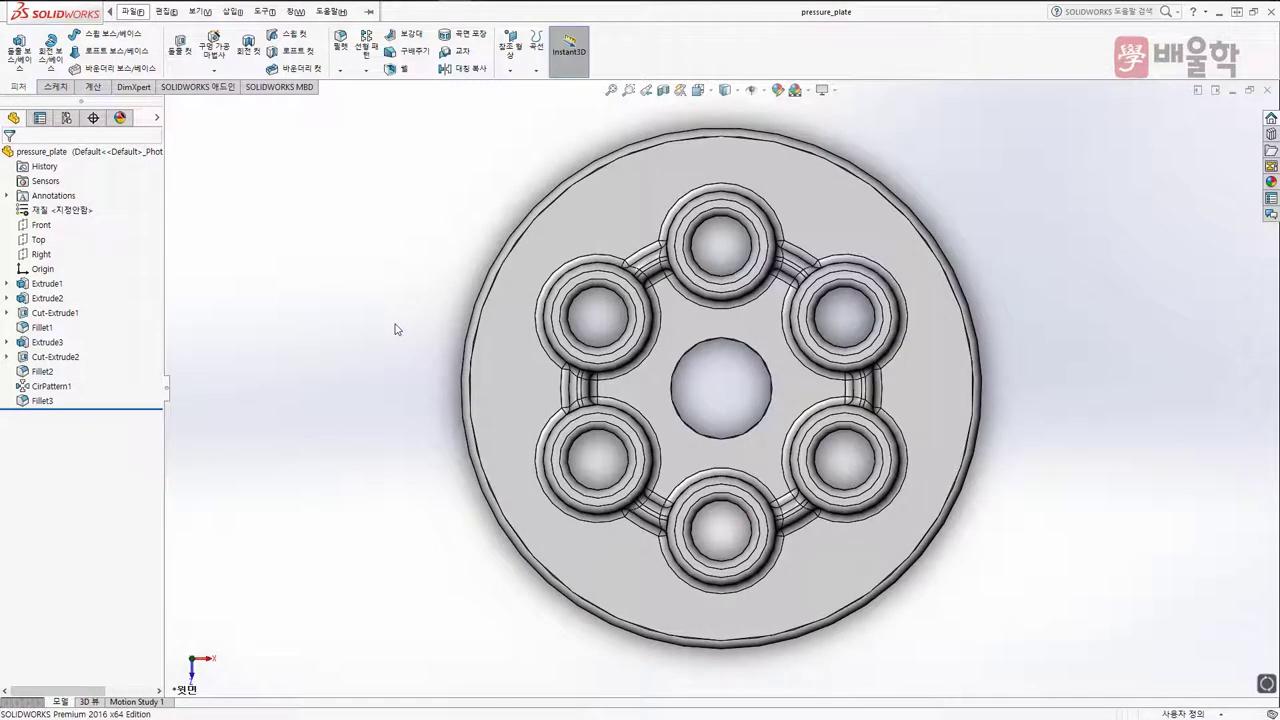
pyautogui.moveTo(406, 269); pyautogui.dragTo(412, 327, button='right')
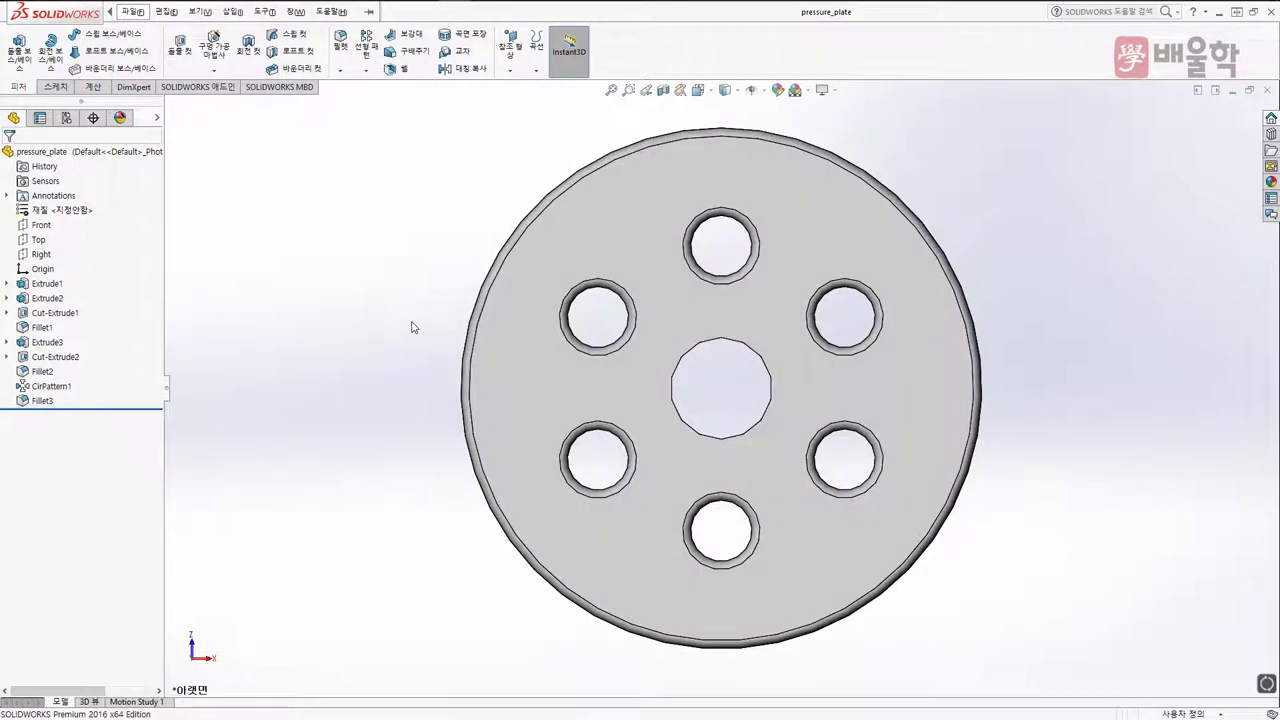
pyautogui.moveTo(412, 327); pyautogui.dragTo(357, 325, button='right')
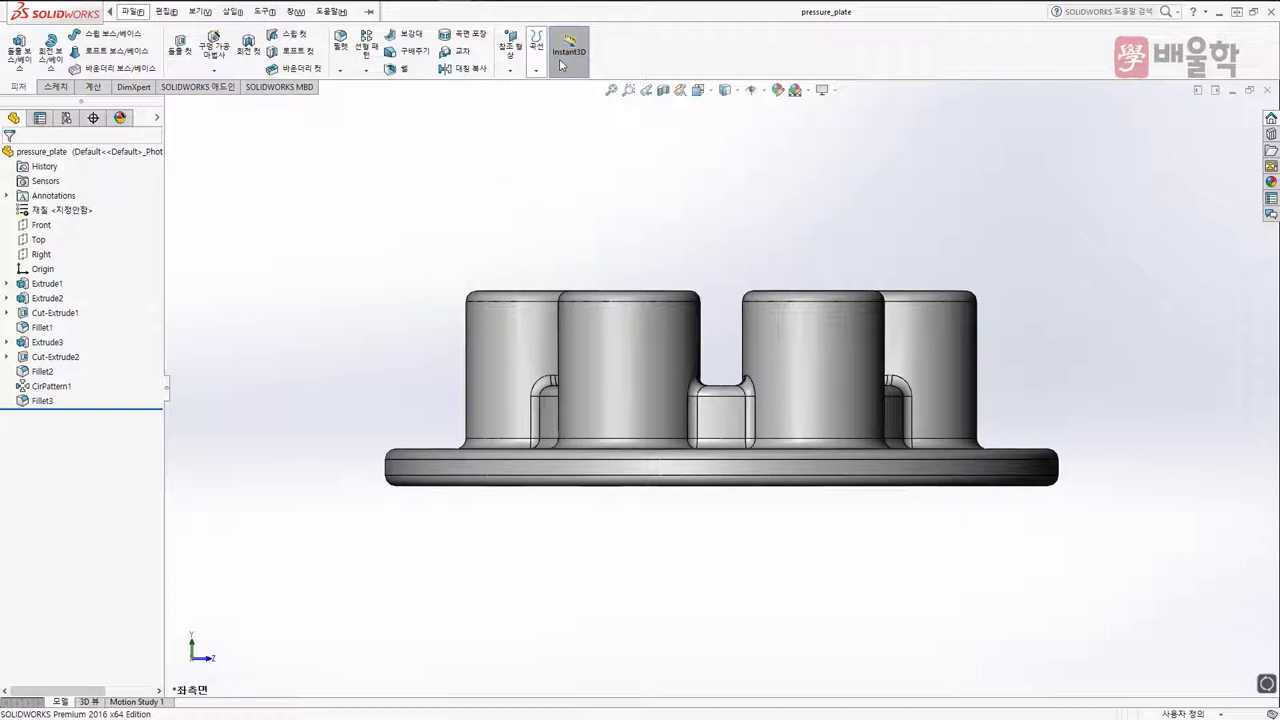
# Enable eight mouse gestures instead of four in the customization settings and apply the change
pyautogui.rightClick(619, 60)
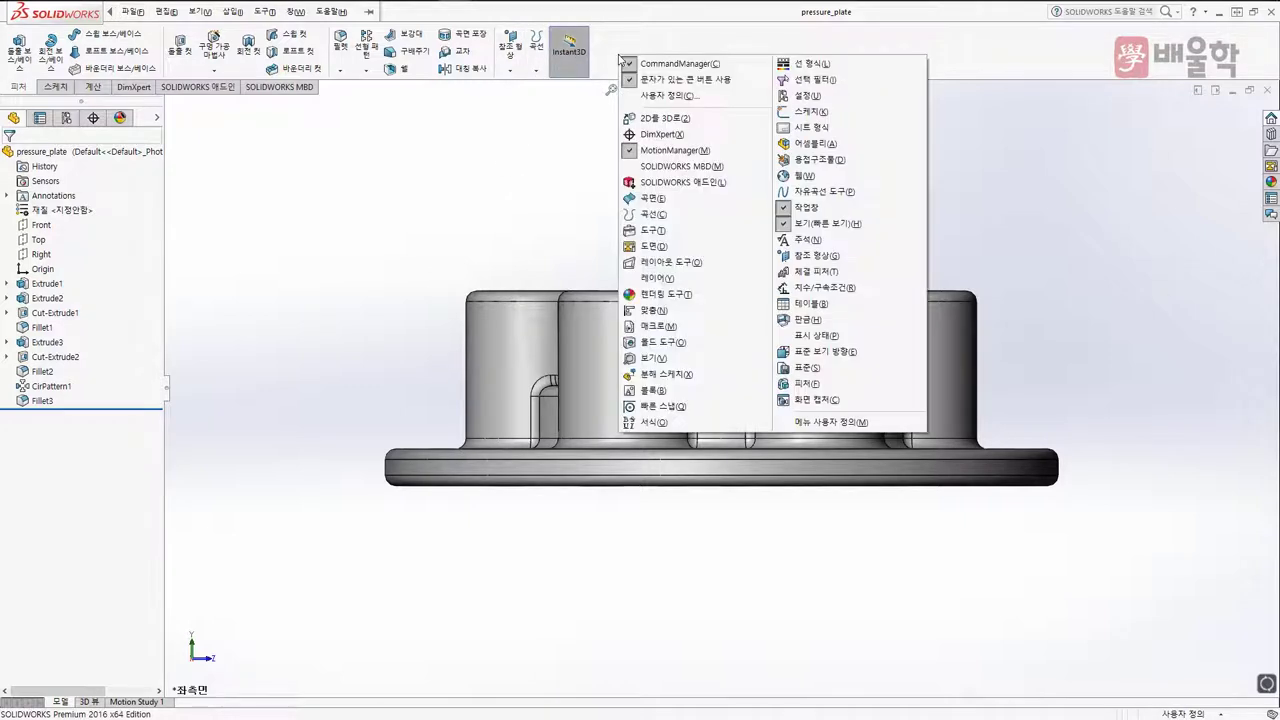
pyautogui.click(660, 96)
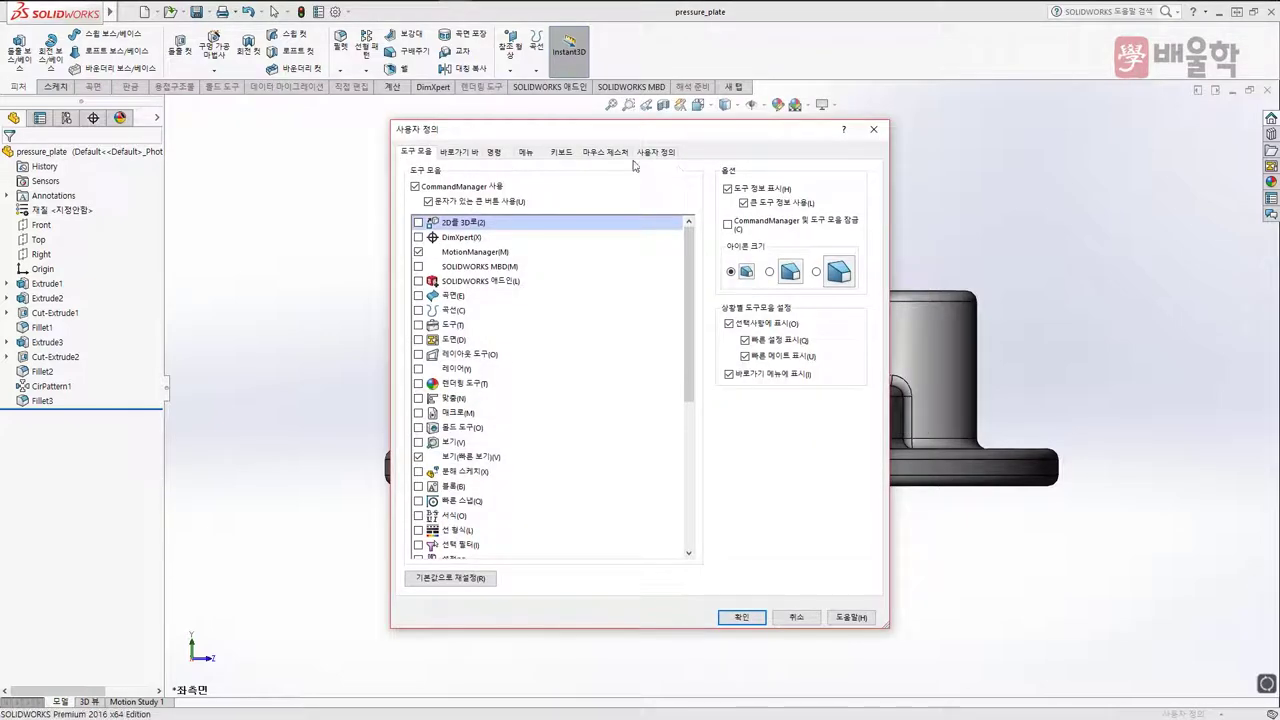
pyautogui.click(596, 152)
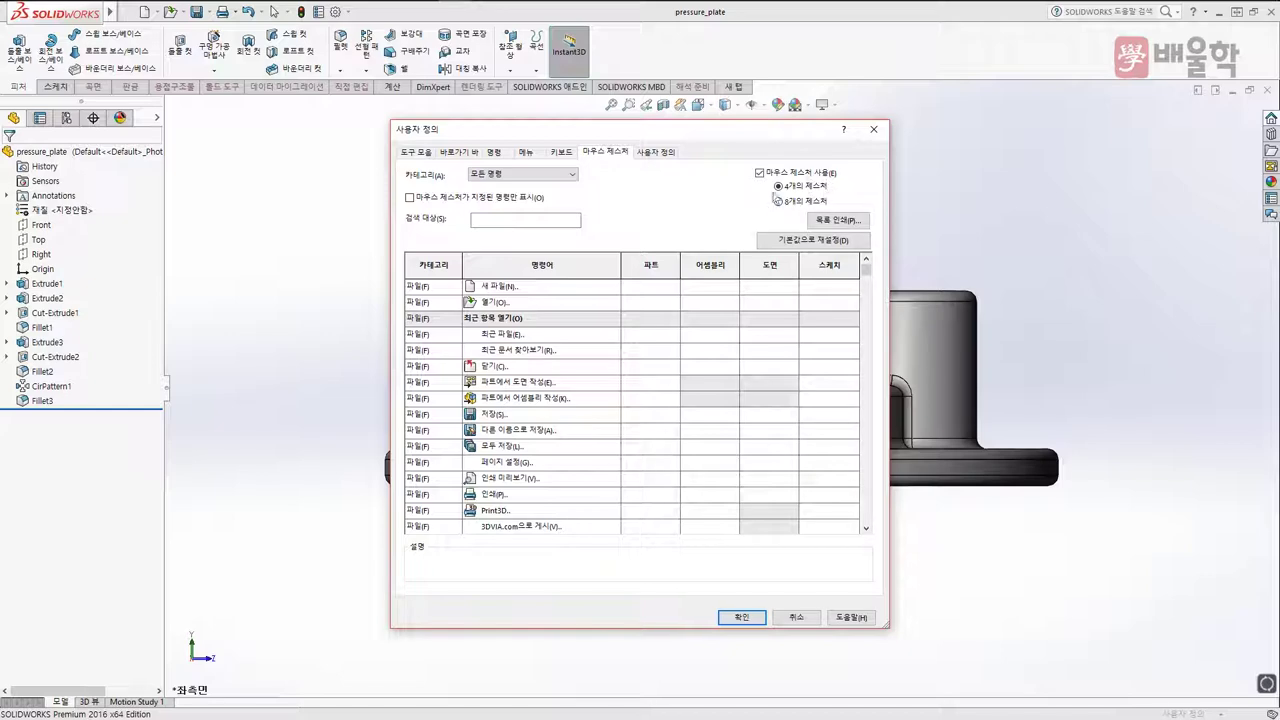
pyautogui.click(785, 204)
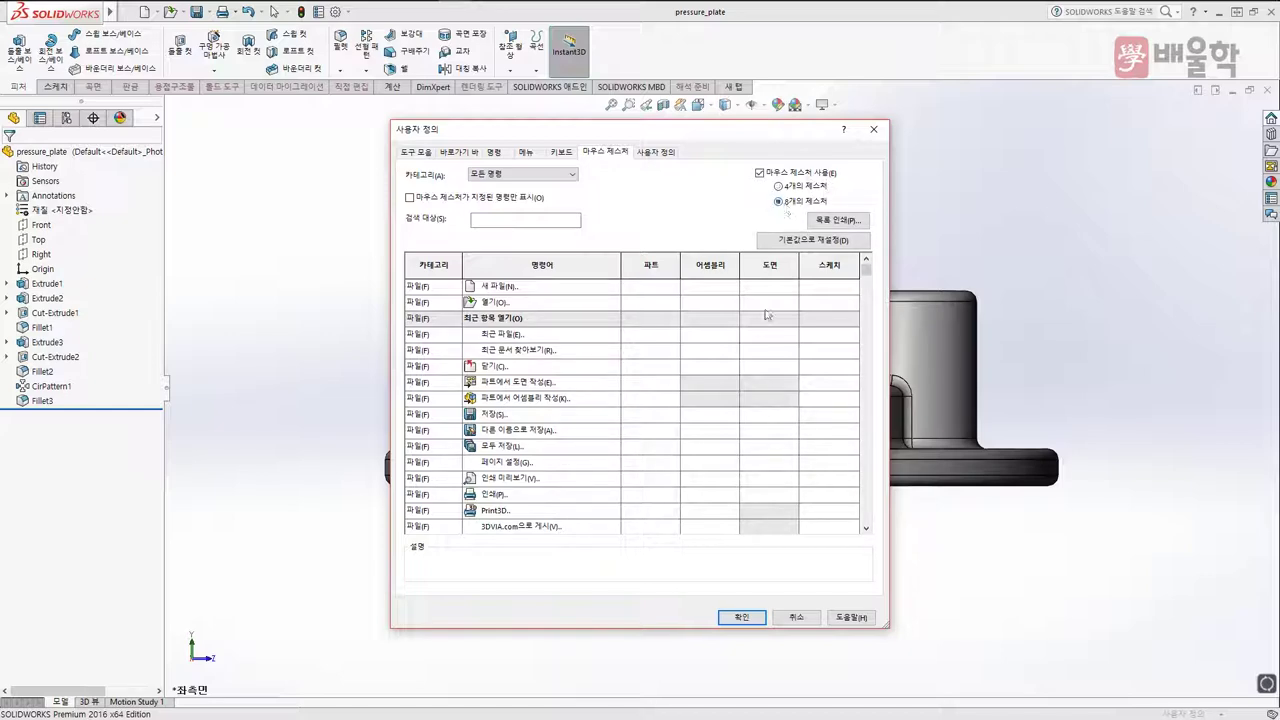
pyautogui.click(746, 619)
# View the pressure plate in trimetric and isometric orientation using the eight-way mouse gesture guide
pyautogui.moveTo(594, 220); pyautogui.dragTo(608, 218, button='right')
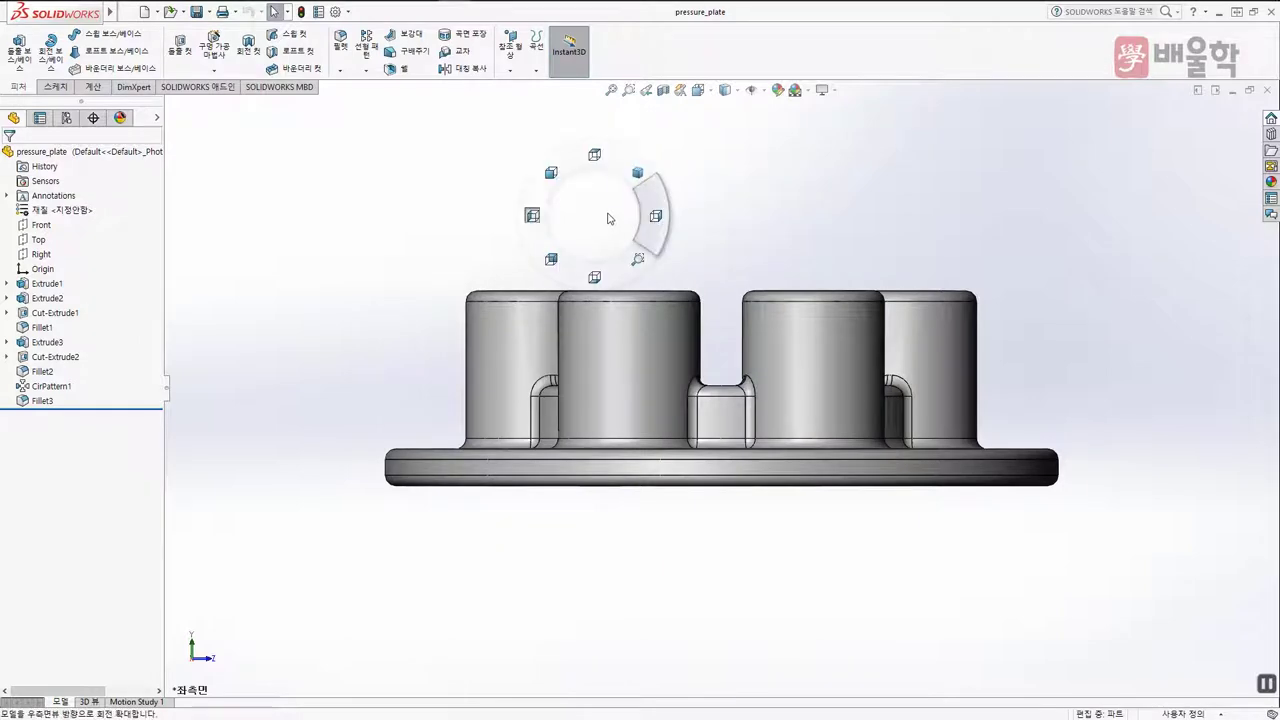
pyautogui.moveTo(608, 218); pyautogui.dragTo(636, 184, button='right')
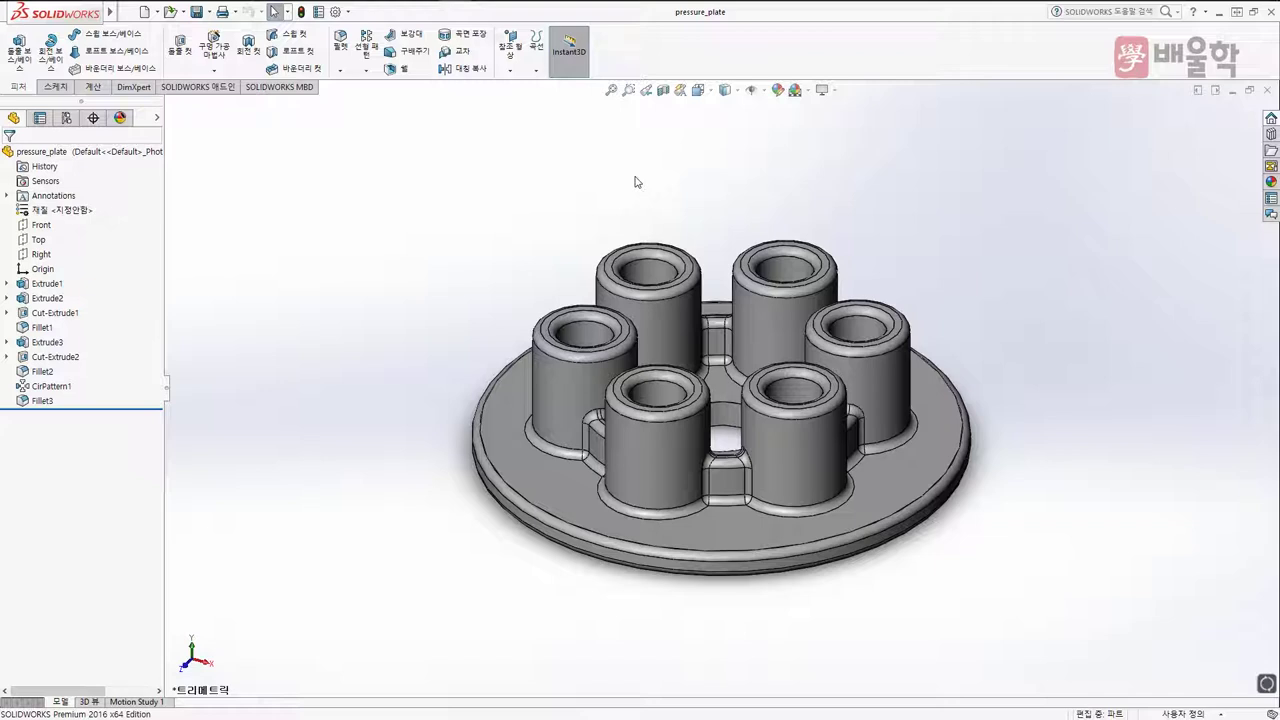
pyautogui.moveTo(636, 182); pyautogui.dragTo(457, 360, button='right')
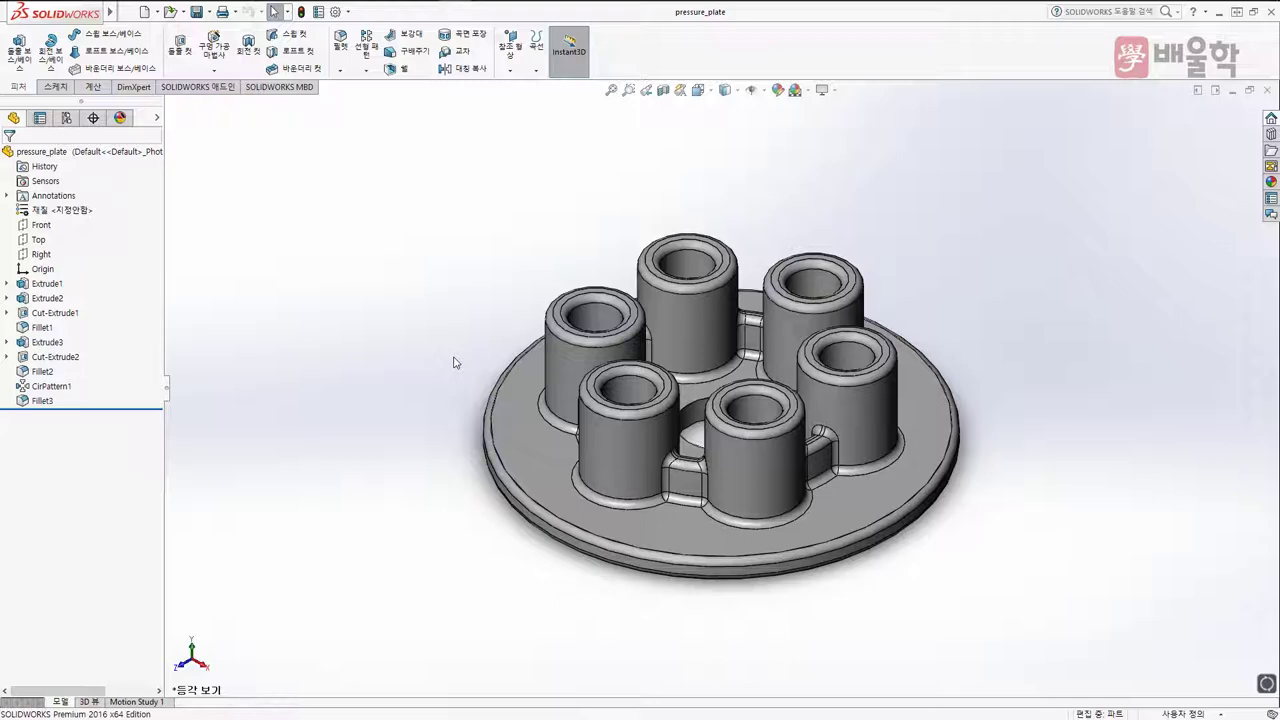
# View the plate from the front and the top, and return it to isometric with the Orientation dialog
pyautogui.press('space')
pyautogui.moveTo(420, 452); pyautogui.dragTo(428, 402)
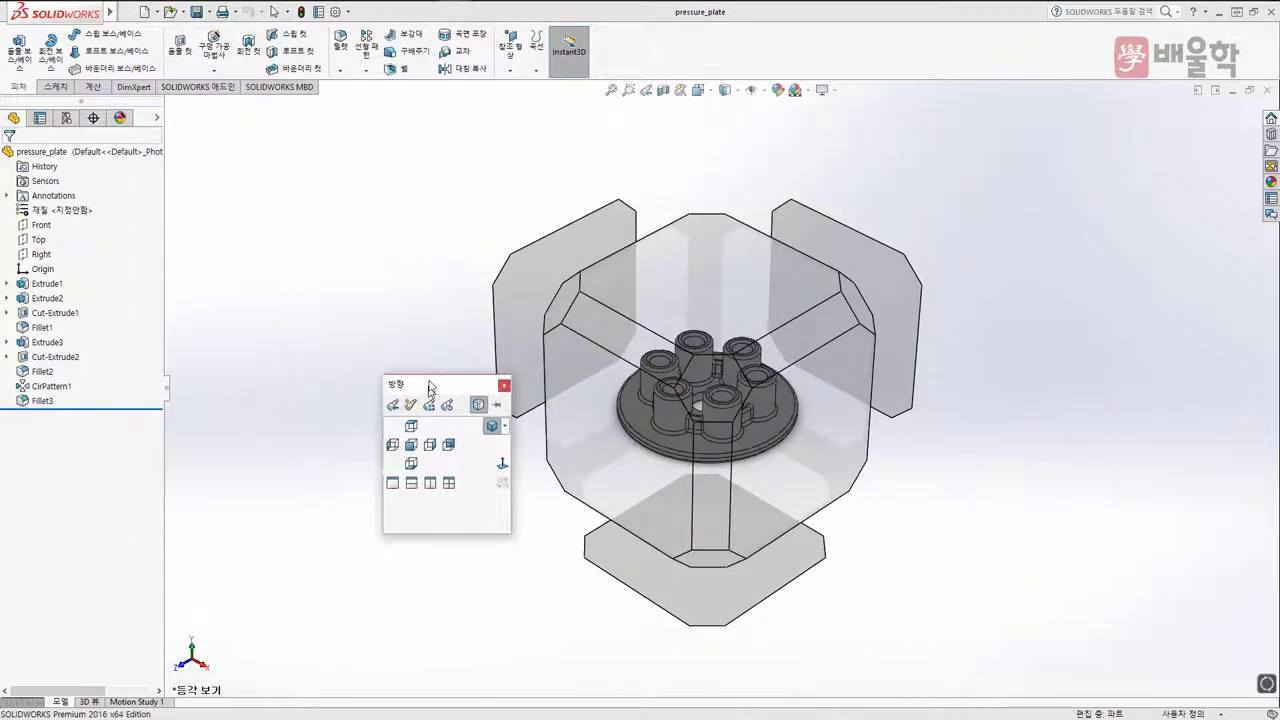
pyautogui.press('Escape')
pyautogui.hotkey('ctrl', '1')
pyautogui.press('space')
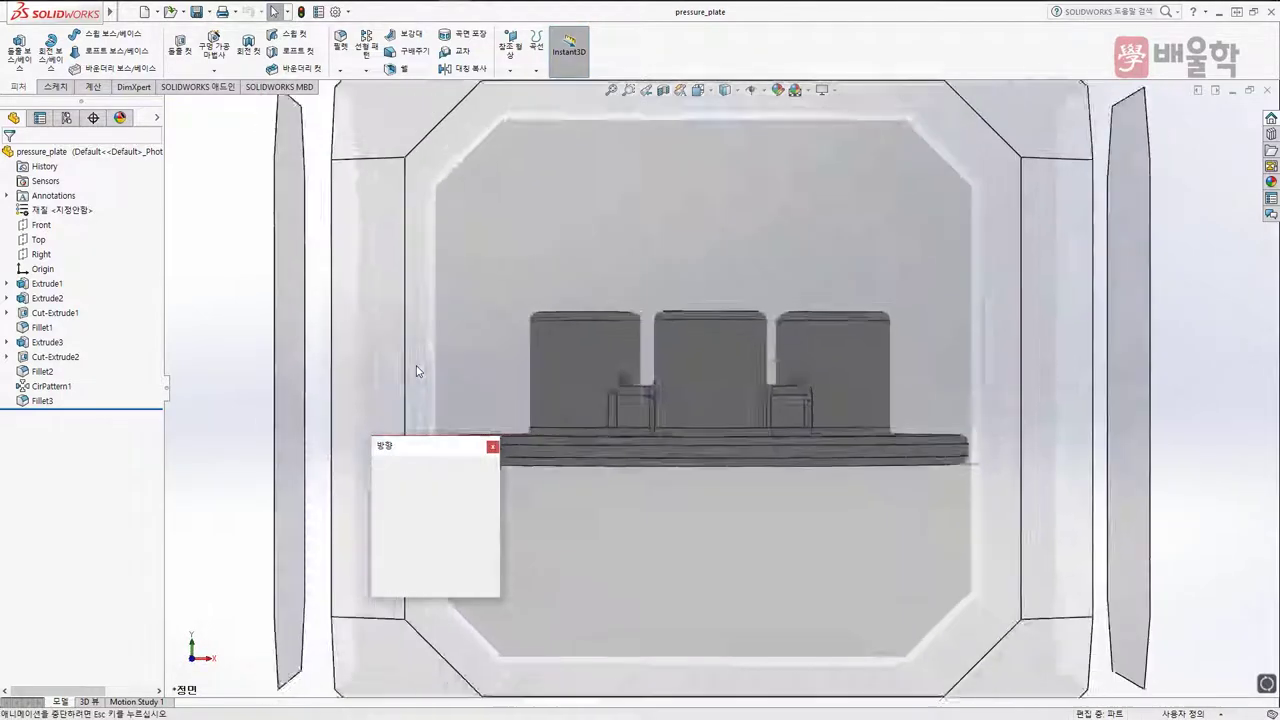
pyautogui.click(397, 490)
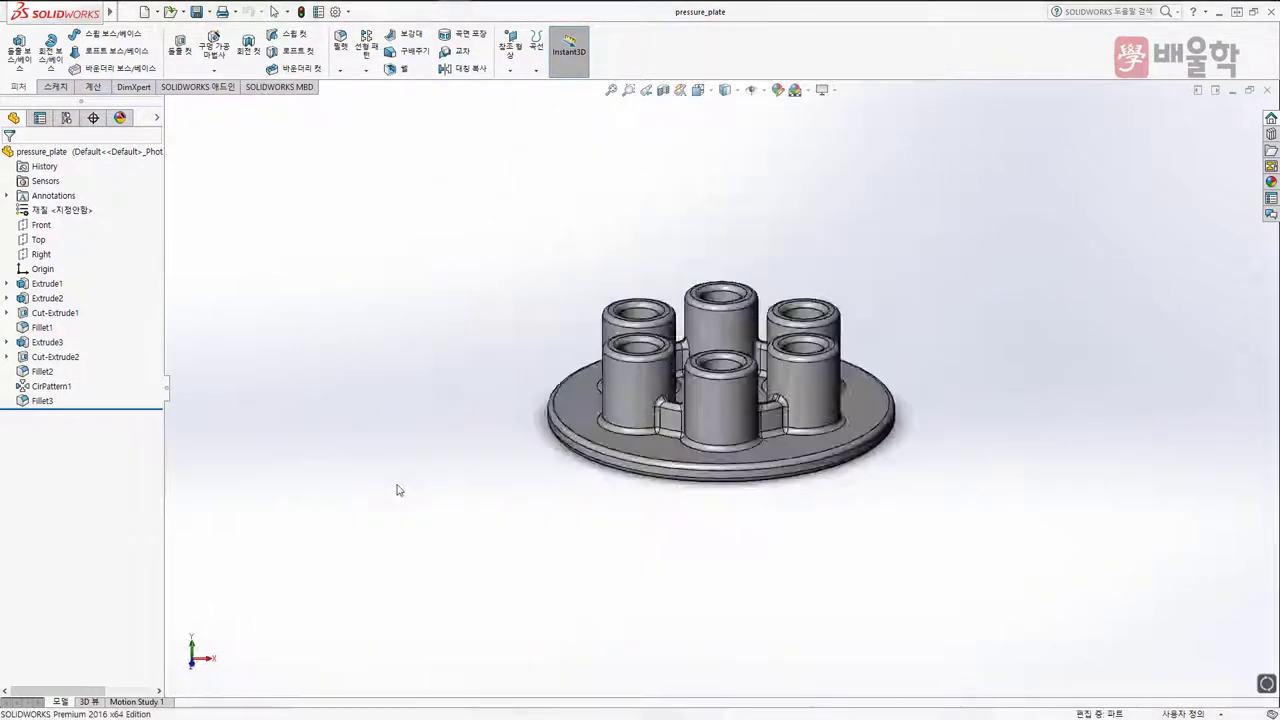
pyautogui.hotkey('ctrl', '1')
pyautogui.press('space')
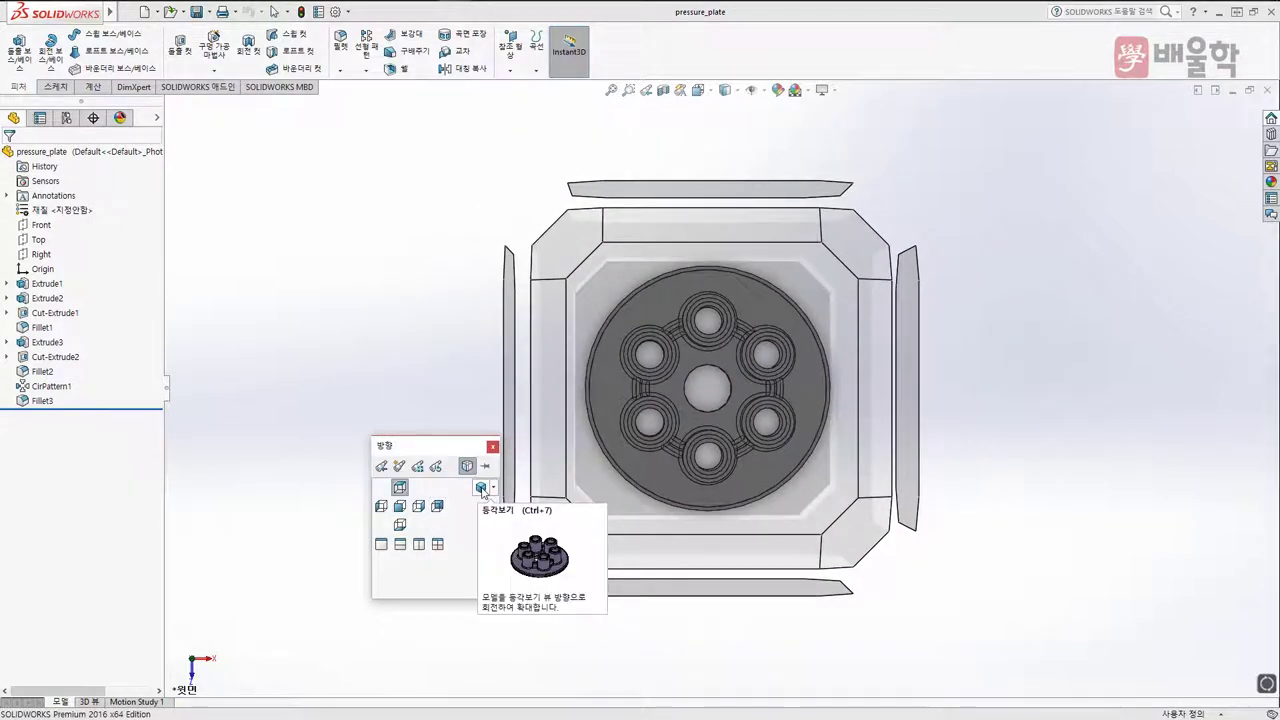
pyautogui.click(482, 489)
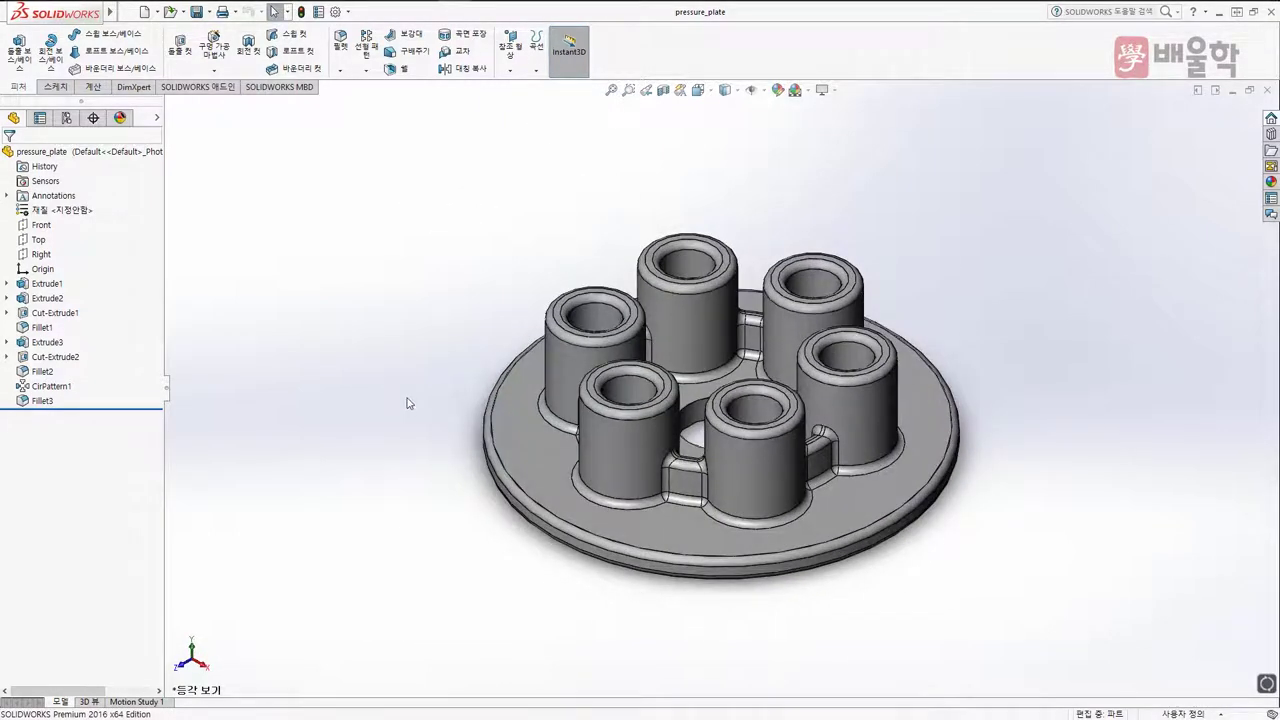
# Switch the plate to its front and isometric views with the view selector cube, reopen the cube and dismiss it
pyautogui.press('space')
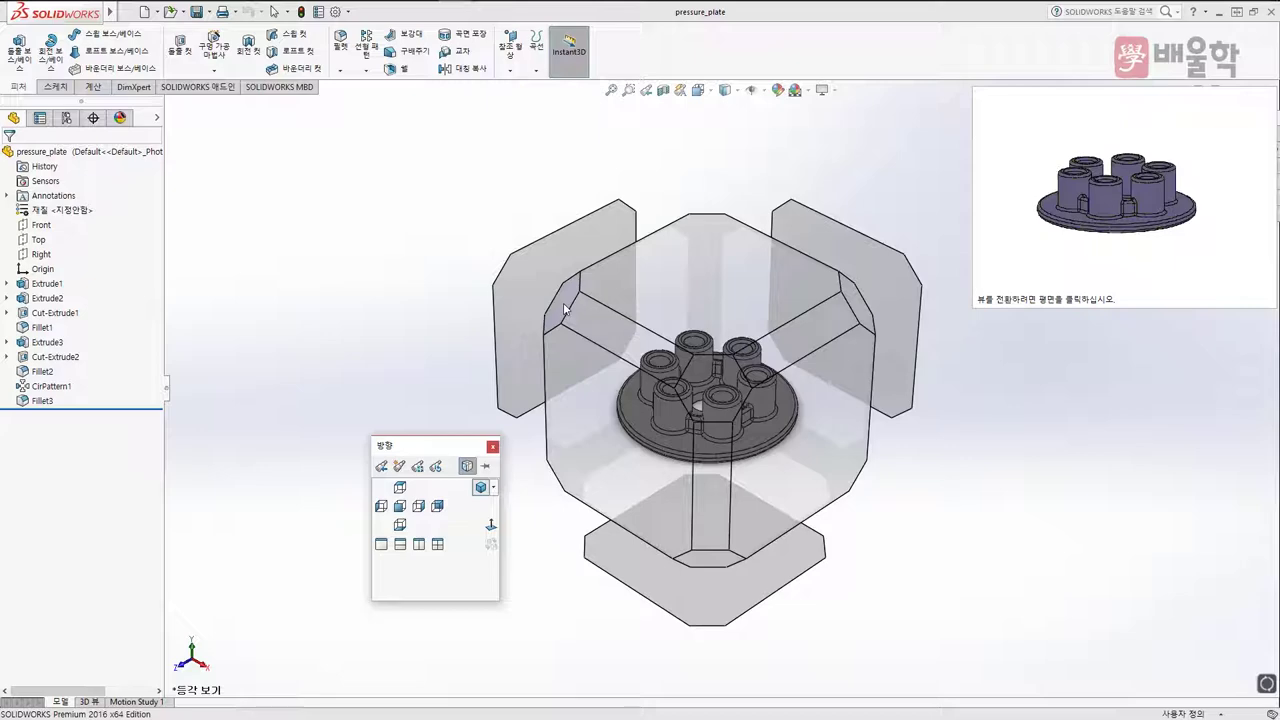
pyautogui.click(588, 424)
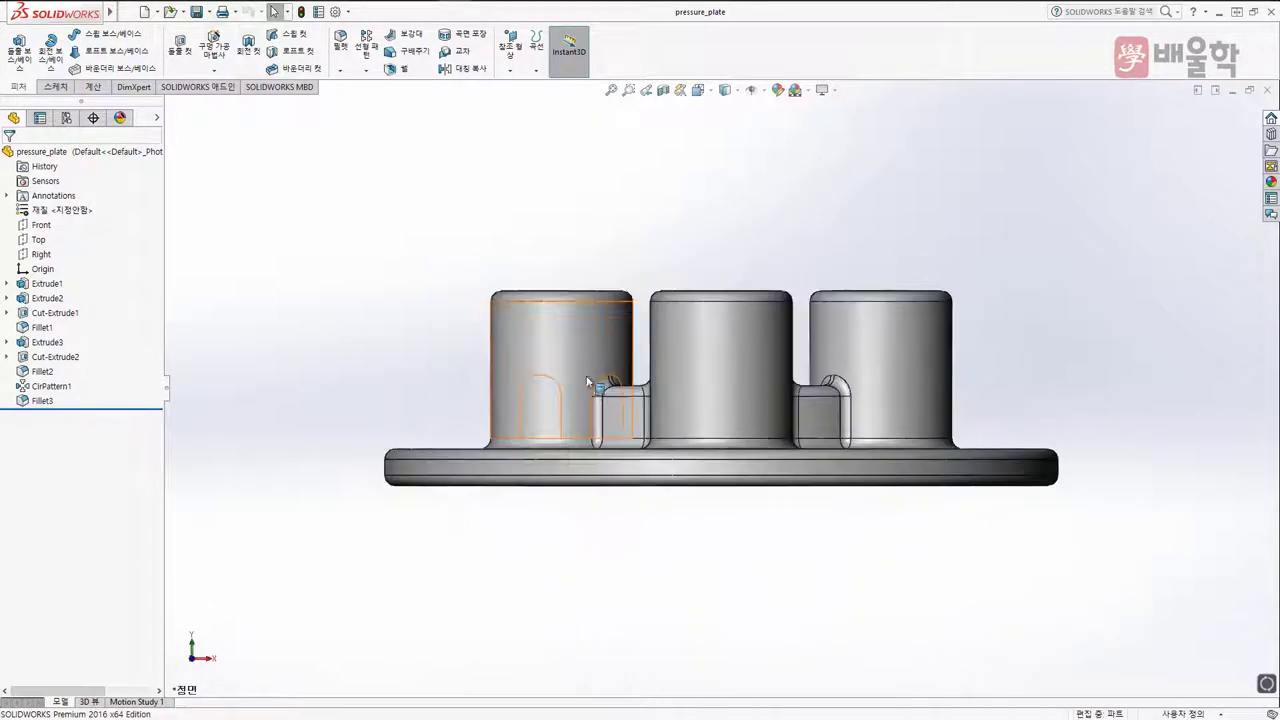
pyautogui.press('space')
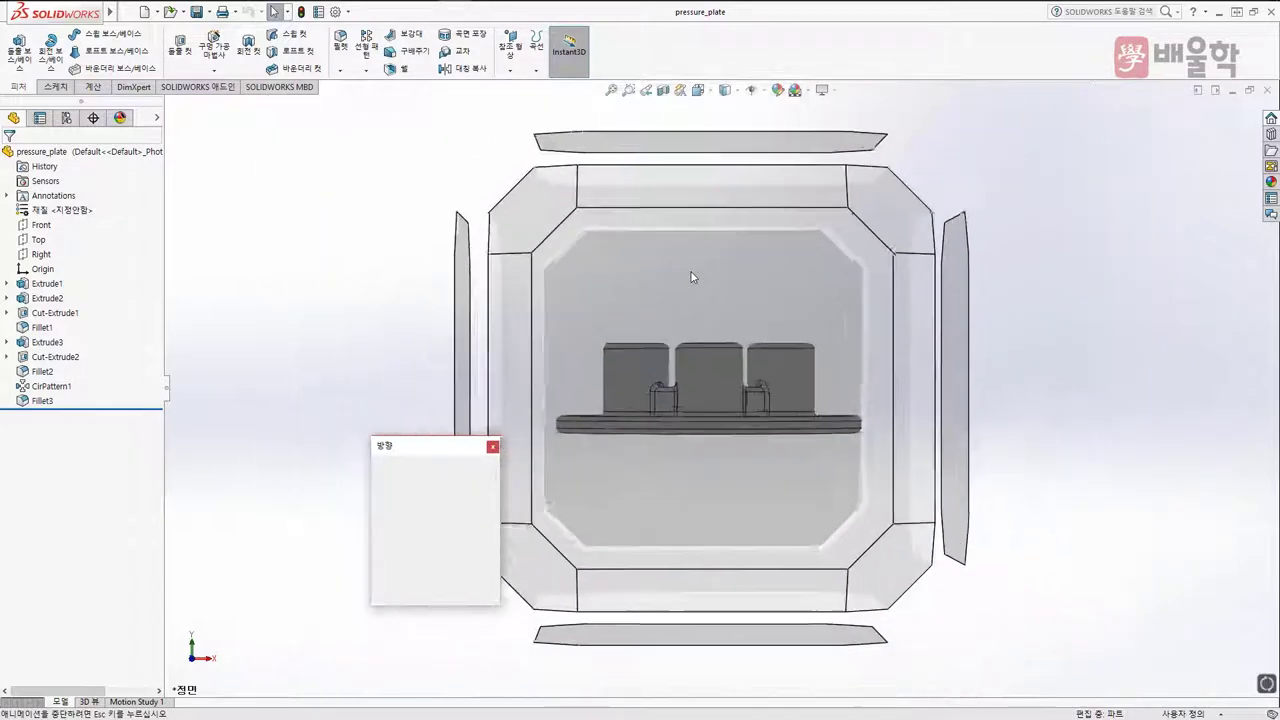
pyautogui.click(863, 250)
pyautogui.press('space')
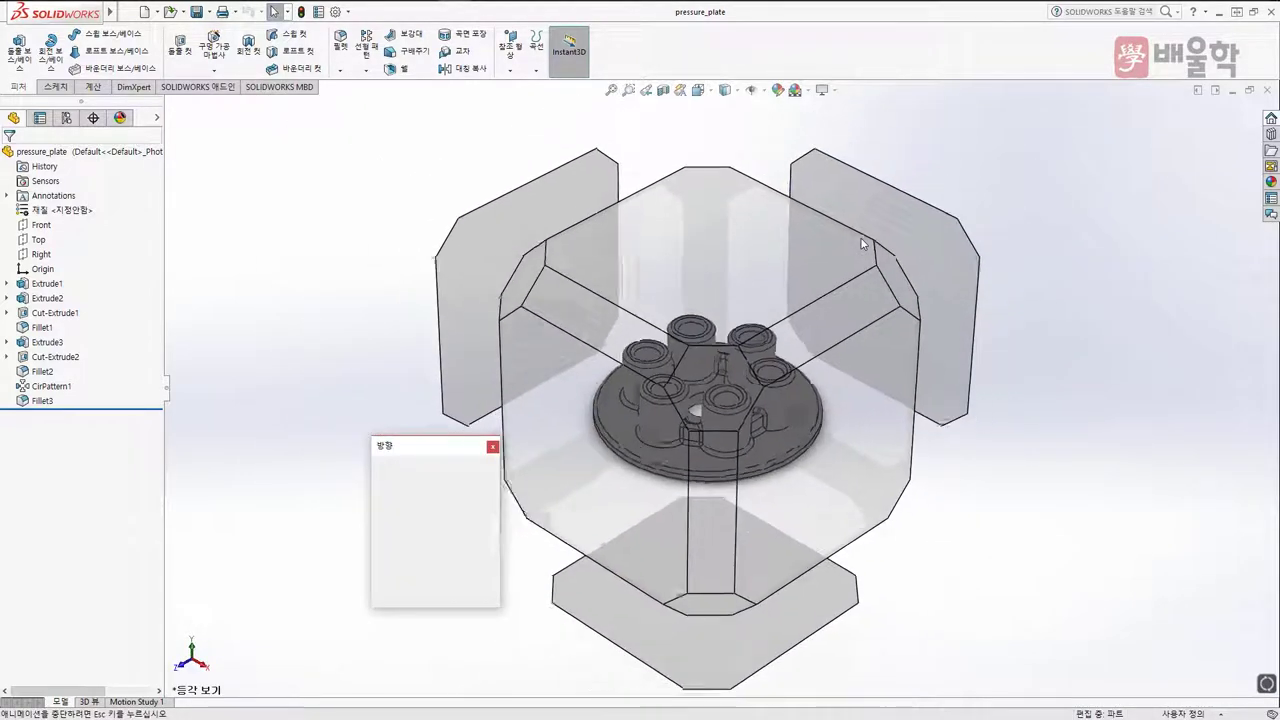
pyautogui.moveTo(403, 443); pyautogui.dragTo(413, 348)
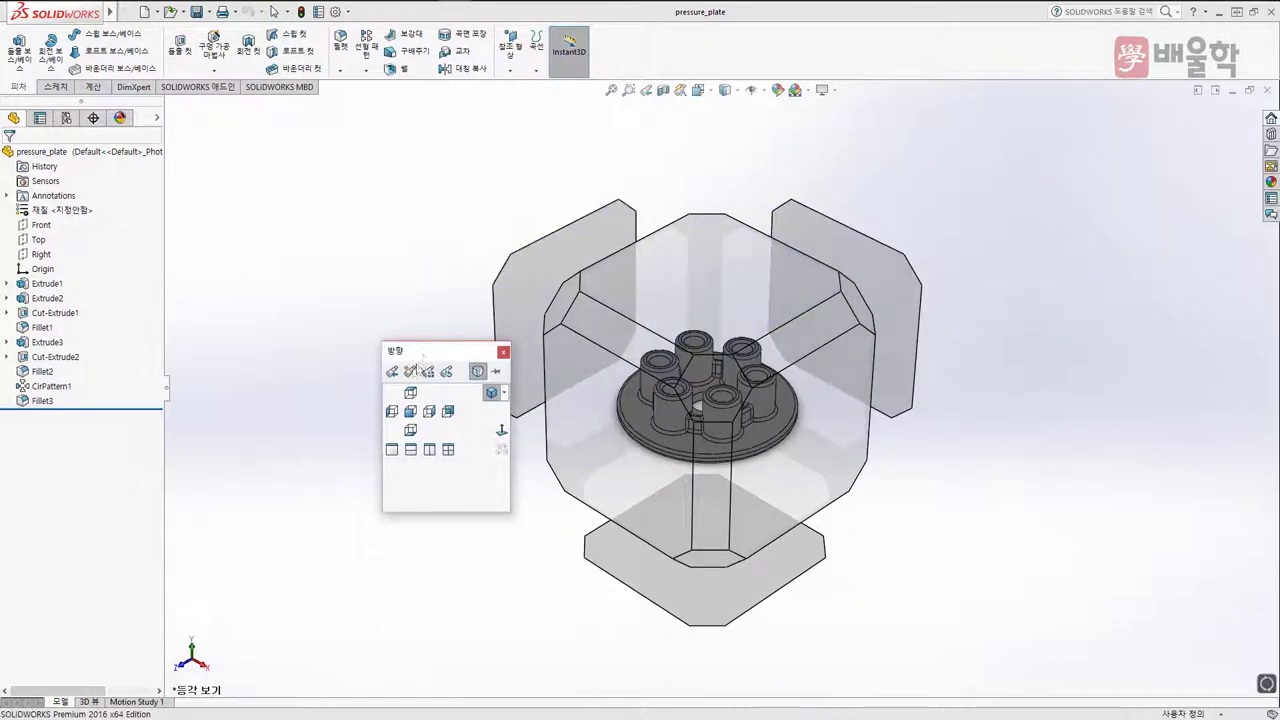
pyautogui.moveTo(703, 432)
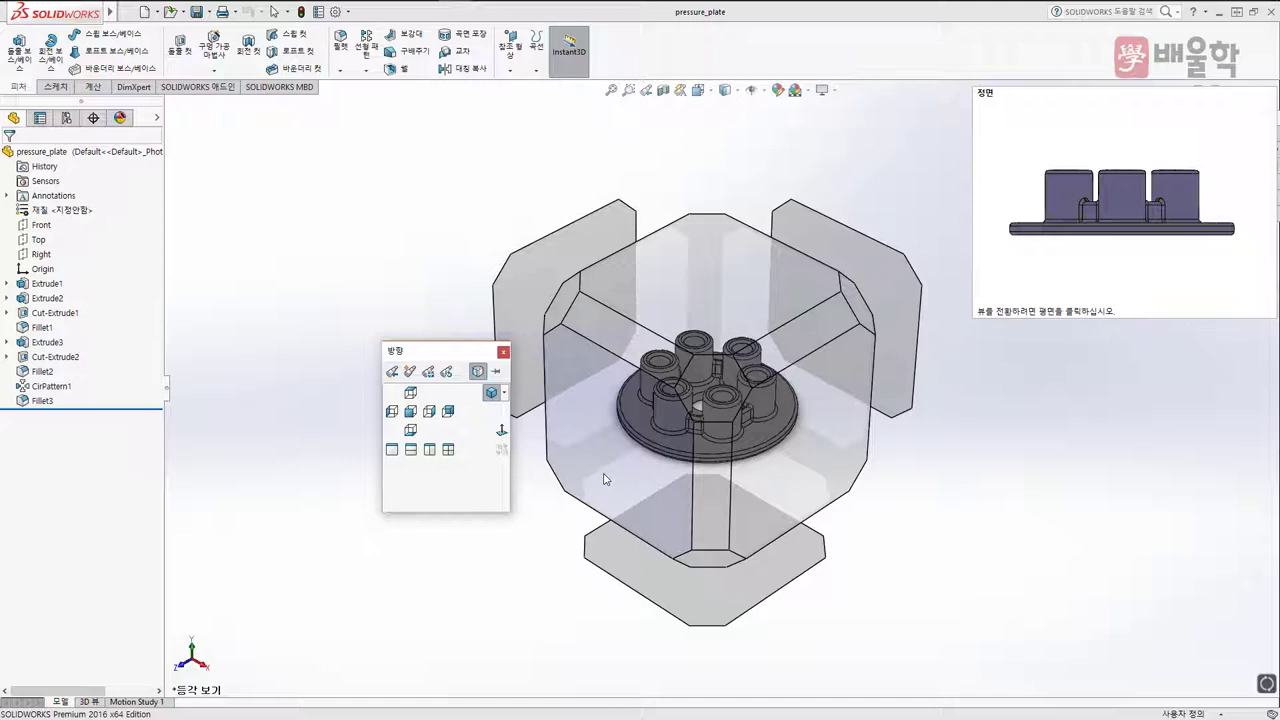
pyautogui.click(447, 441)
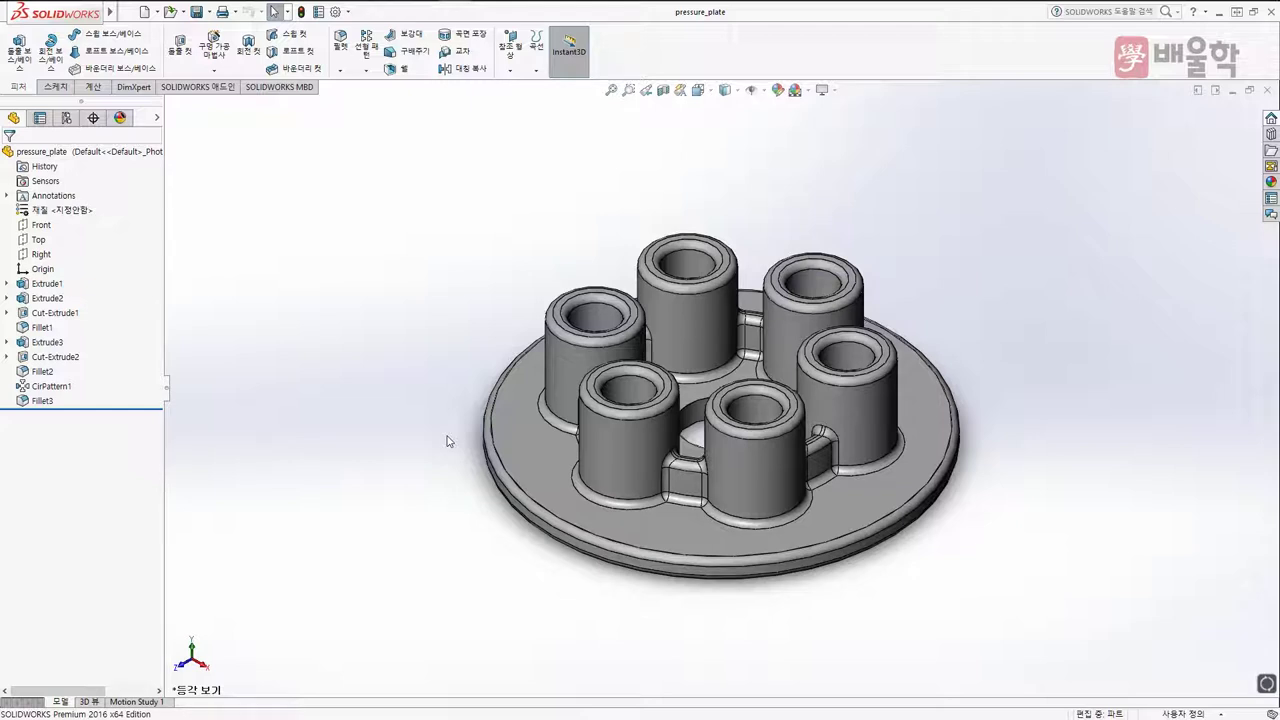
# View the plate normal to the flat upper face of its base disc and clear the selection
pyautogui.click(556, 458)
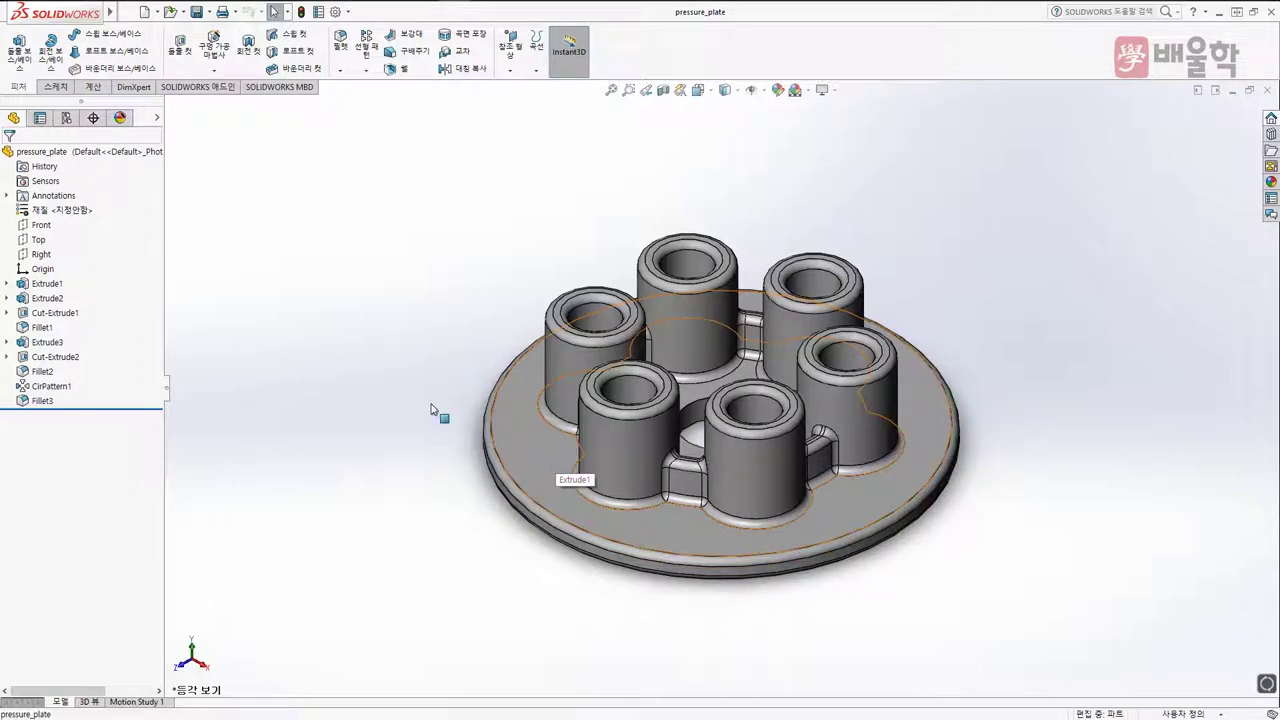
pyautogui.press('space')
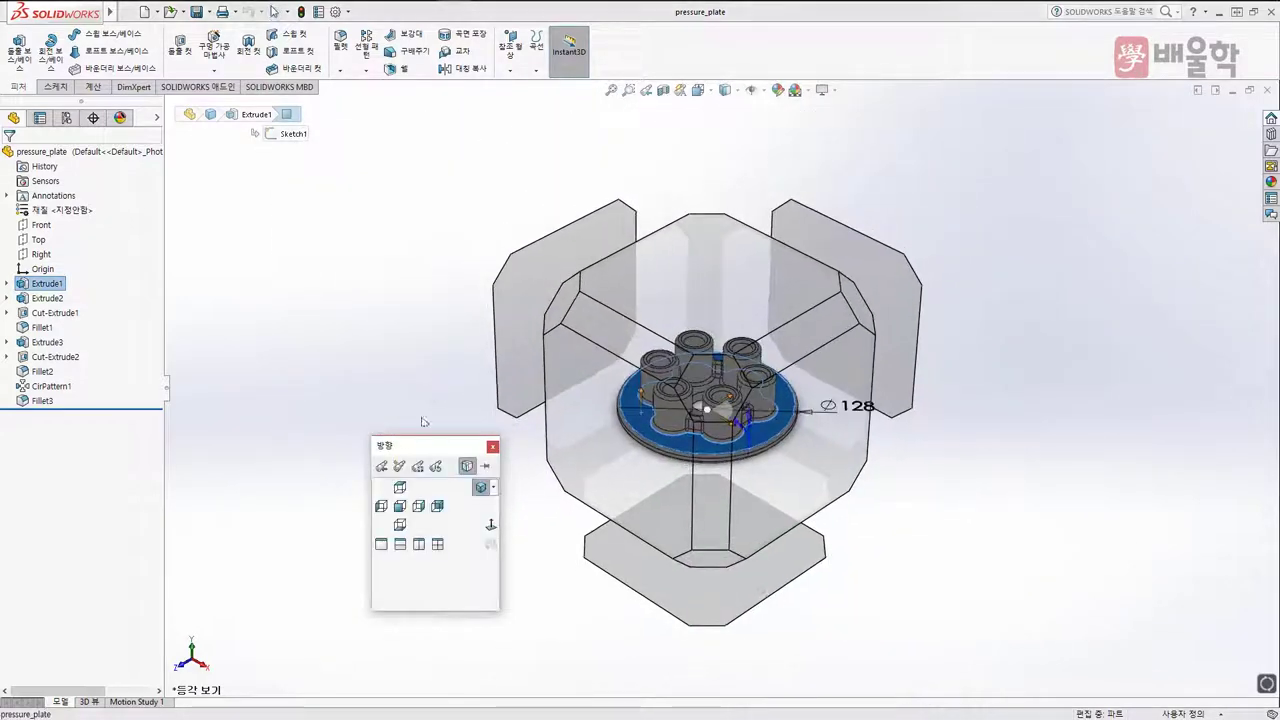
pyautogui.click(488, 526)
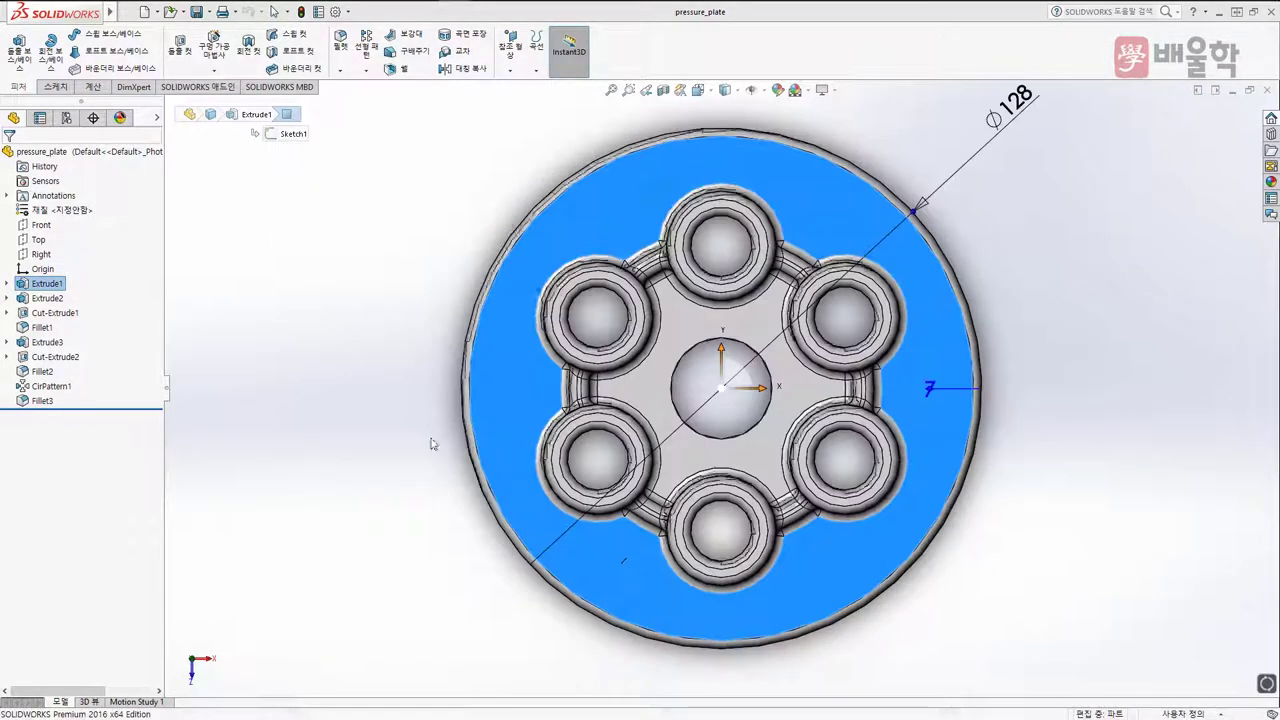
pyautogui.press('Escape')
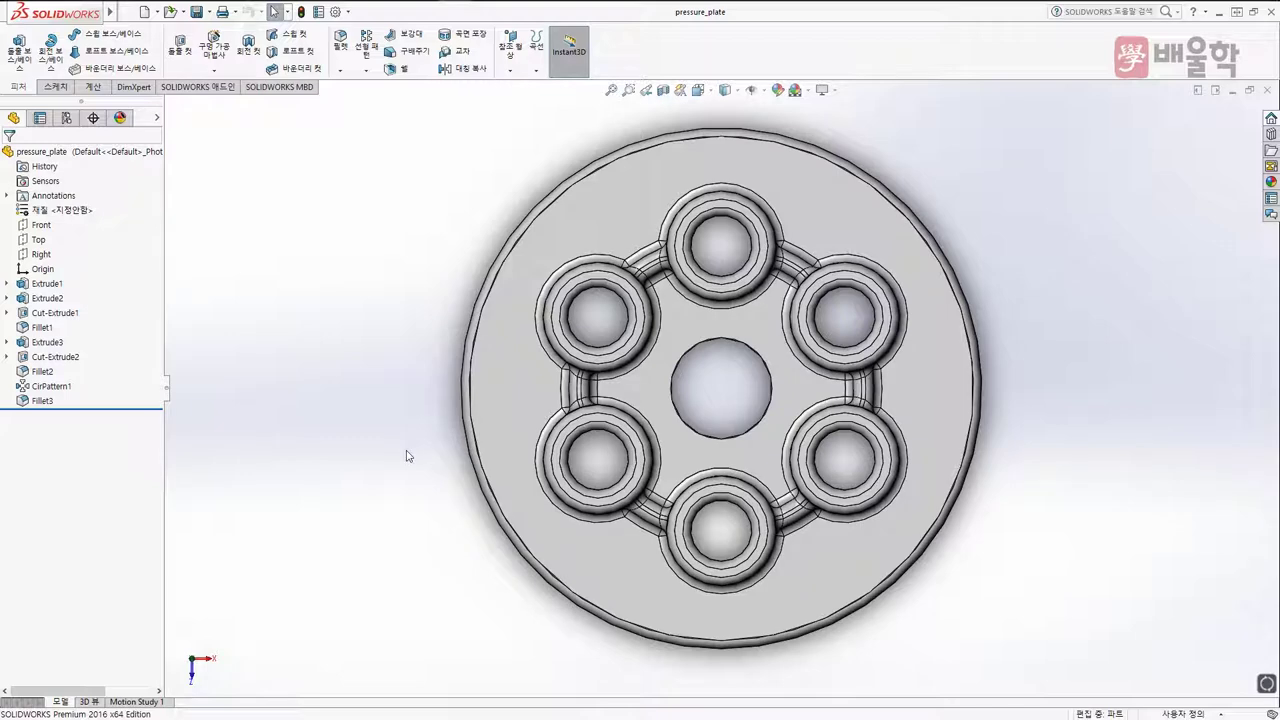
# View the plate normal to the flat underside of its base disc and clear the selection
pyautogui.moveTo(423, 477); pyautogui.dragTo(531, 198, button='middle')
pyautogui.click(516, 312)
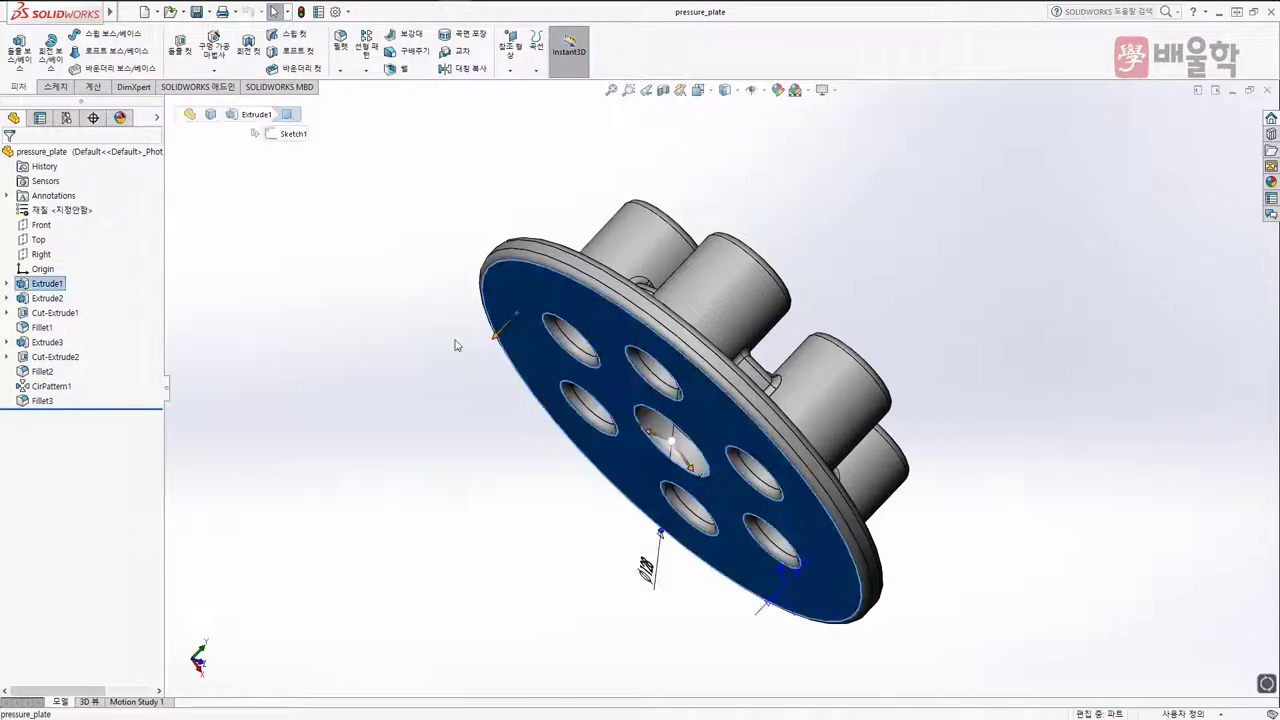
pyautogui.press('space')
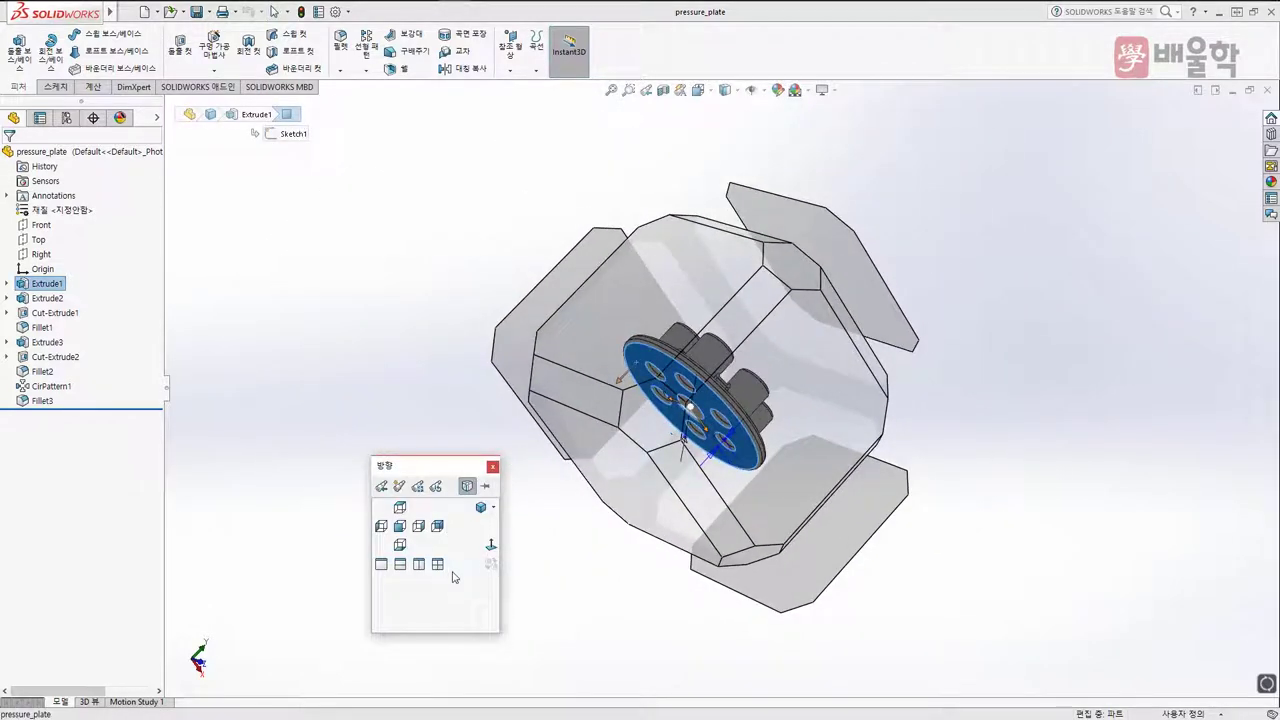
pyautogui.click(490, 546)
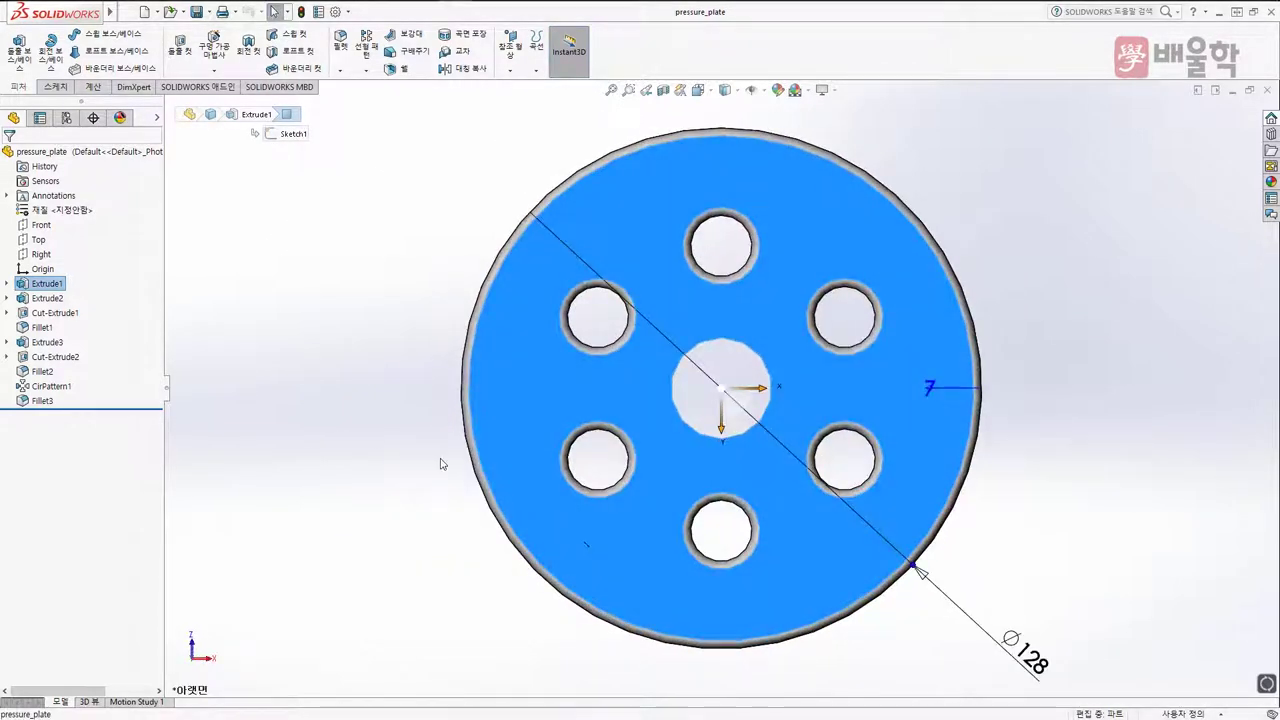
pyautogui.click(441, 463)
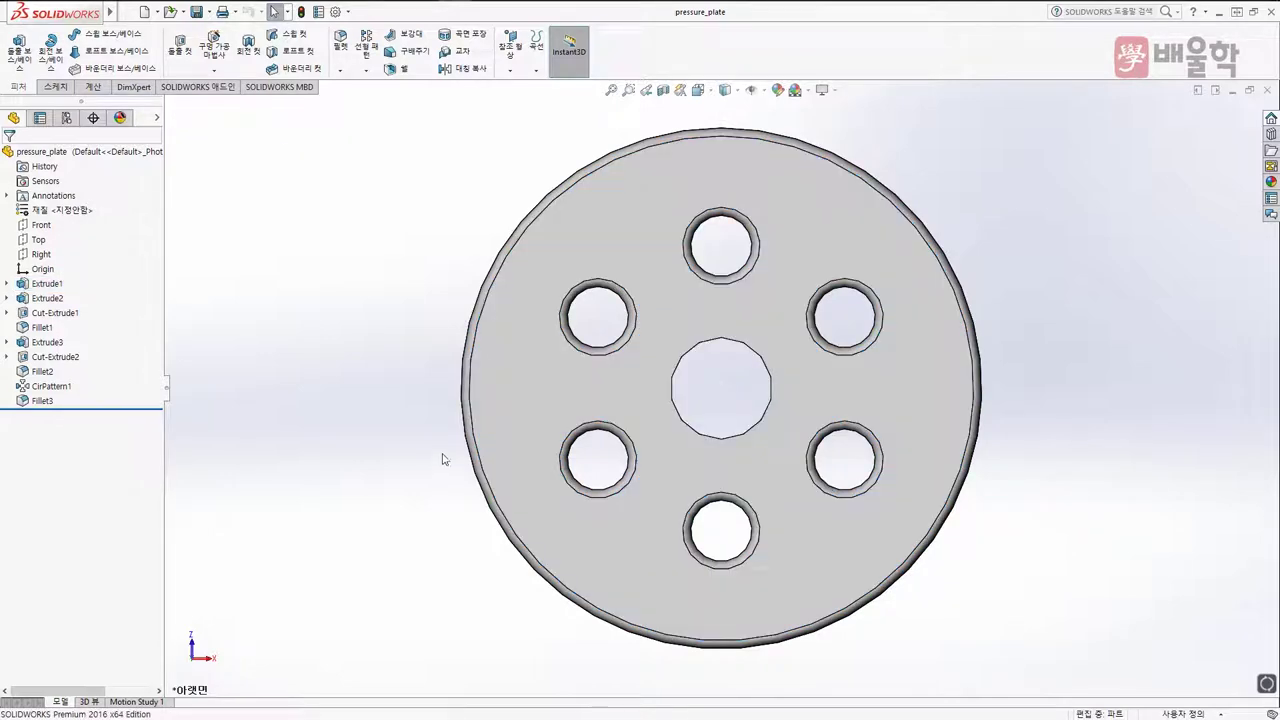
# Return the plate to isometric and cycle through its standard front, back and top views, ending in isometric
pyautogui.press('space')
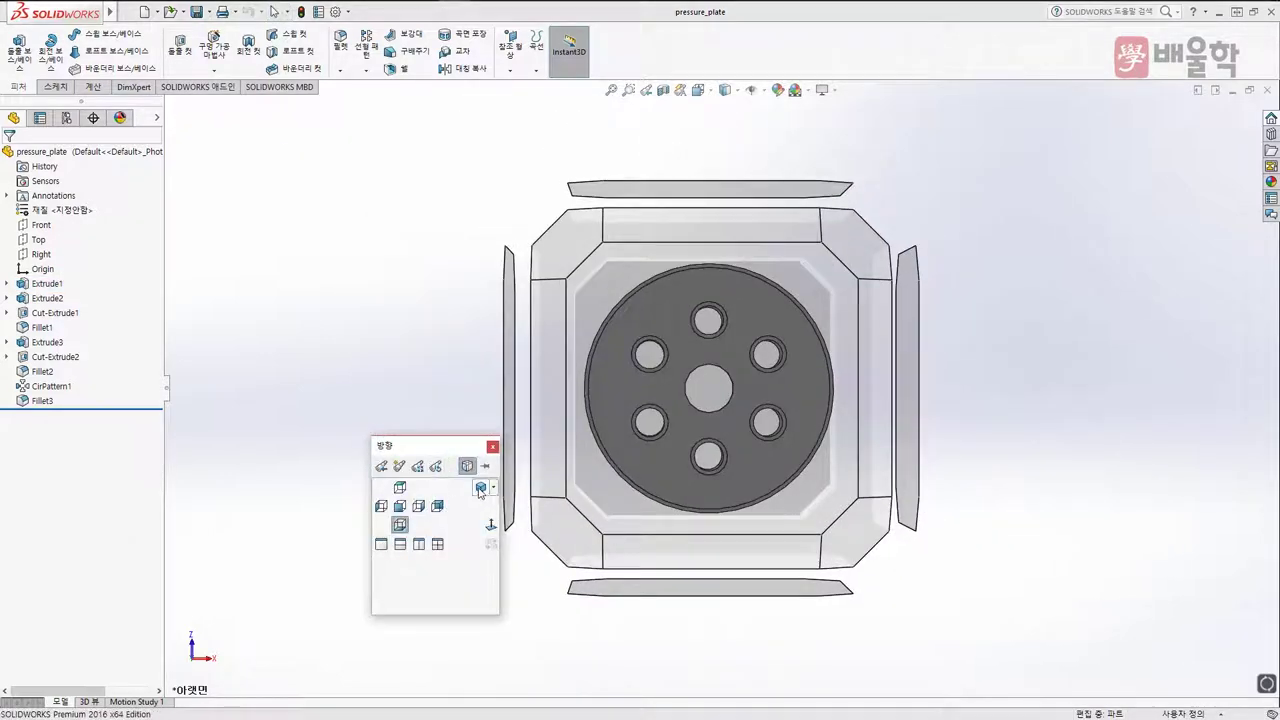
pyautogui.click(479, 489)
pyautogui.hotkey('ctrl', '7')
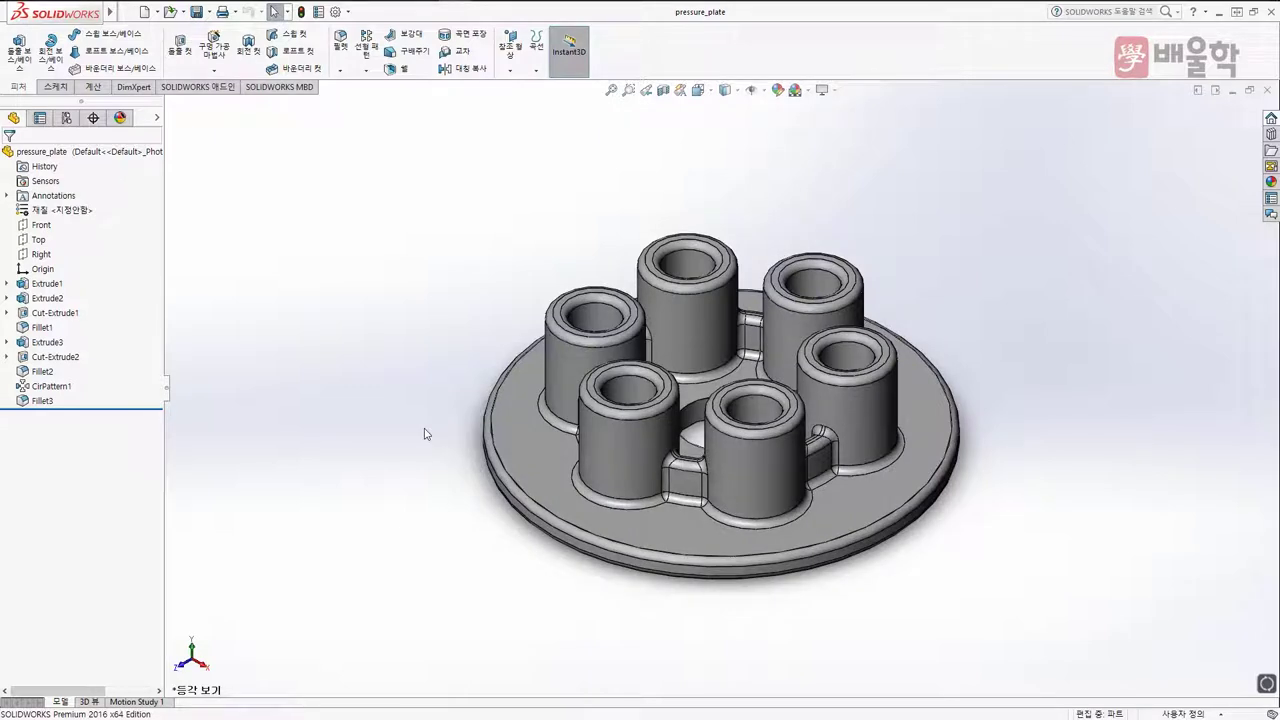
pyautogui.hotkey('ctrl', '1')
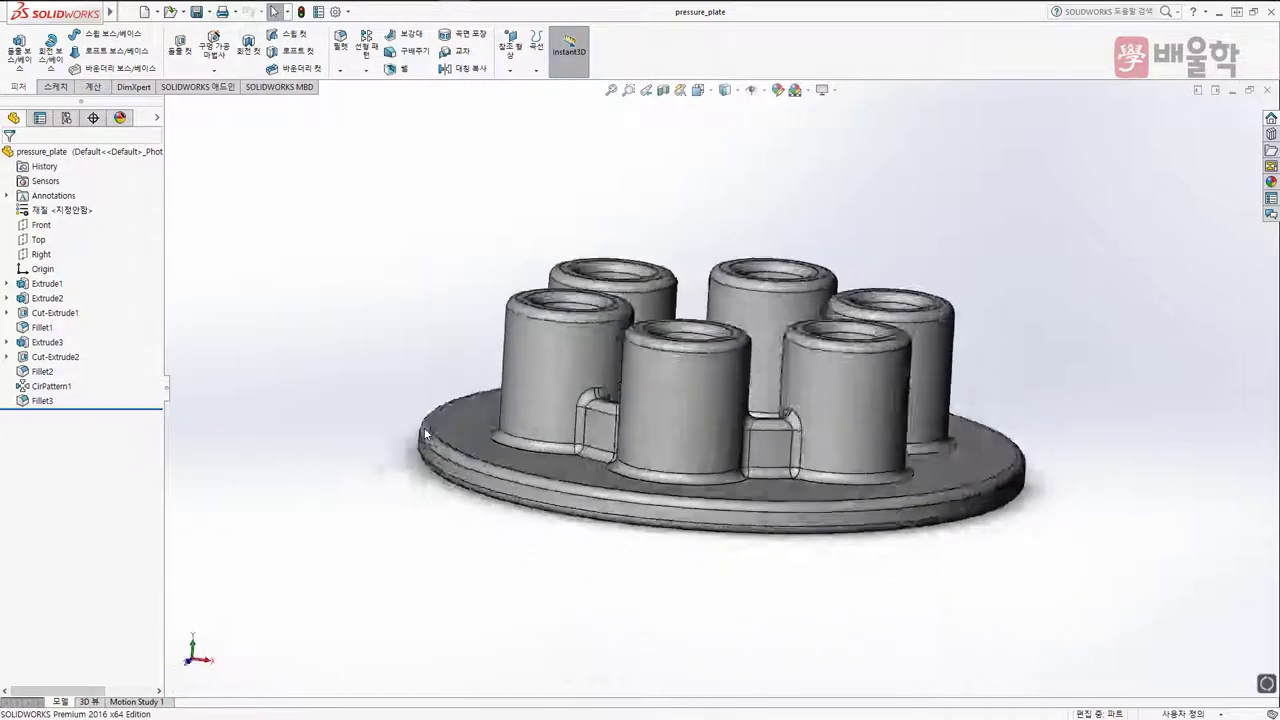
pyautogui.hotkey('ctrl', '2')
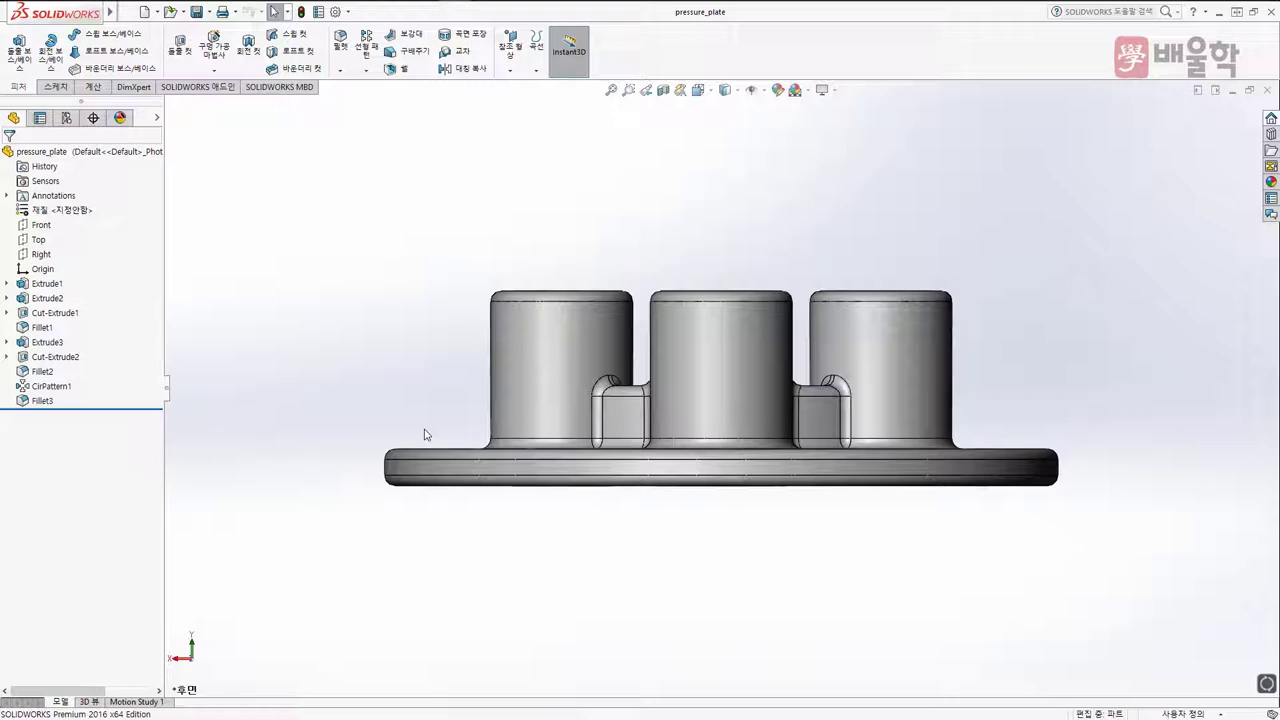
pyautogui.hotkey('ctrl', '5')
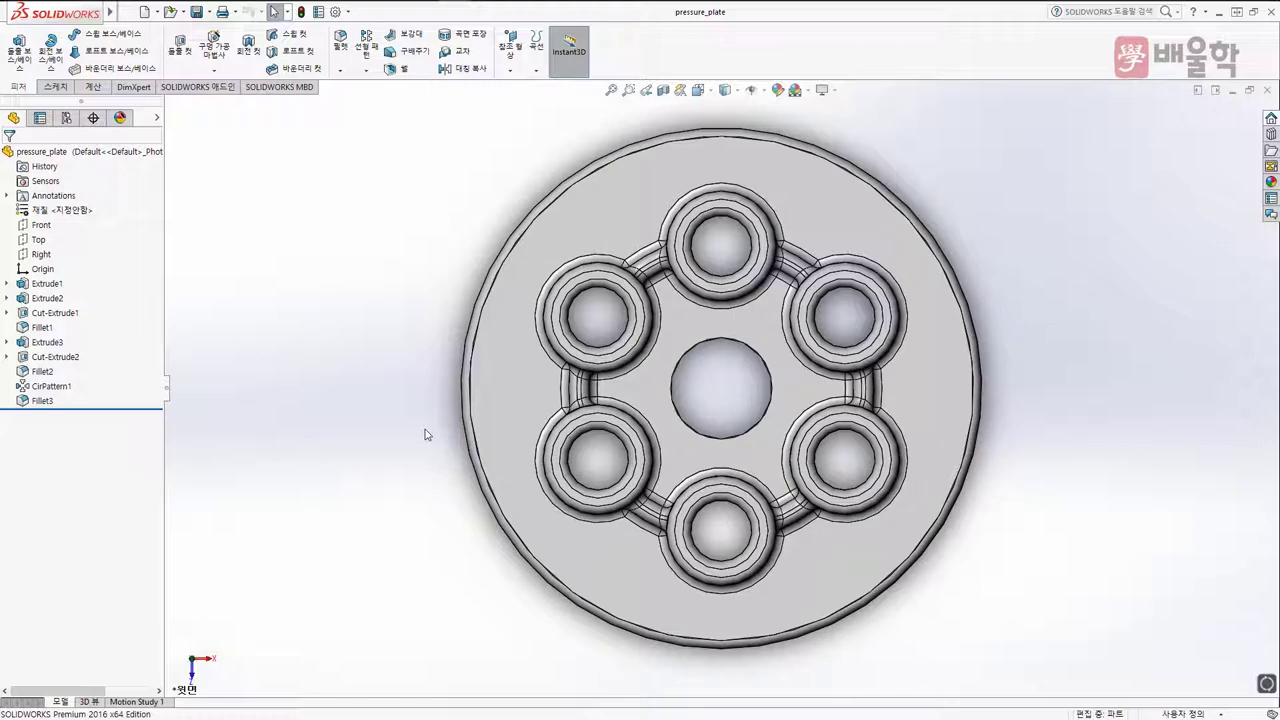
pyautogui.hotkey('ctrl', '7')
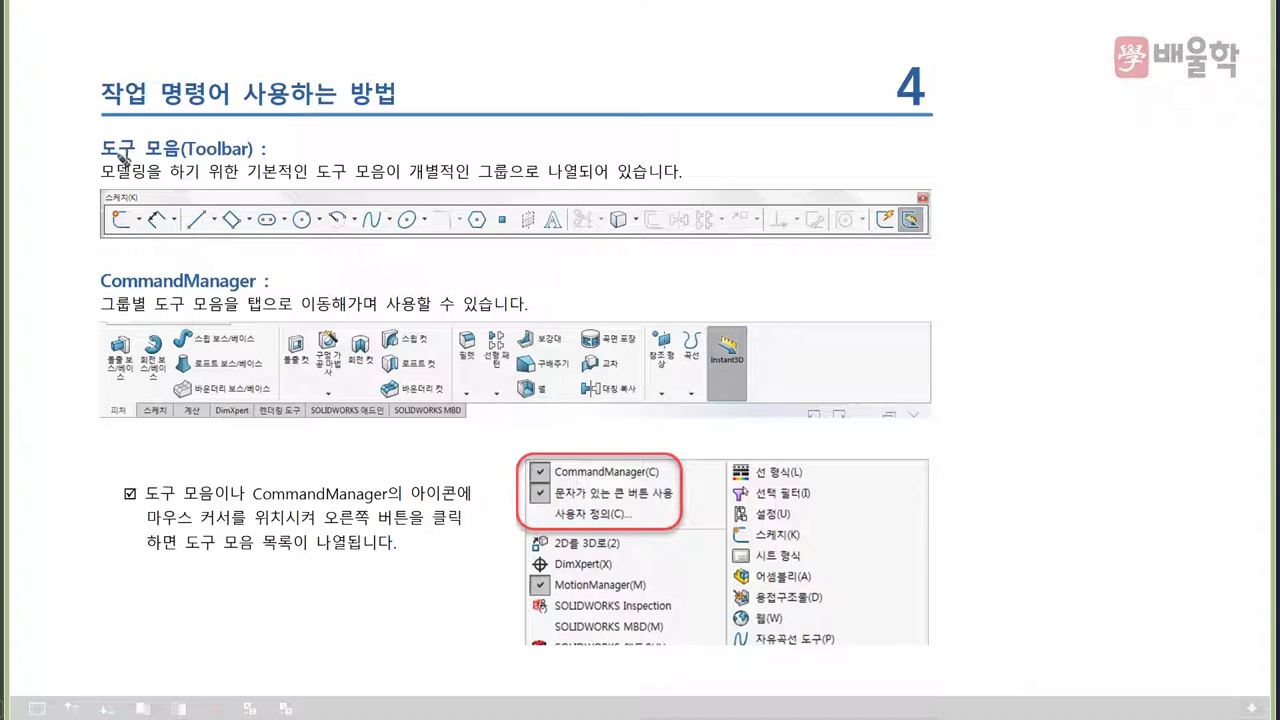
pyautogui.moveTo(100, 158); pyautogui.dragTo(252, 148)
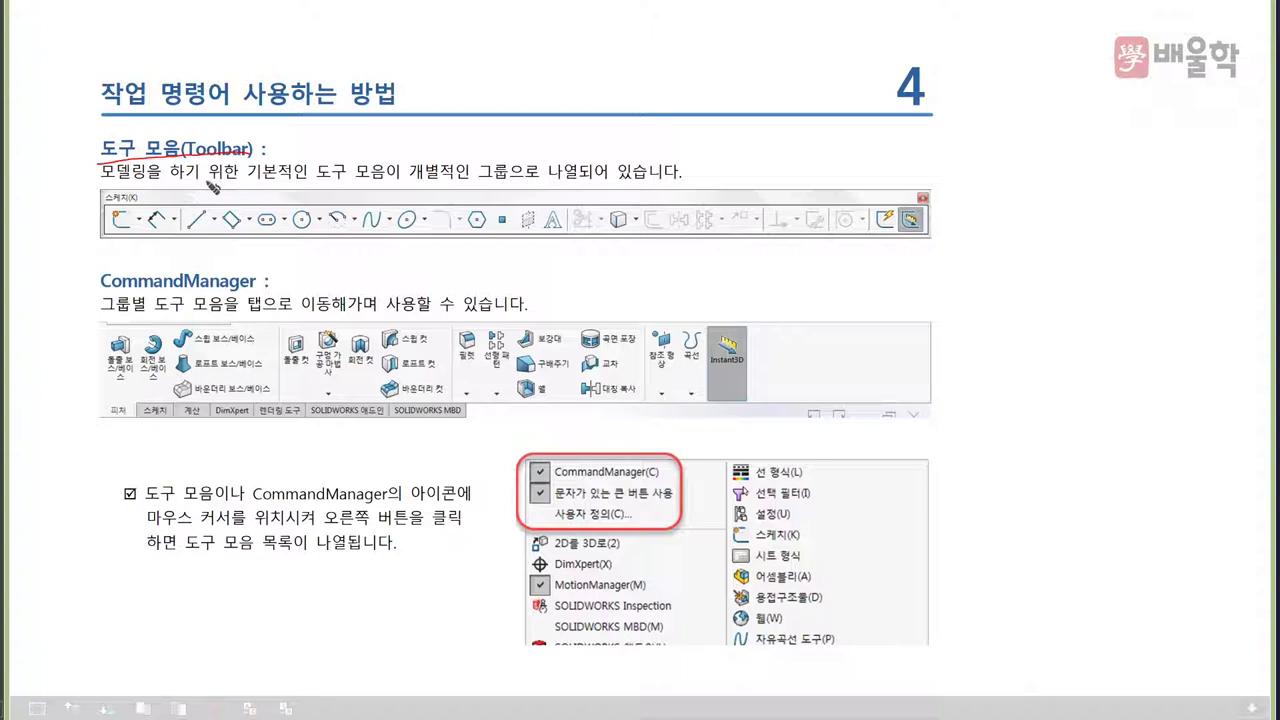
pyautogui.moveTo(102, 291); pyautogui.dragTo(250, 286)
pyautogui.moveTo(322, 524); pyautogui.dragTo(410, 525)
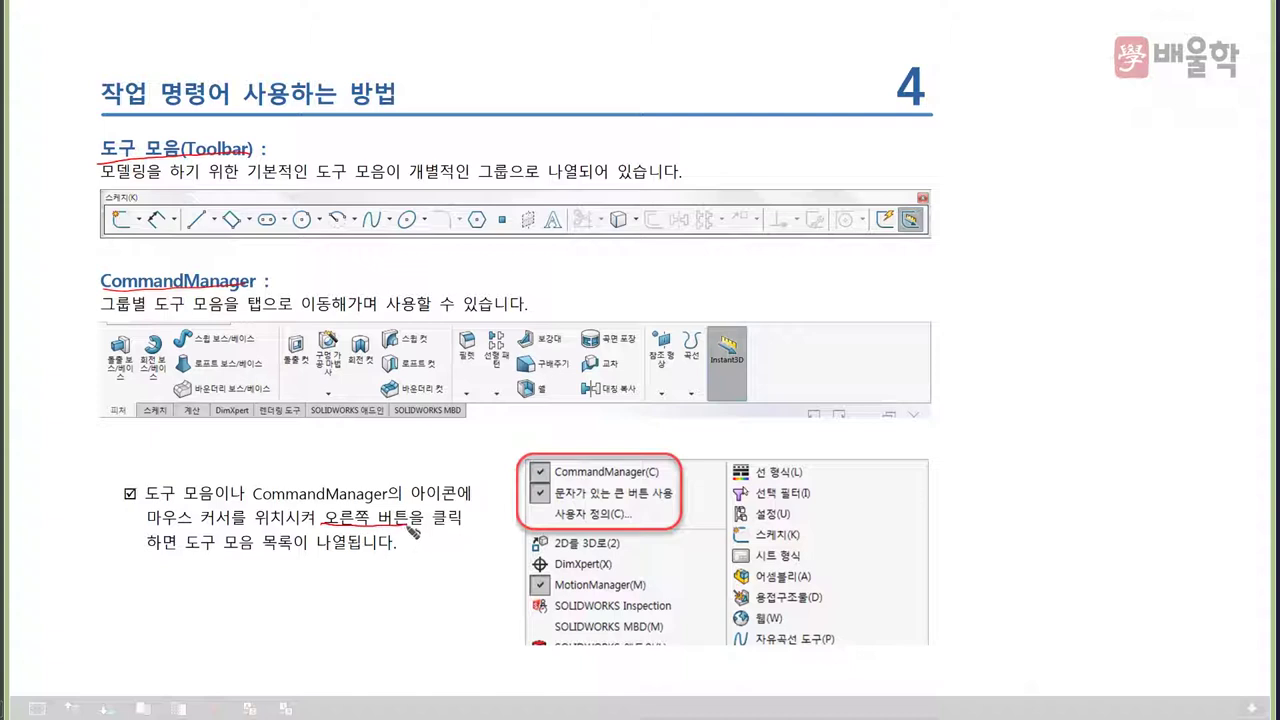
pyautogui.moveTo(505, 444)
pyautogui.mouseDown()
pyautogui.moveTo(510, 638)
pyautogui.moveTo(933, 555)
pyautogui.moveTo(523, 484)
pyautogui.mouseUp()
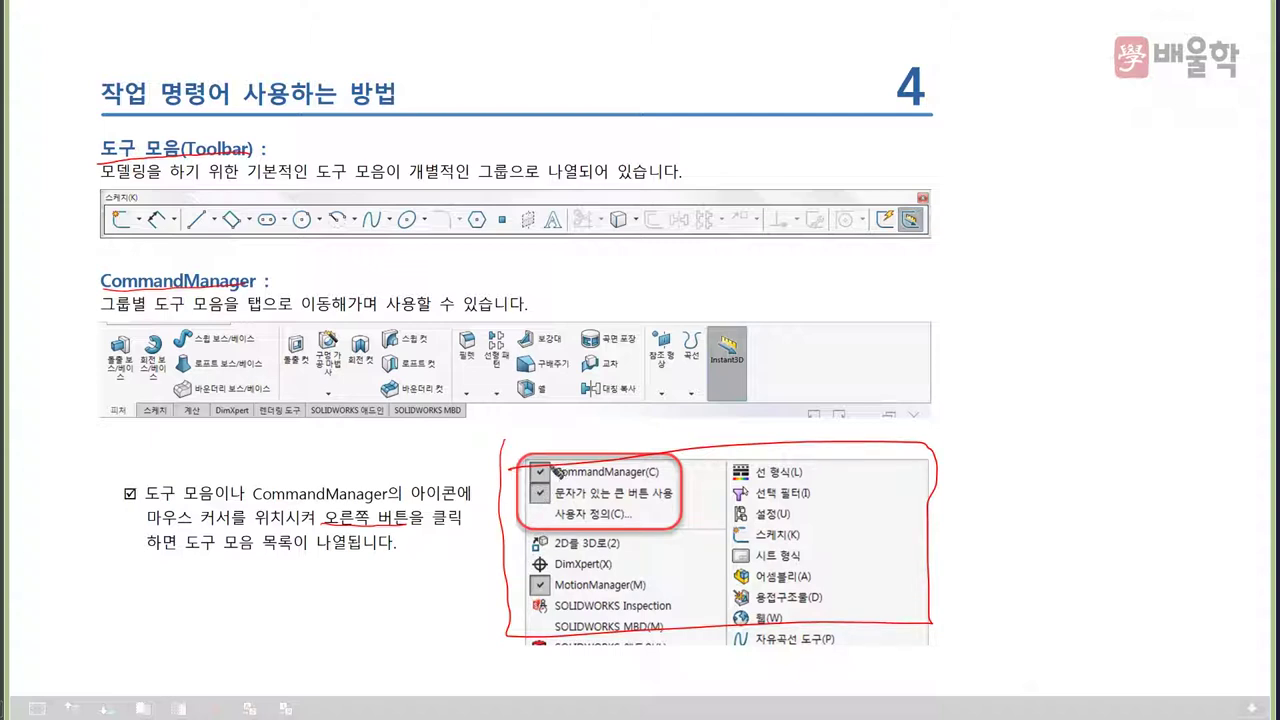
pyautogui.moveTo(518, 474)
pyautogui.mouseDown()
pyautogui.moveTo(514, 513)
pyautogui.moveTo(558, 542)
pyautogui.moveTo(667, 500)
pyautogui.moveTo(640, 470)
pyautogui.moveTo(580, 458)
pyautogui.moveTo(534, 466)
pyautogui.moveTo(552, 497)
pyautogui.mouseUp()
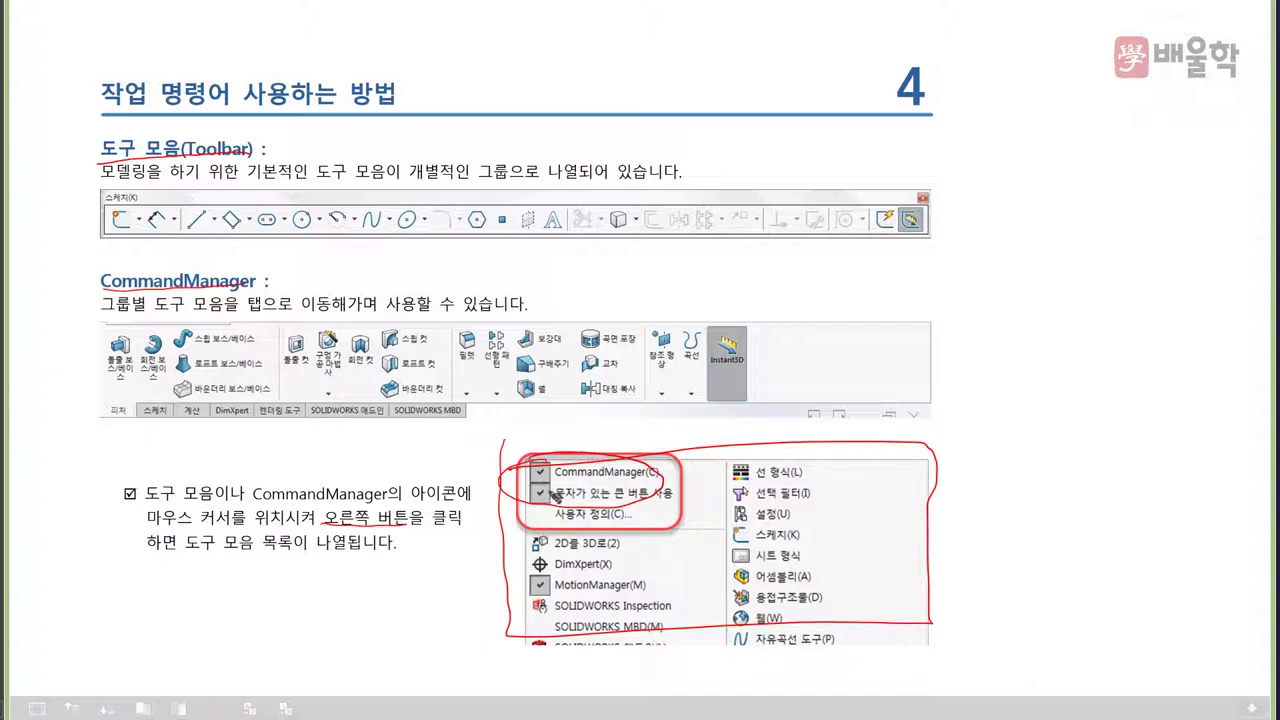
pyautogui.moveTo(557, 521); pyautogui.dragTo(630, 520)
pyautogui.press('Right')
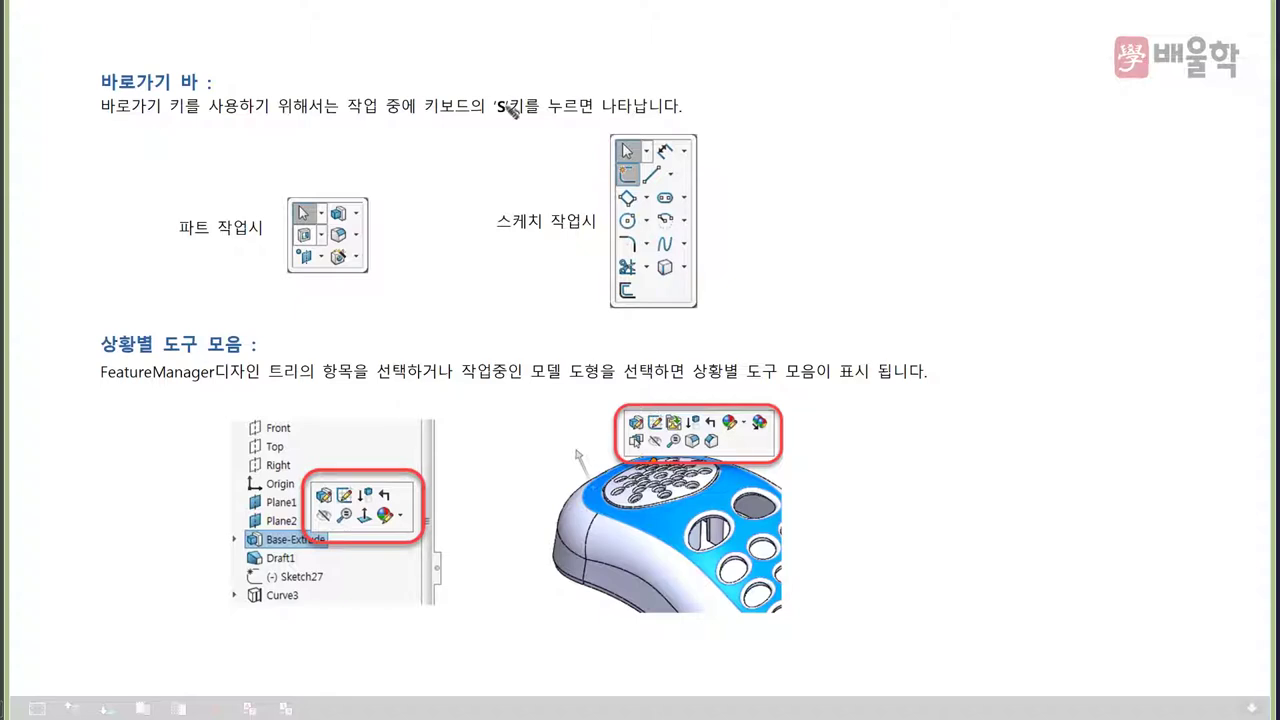
pyautogui.moveTo(512, 121)
pyautogui.mouseDown()
pyautogui.moveTo(498, 118)
pyautogui.moveTo(518, 128)
pyautogui.mouseUp()
pyautogui.moveTo(285, 282); pyautogui.dragTo(373, 278)
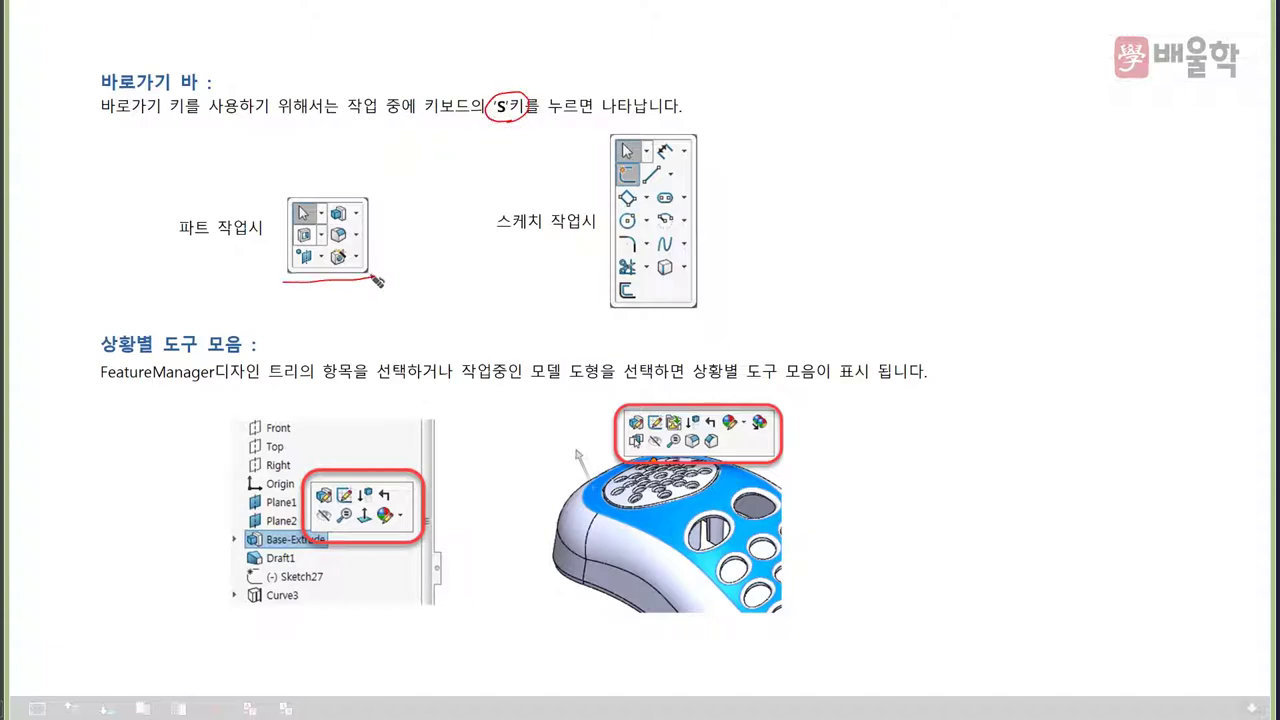
pyautogui.moveTo(601, 315); pyautogui.dragTo(688, 313)
pyautogui.moveTo(405, 538)
pyautogui.mouseDown()
pyautogui.moveTo(310, 543)
pyautogui.moveTo(429, 485)
pyautogui.moveTo(424, 563)
pyautogui.moveTo(405, 538)
pyautogui.mouseUp()
pyautogui.moveTo(705, 466)
pyautogui.mouseDown()
pyautogui.moveTo(632, 471)
pyautogui.moveTo(679, 401)
pyautogui.moveTo(772, 450)
pyautogui.moveTo(662, 472)
pyautogui.mouseUp()
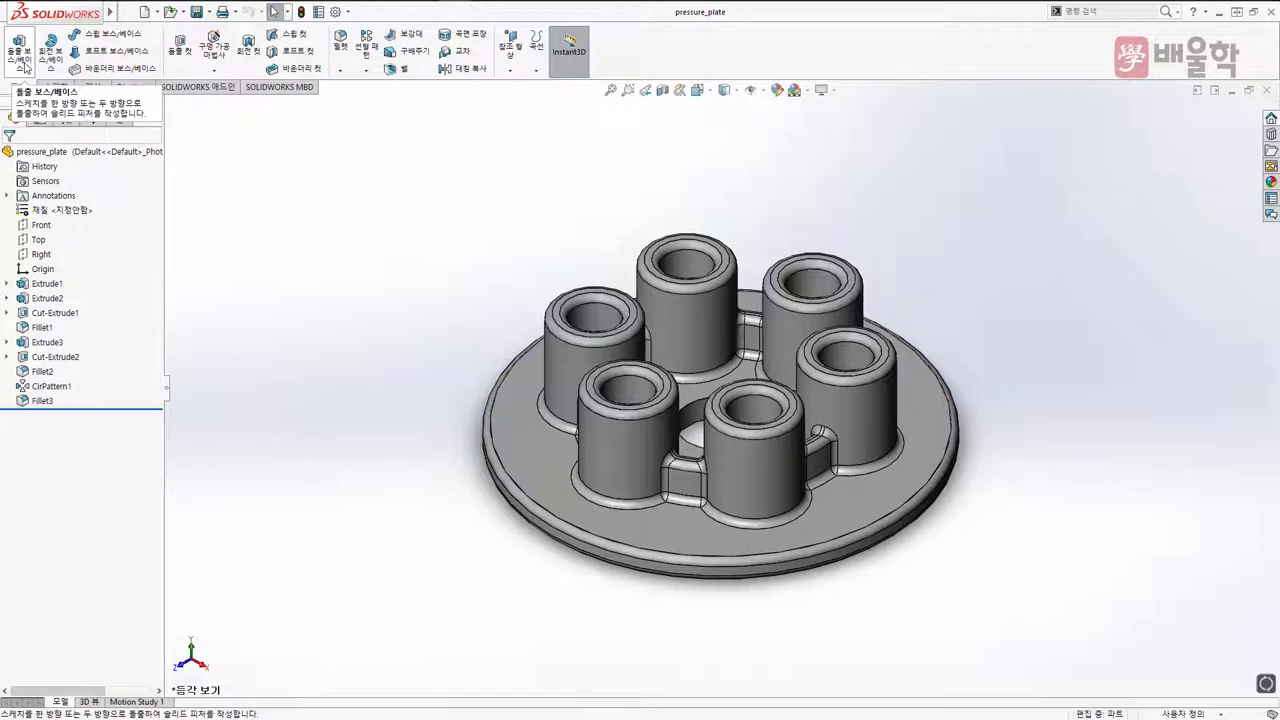
# Start an extruded boss on the base disc's flat upper face and sketch a circle of about 5.8 mm radius near the disc's rim
pyautogui.click(22, 63)
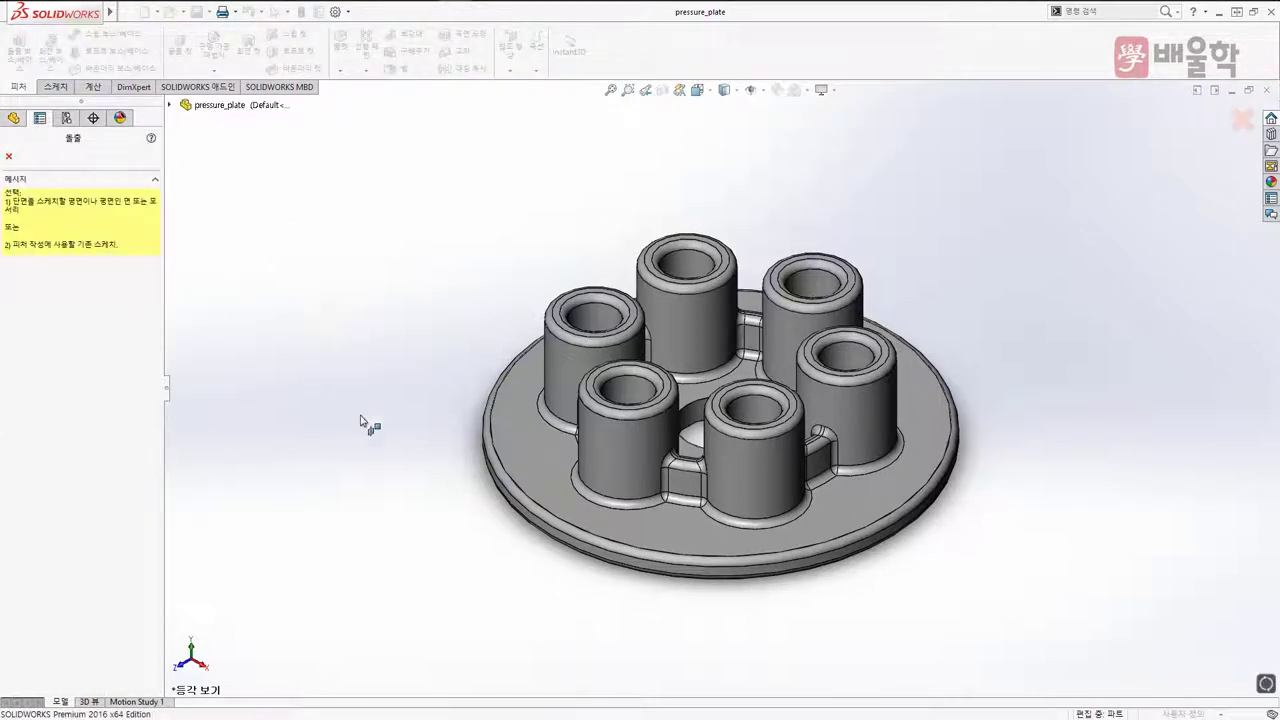
pyautogui.click(523, 446)
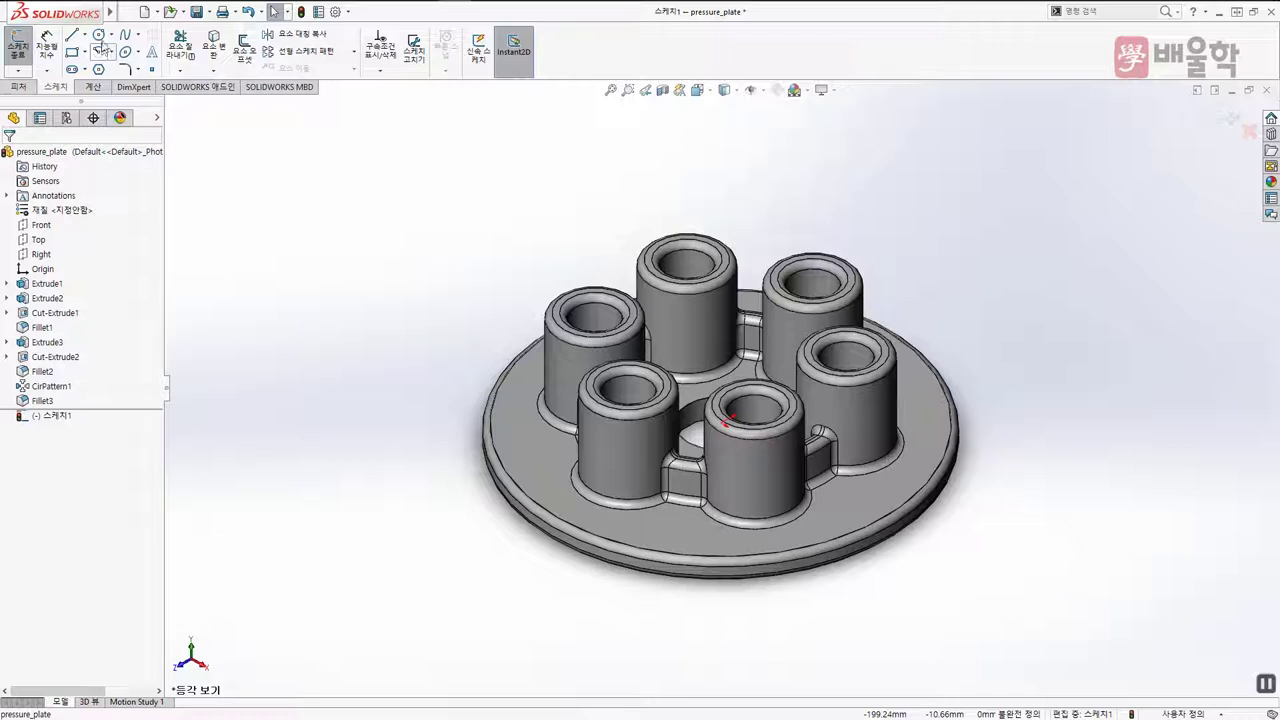
pyautogui.click(99, 35)
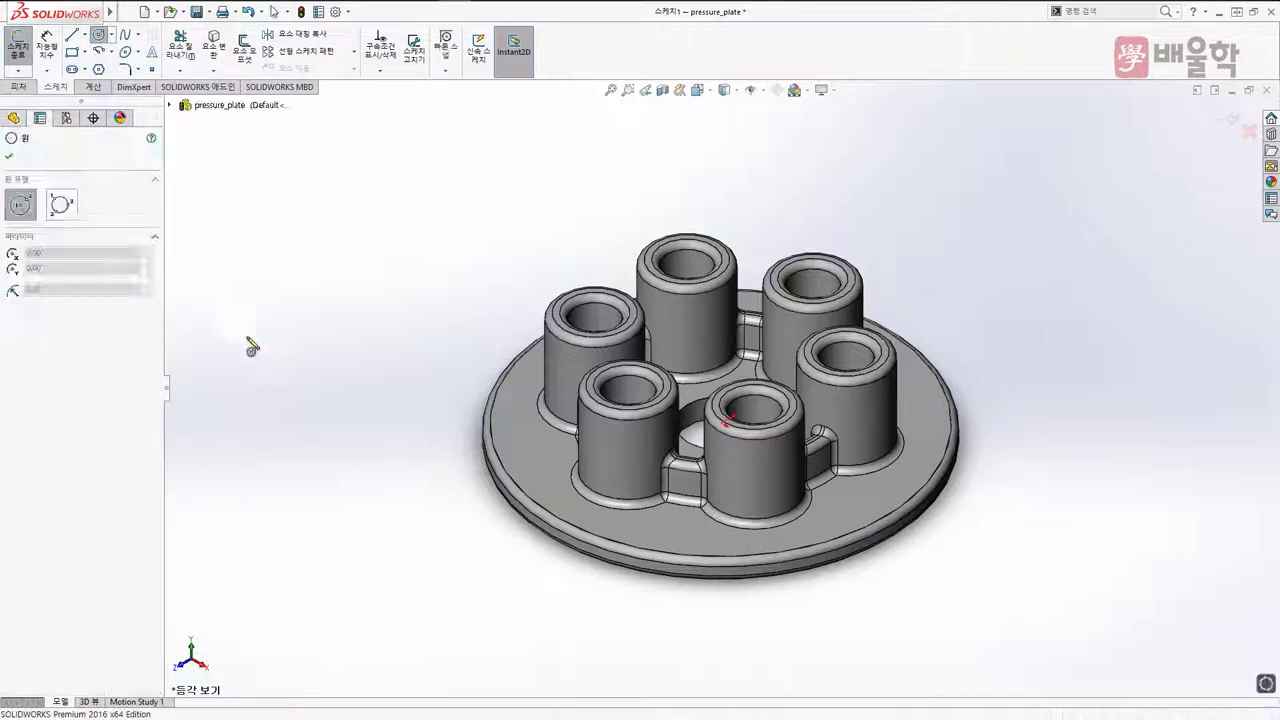
pyautogui.click(532, 452)
pyautogui.click(539, 470)
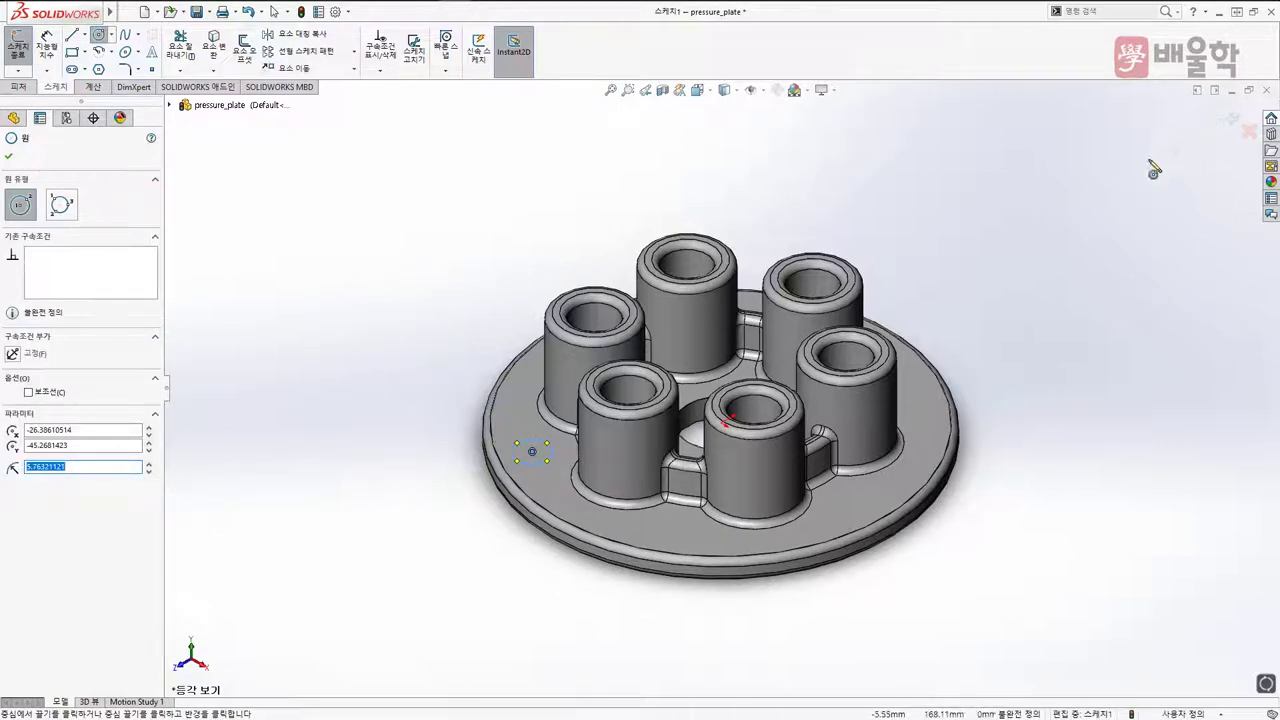
pyautogui.click(1222, 116)
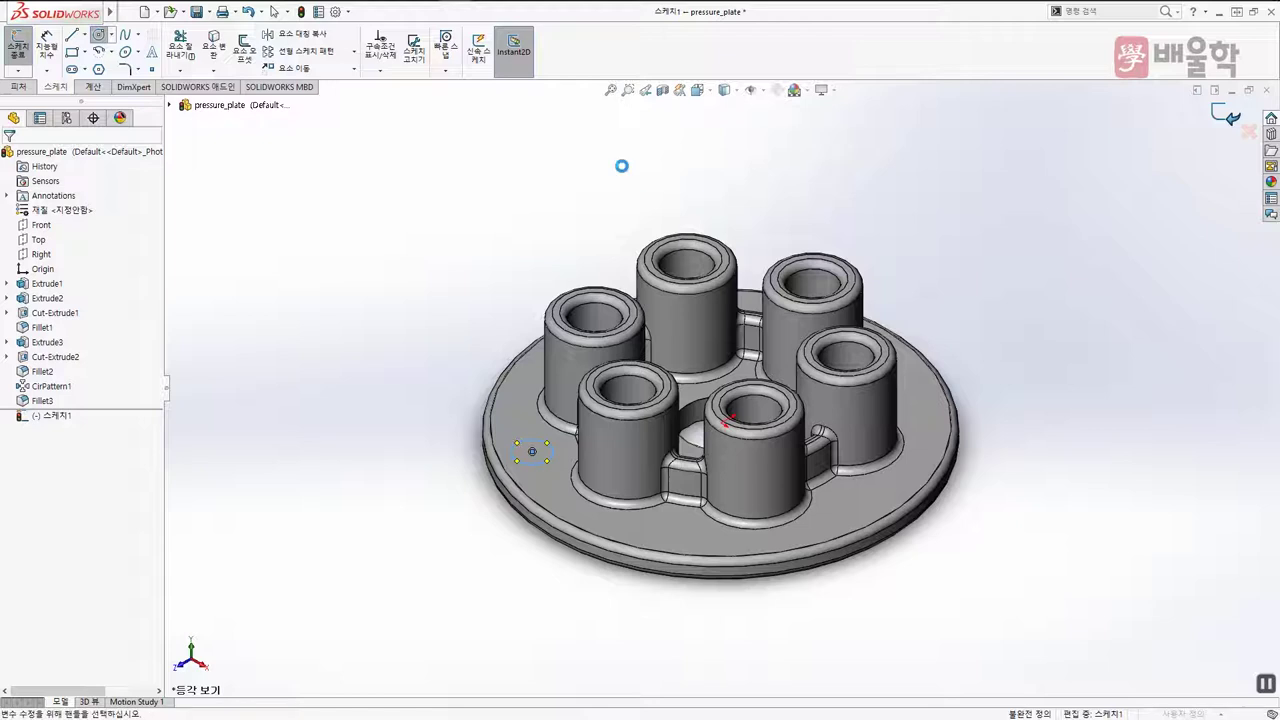
# Set the boss's blind extrusion depth to 20 mm and complete the feature
pyautogui.press('e')
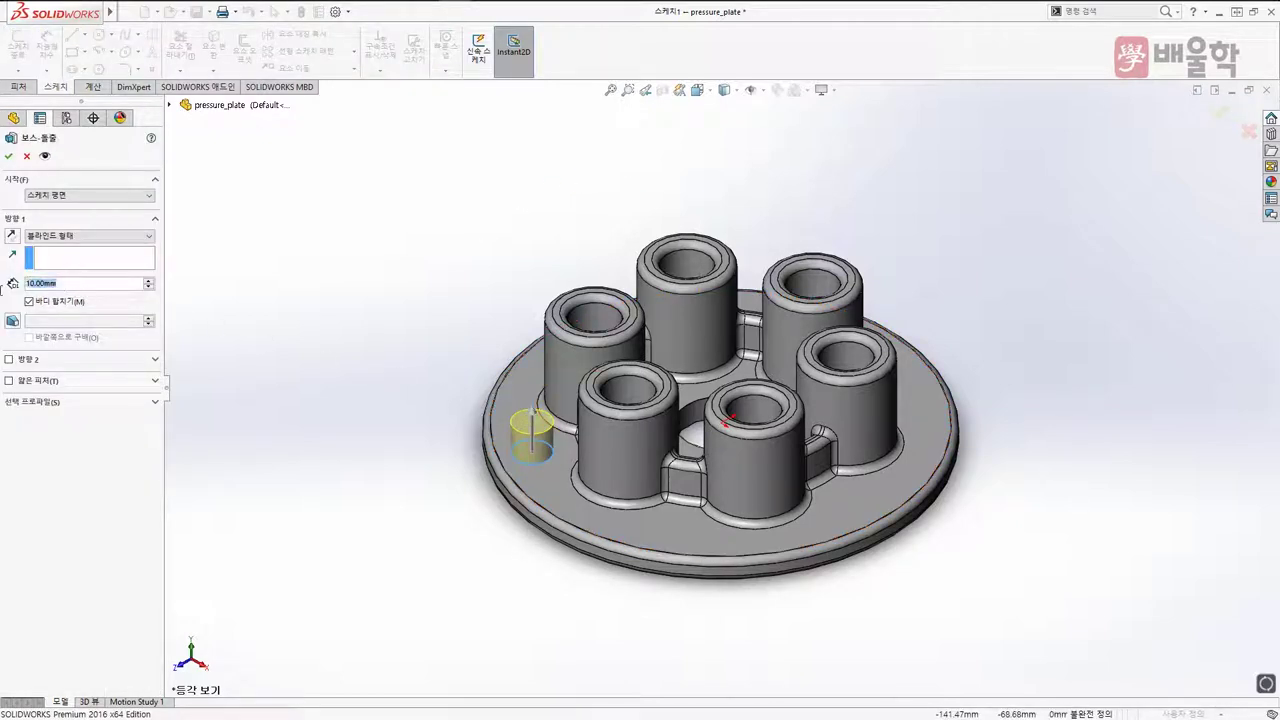
pyautogui.write('20')
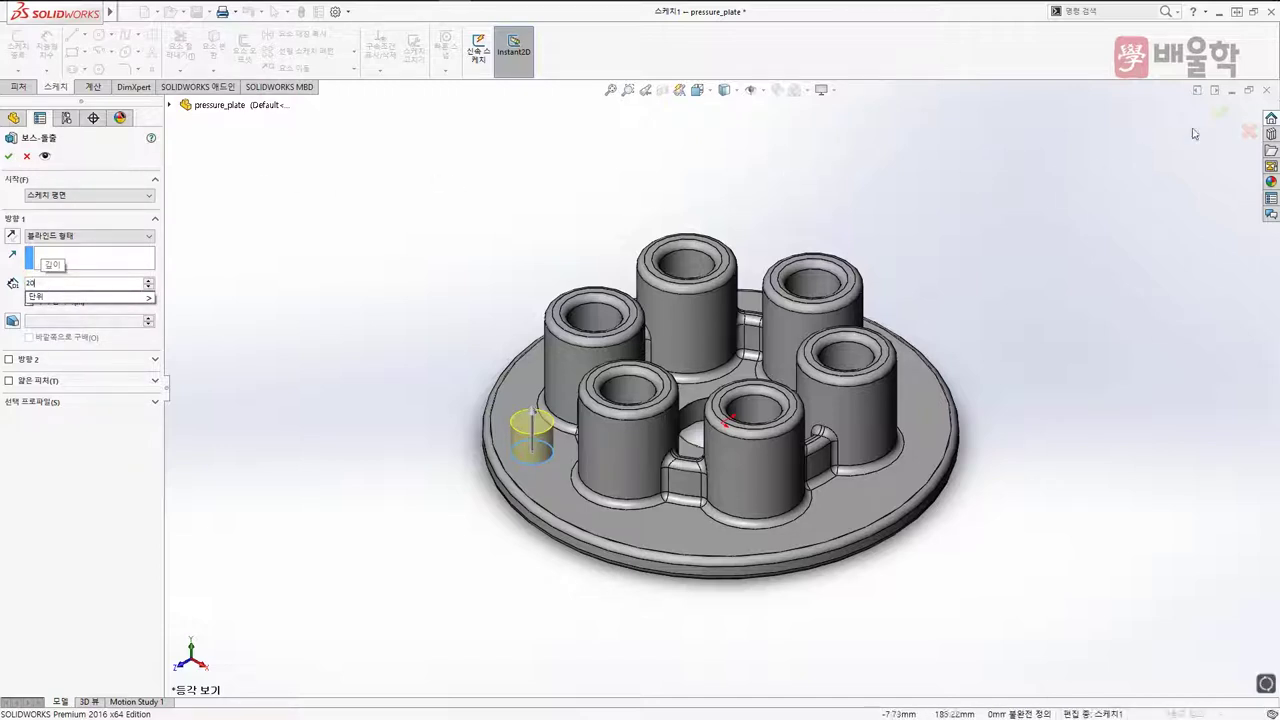
pyautogui.press('Return')
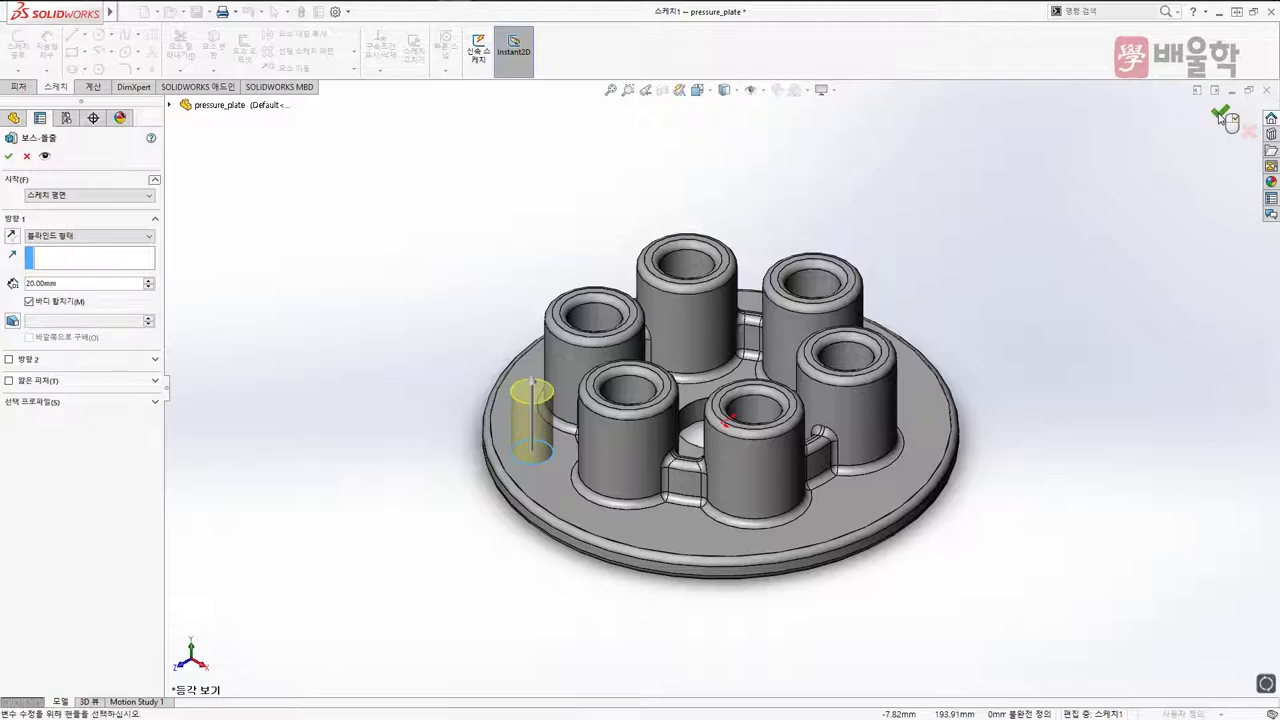
pyautogui.rightClick(933, 148)
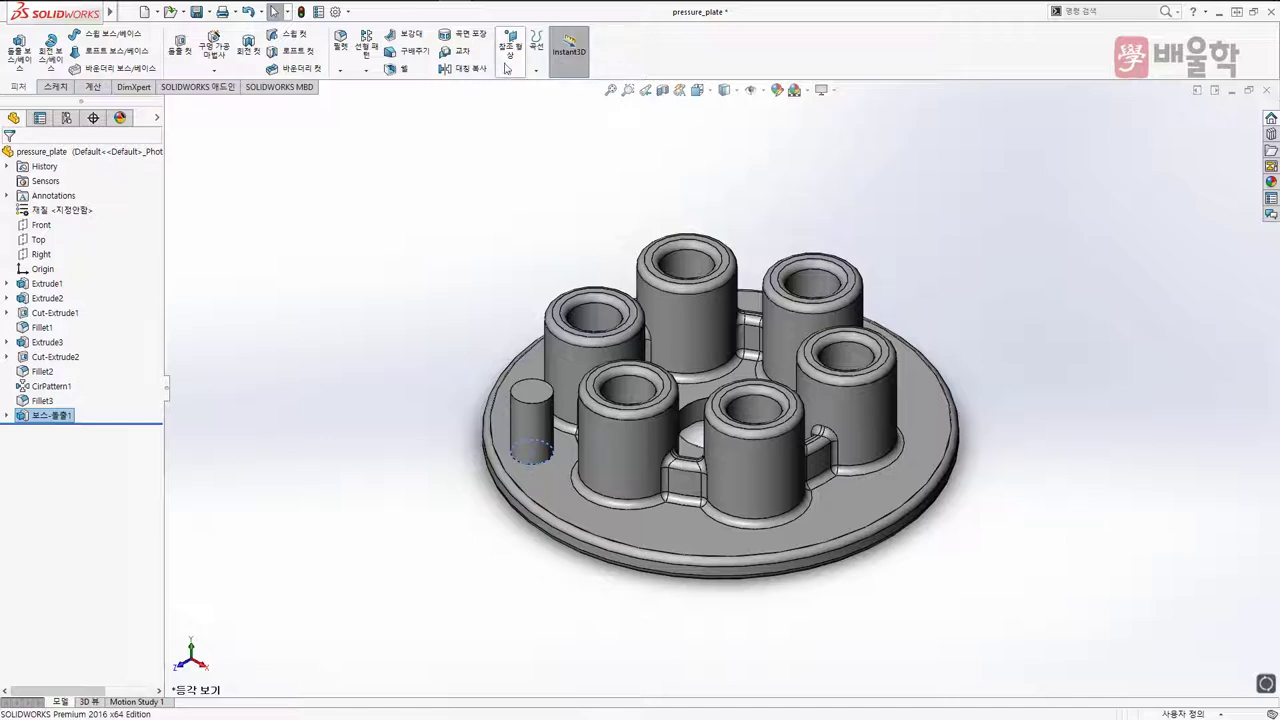
# Hide the CommandManager and show it again
pyautogui.rightClick(630, 62)
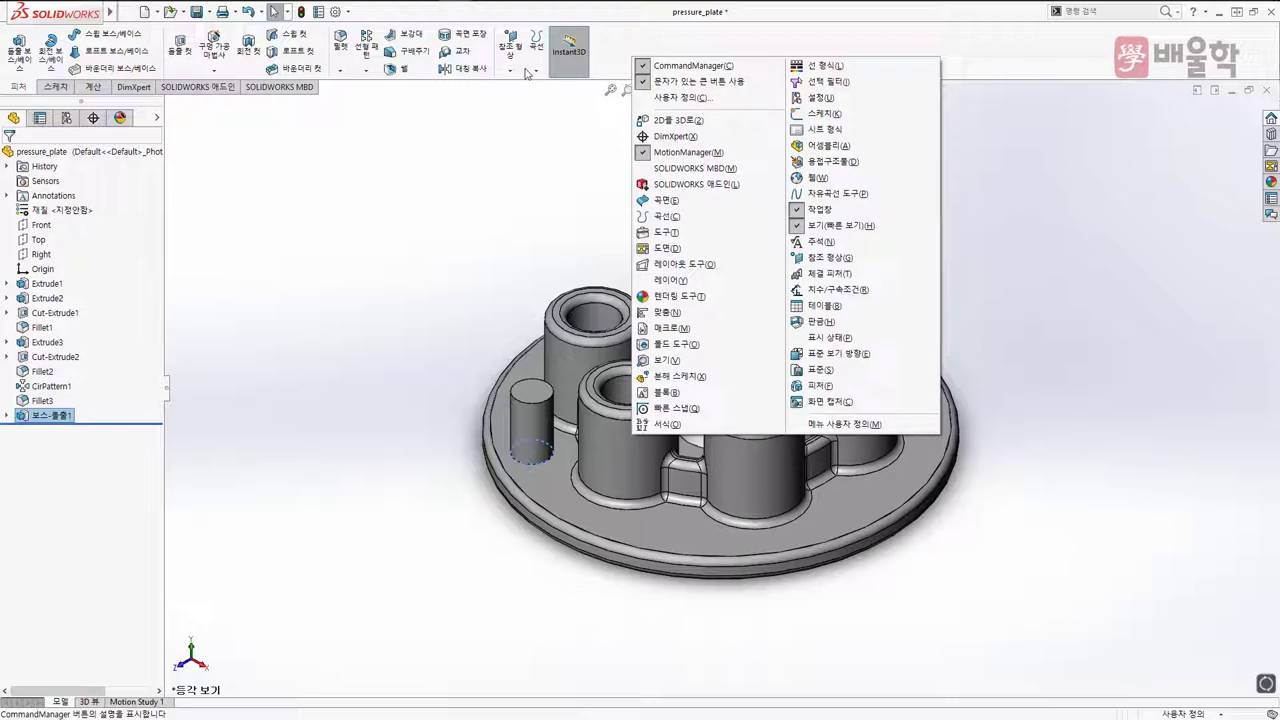
pyautogui.click(652, 67)
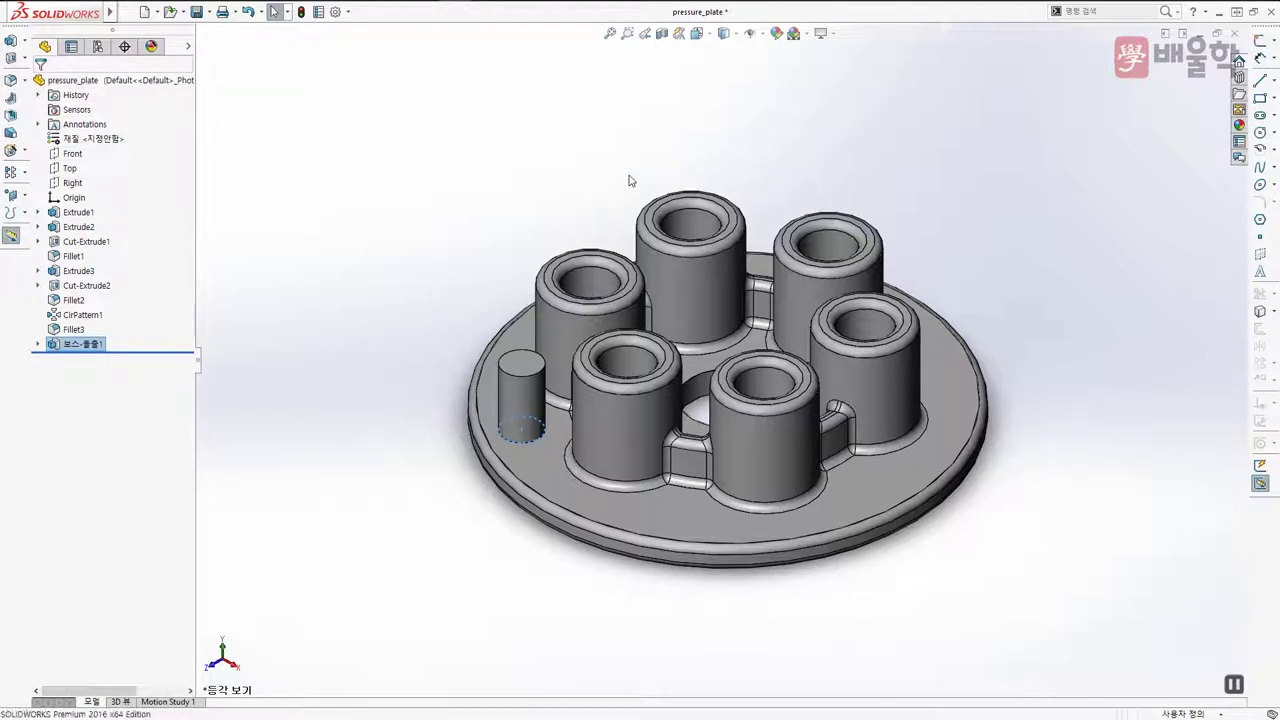
pyautogui.click(665, 200)
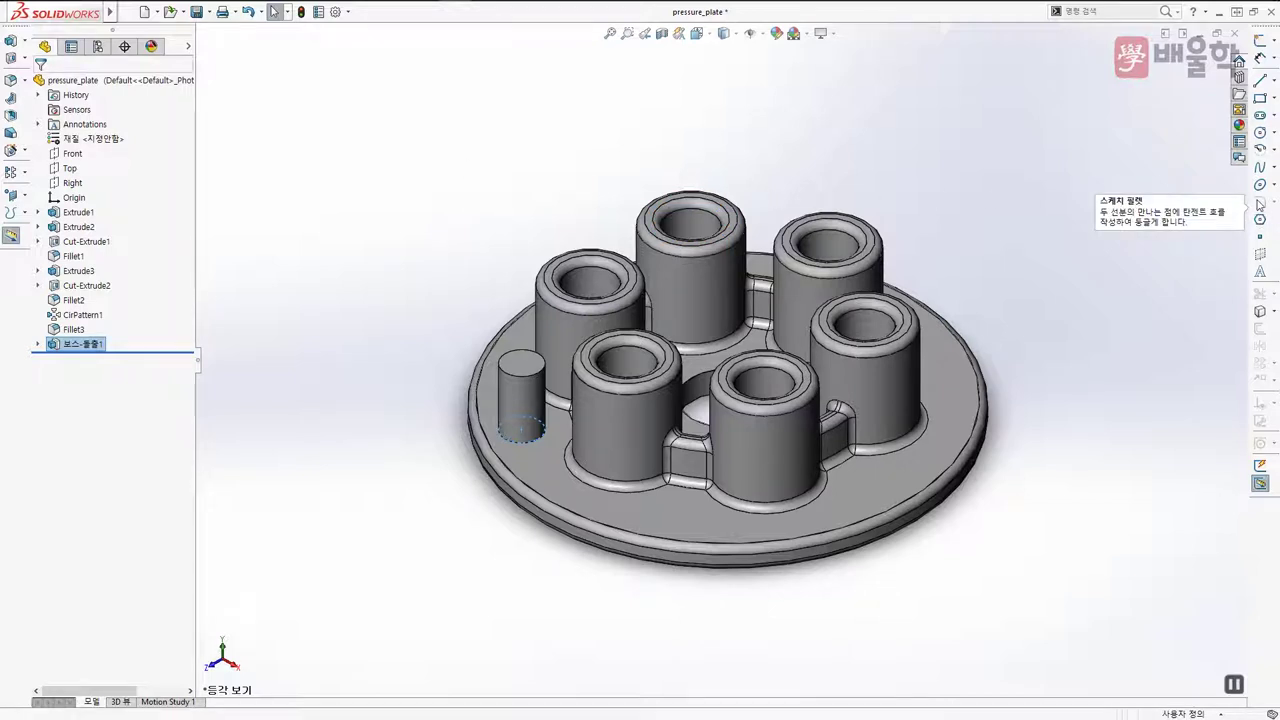
pyautogui.rightClick(1259, 204)
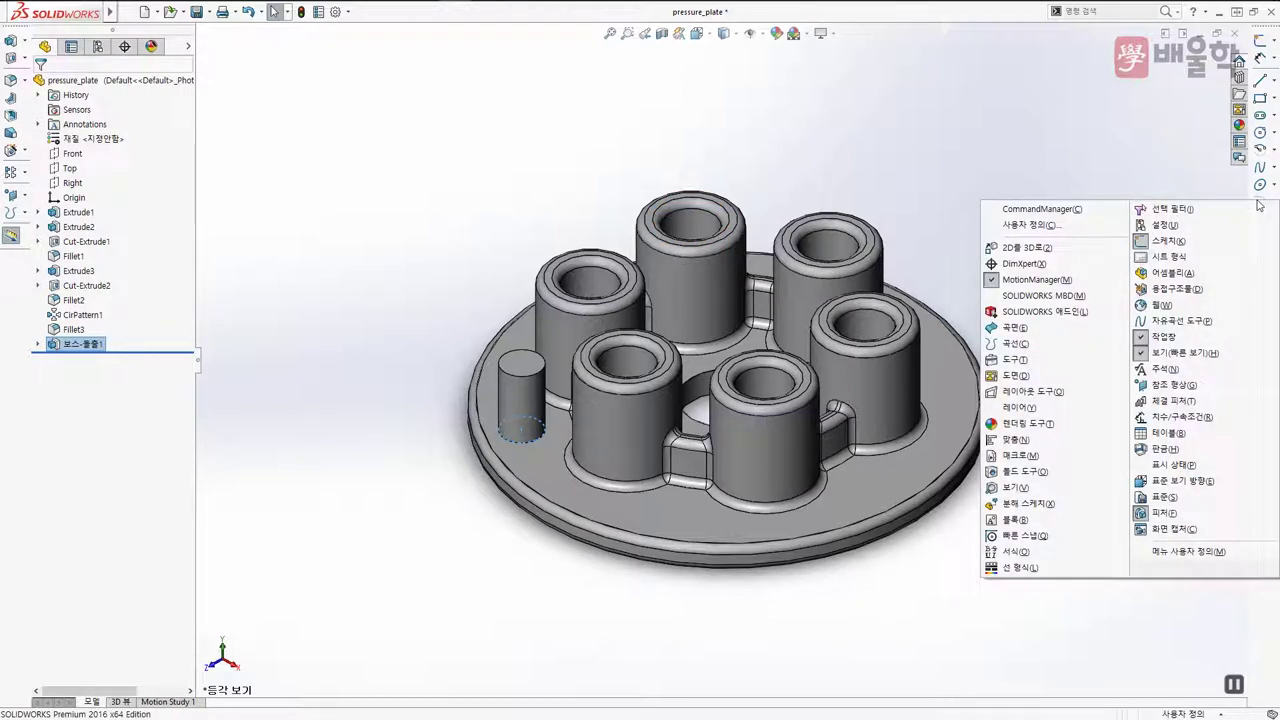
pyautogui.click(1030, 209)
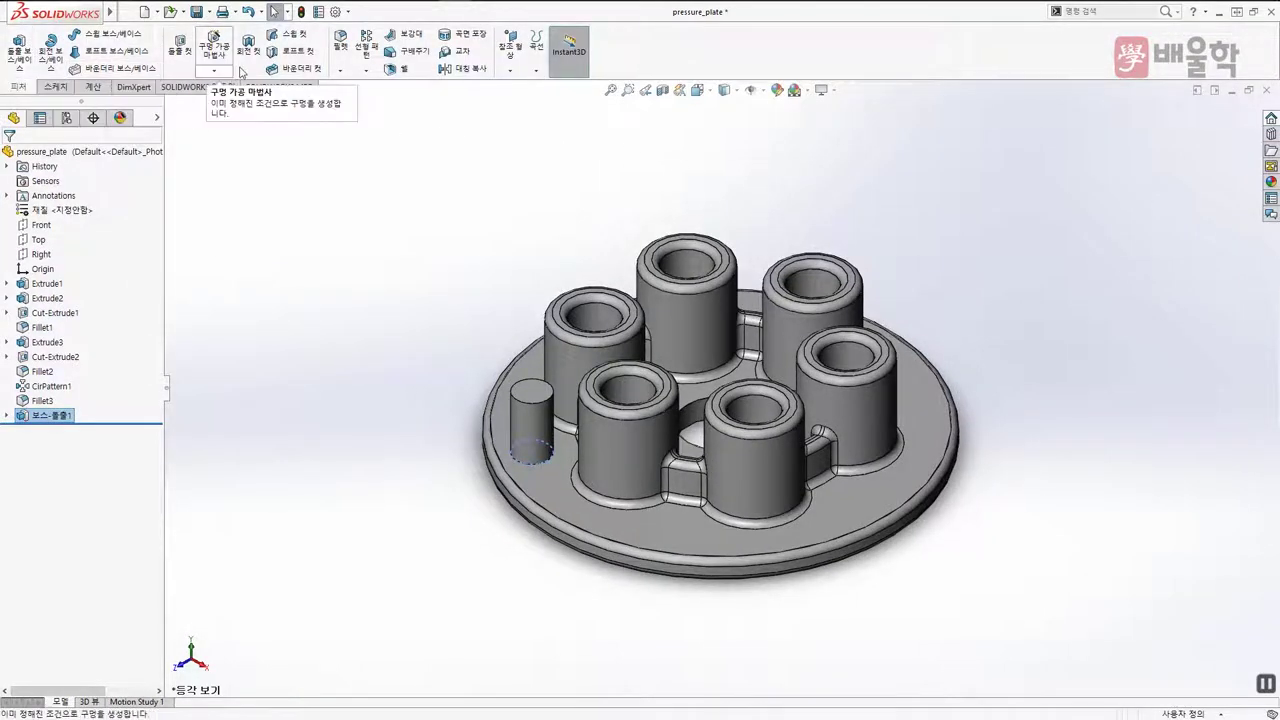
# Turn the CommandManager's large buttons with text off and back on
pyautogui.rightClick(478, 57)
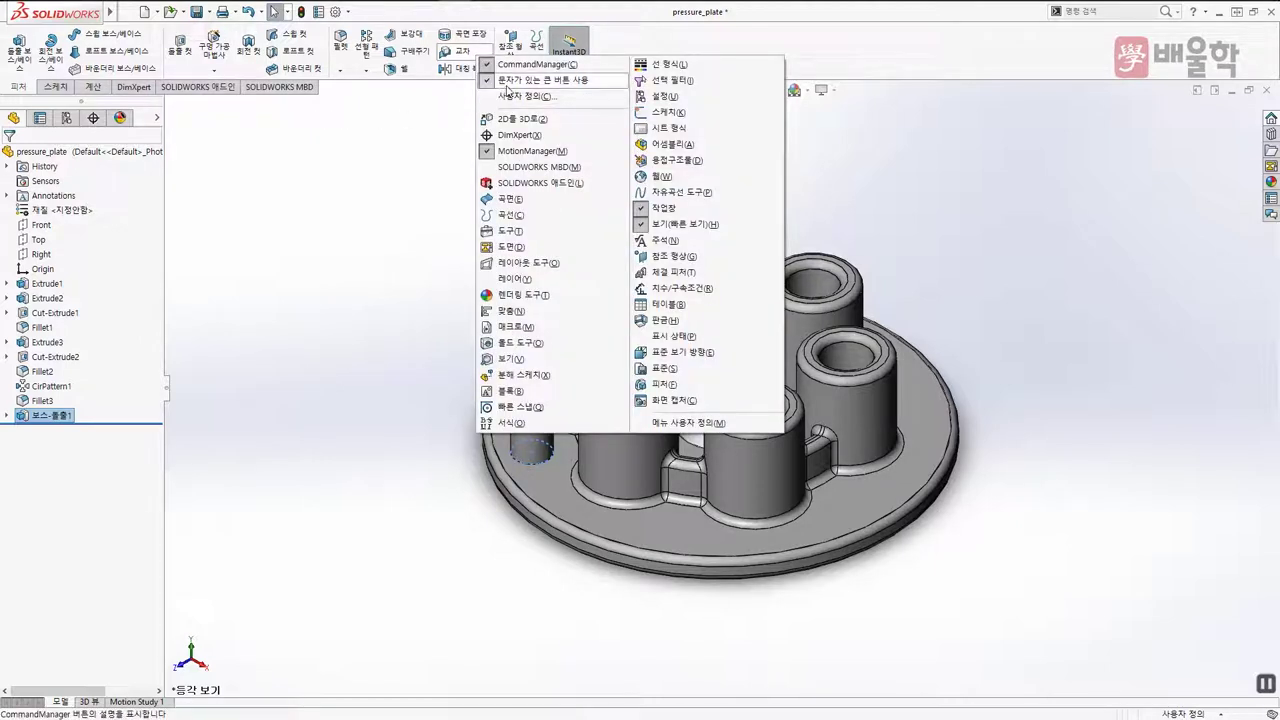
pyautogui.click(520, 80)
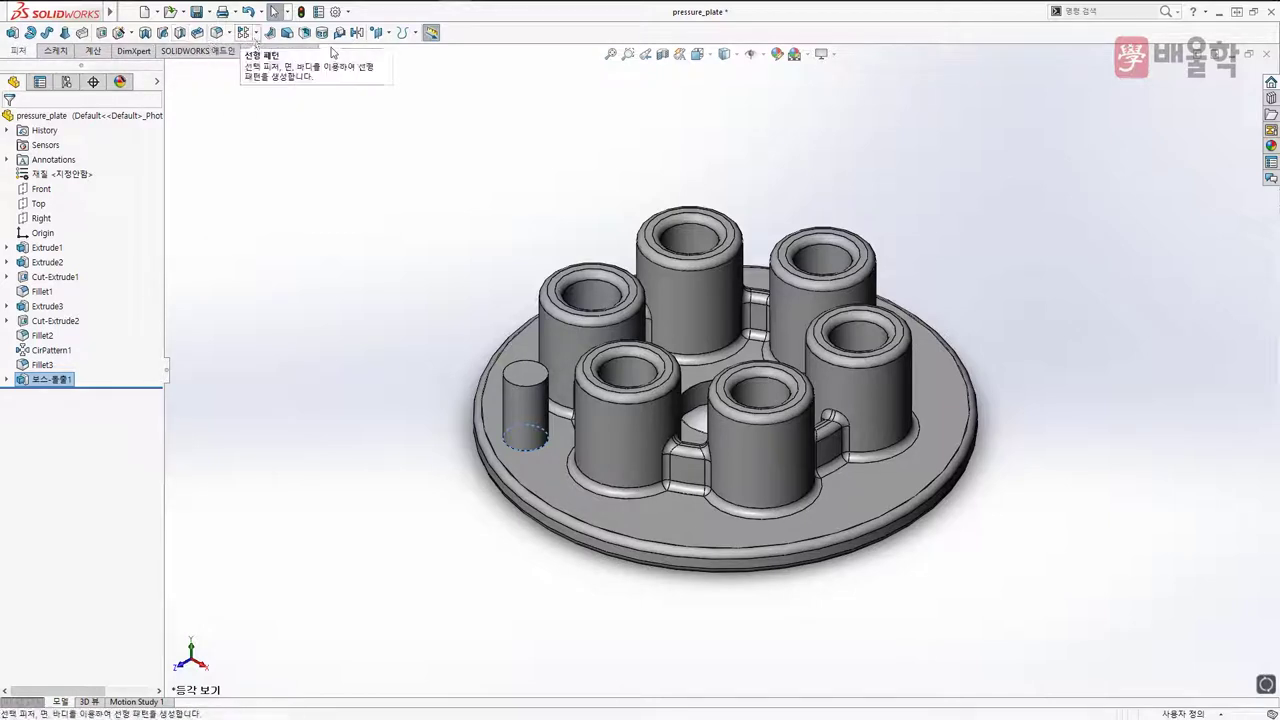
pyautogui.rightClick(403, 35)
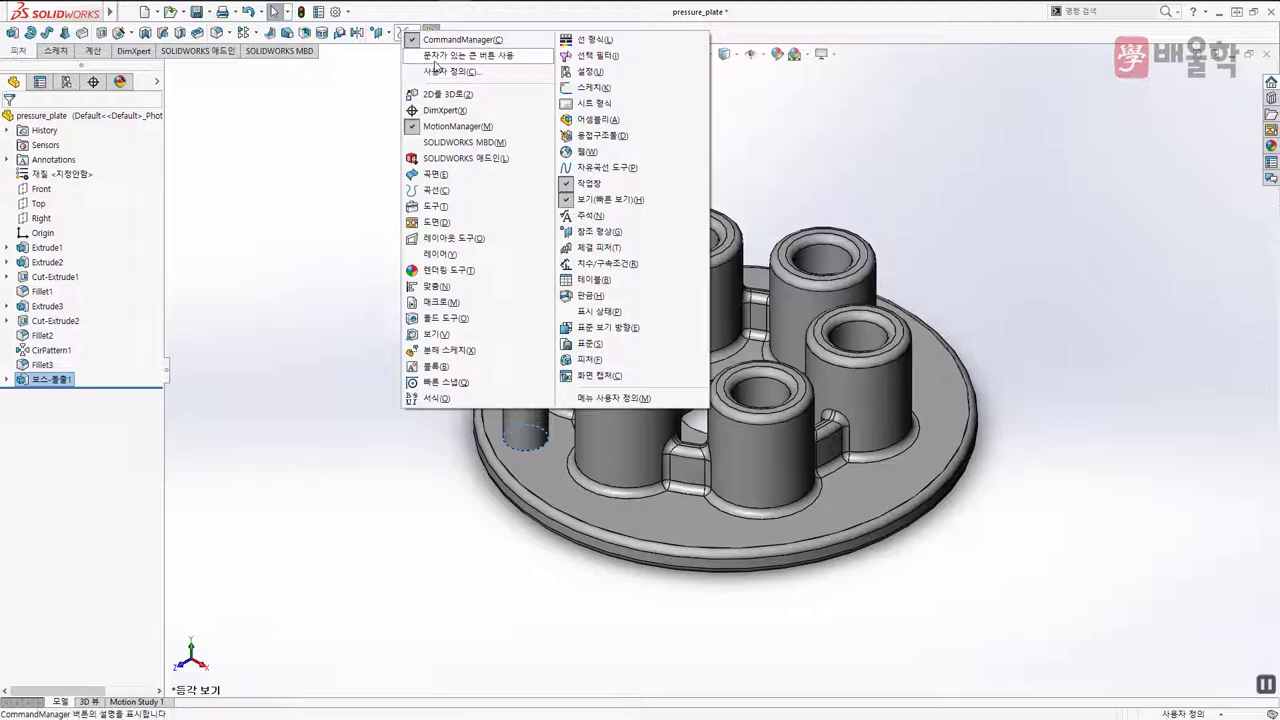
pyautogui.click(436, 57)
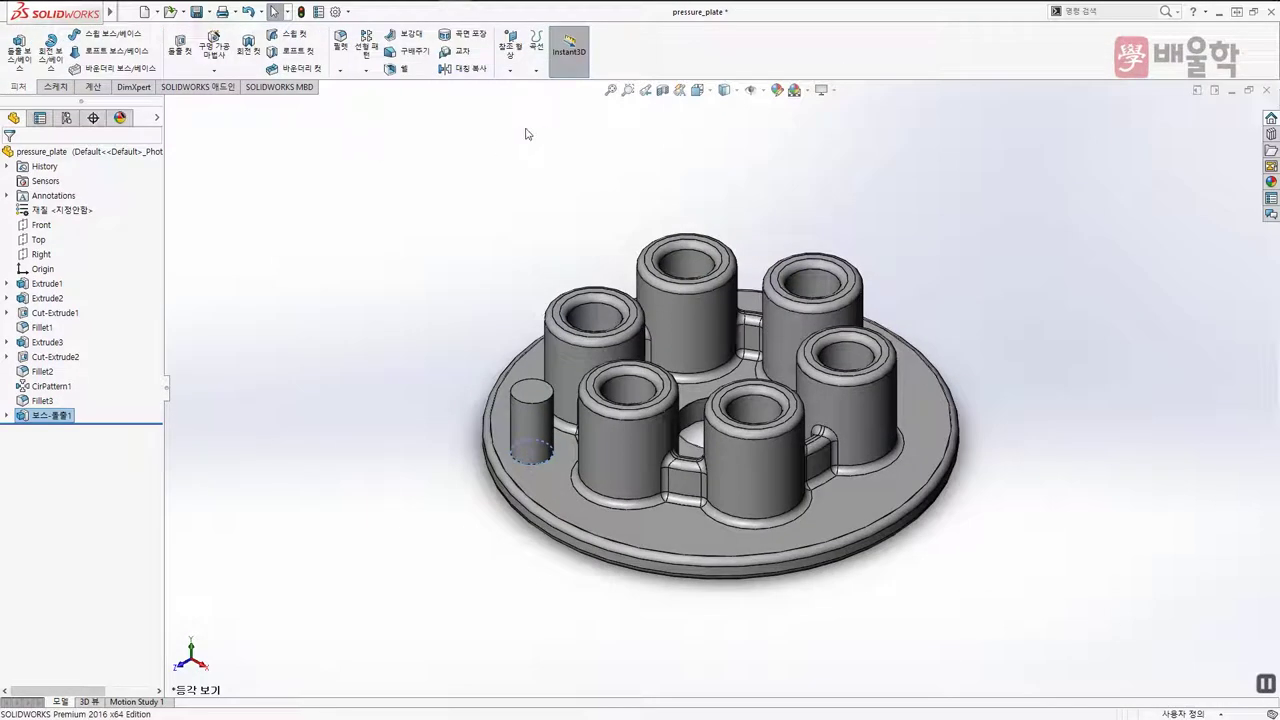
# Customize the interface to use the medium icon size and accept the change
pyautogui.rightClick(630, 53)
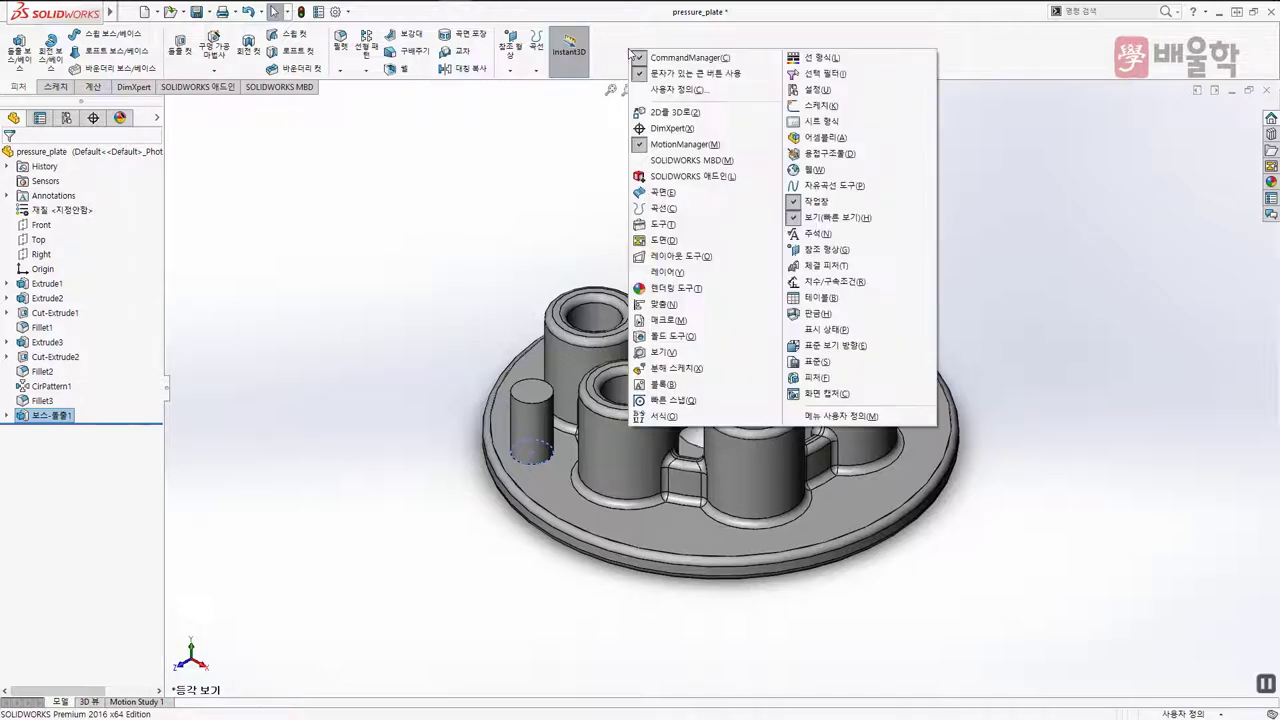
pyautogui.click(688, 90)
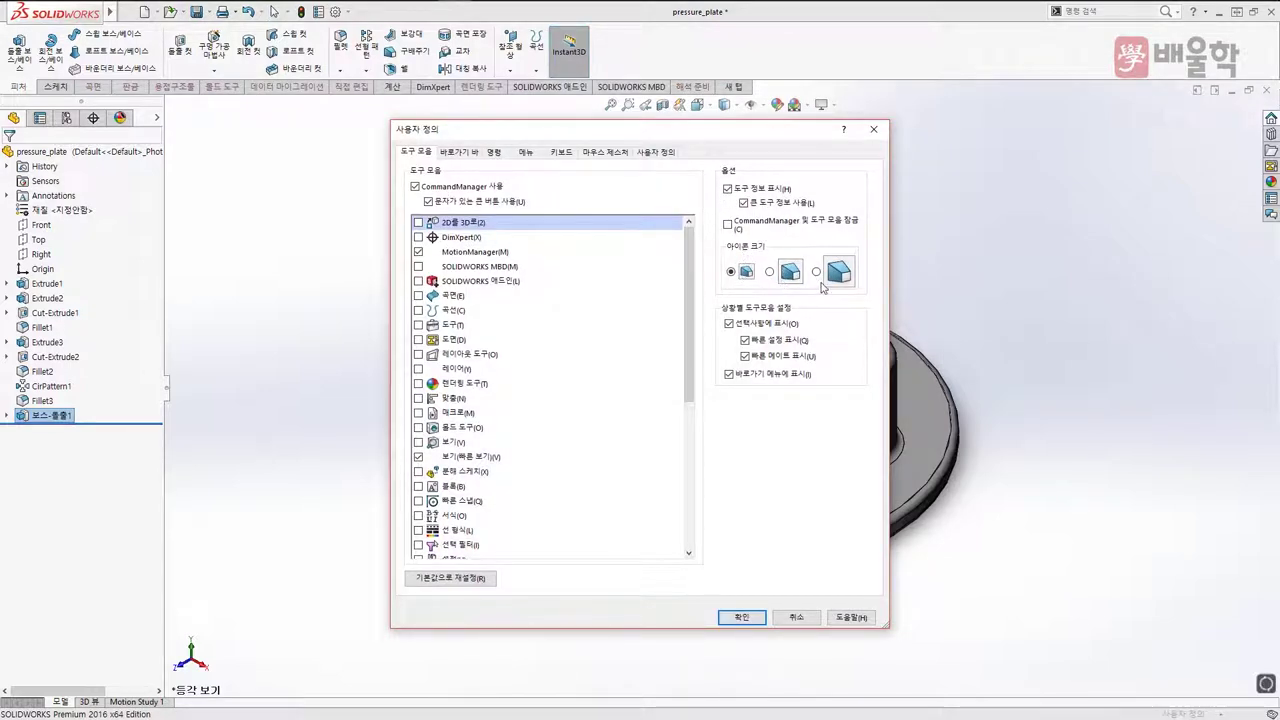
pyautogui.click(769, 272)
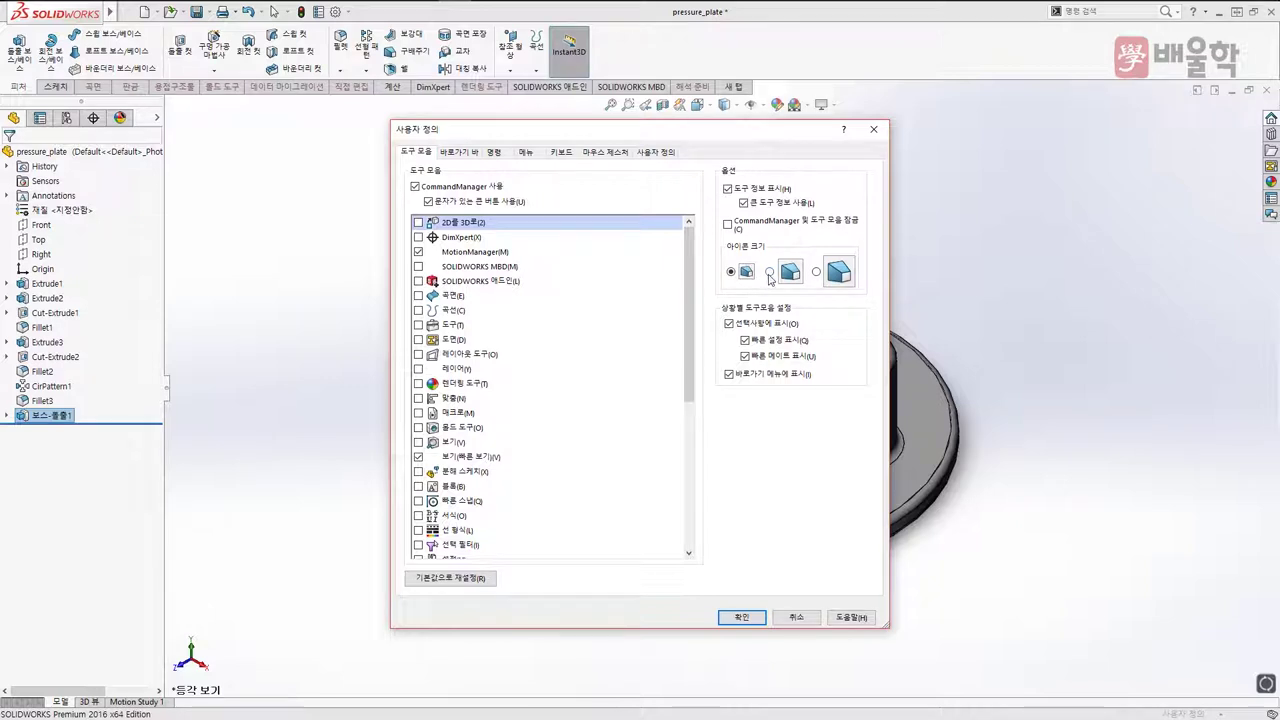
pyautogui.click(717, 364)
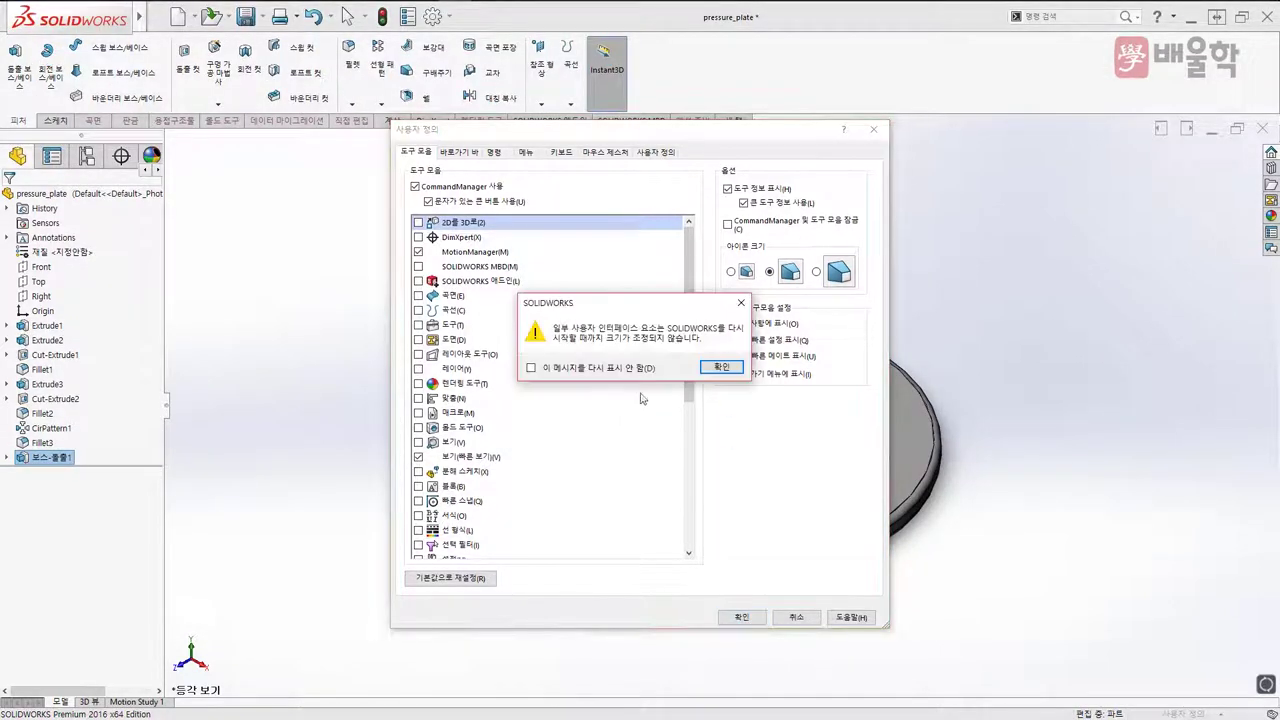
pyautogui.click(721, 366)
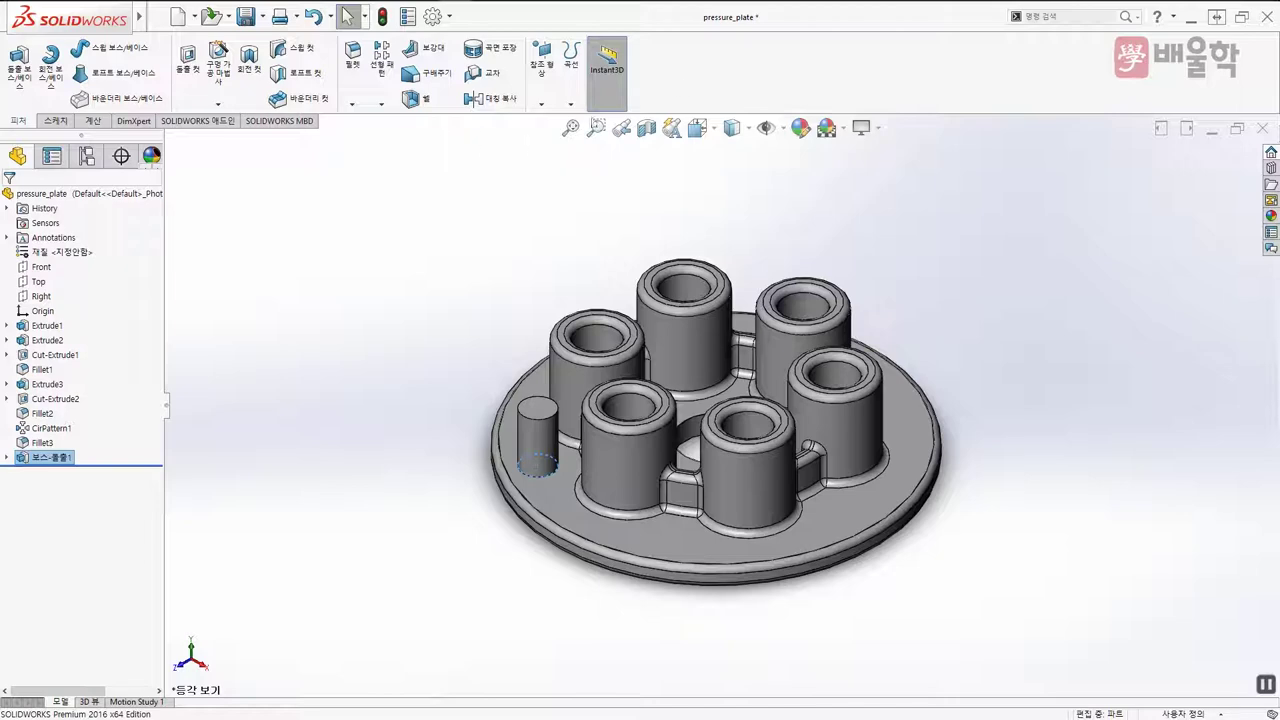
# Set the interface icon size back to the smallest option and close the customization
pyautogui.rightClick(686, 85)
pyautogui.click(728, 119)
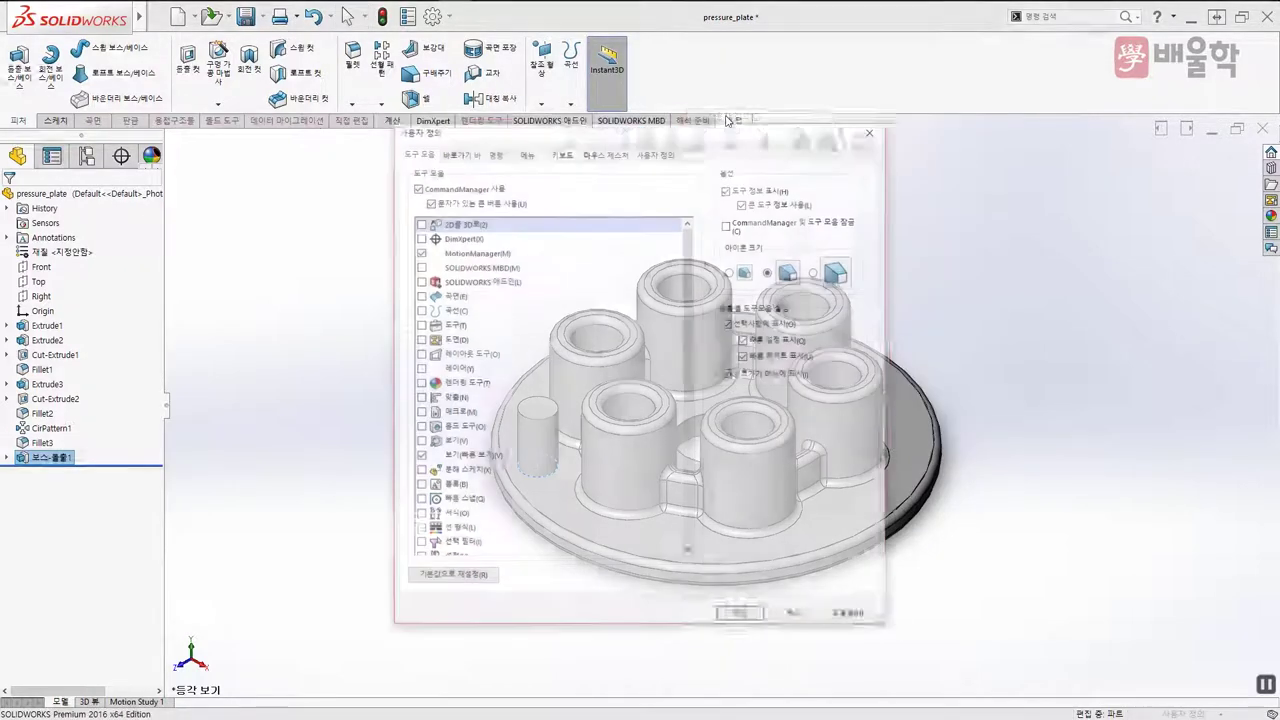
pyautogui.click(731, 271)
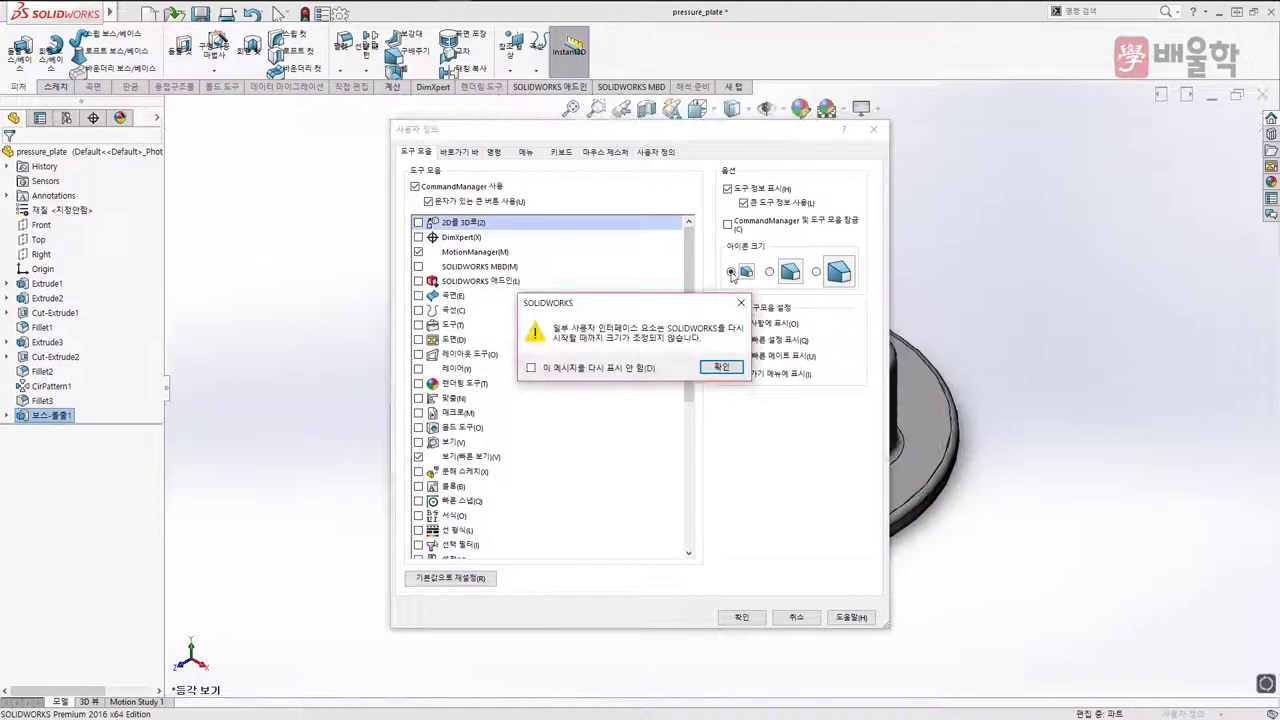
pyautogui.click(723, 364)
pyautogui.click(740, 618)
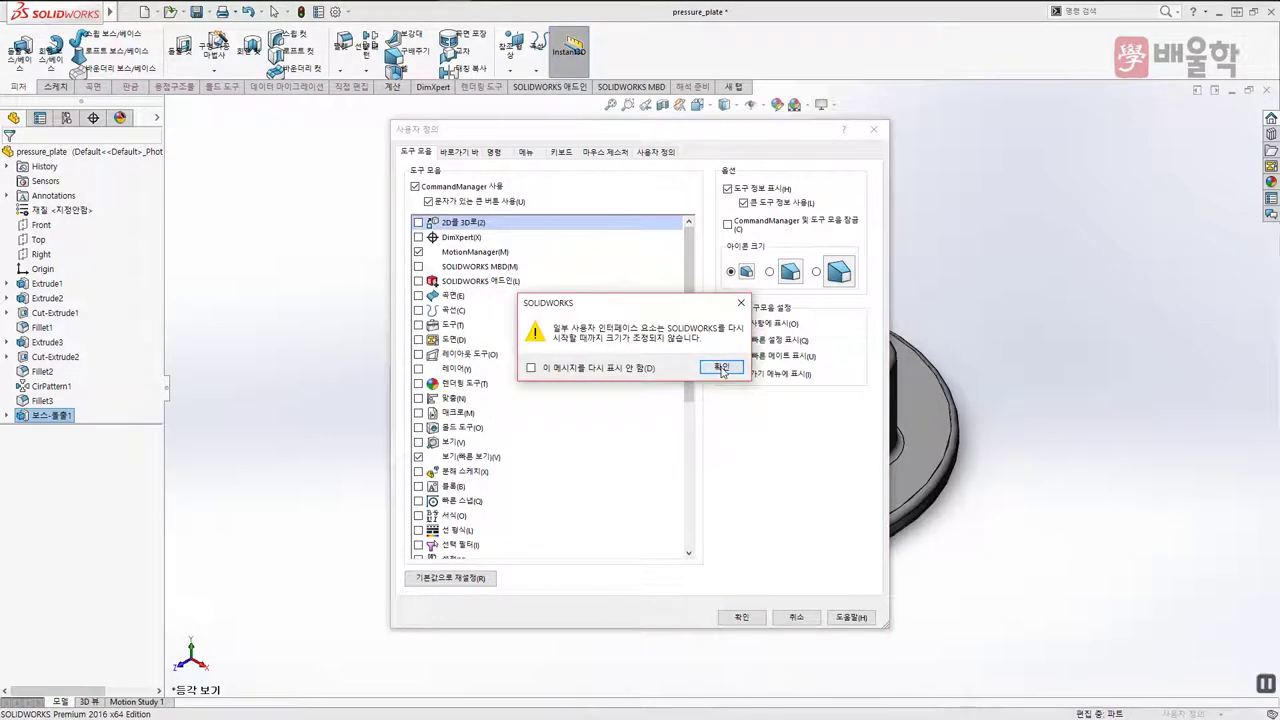
pyautogui.click(797, 363)
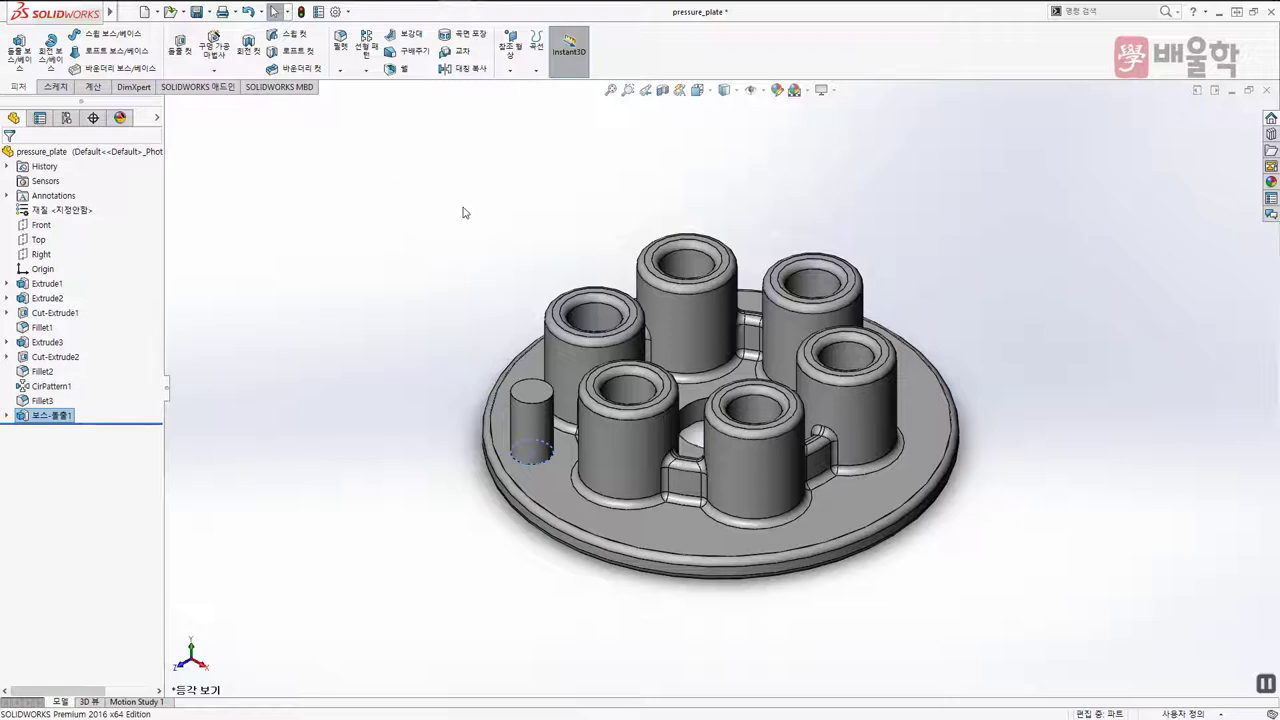
# Start a boss extrude on the plate's top face and sketch a circle of about 5.2 mm radius near its front edge
pyautogui.click(421, 235)
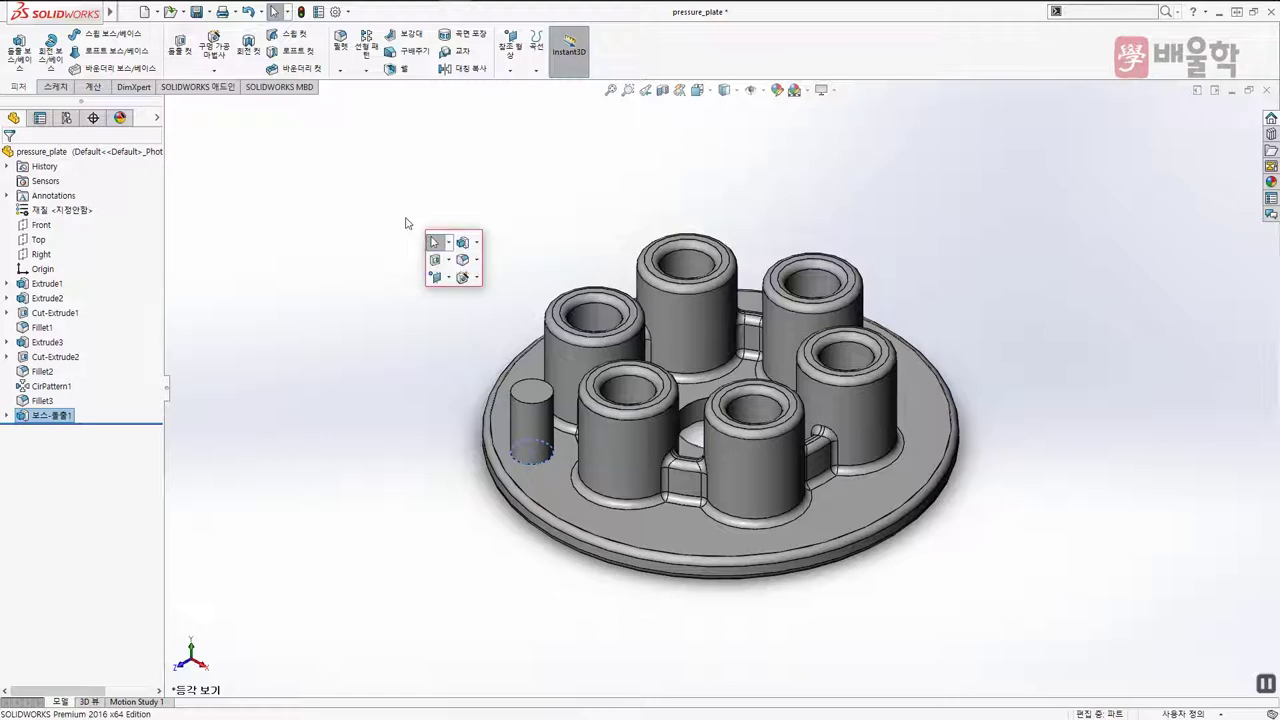
pyautogui.click(464, 244)
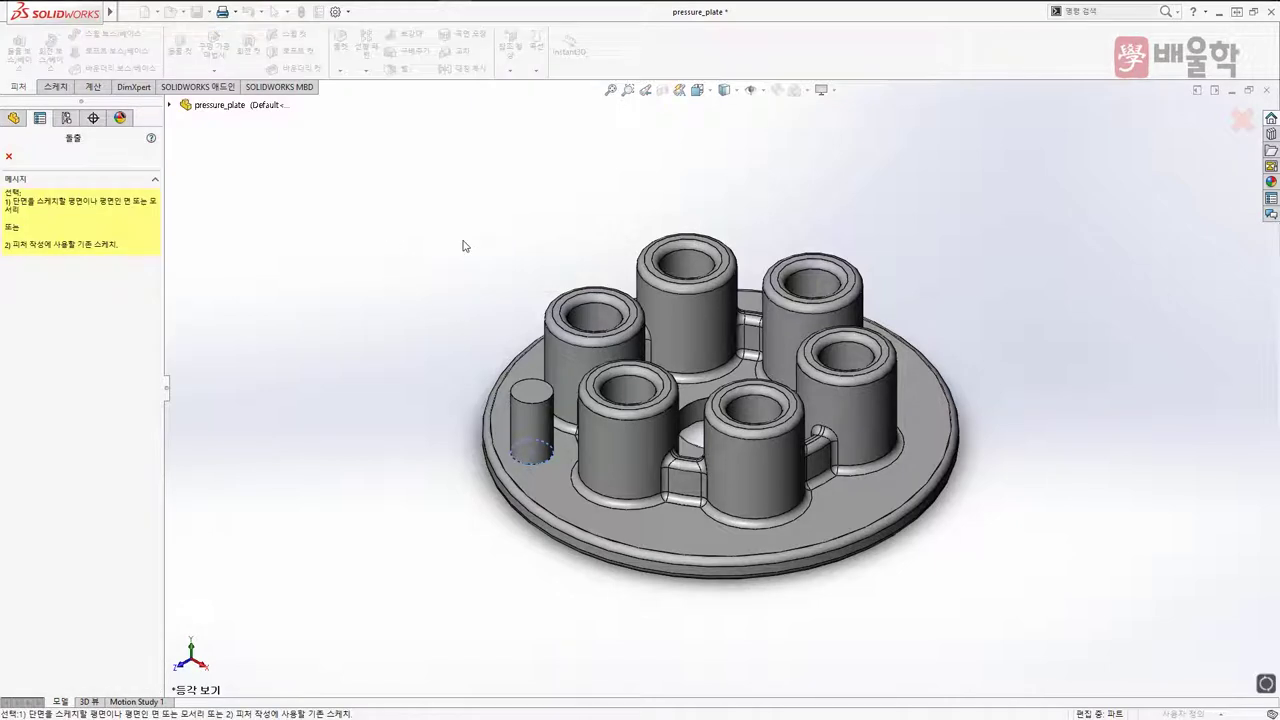
pyautogui.click(667, 525)
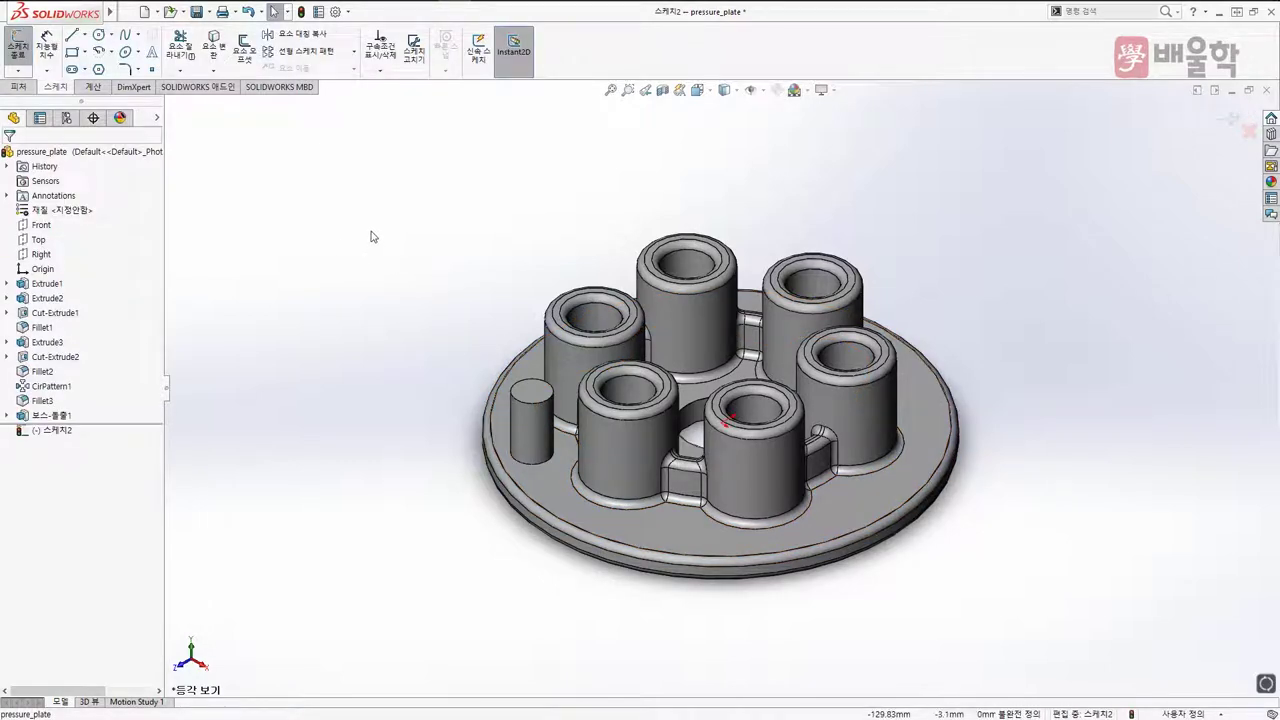
pyautogui.press('s')
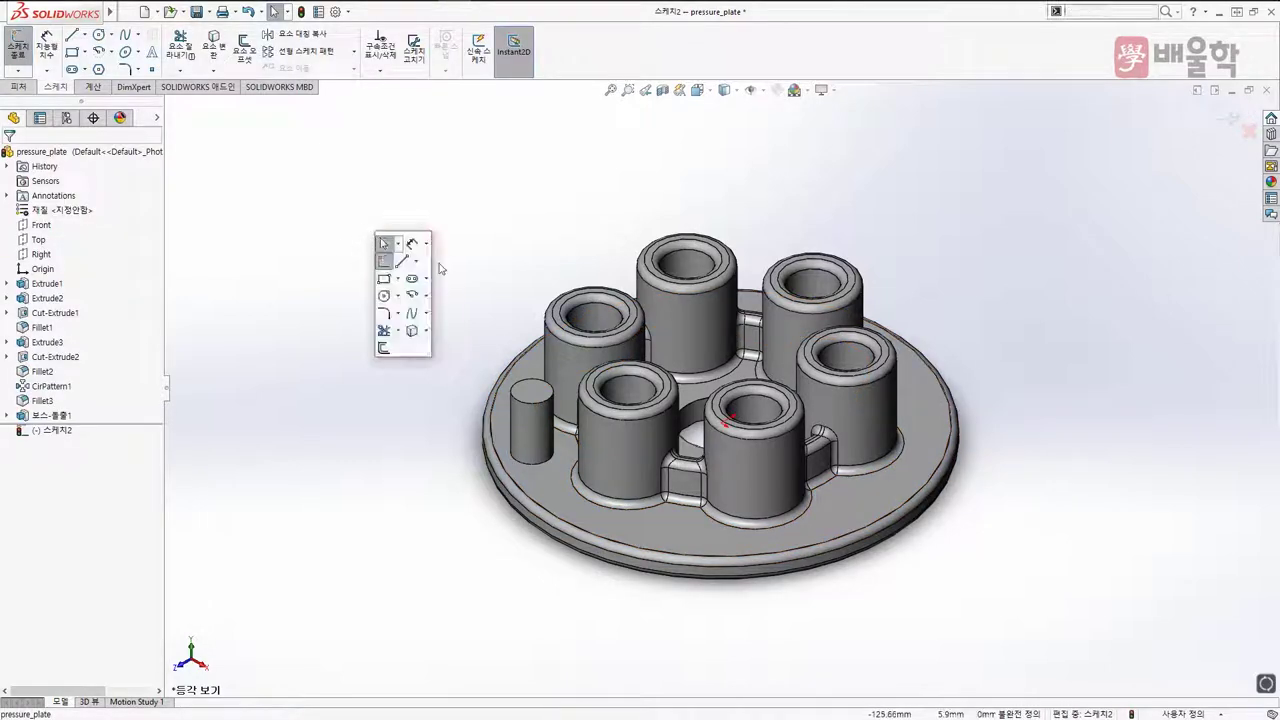
pyautogui.click(384, 295)
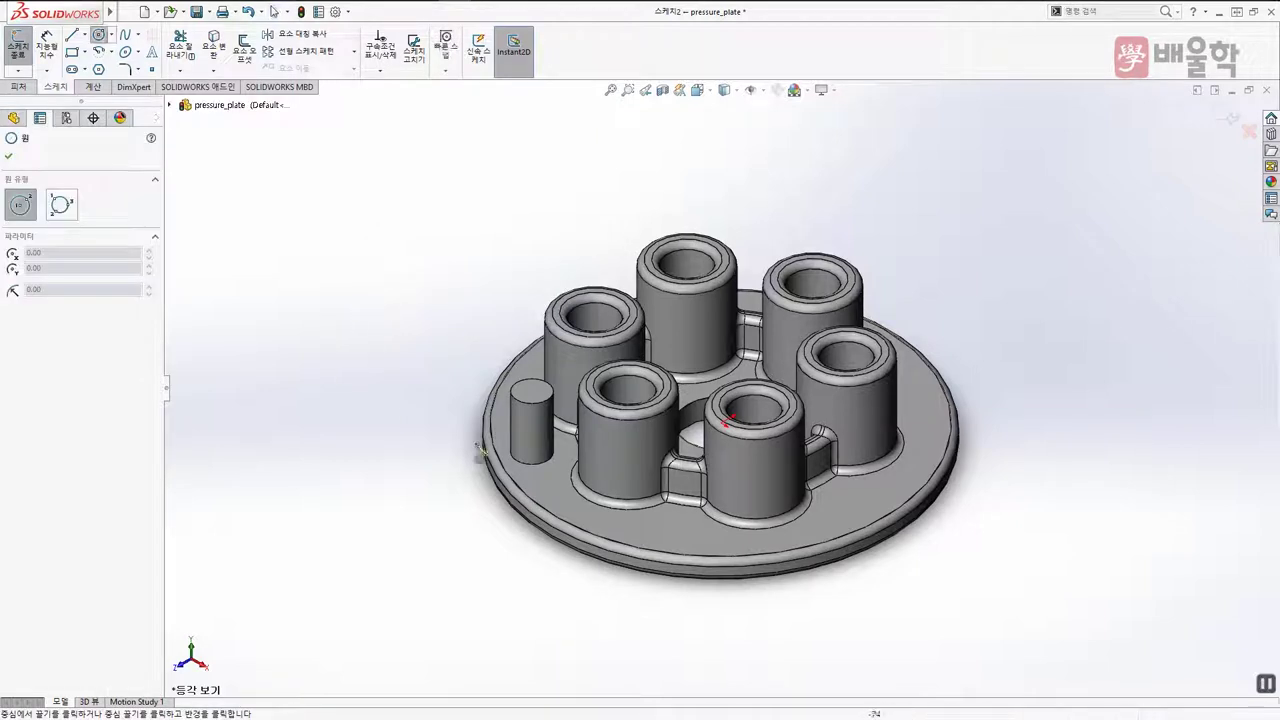
pyautogui.click(677, 535)
pyautogui.click(691, 546)
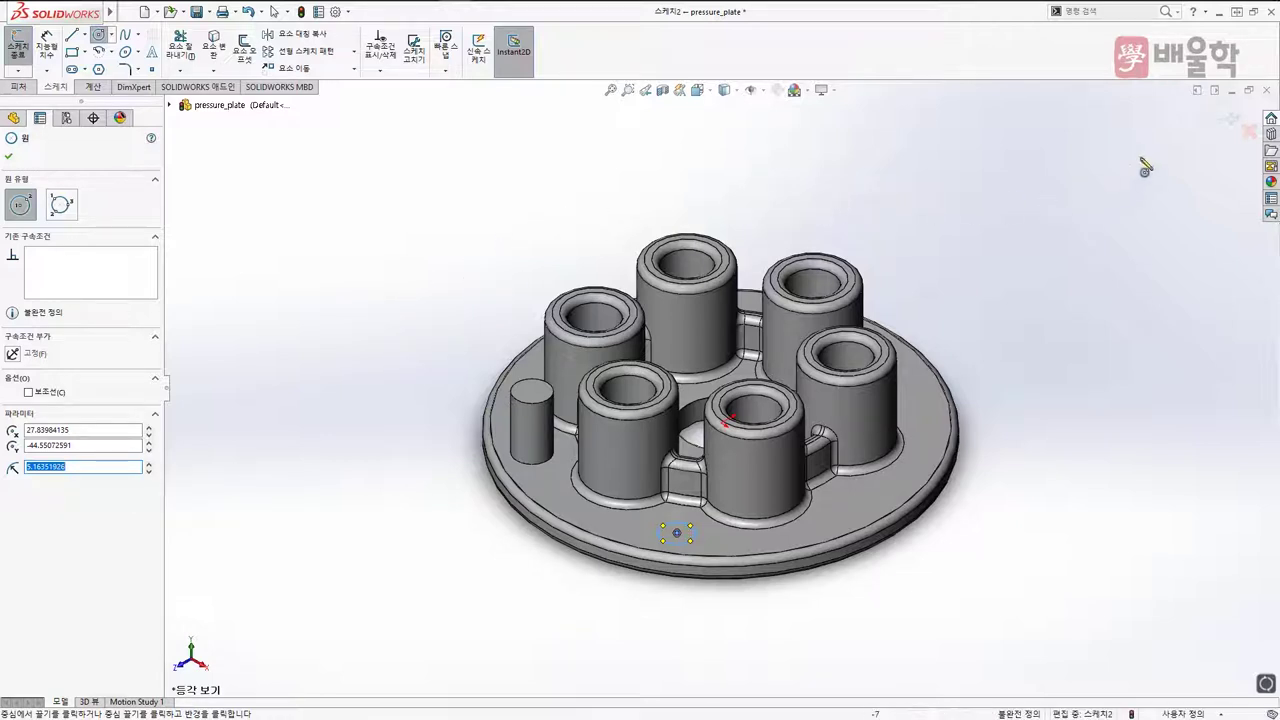
# Finish the circle sketch and extrude it as a blind boss with a depth of 10 mm
pyautogui.click(1222, 120)
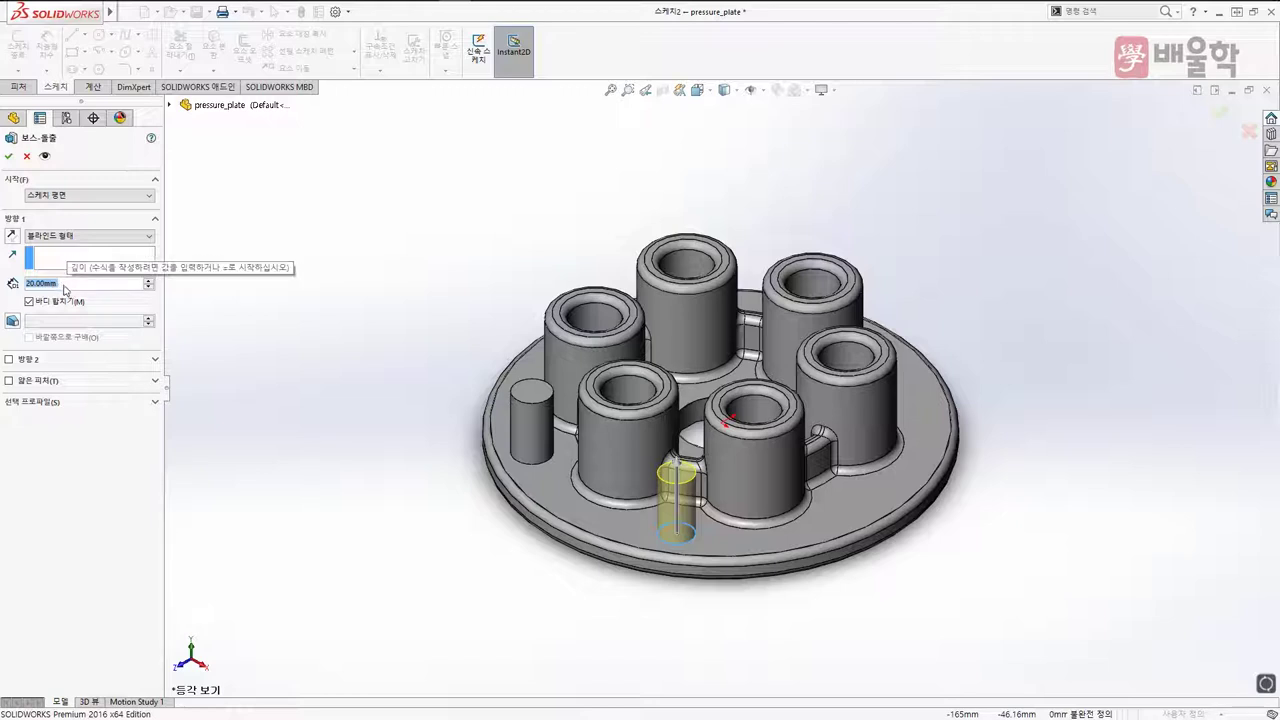
pyautogui.write('11')
pyautogui.press('Return')
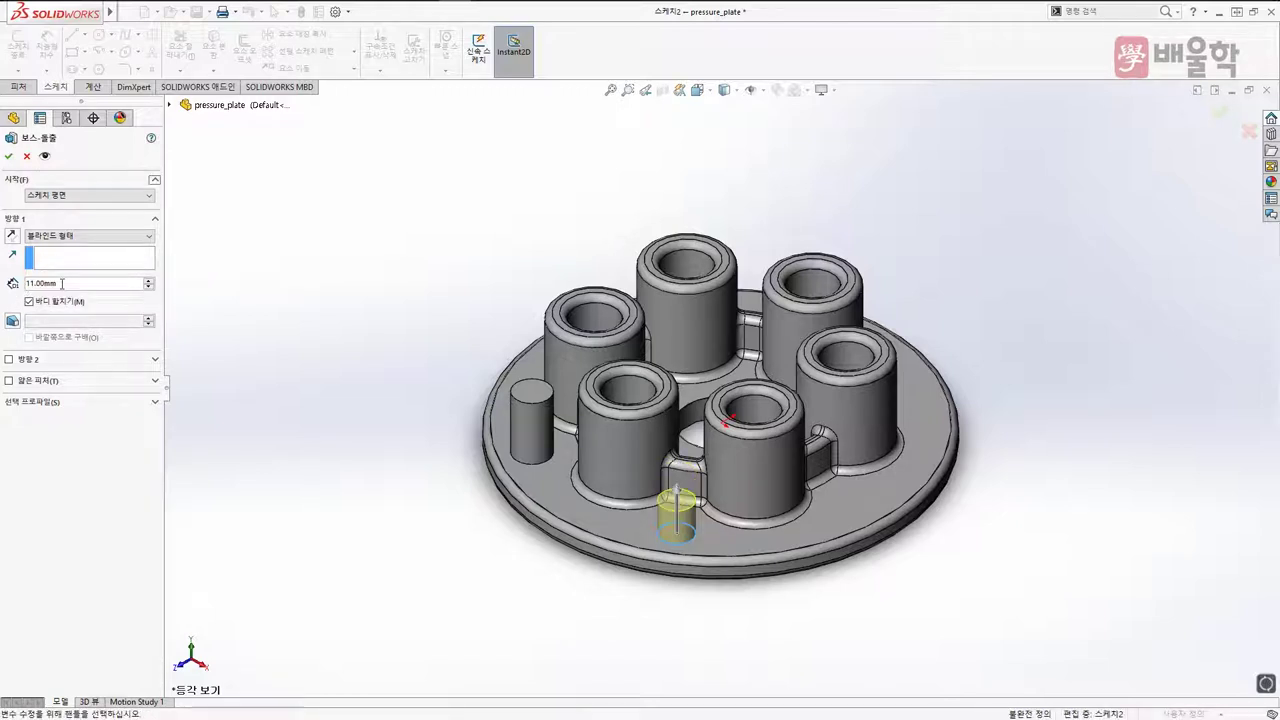
pyautogui.write('10')
pyautogui.press('Return')
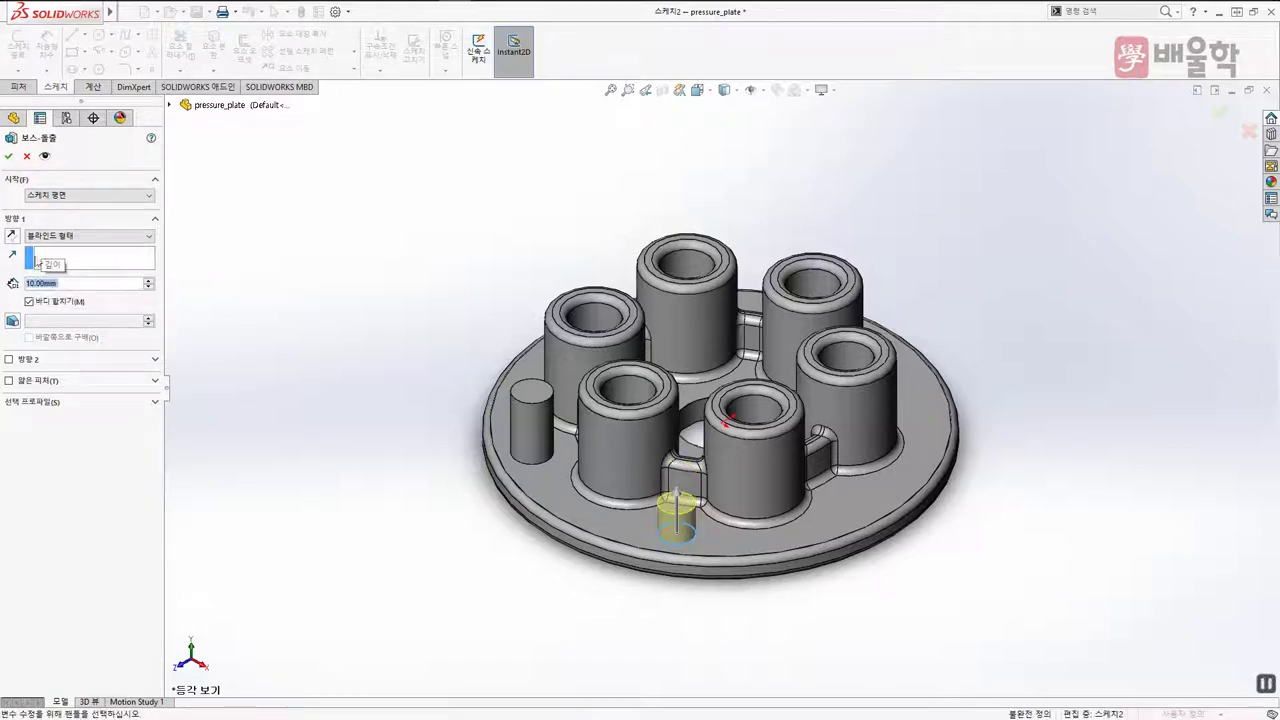
pyautogui.click(9, 157)
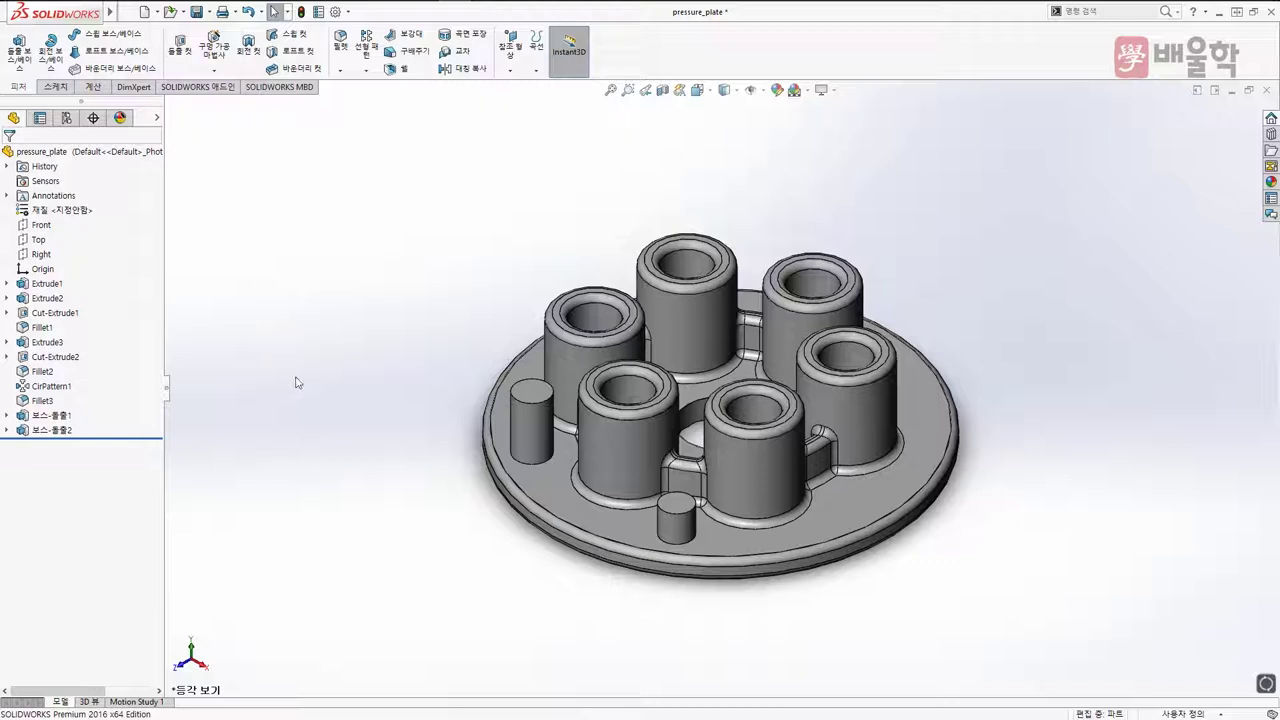
# Edit the newly added front boss feature and set its extrusion depth to 30 mm
pyautogui.click(51, 432)
pyautogui.click(57, 432)
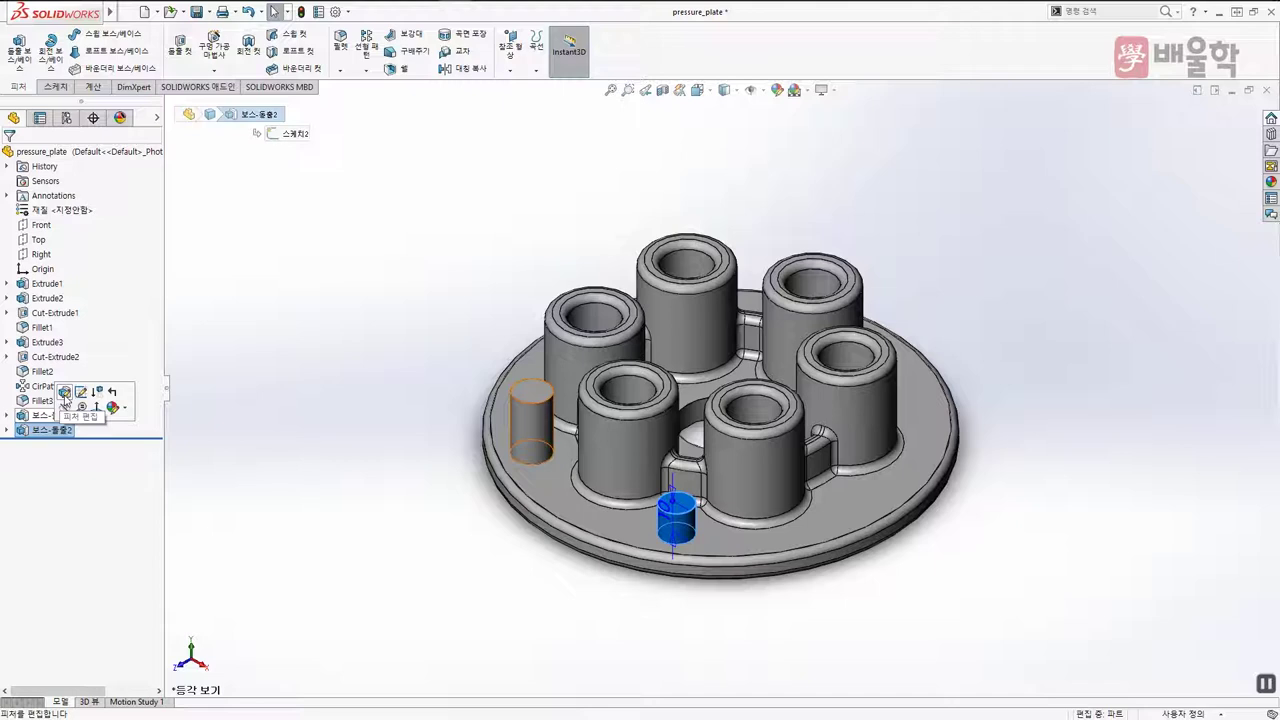
pyautogui.click(64, 393)
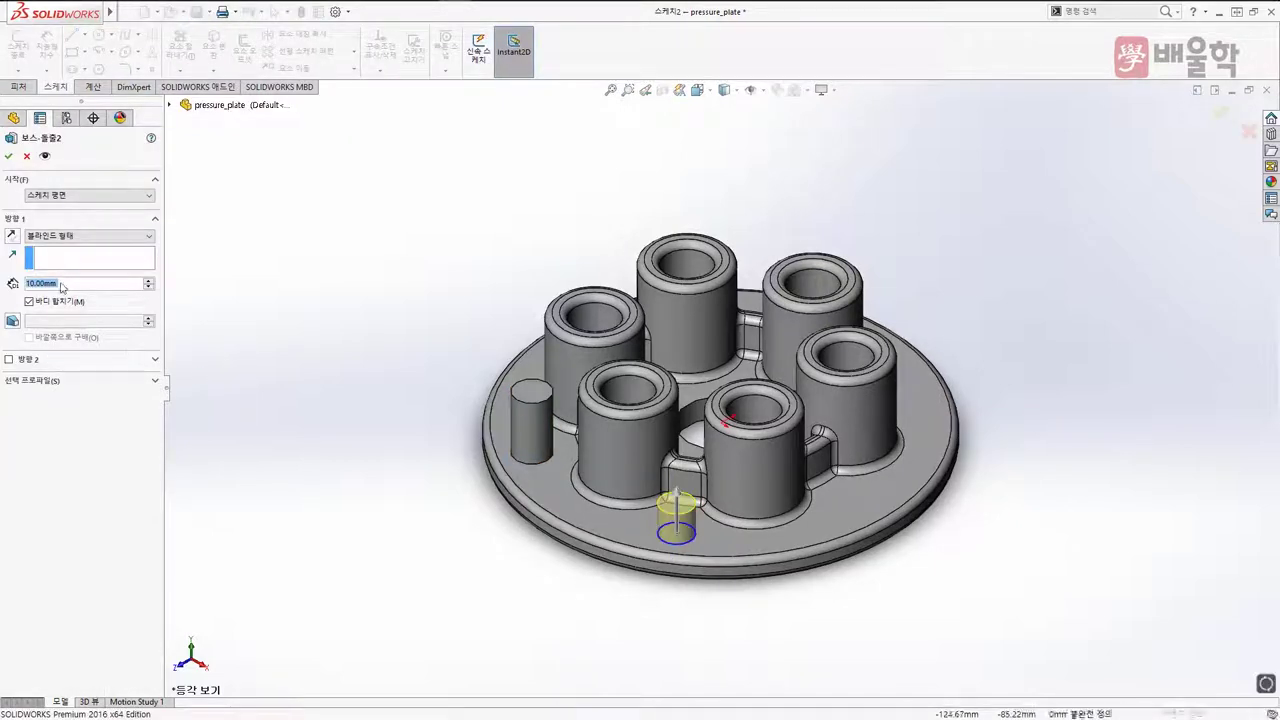
pyautogui.write('30')
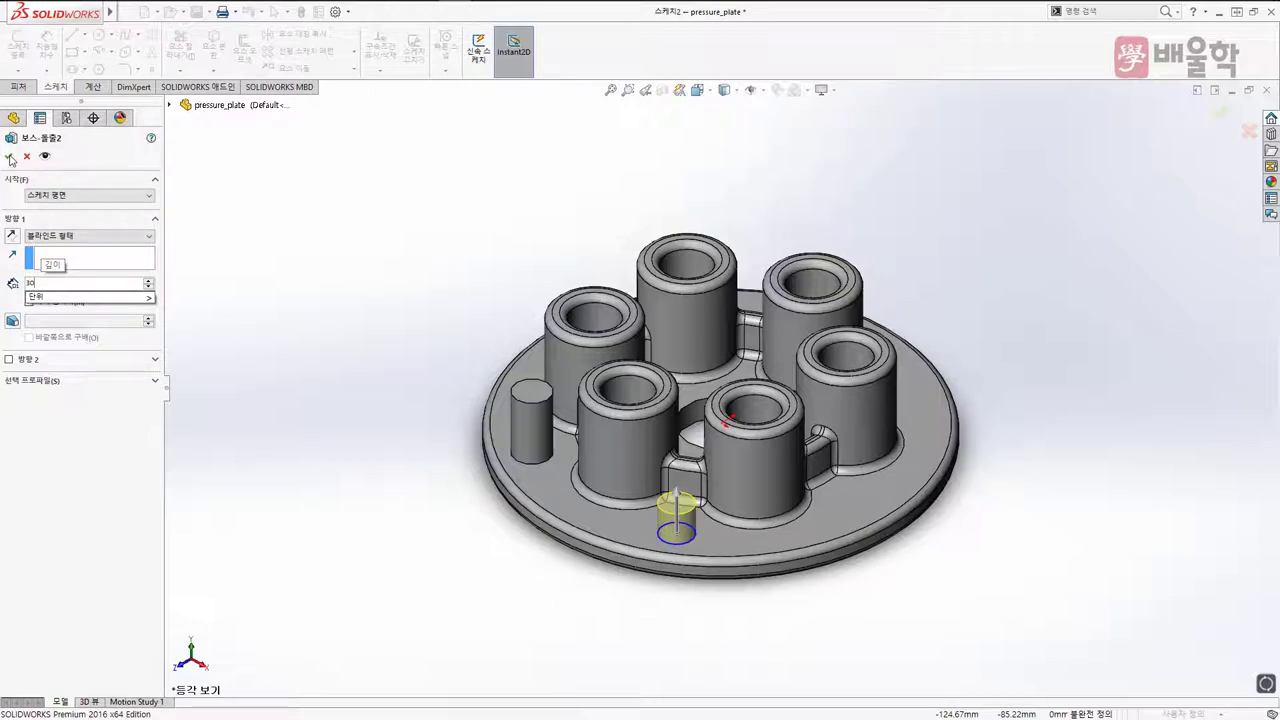
pyautogui.press('Return')
pyautogui.click(9, 157)
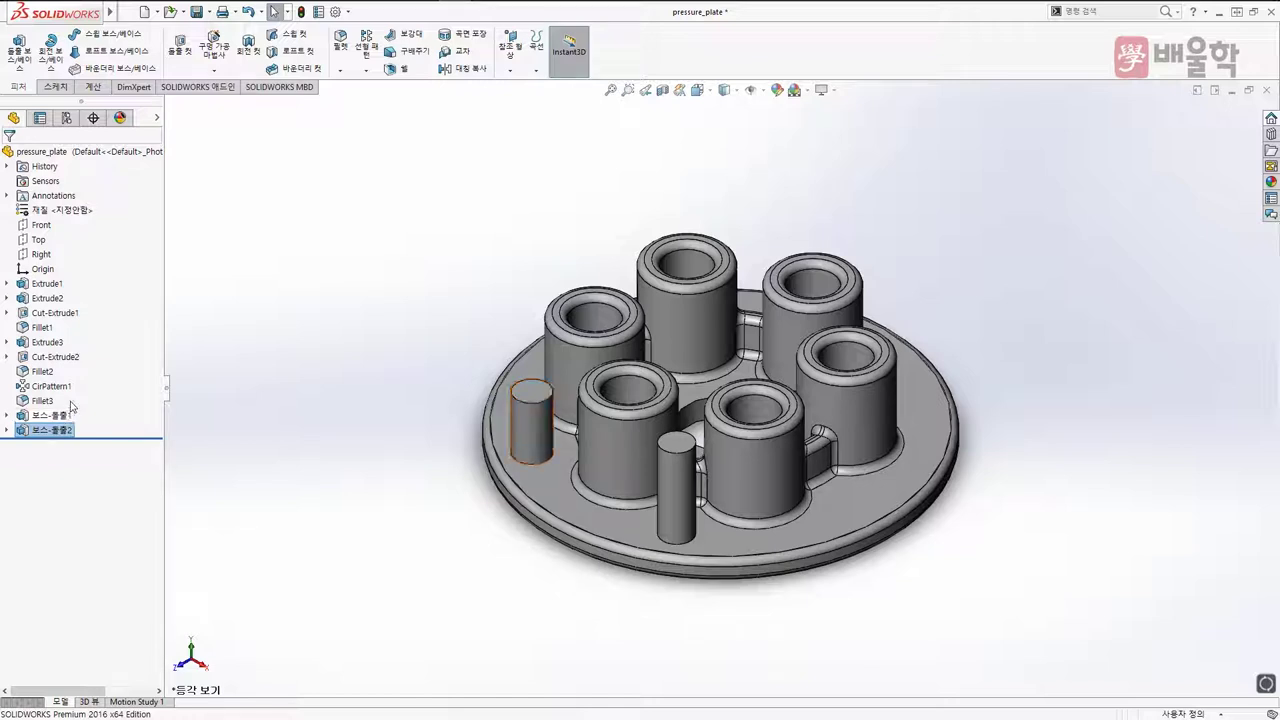
pyautogui.click(60, 430)
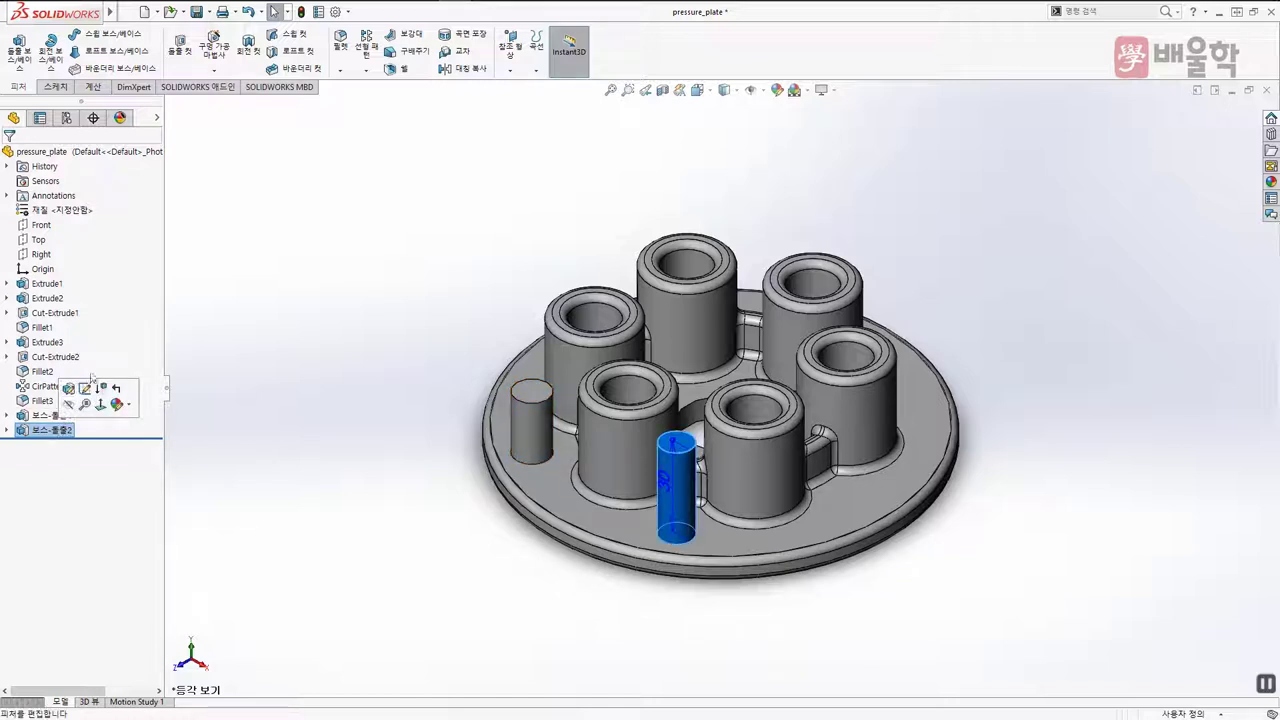
pyautogui.click(244, 374)
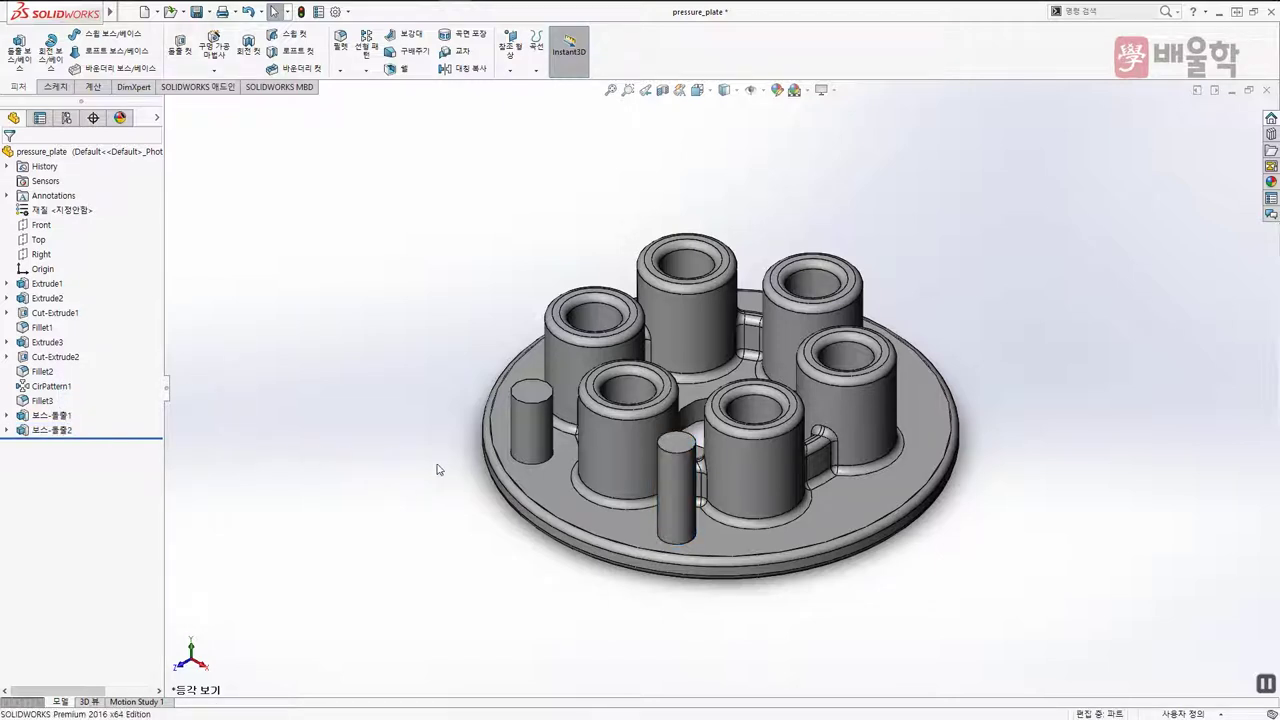
# Edit the other added cylindrical boss from the model and set its extrusion depth to 50 mm
pyautogui.click(531, 425)
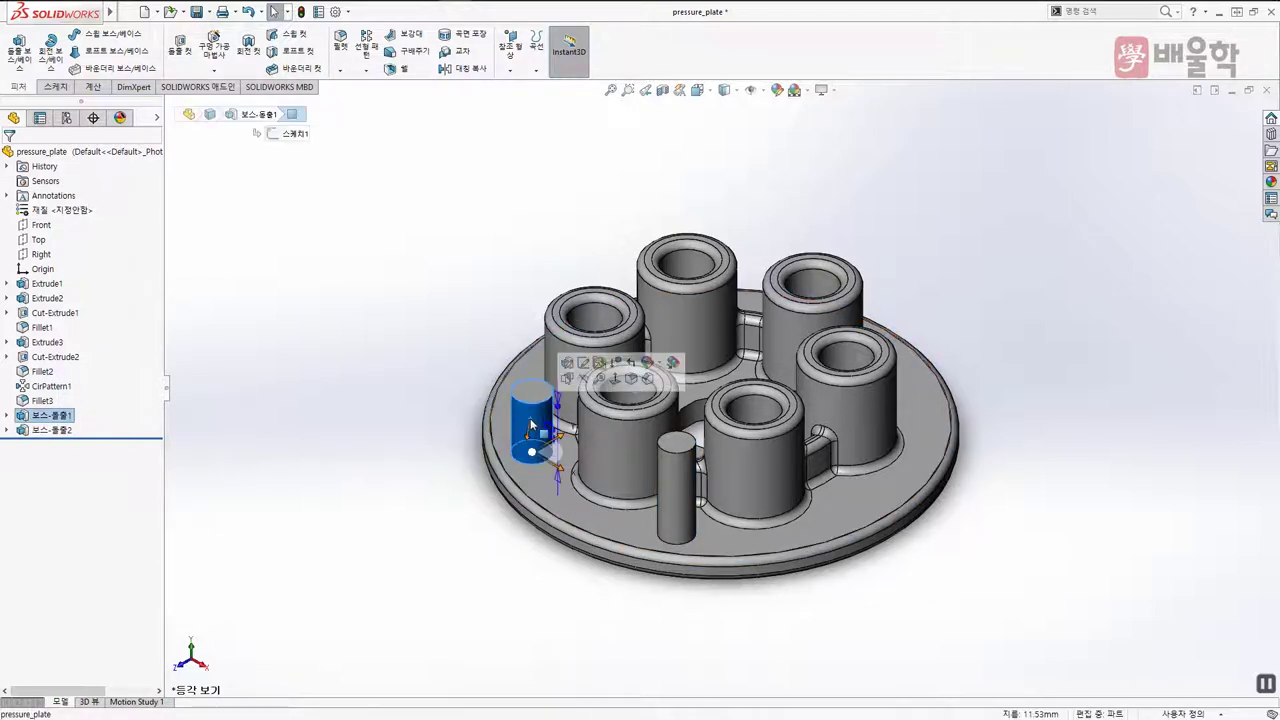
pyautogui.click(567, 363)
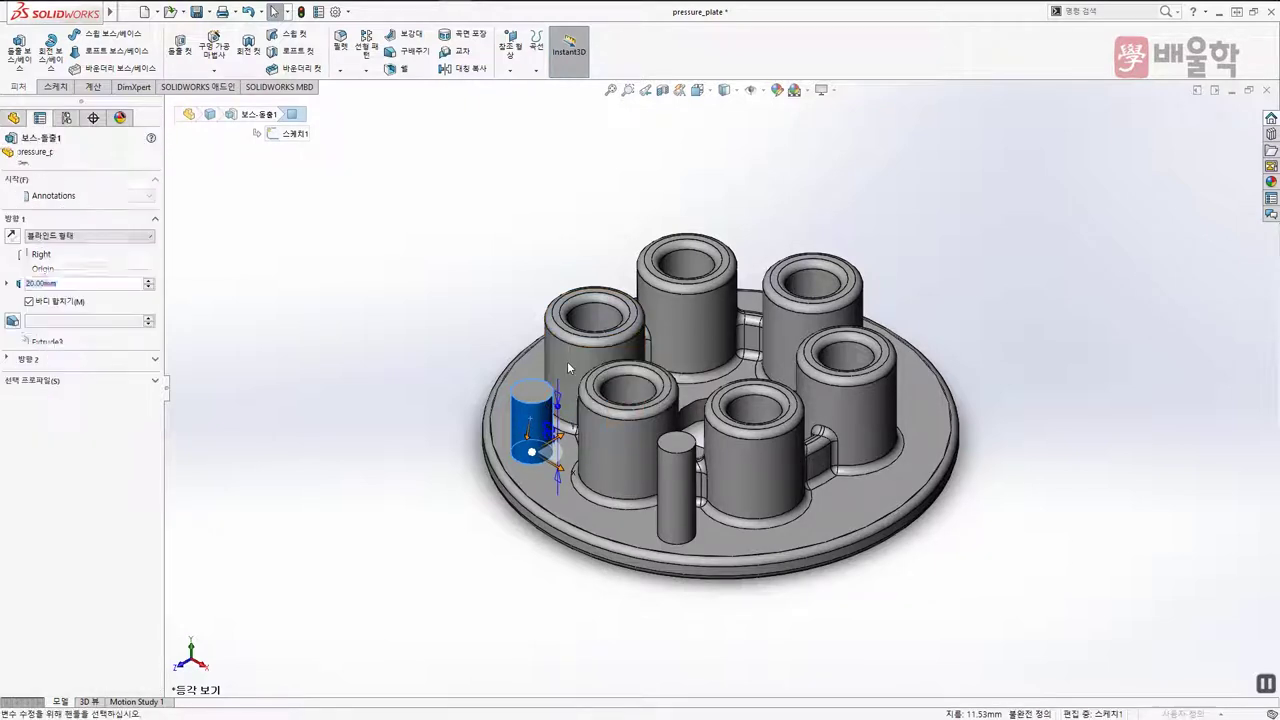
pyautogui.click(95, 284)
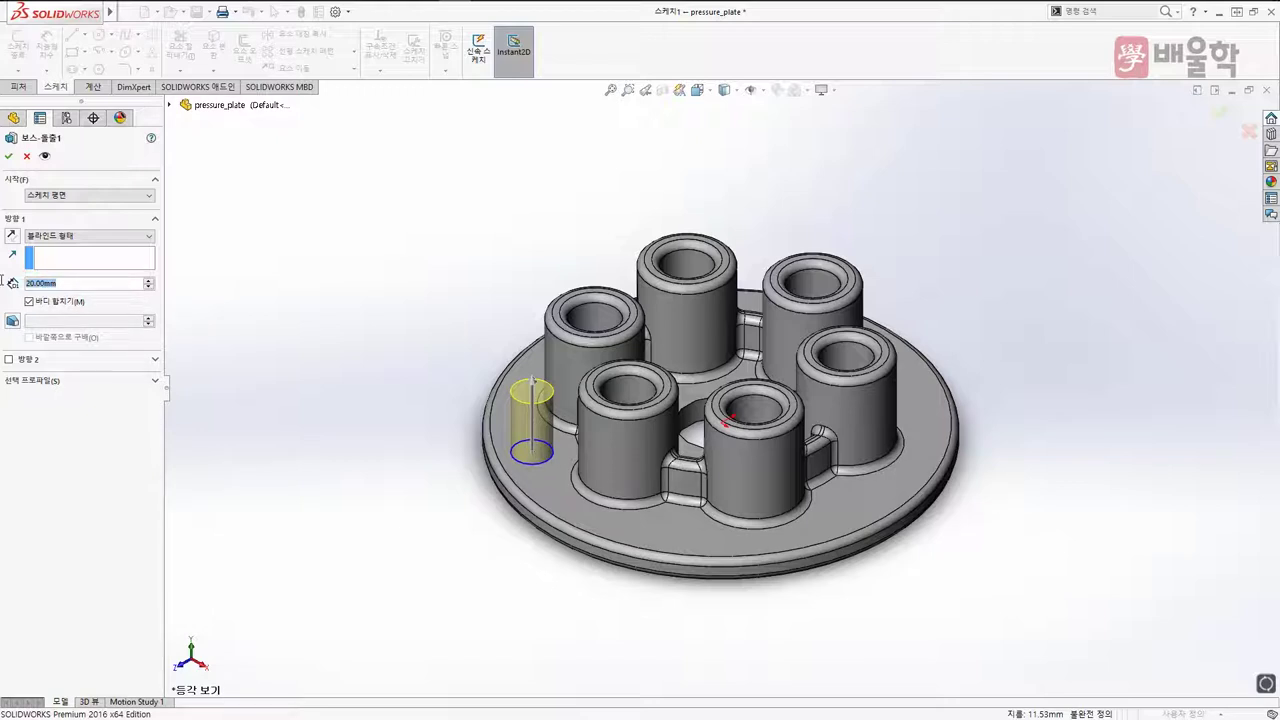
pyautogui.write('50')
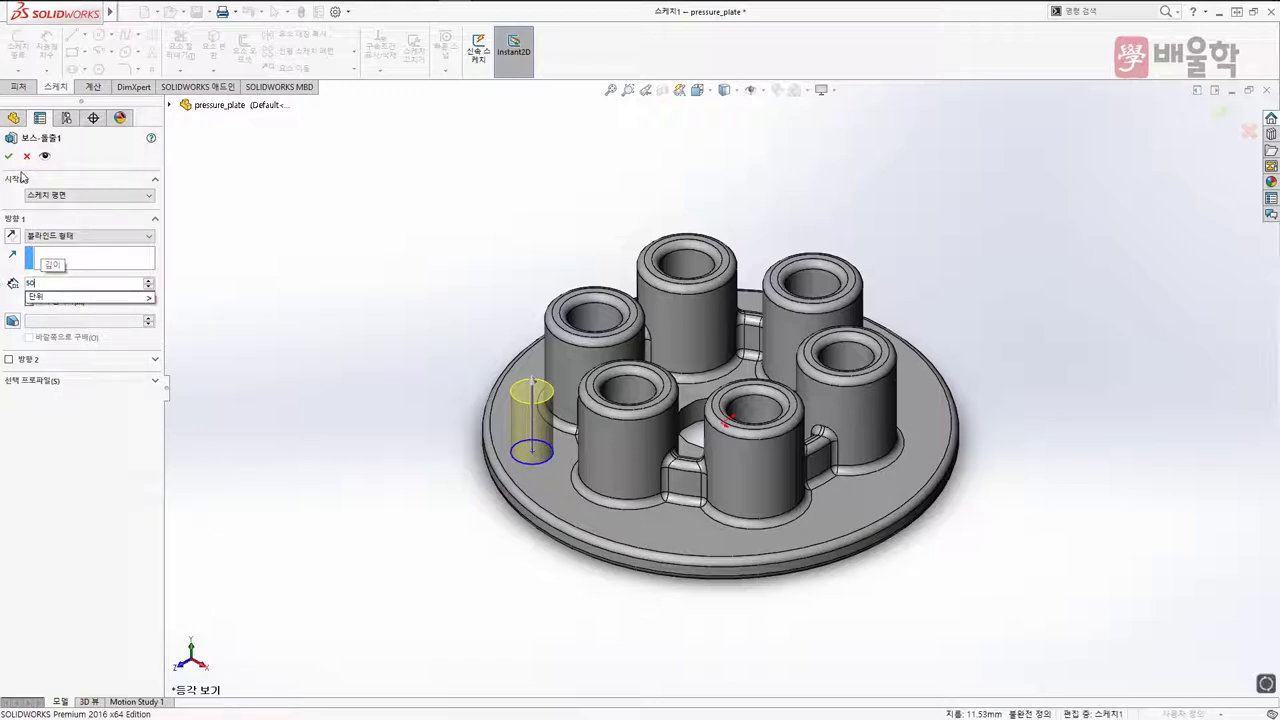
pyautogui.press('Return')
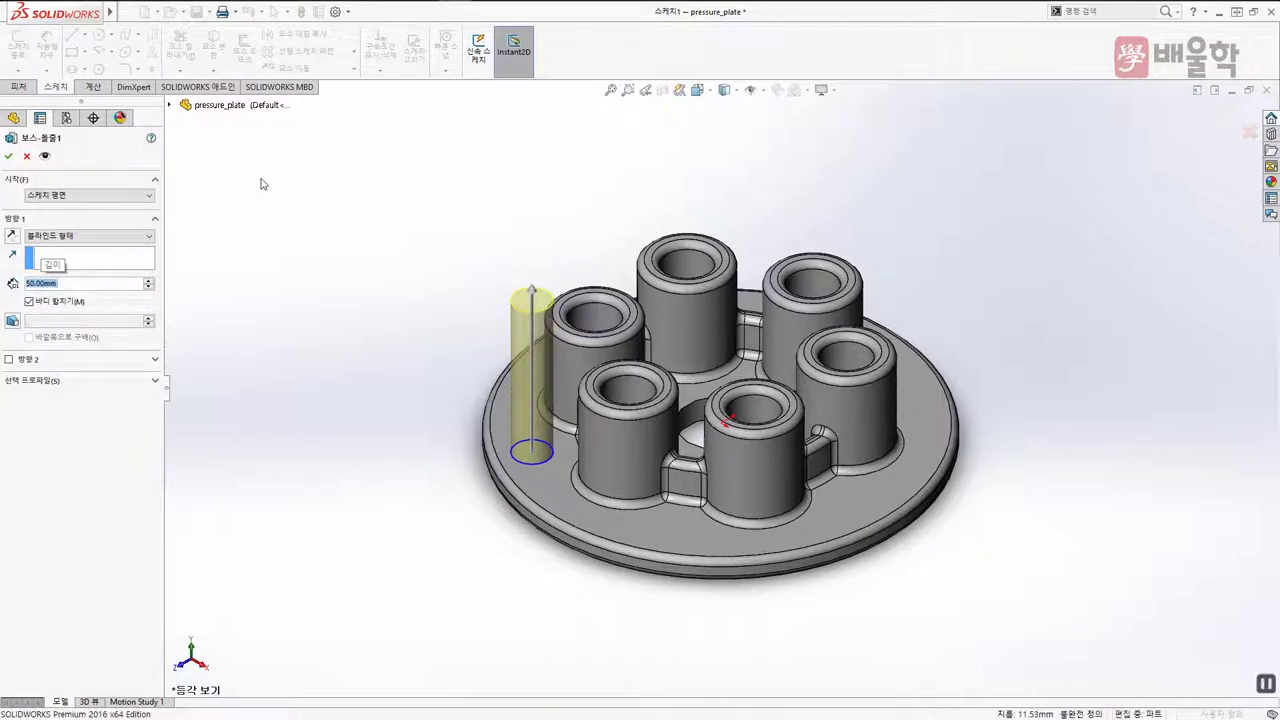
pyautogui.press('Return')
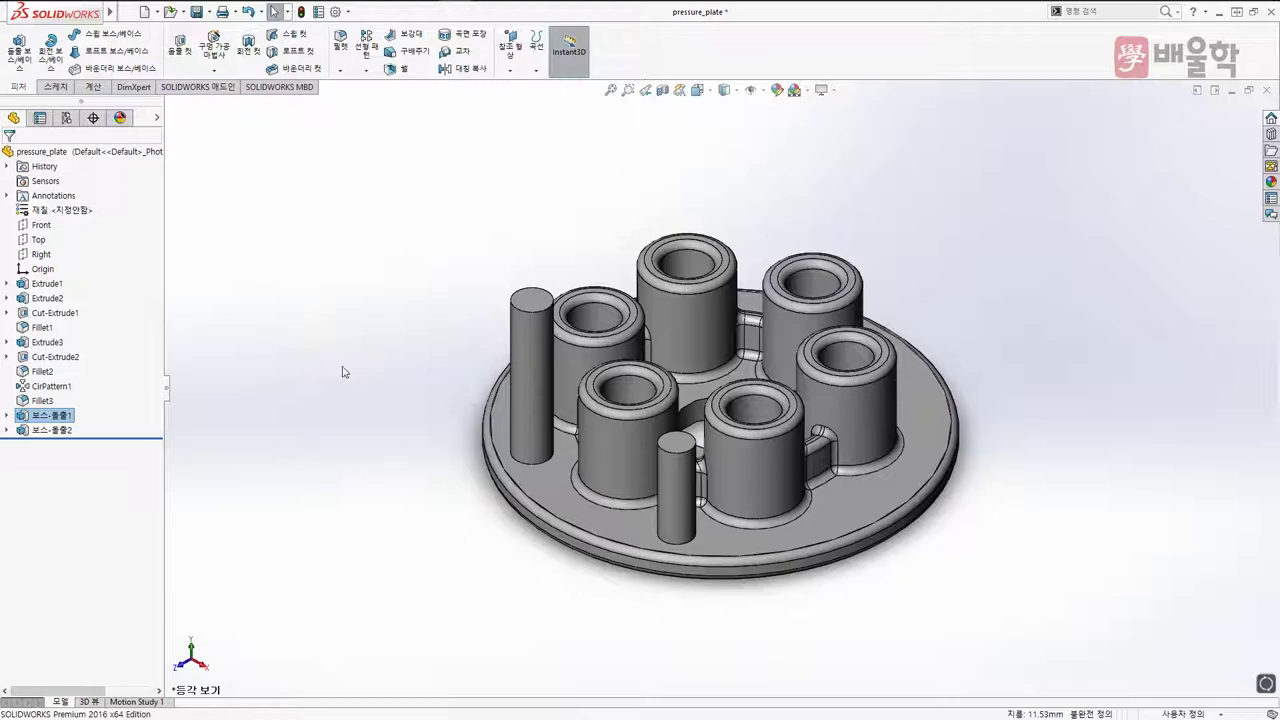
# Move the 50 mm boss's height dimension clear of the model, set it to 15 mm and rebuild the part
pyautogui.click(525, 345)
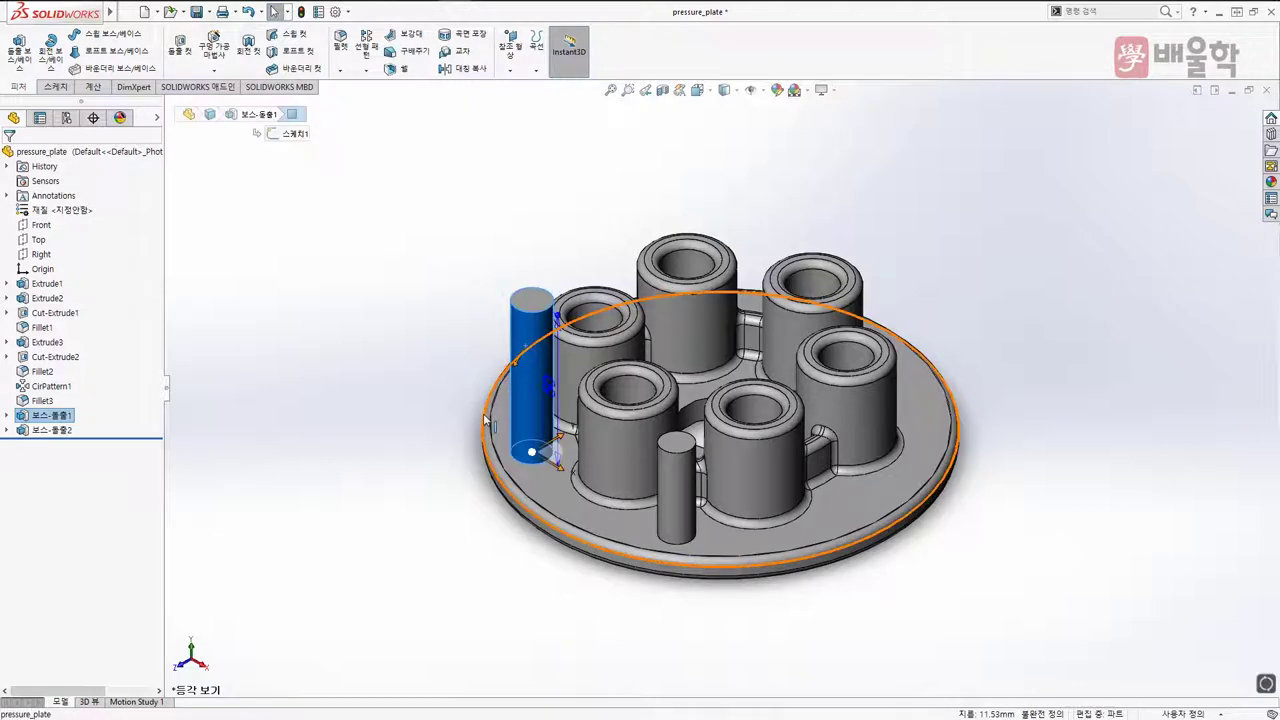
pyautogui.moveTo(553, 390); pyautogui.dragTo(443, 388)
pyautogui.click(436, 344)
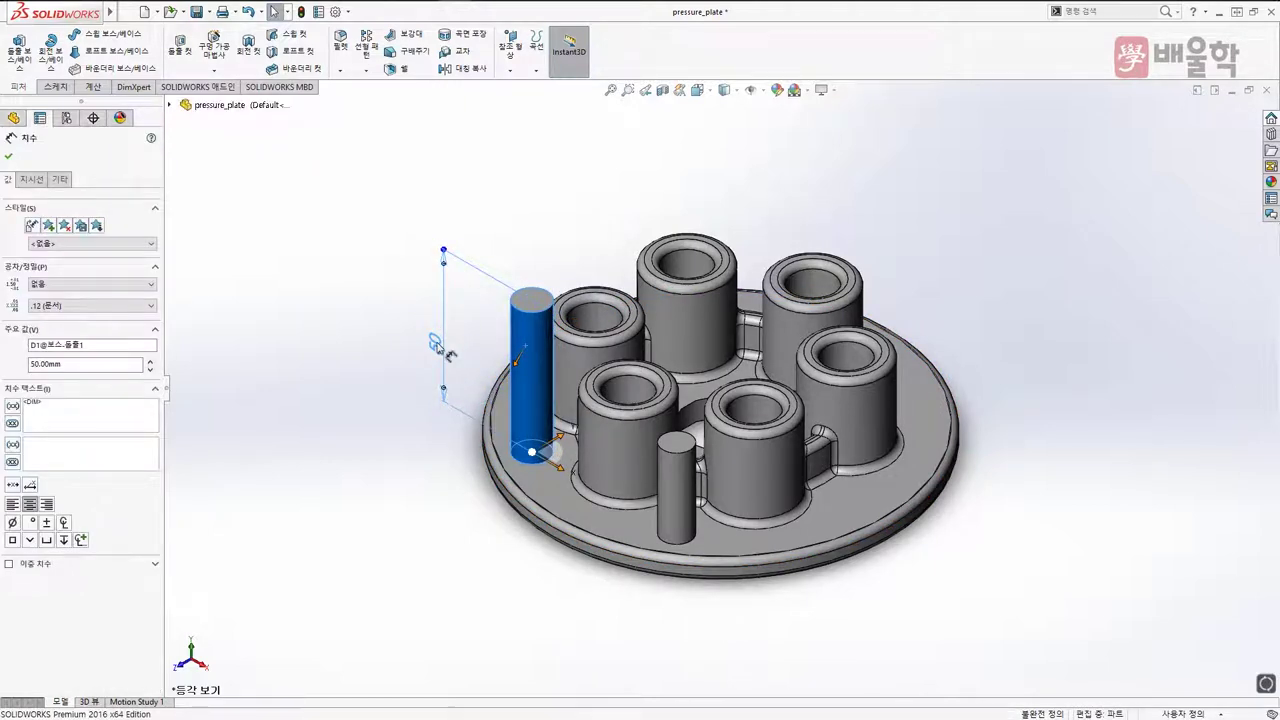
pyautogui.doubleClick(437, 345)
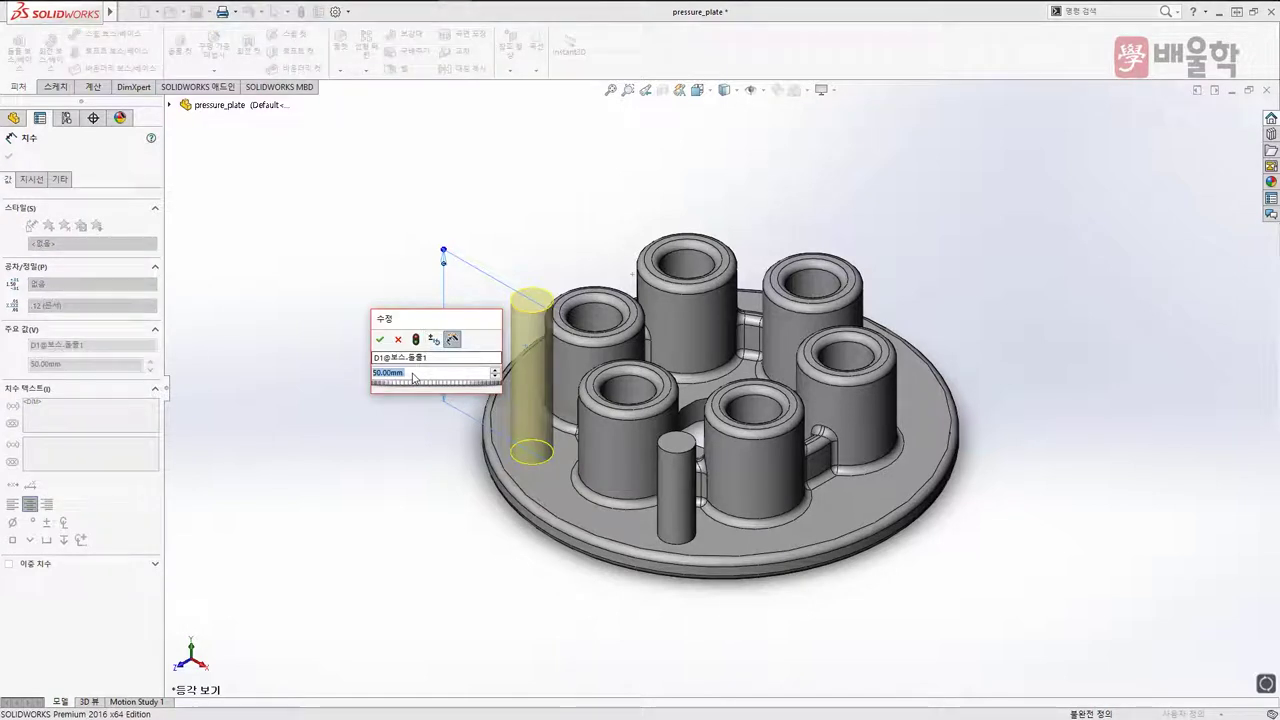
pyautogui.write('15')
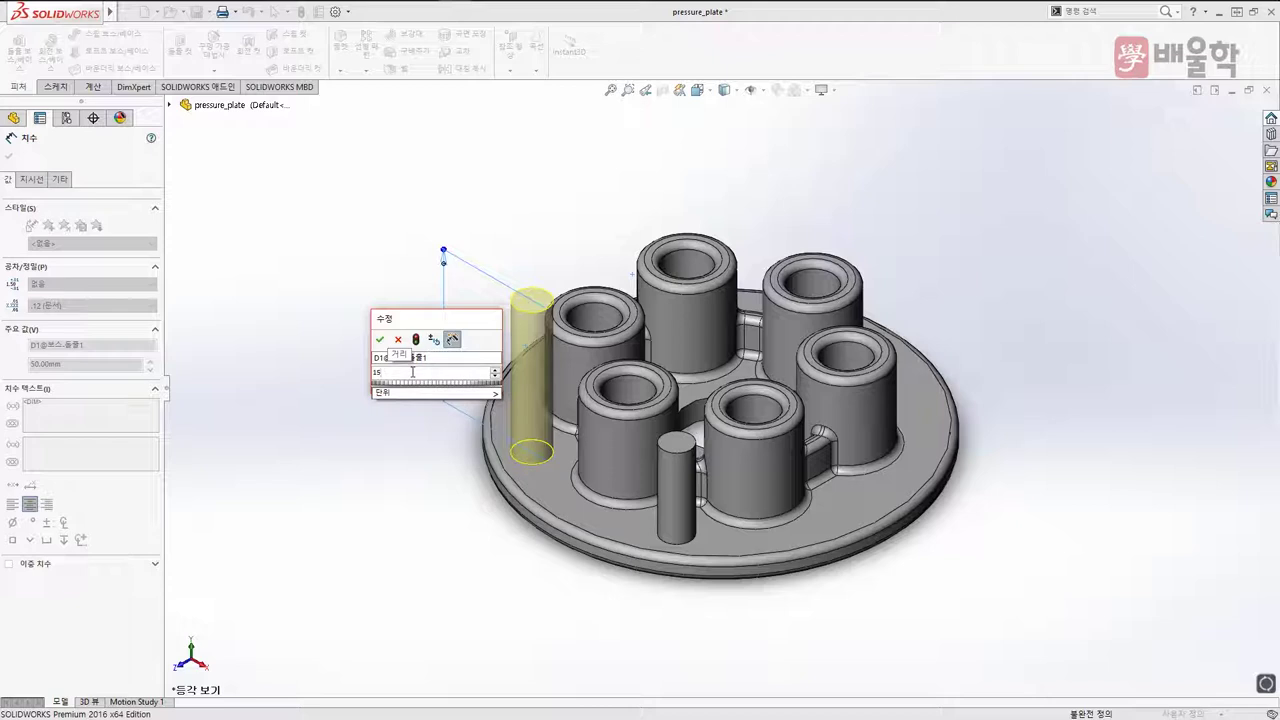
pyautogui.press('Return')
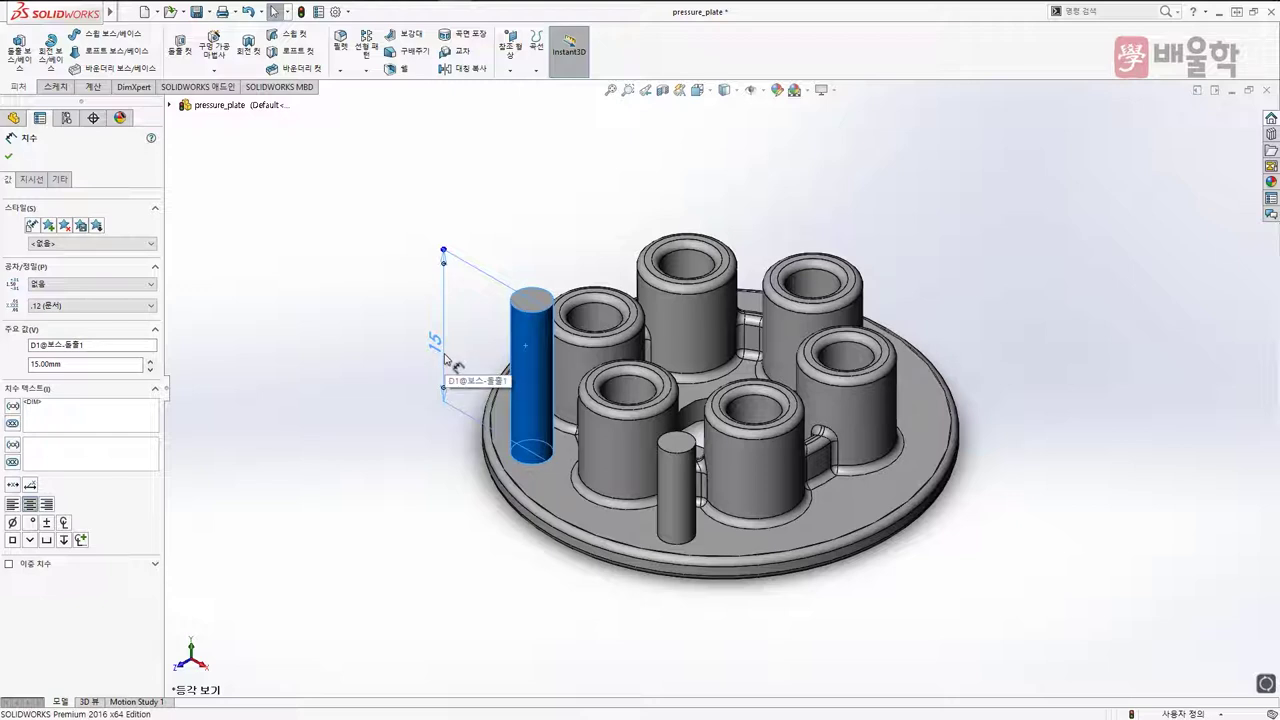
pyautogui.moveTo(434, 330)
pyautogui.mouseDown()
pyautogui.moveTo(443, 380)
pyautogui.moveTo(425, 350)
pyautogui.mouseUp()
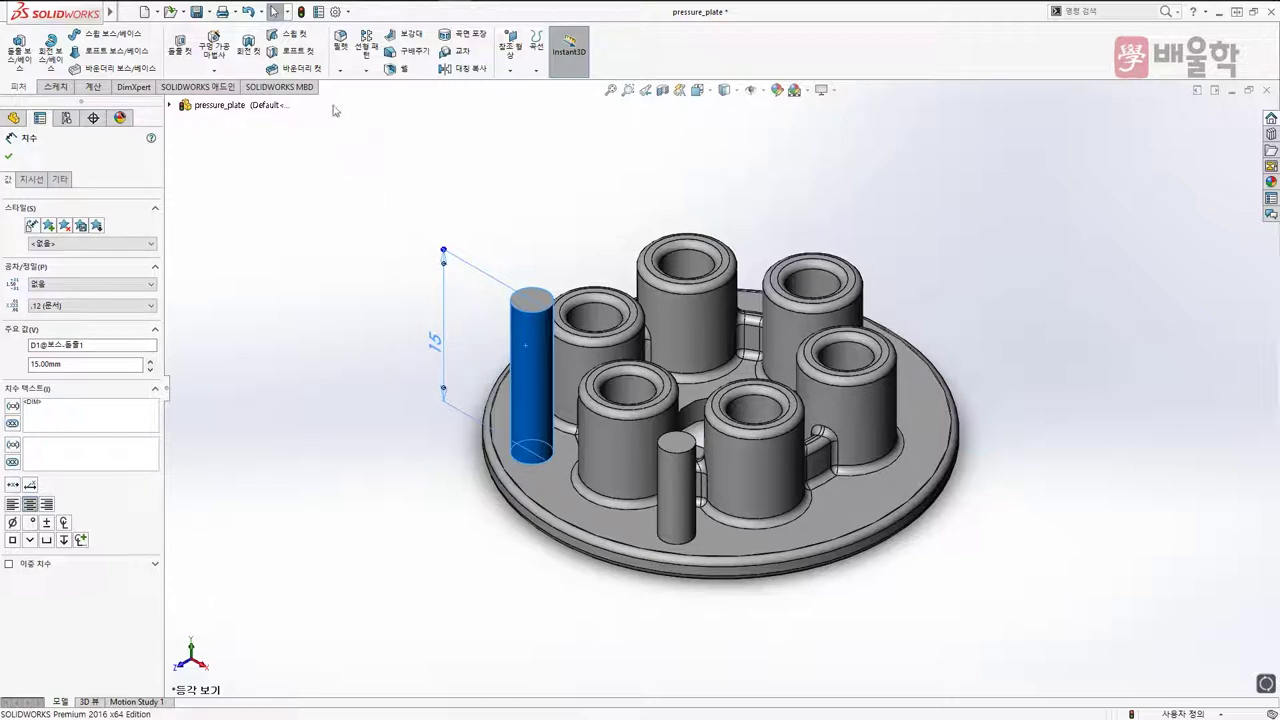
pyautogui.click(301, 12)
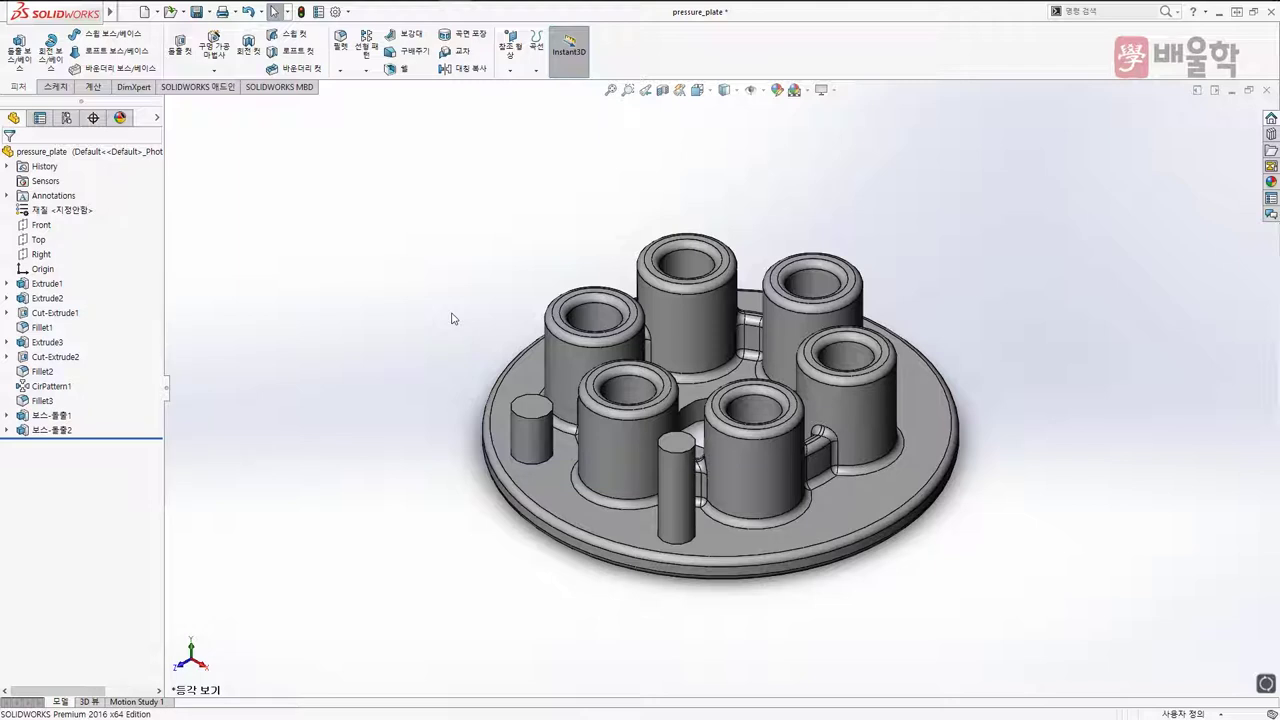
# Set the front boss's height dimension to 10 mm directly on the model, rebuild it and clear the selection
pyautogui.click(675, 491)
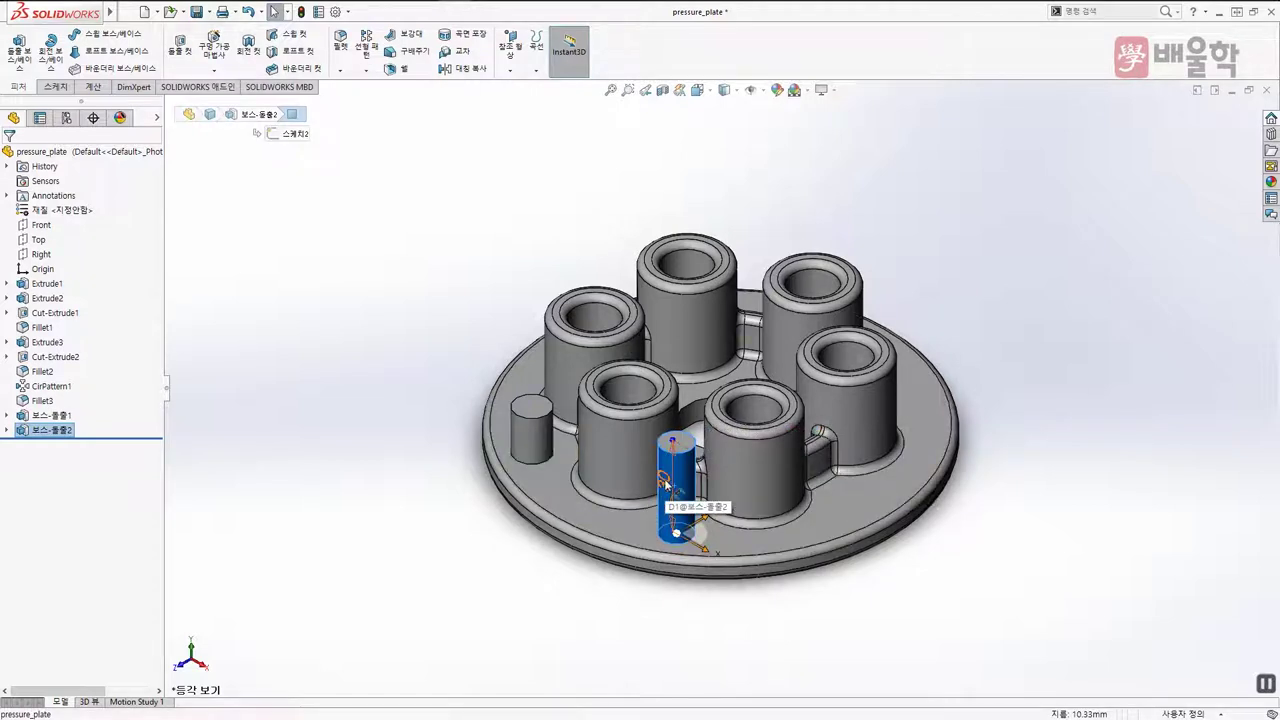
pyautogui.doubleClick(602, 460)
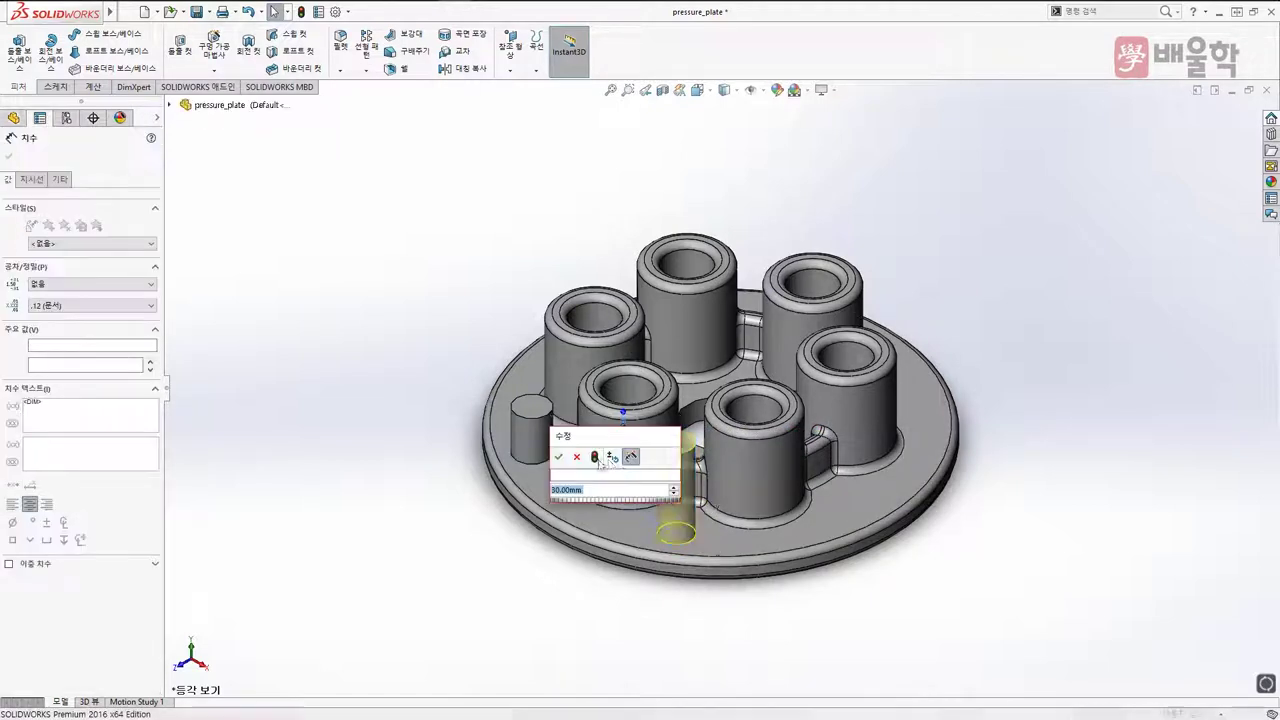
pyautogui.write('10')
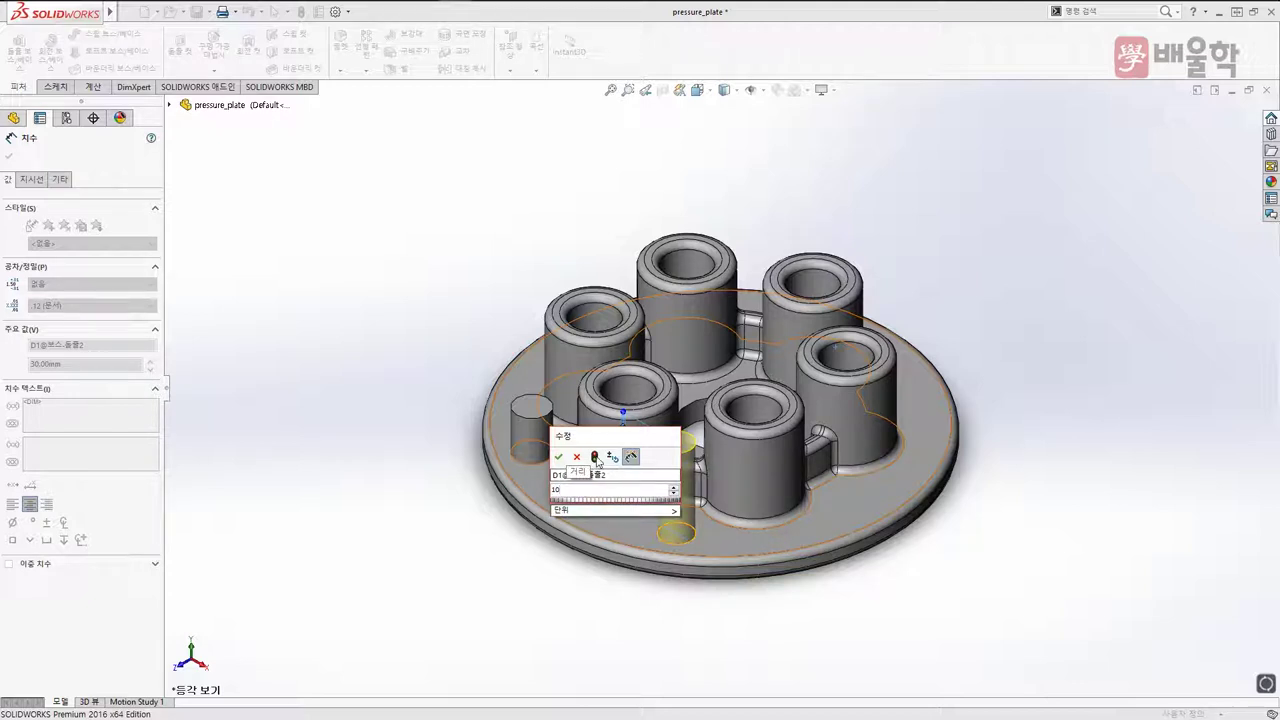
pyautogui.click(595, 458)
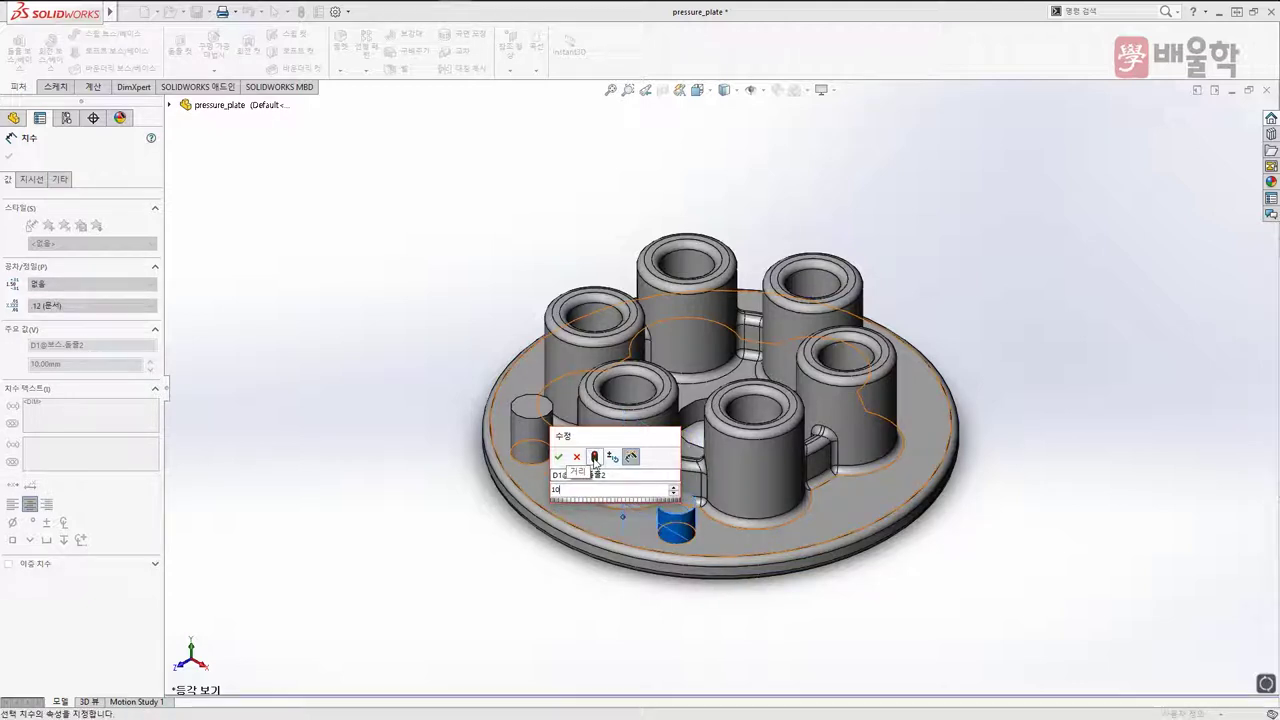
pyautogui.click(558, 456)
pyautogui.click(449, 521)
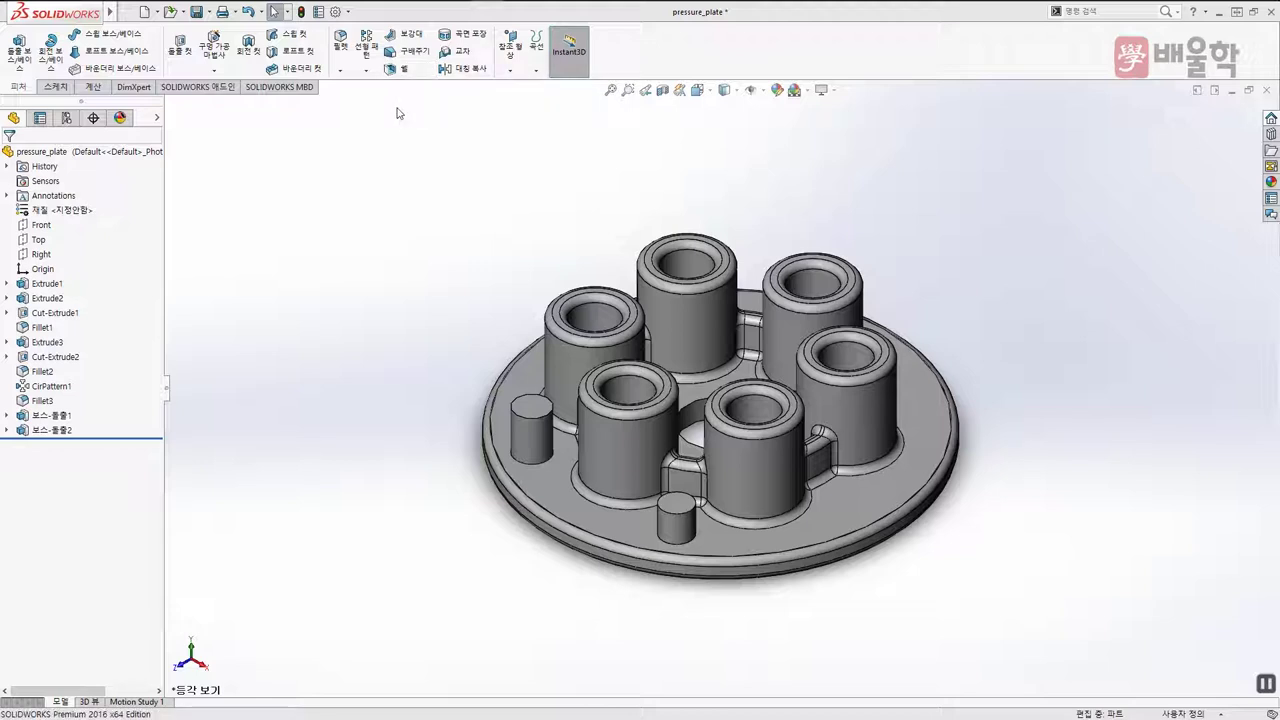
# Hide the CommandManager to enlarge the graphics area
pyautogui.press('F10')
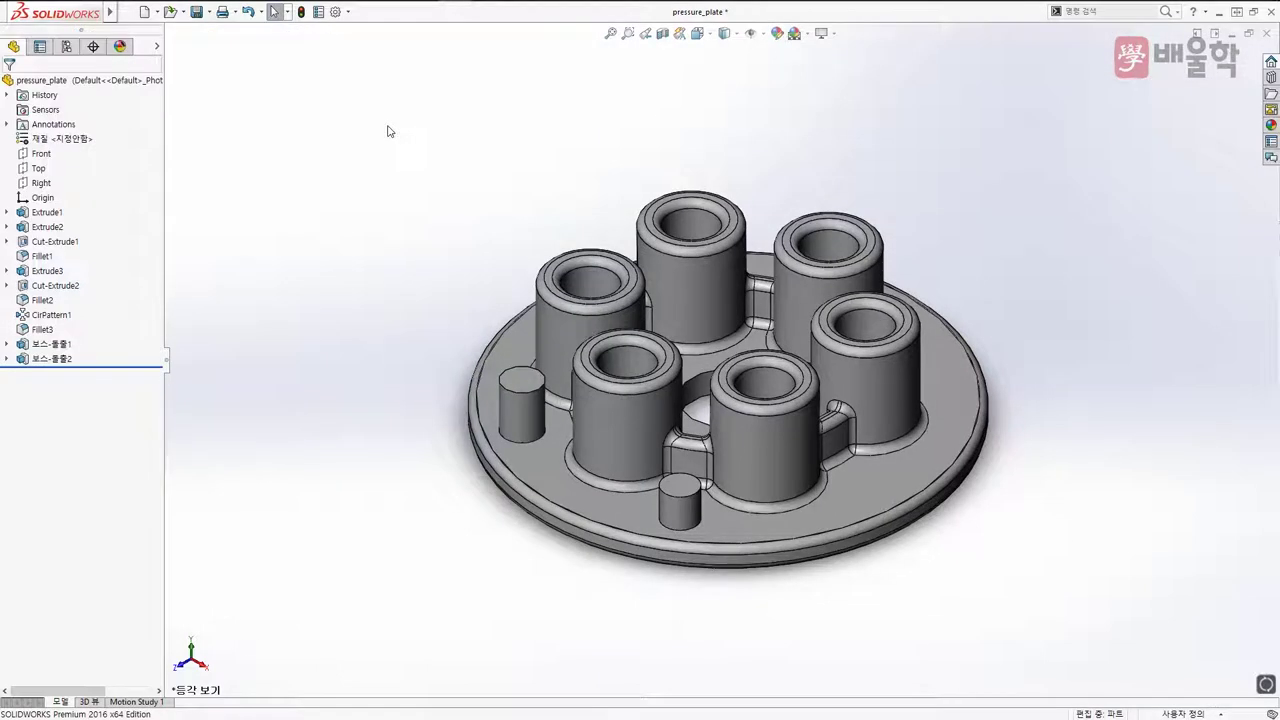
# Show the CommandManager again and check the context toolbar and shortcut menu of the first added boss feature
pyautogui.press('F10')
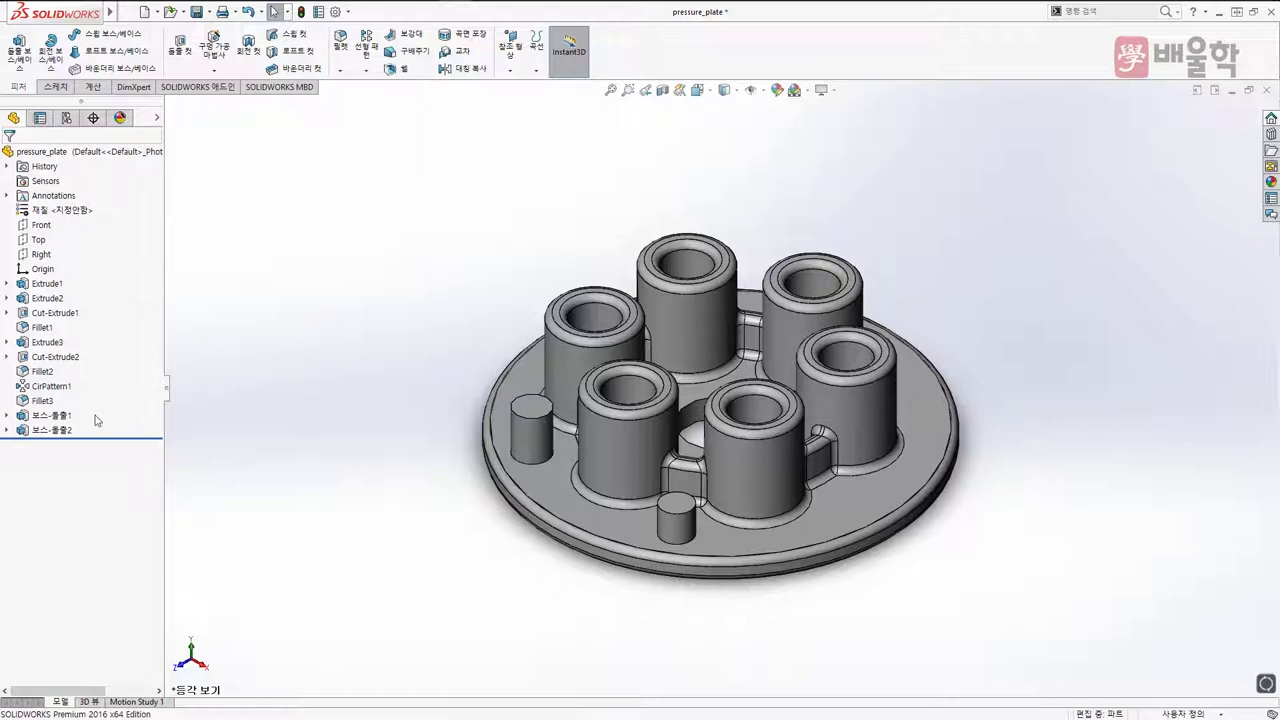
pyautogui.click(62, 424)
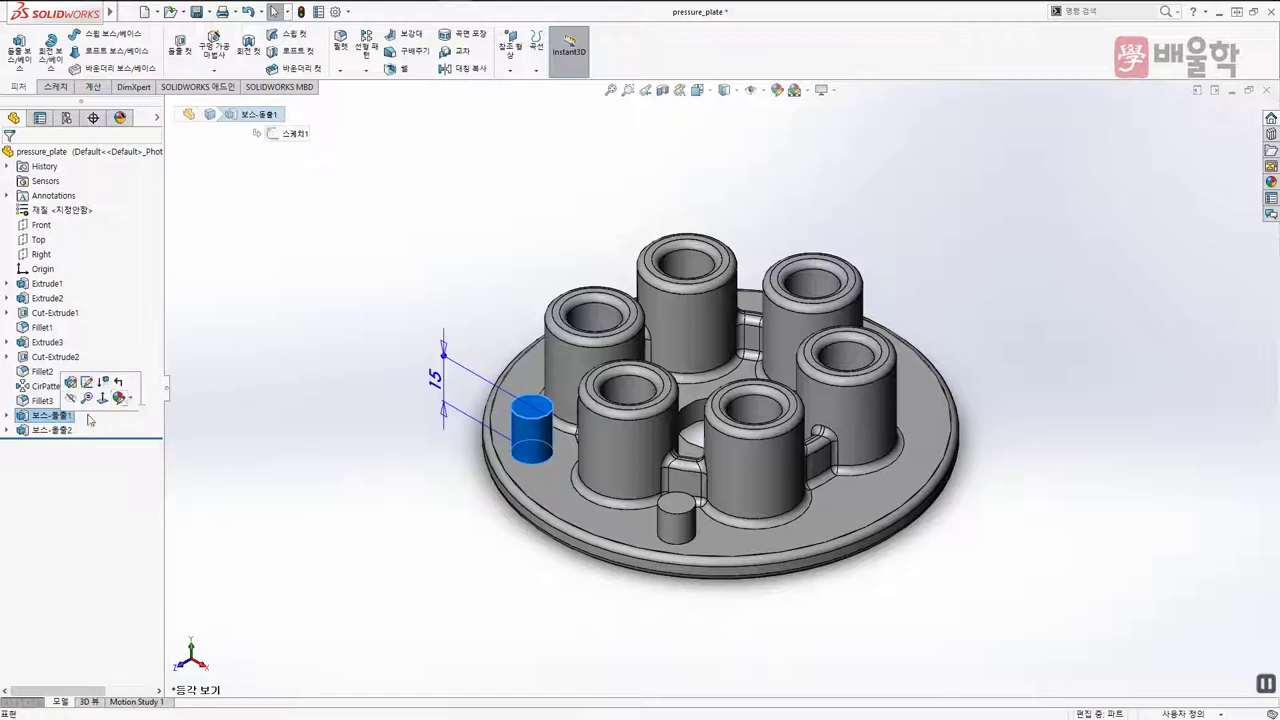
pyautogui.rightClick(58, 422)
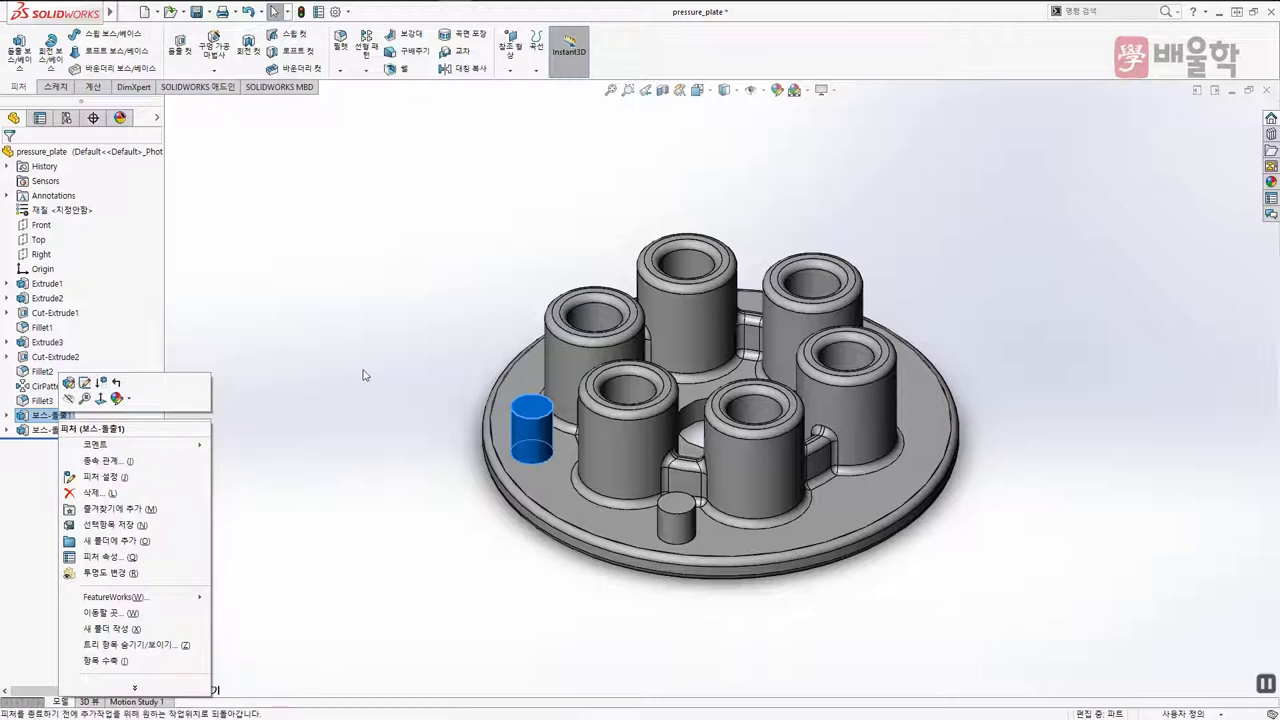
pyautogui.click(477, 369)
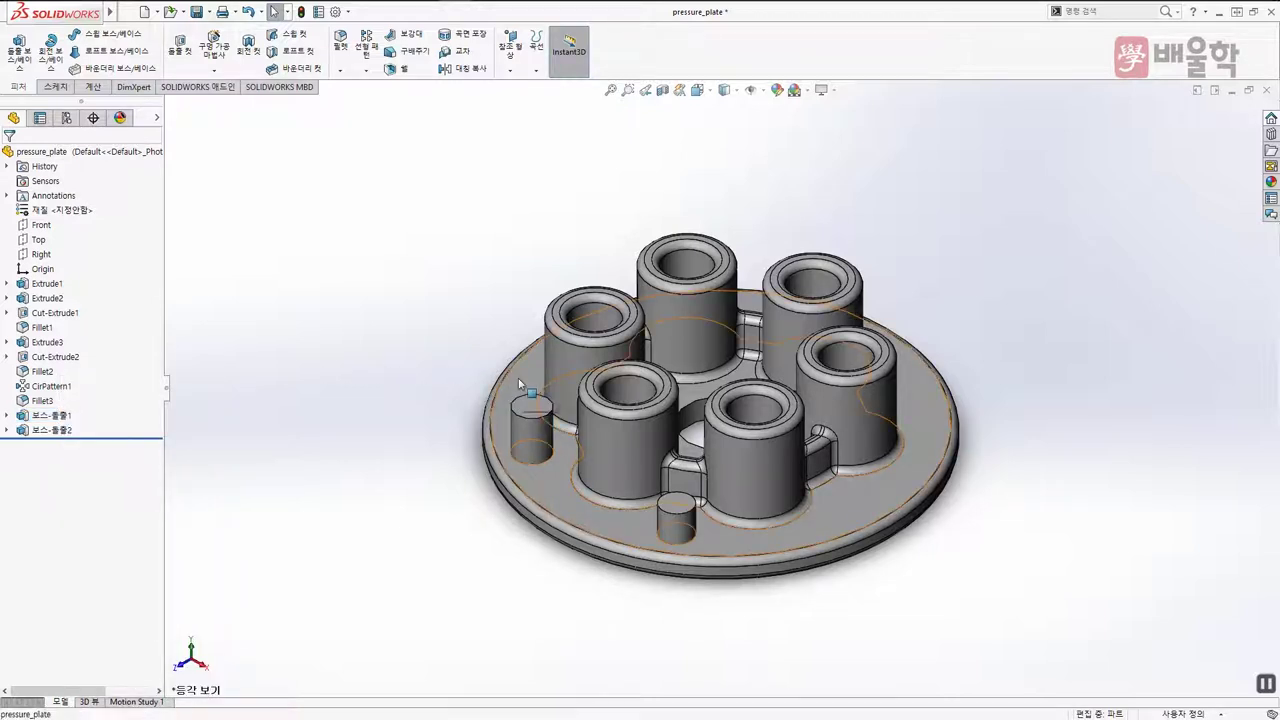
# Check the context toolbar and shortcut menu of the plate's upper face, and clear the selection
pyautogui.click(523, 371)
pyautogui.click(455, 369)
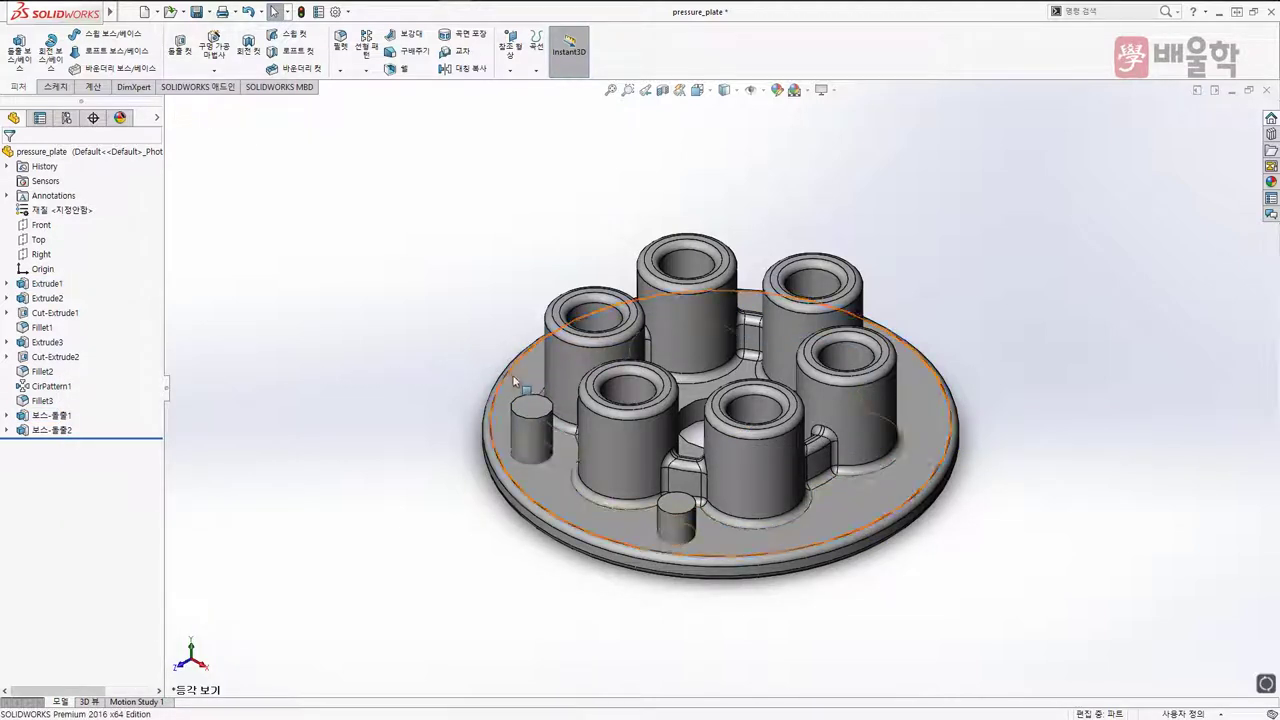
pyautogui.click(512, 374)
pyautogui.rightClick(514, 381)
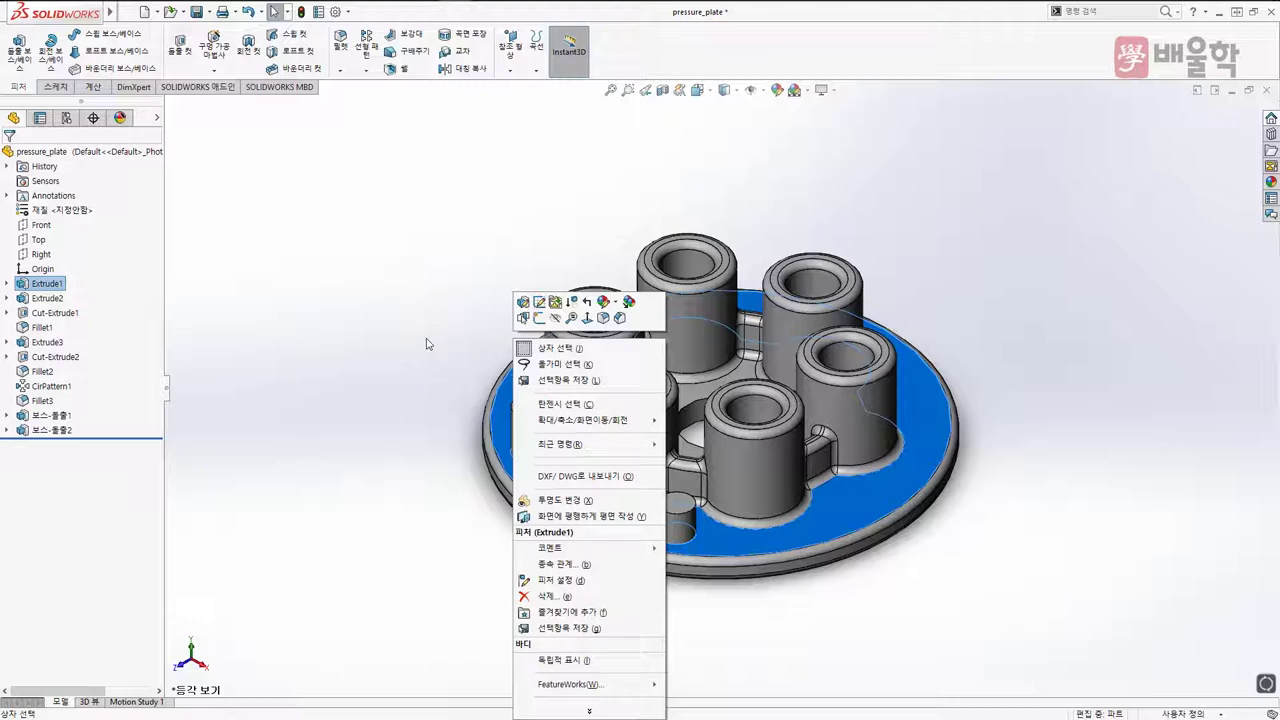
pyautogui.click(396, 358)
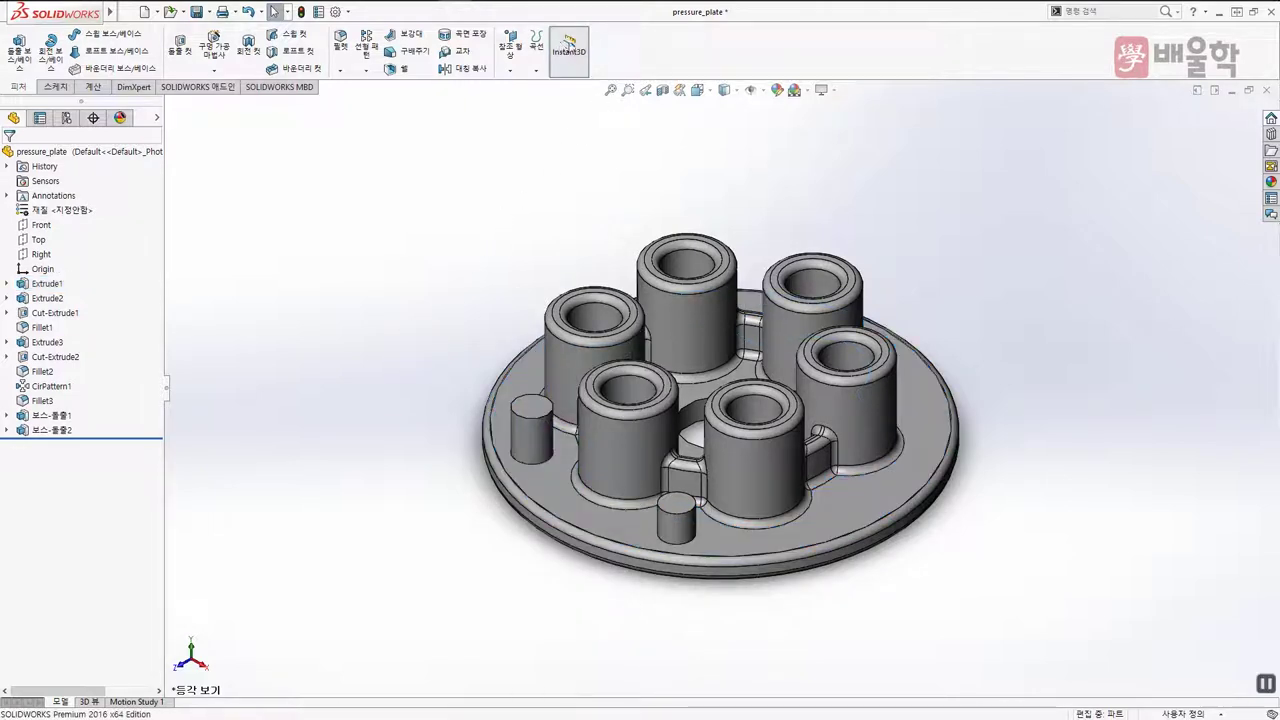
# Disable the context toolbar options for showing on selection and showing in the shortcut menu in the customization settings
pyautogui.rightClick(629, 47)
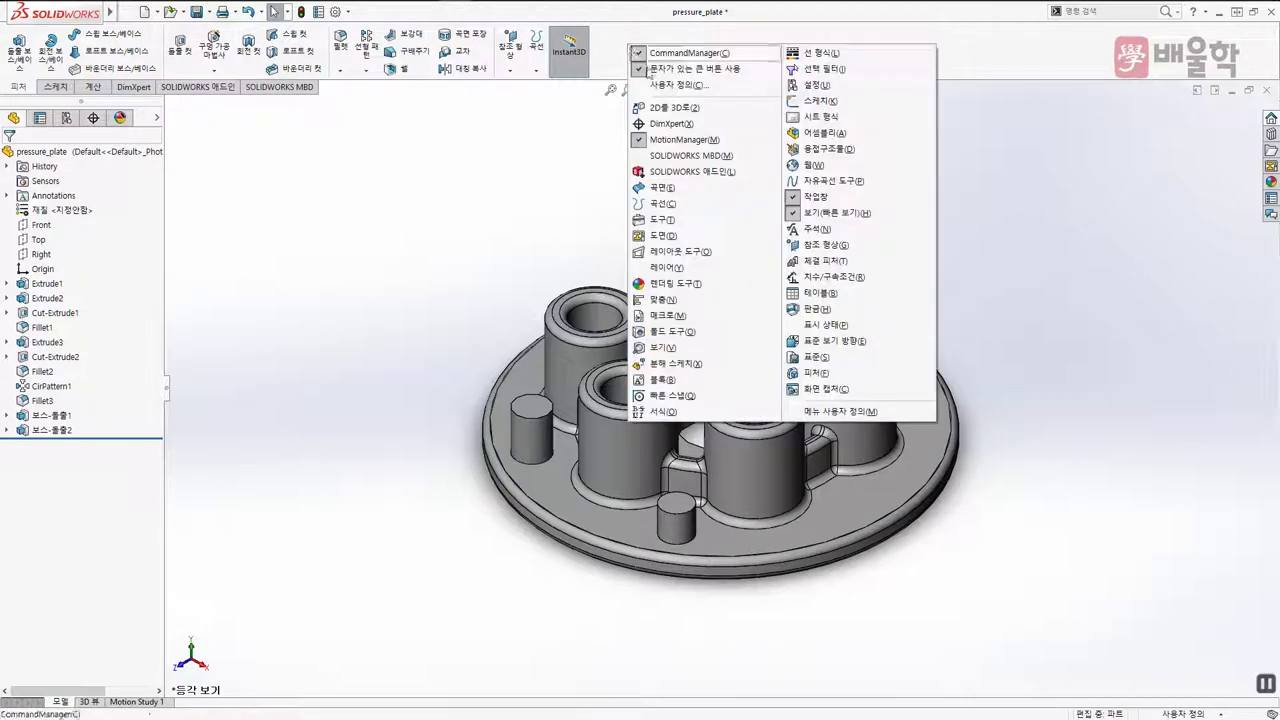
pyautogui.click(656, 86)
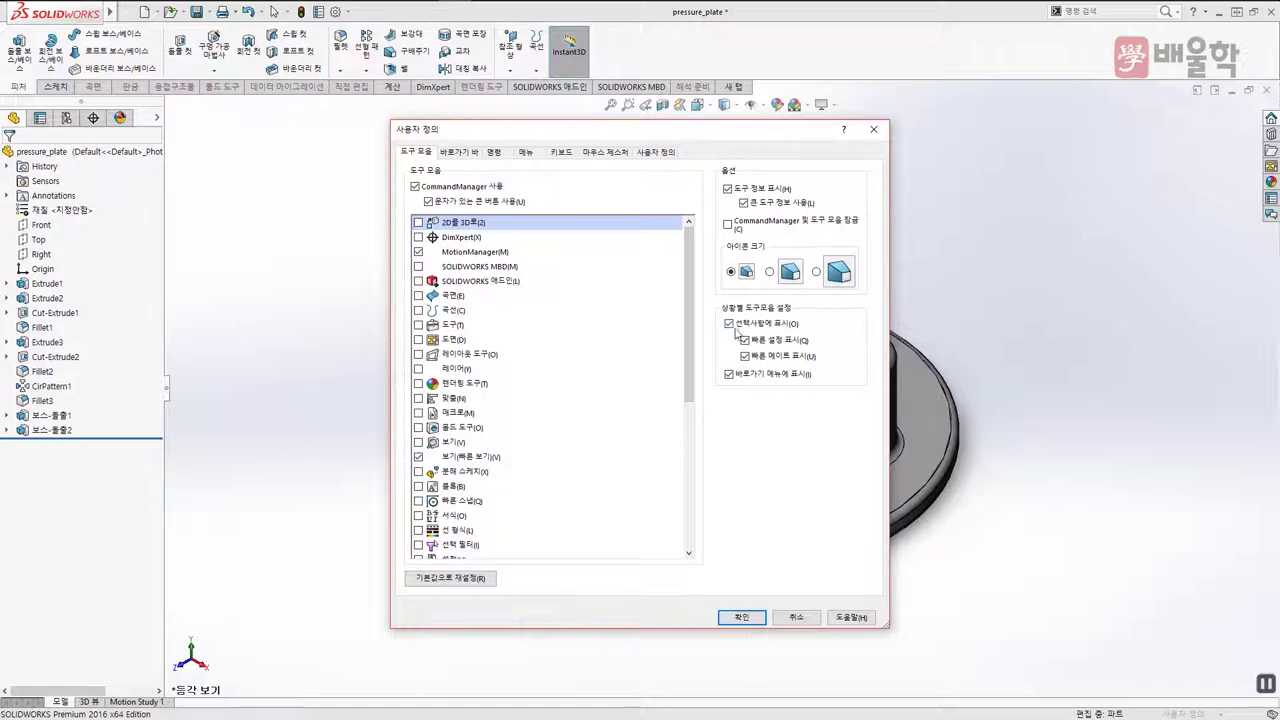
pyautogui.click(729, 324)
pyautogui.click(729, 374)
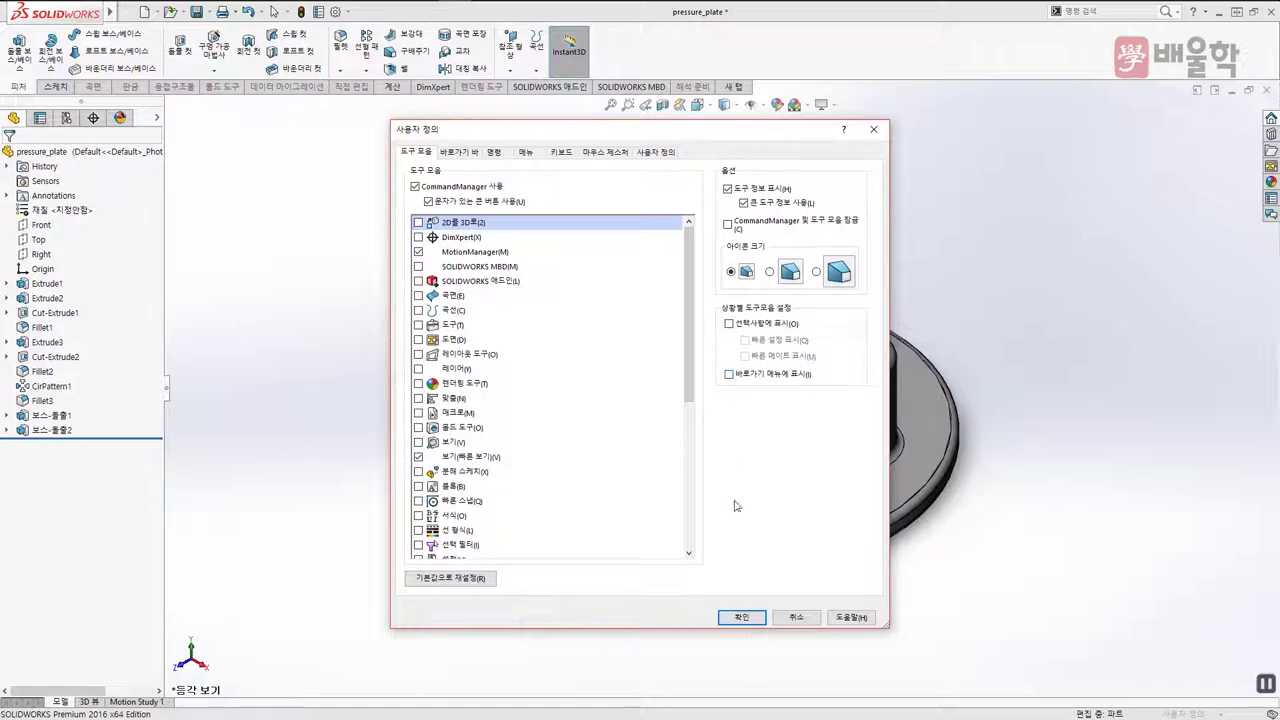
pyautogui.click(740, 618)
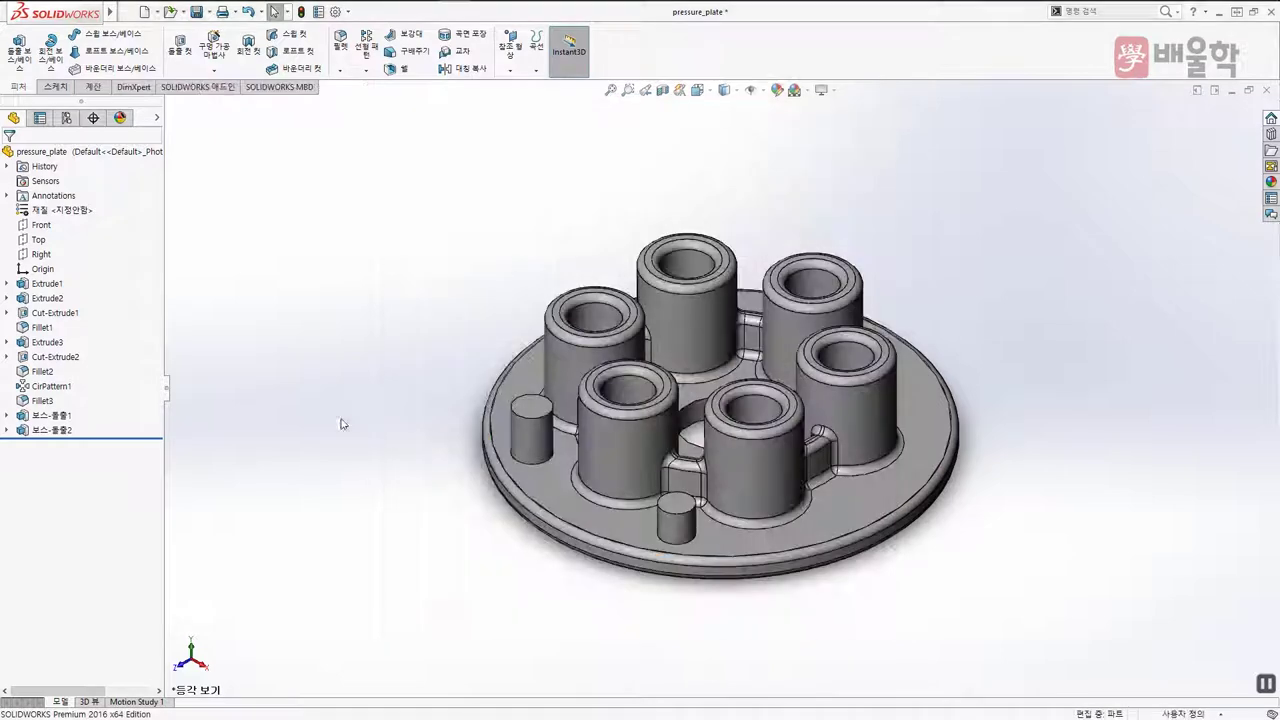
# Check how selection and the shortcut menu behave for the first added boss, and clear the selection
pyautogui.click(50, 415)
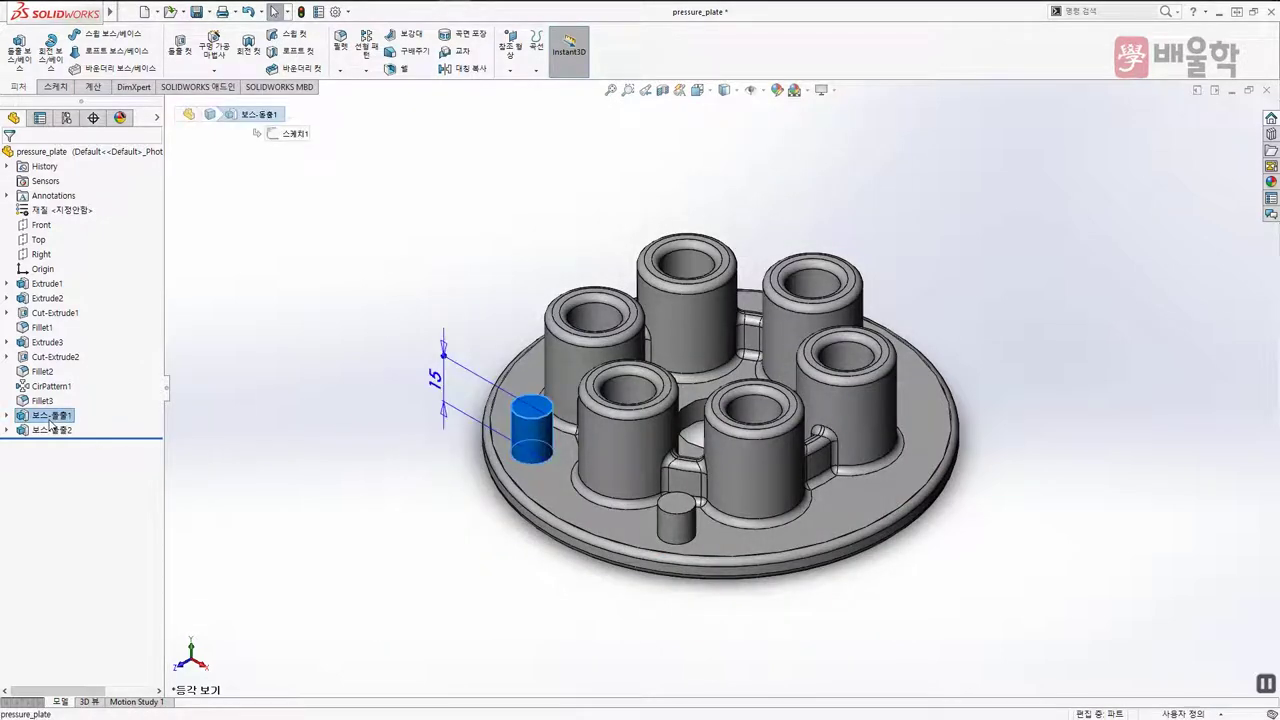
pyautogui.rightClick(50, 416)
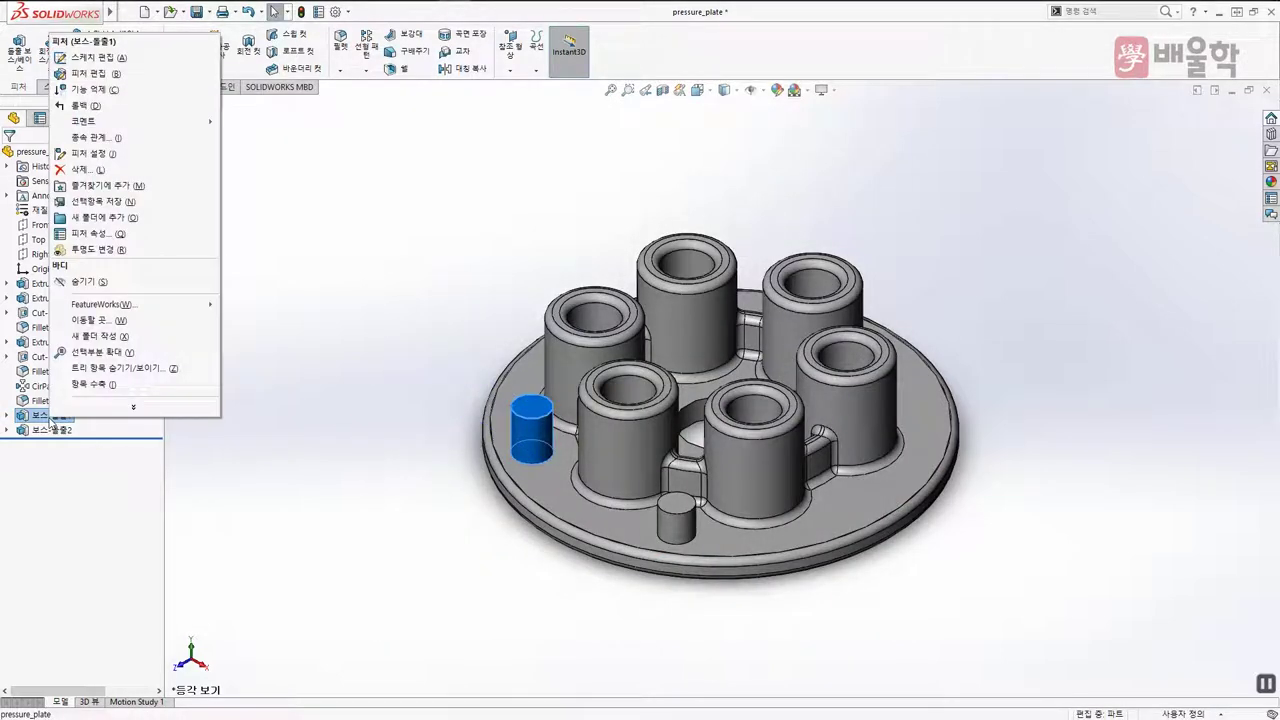
pyautogui.click(132, 11)
pyautogui.click(354, 349)
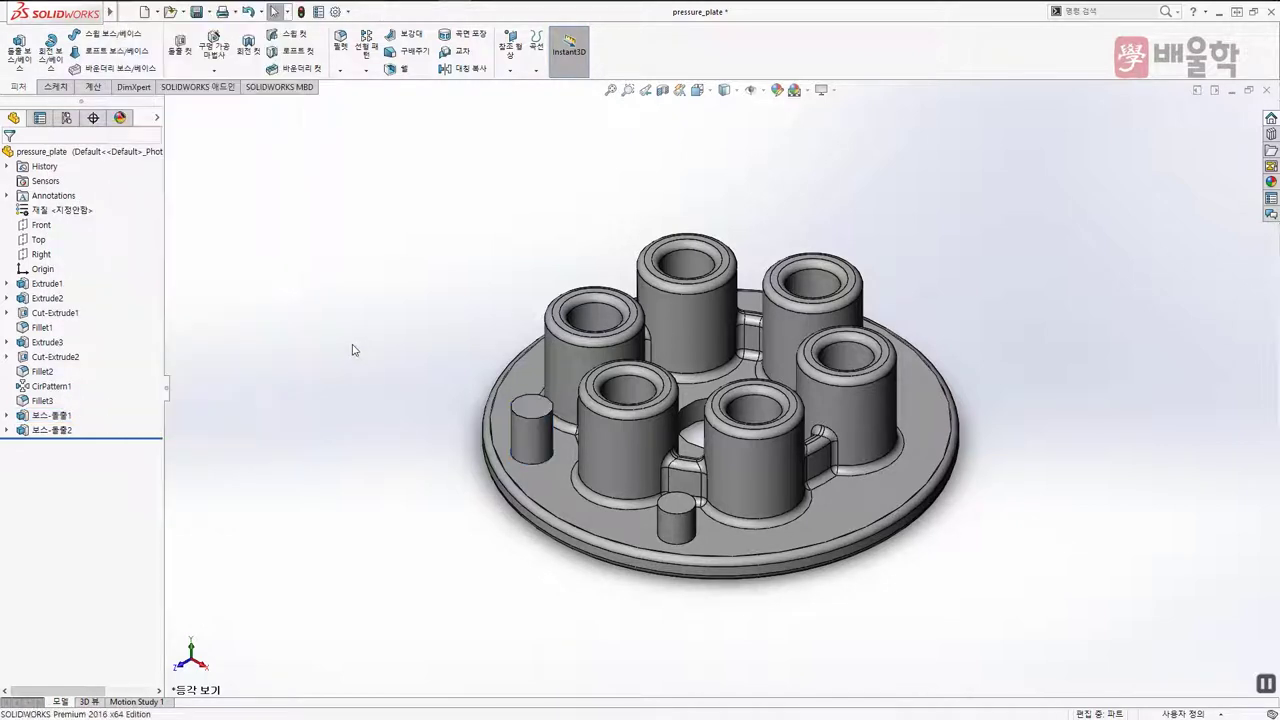
pyautogui.click(531, 432)
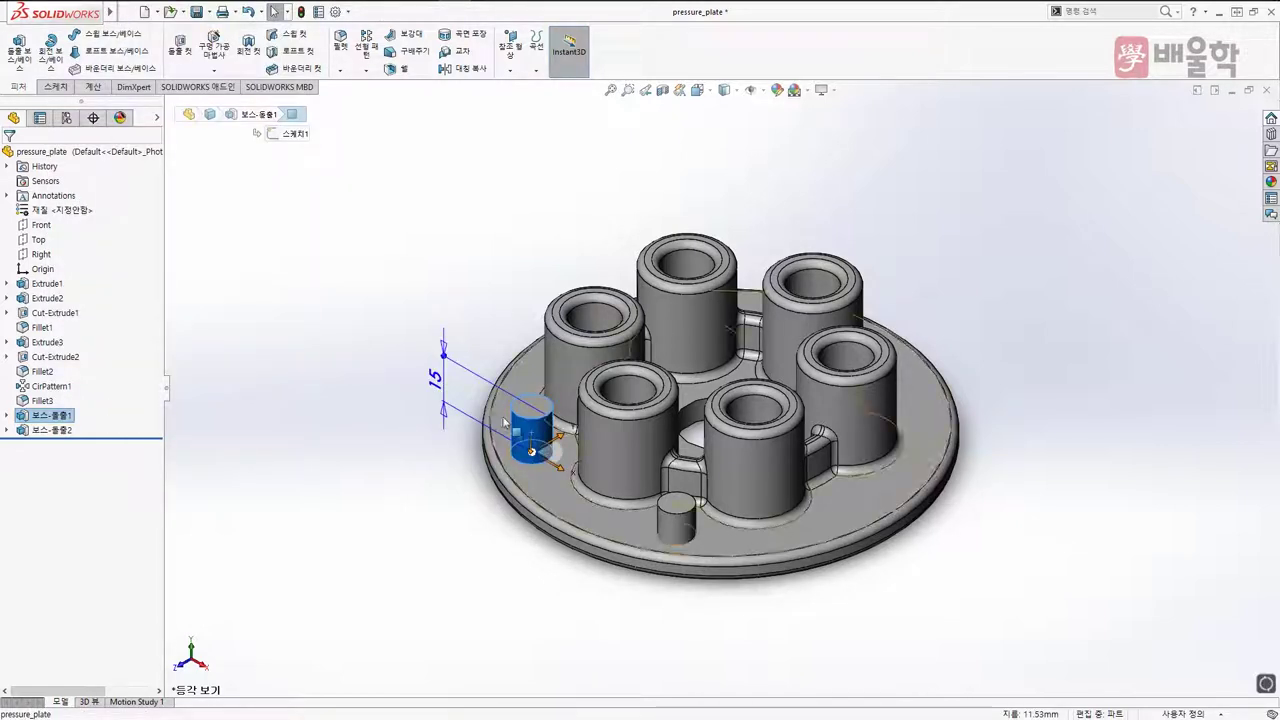
pyautogui.rightClick(505, 421)
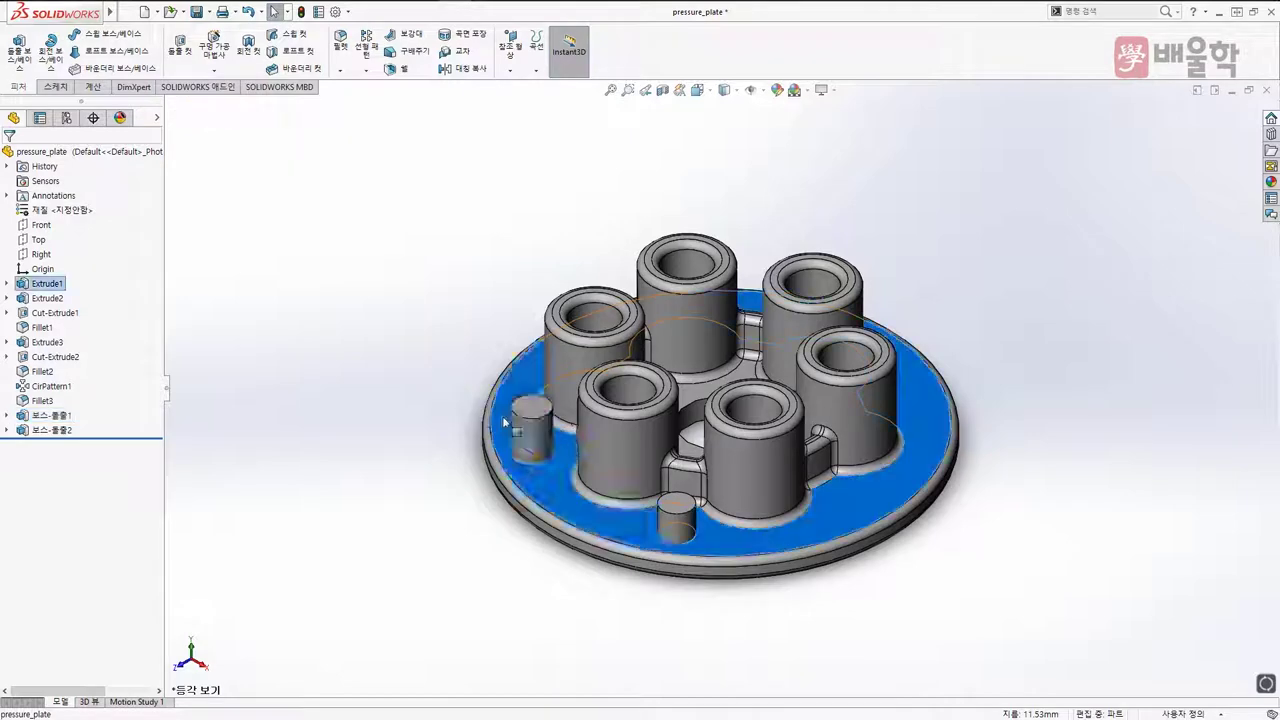
pyautogui.click(370, 376)
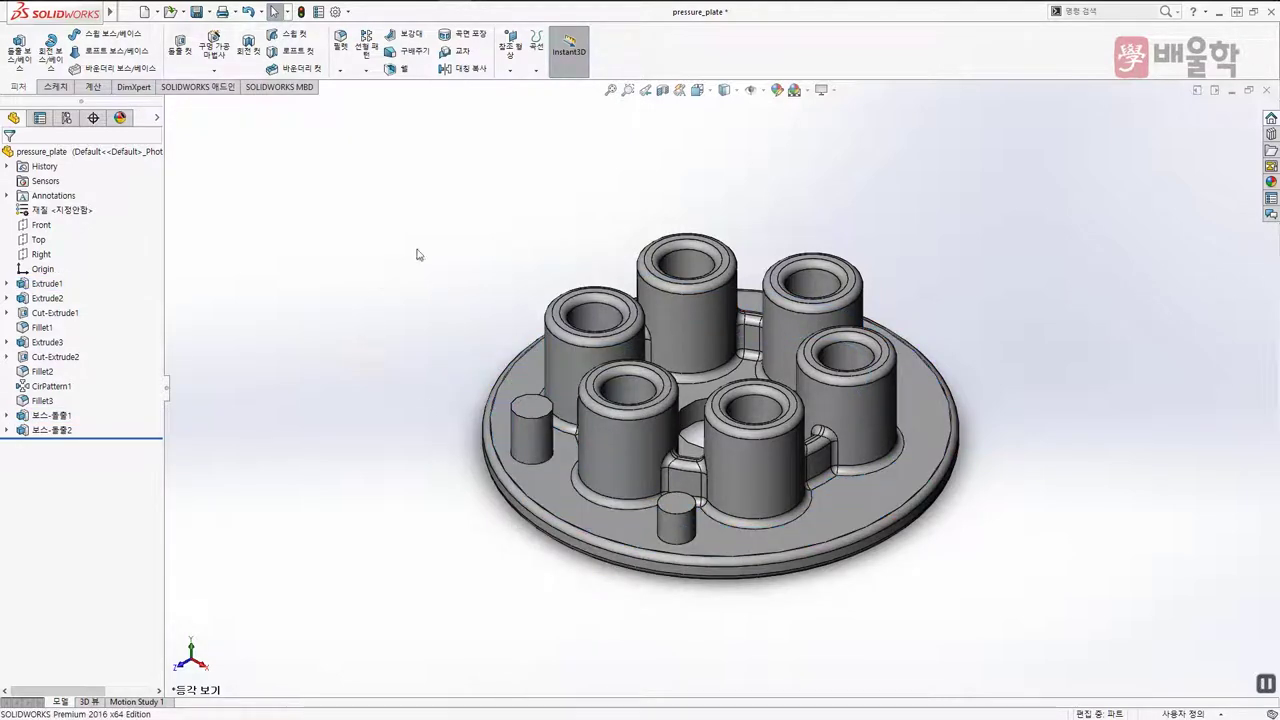
# Re-enable the context toolbars on selection and in the shortcut menu in the customization settings
pyautogui.rightClick(620, 54)
pyautogui.click(829, 651)
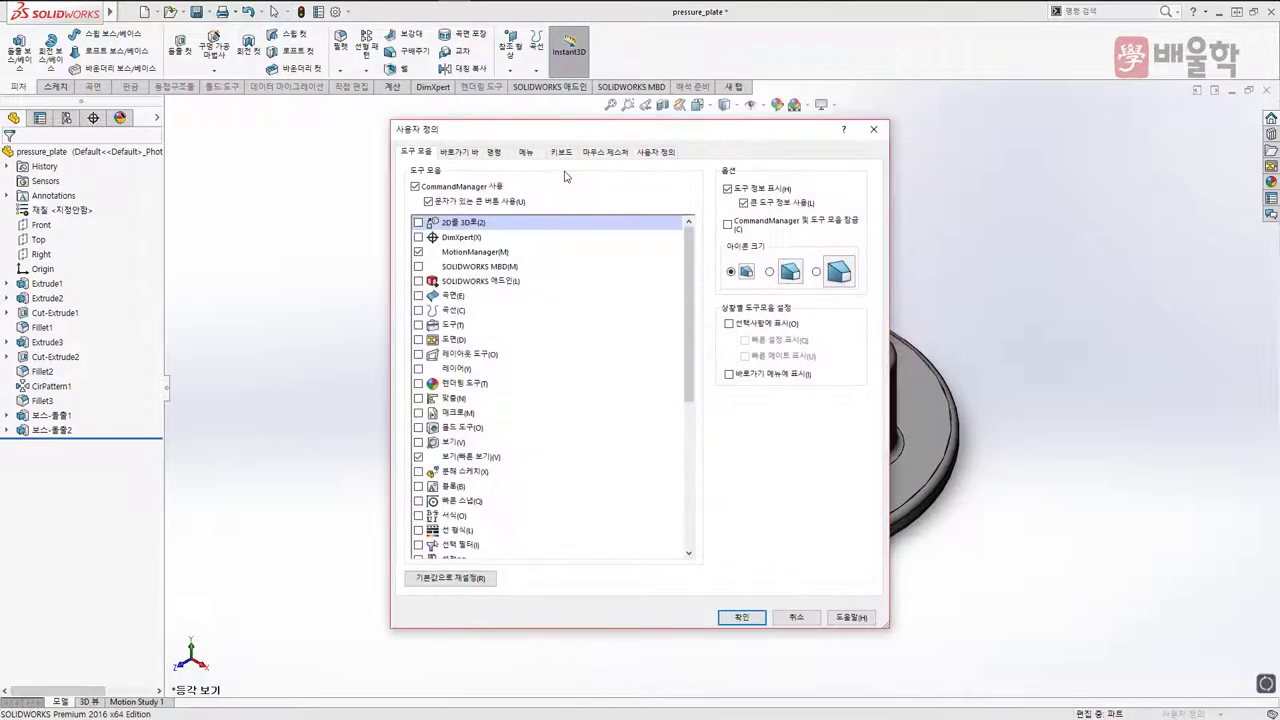
pyautogui.click(728, 375)
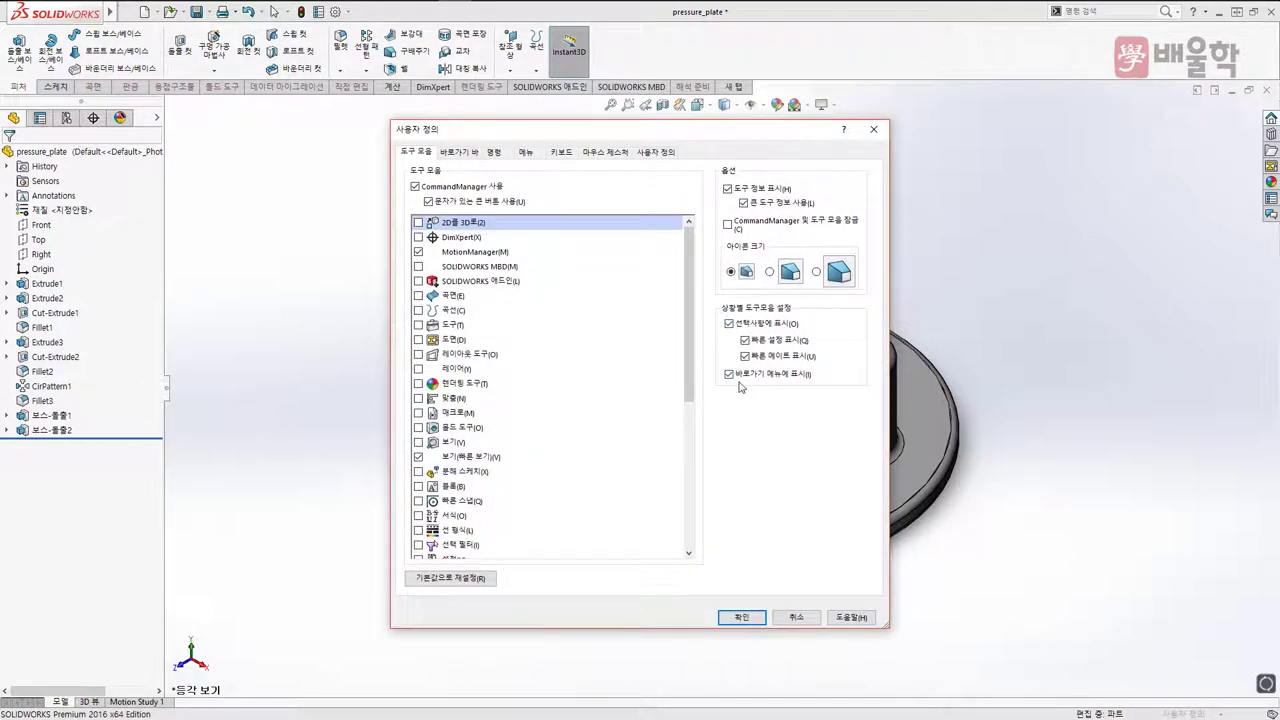
pyautogui.click(741, 617)
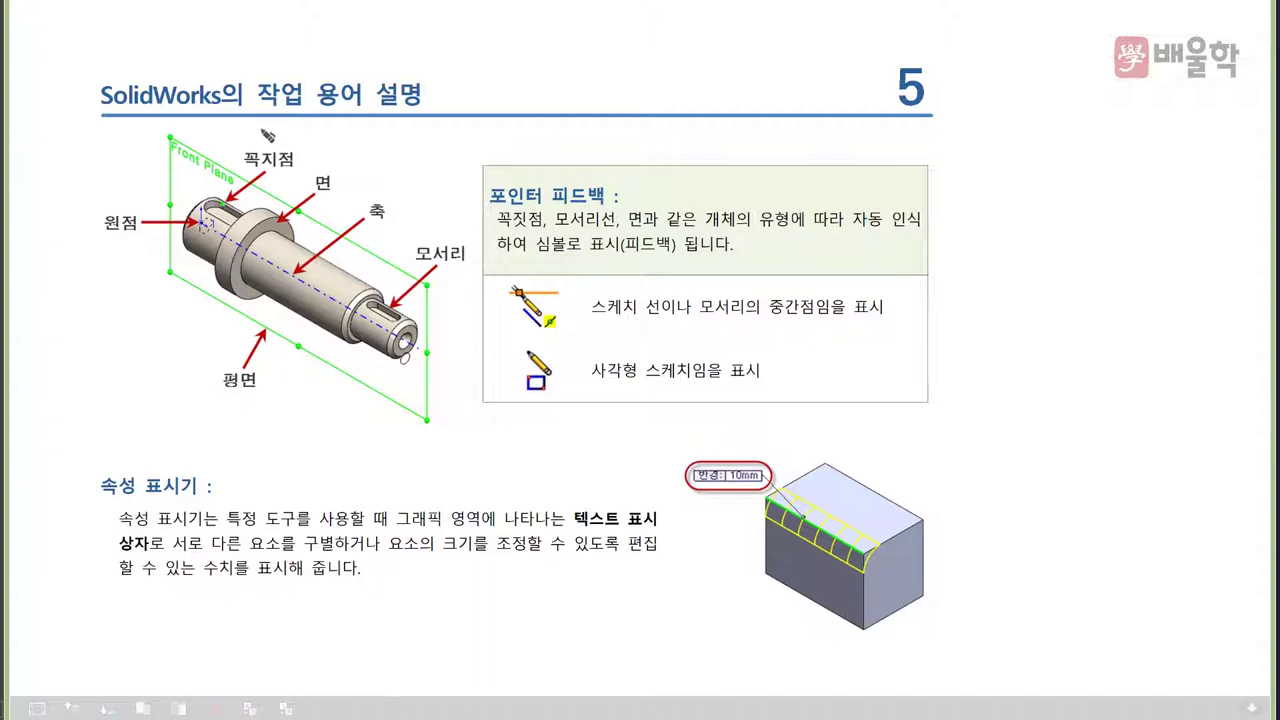
pyautogui.moveTo(106, 231); pyautogui.dragTo(140, 228)
pyautogui.moveTo(192, 206)
pyautogui.mouseDown()
pyautogui.moveTo(200, 222)
pyautogui.moveTo(278, 218)
pyautogui.moveTo(282, 267)
pyautogui.moveTo(292, 258)
pyautogui.mouseUp()
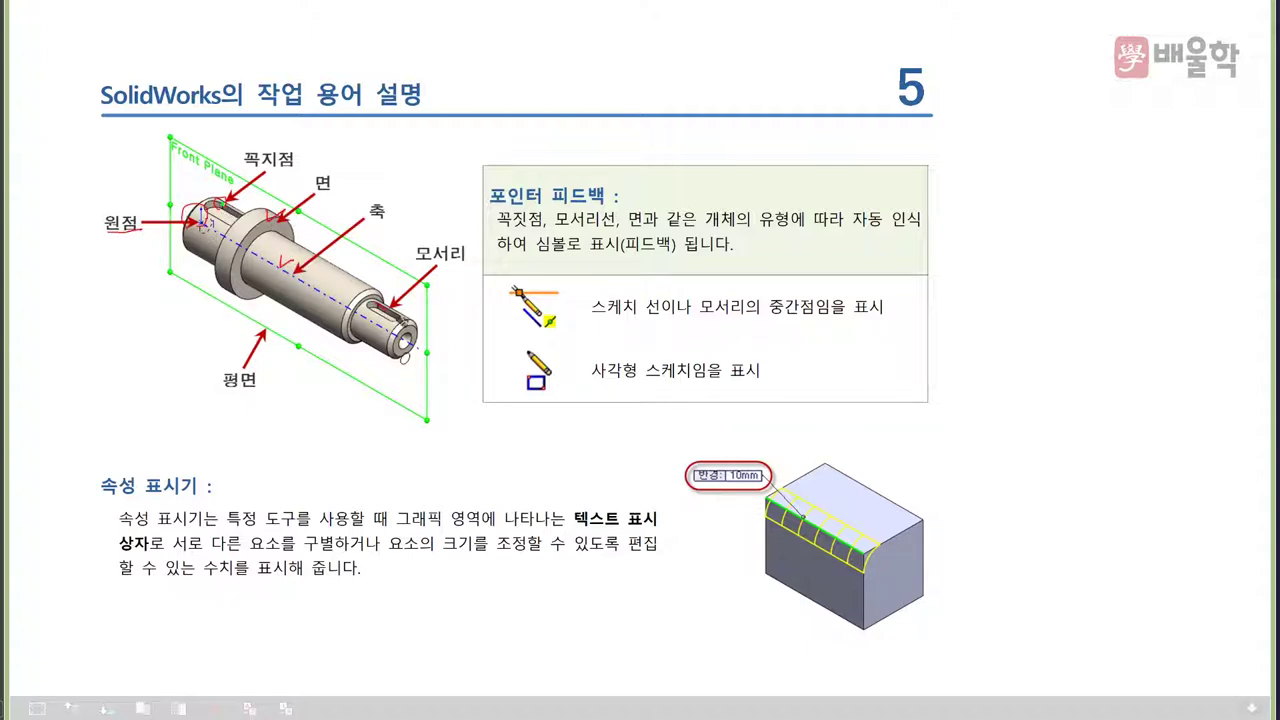
pyautogui.moveTo(248, 398)
pyautogui.mouseDown()
pyautogui.moveTo(216, 380)
pyautogui.moveTo(252, 405)
pyautogui.mouseUp()
pyautogui.moveTo(491, 205); pyautogui.dragTo(601, 207)
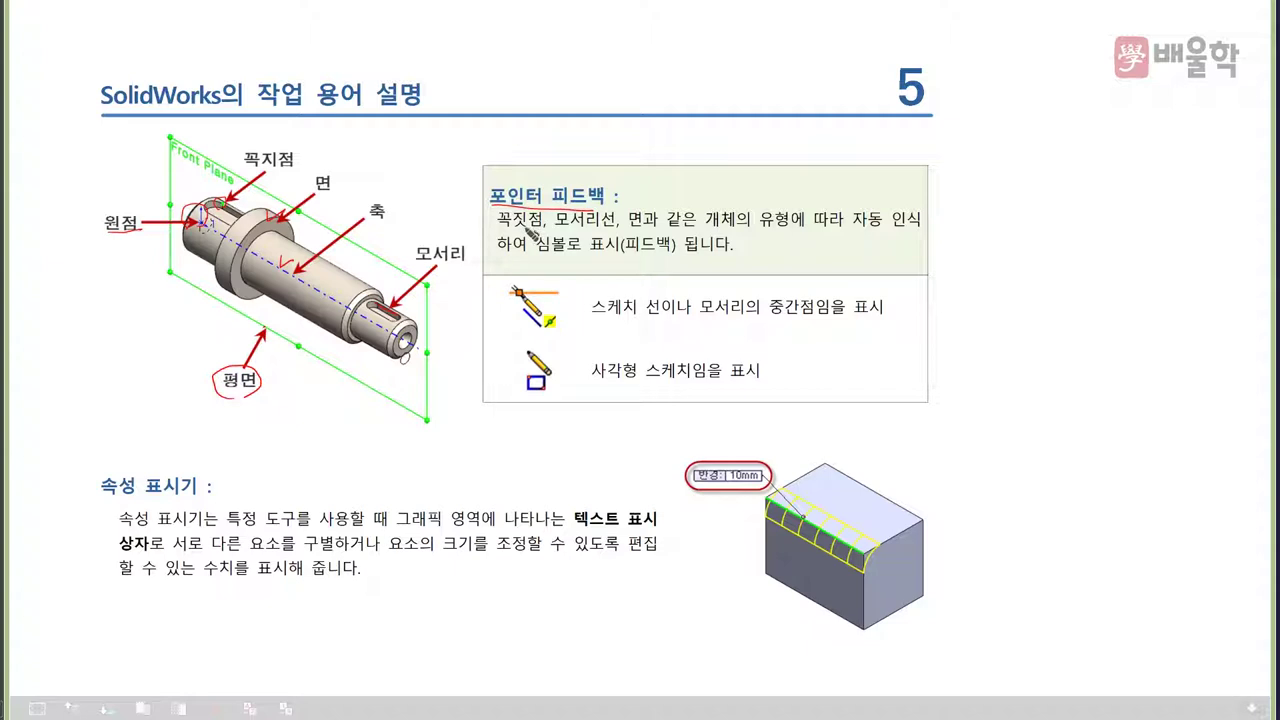
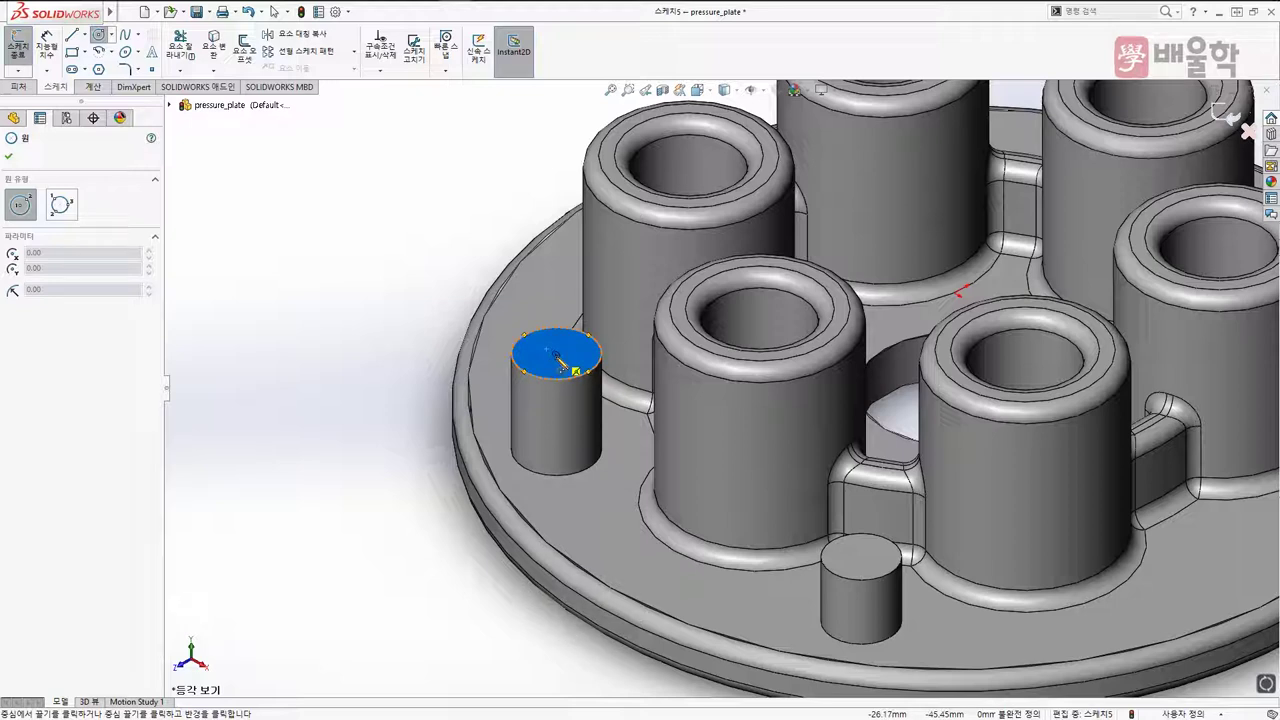
# Sketch a circle of about 3 mm radius centred on the taller added boss's top face and extrude-cut it Through All
pyautogui.click(556, 354)
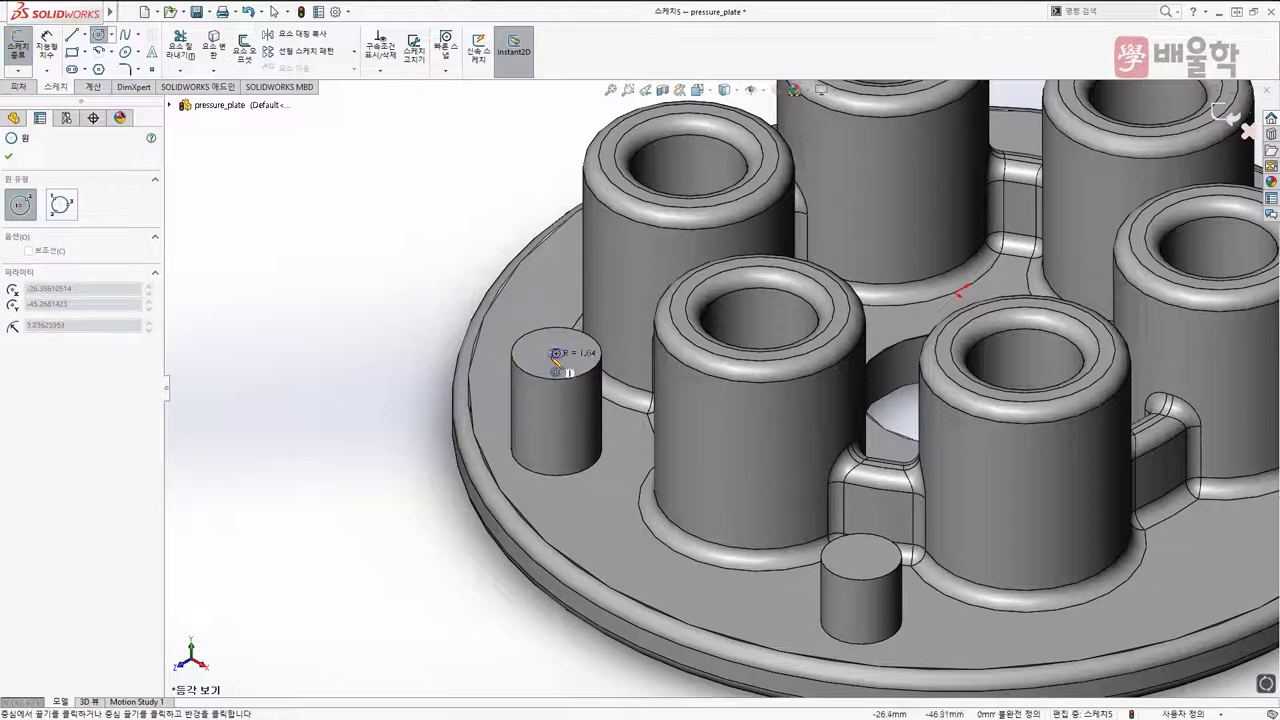
pyautogui.click(548, 369)
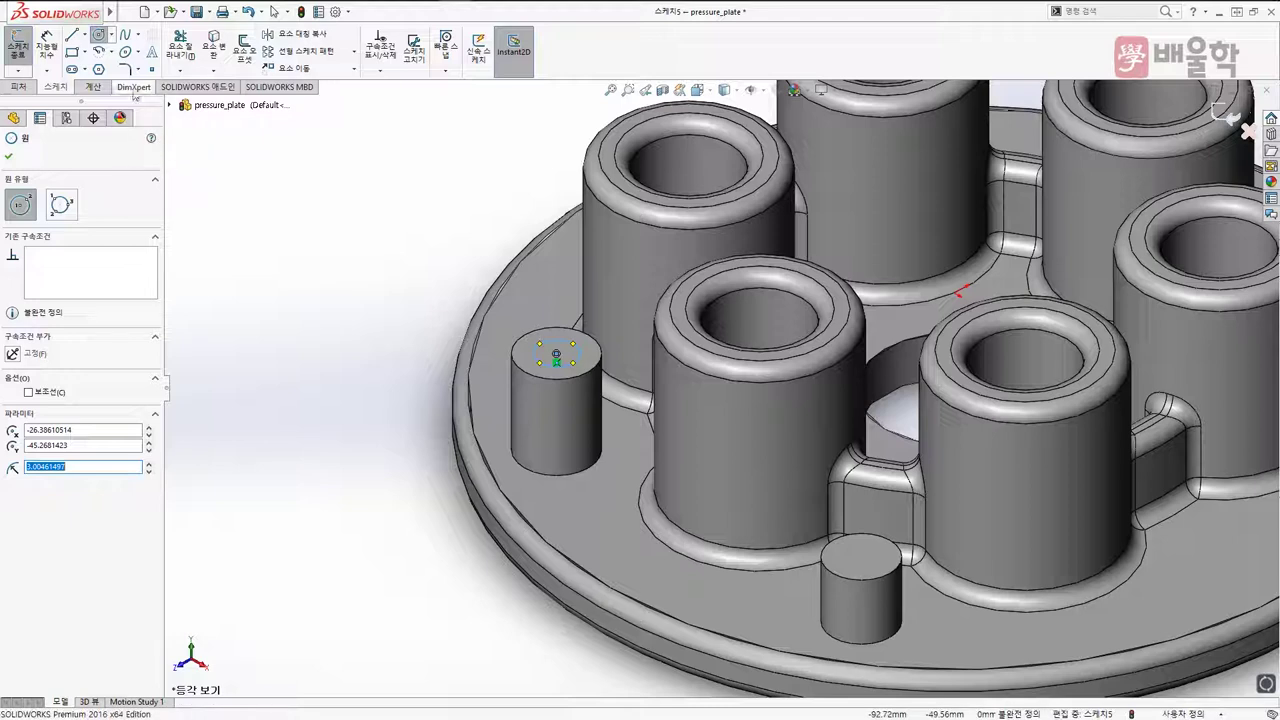
pyautogui.click(18, 87)
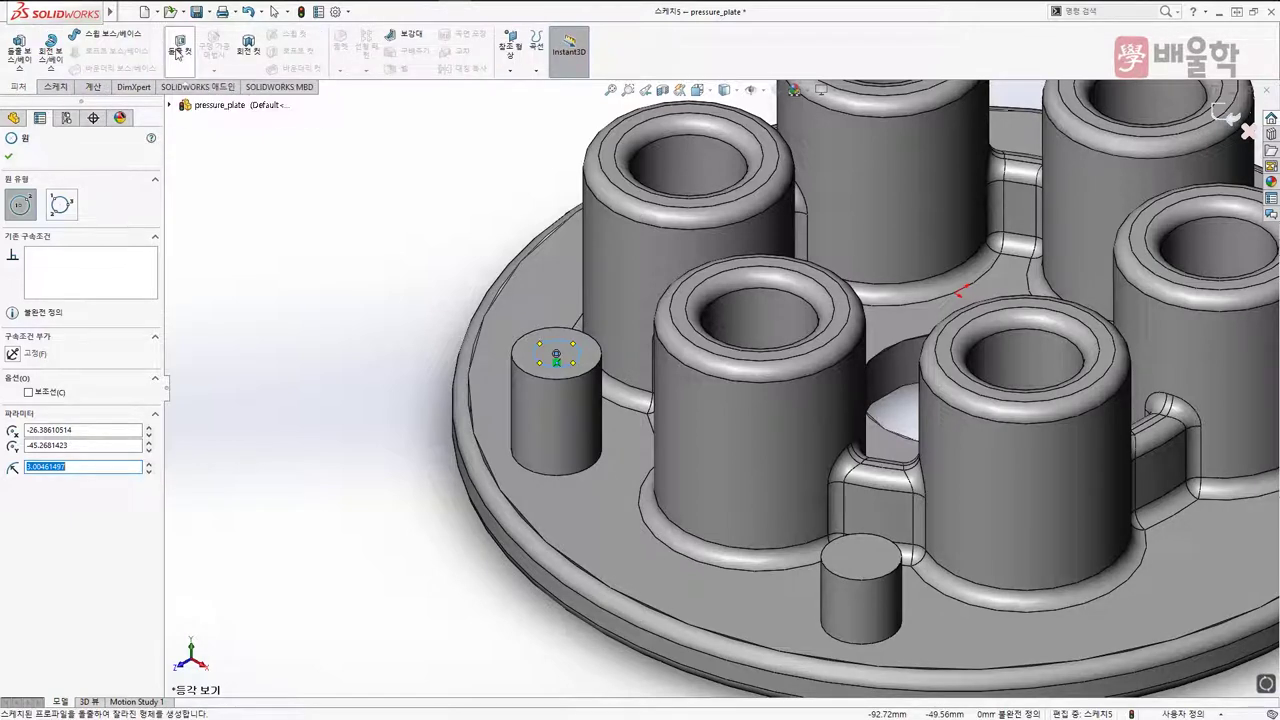
pyautogui.click(177, 54)
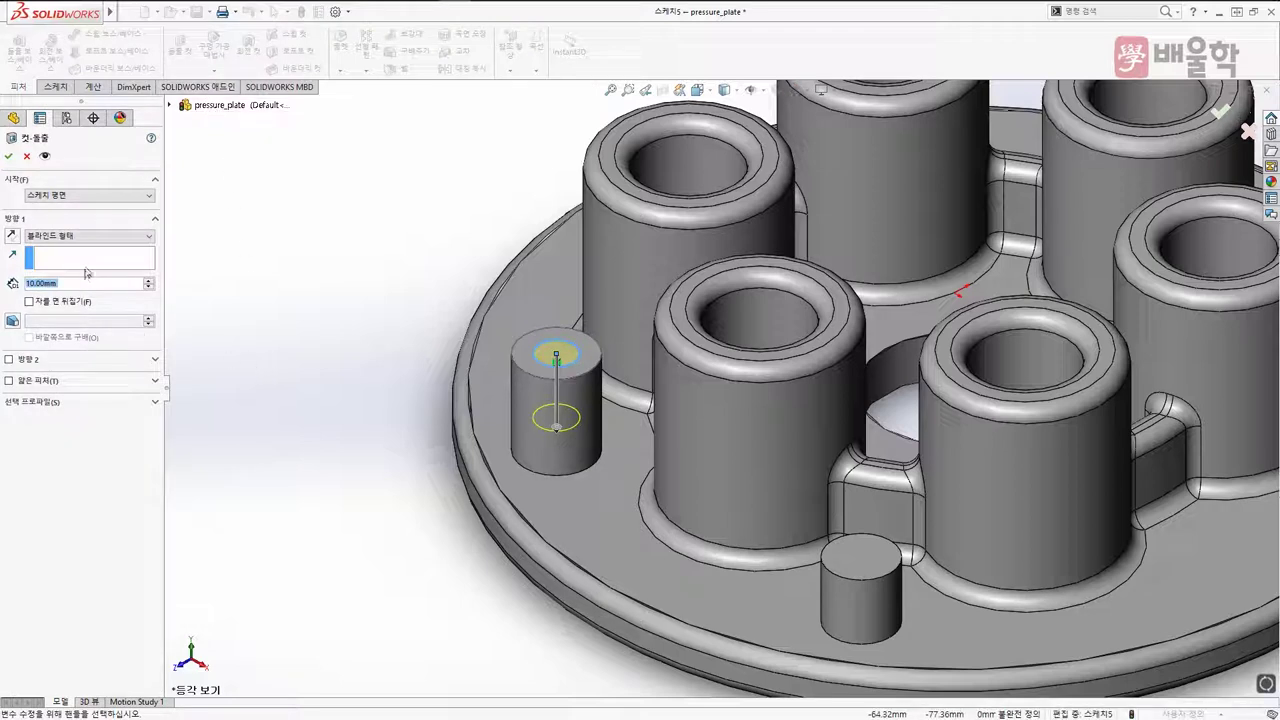
pyautogui.click(70, 238)
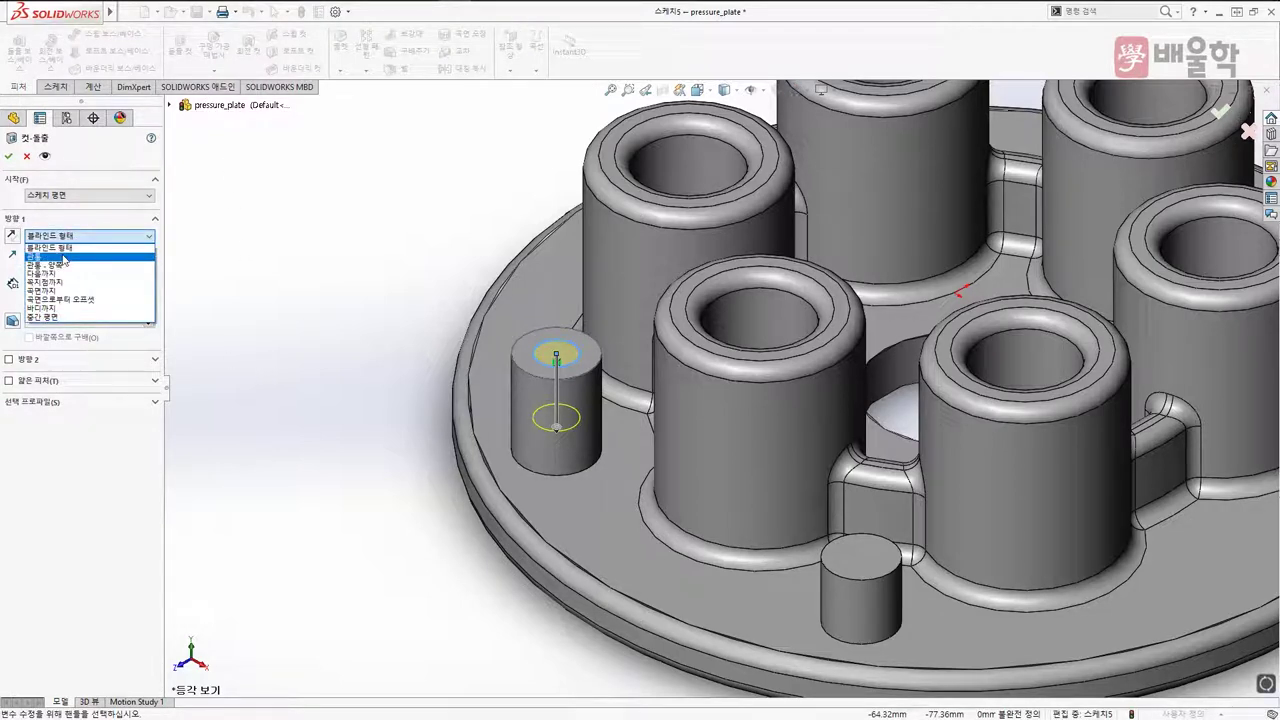
pyautogui.click(64, 258)
pyautogui.click(9, 158)
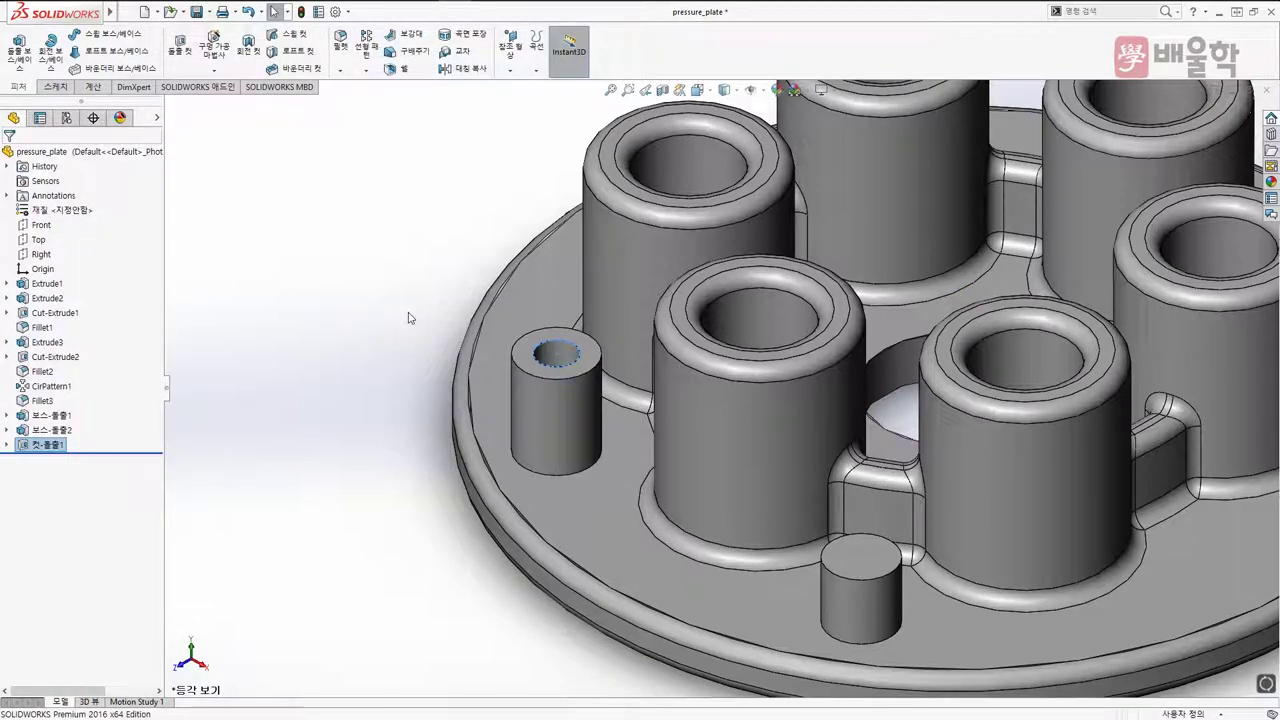
# Start a fillet with a 5 mm radius on the outer top edge of the drilled boss
pyautogui.moveTo(436, 366)
pyautogui.mouseDown(button='middle')
pyautogui.moveTo(460, 130)
pyautogui.moveTo(434, 480)
pyautogui.moveTo(451, 131)
pyautogui.moveTo(448, 358)
pyautogui.mouseUp(button='middle')
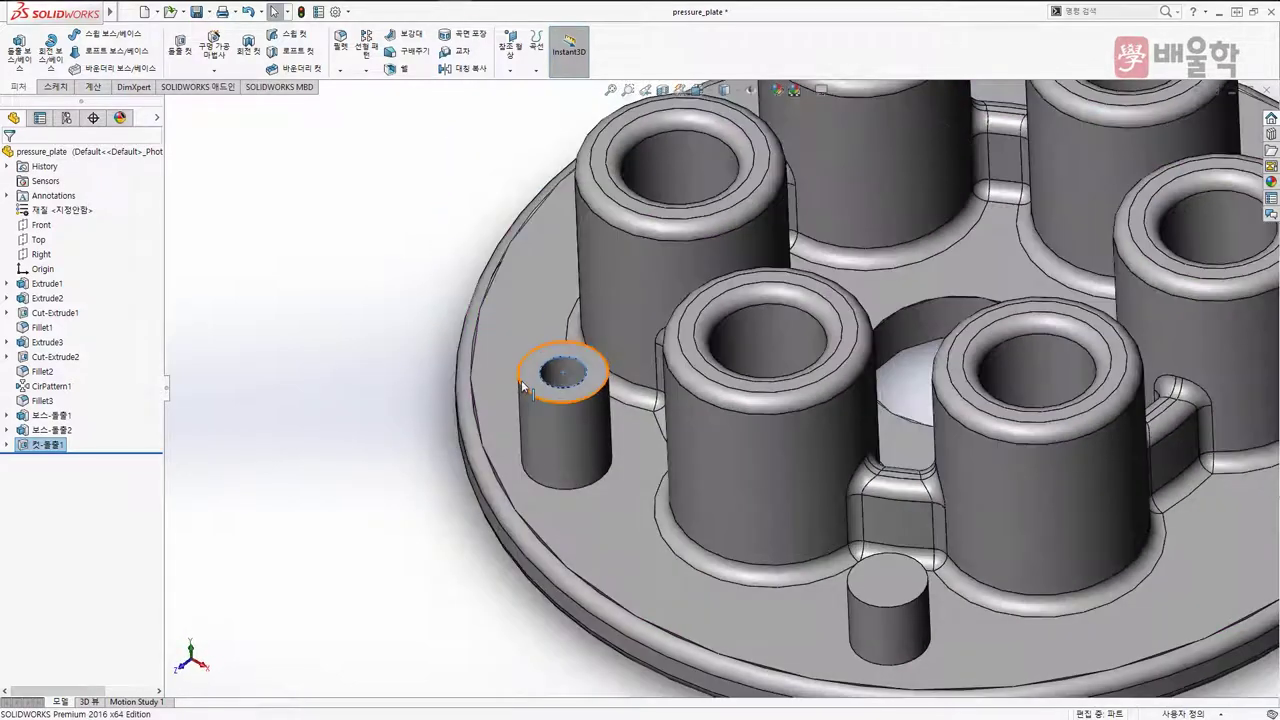
pyautogui.click(340, 50)
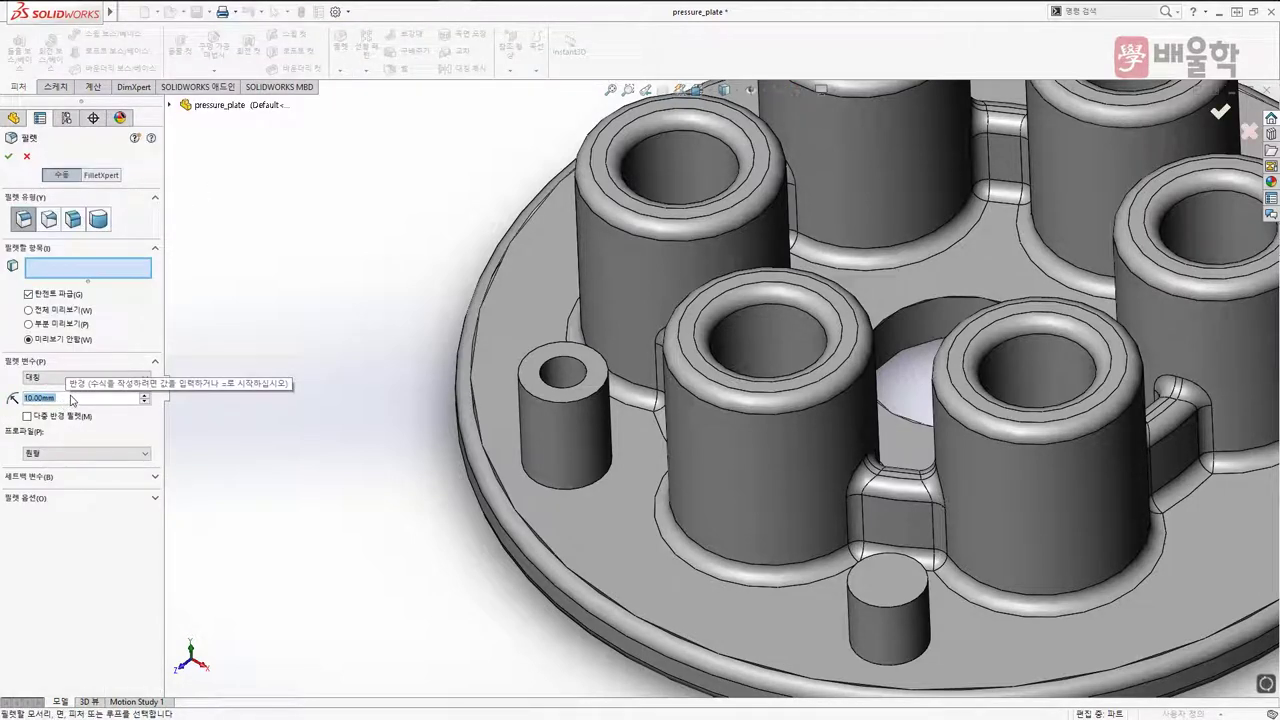
pyautogui.write('5')
pyautogui.press('Return')
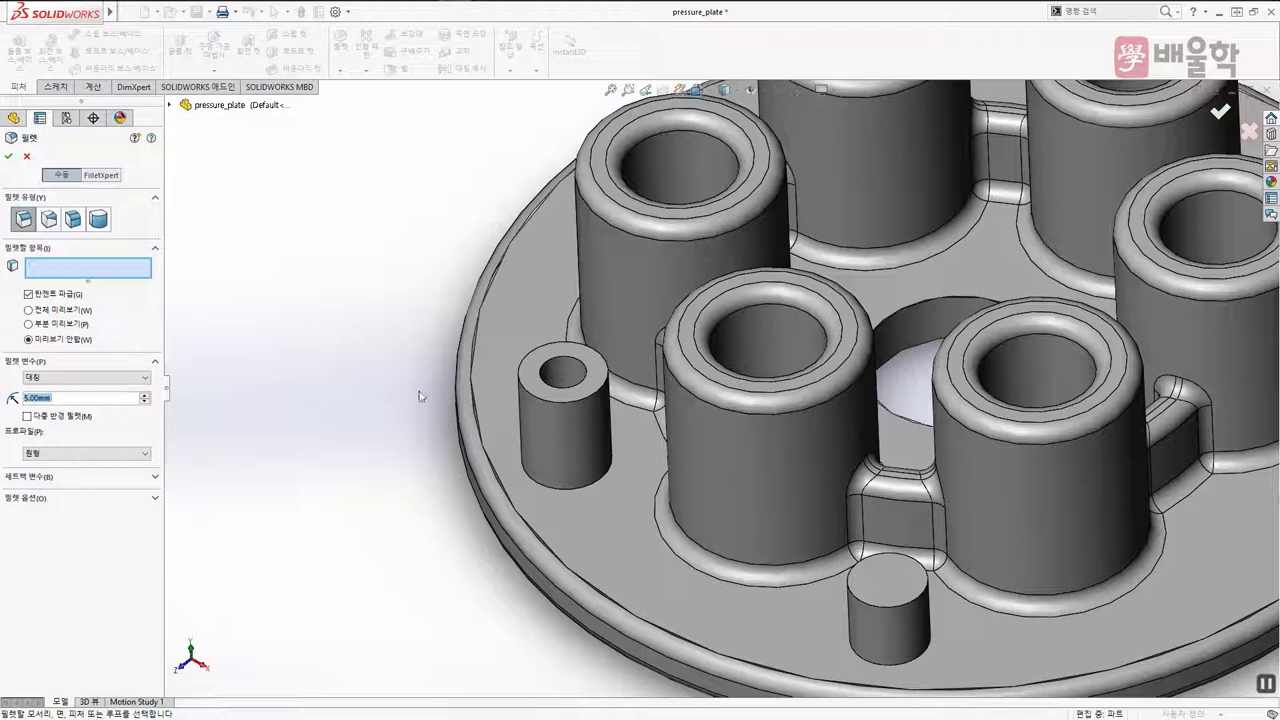
pyautogui.click(521, 369)
pyautogui.moveTo(352, 326); pyautogui.dragTo(412, 336)
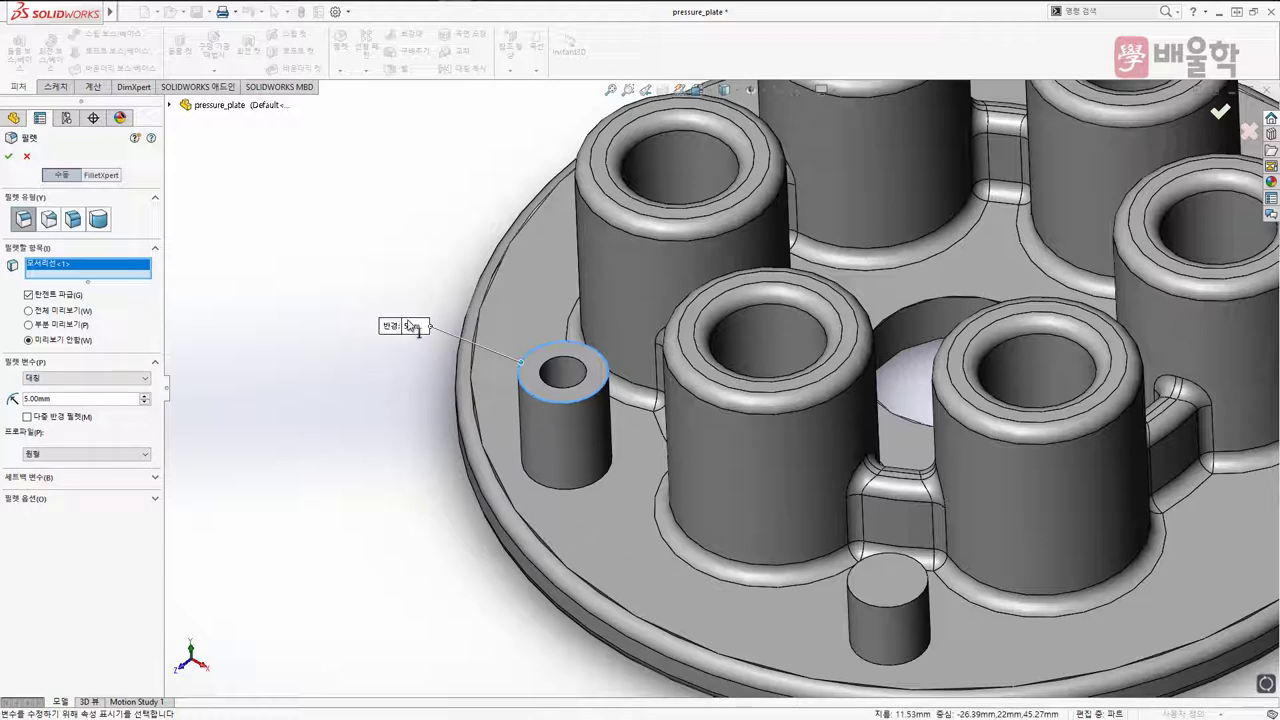
# Set the fillet radius to 3 mm in the on-model callout and finish the fillet
pyautogui.click(412, 327)
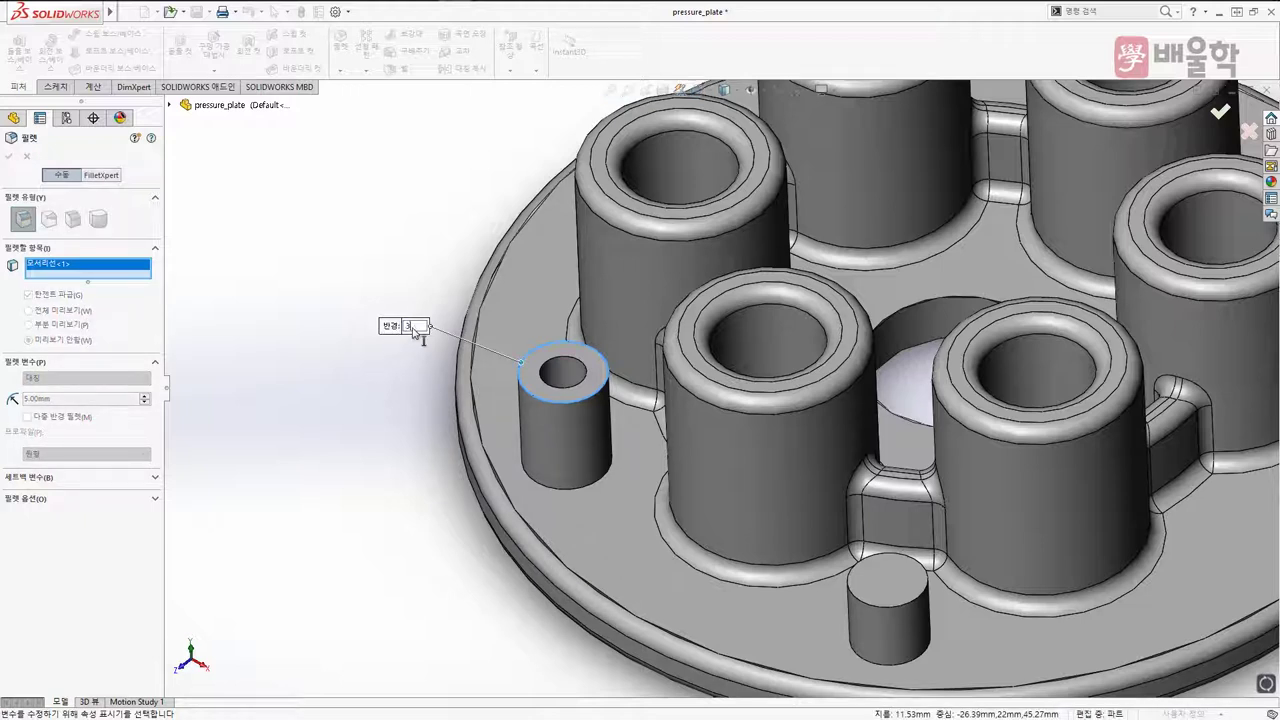
pyautogui.write('3')
pyautogui.press('Return')
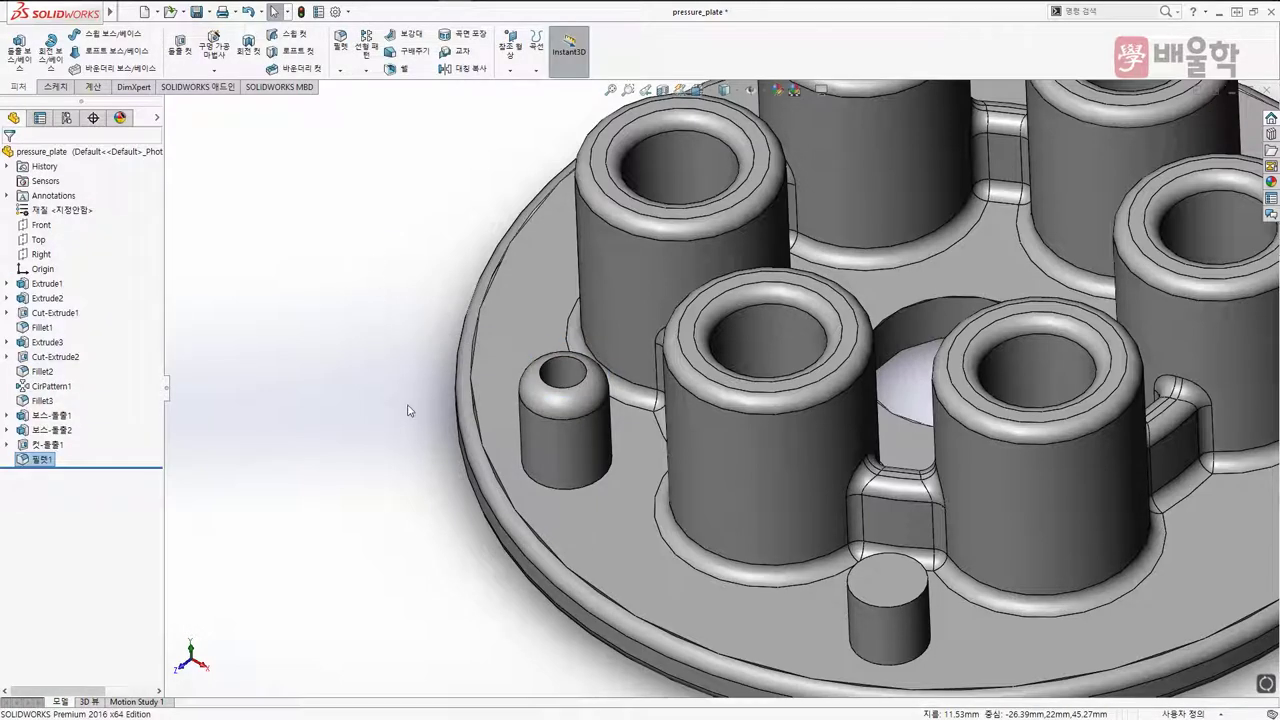
# Change the fillet radius on the drilled boss's top edge to 1 mm through its on-model dimension
pyautogui.click(531, 395)
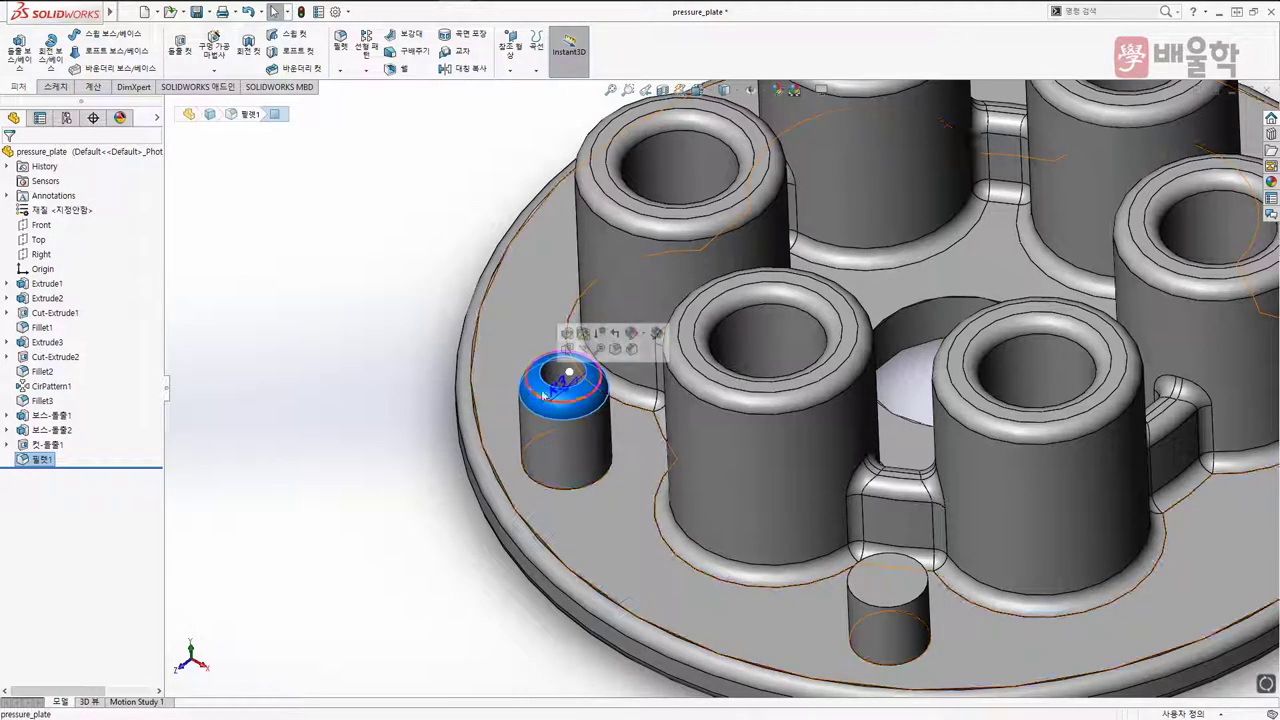
pyautogui.click(420, 374)
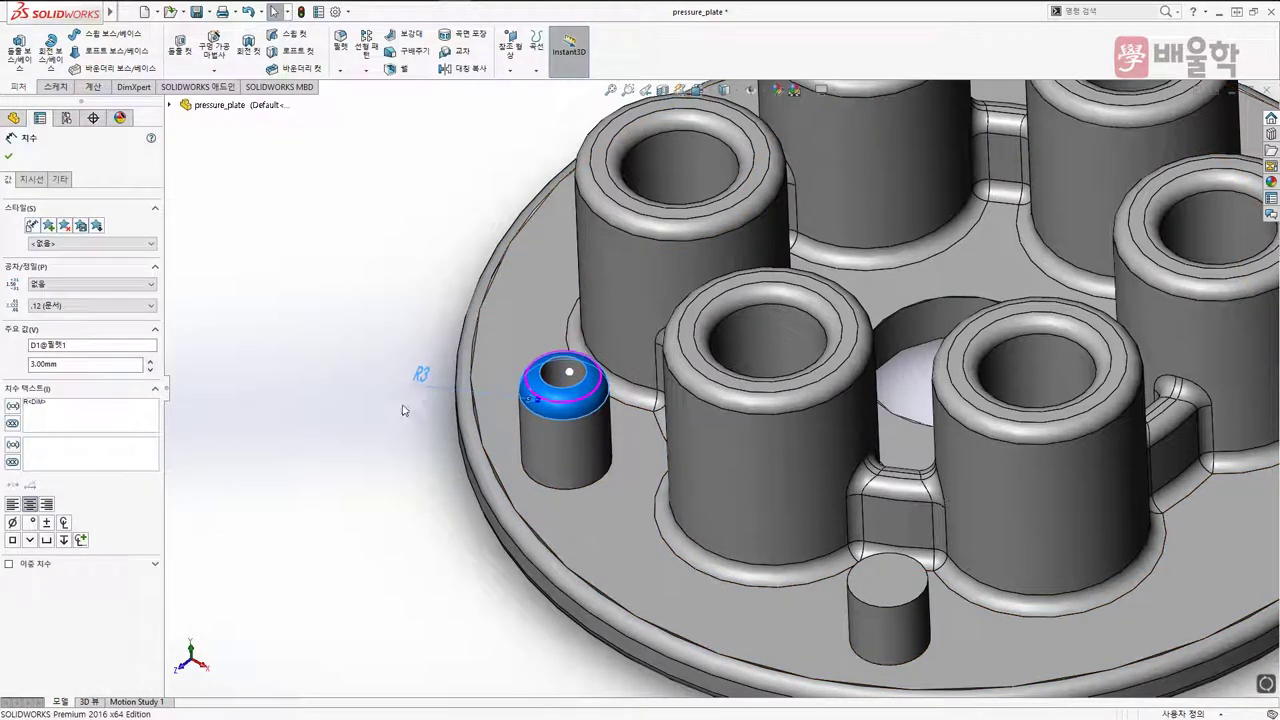
pyautogui.press('Escape')
pyautogui.doubleClick(420, 374)
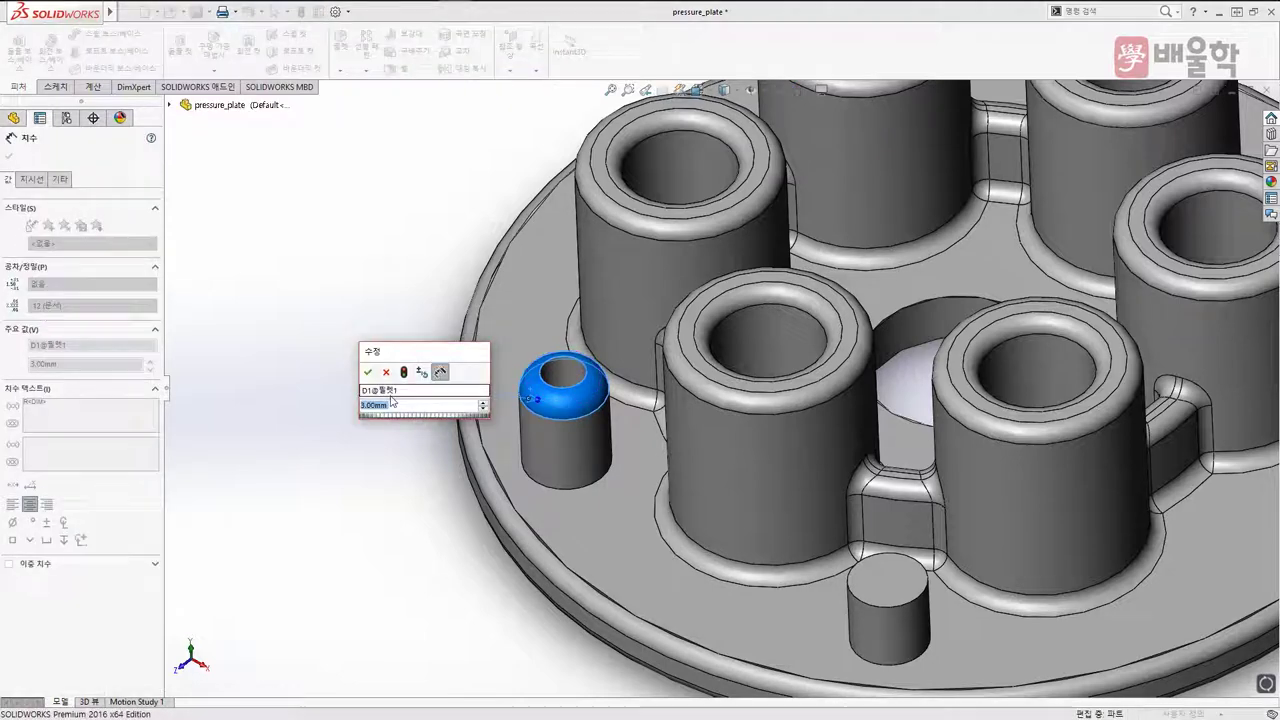
pyautogui.write('1')
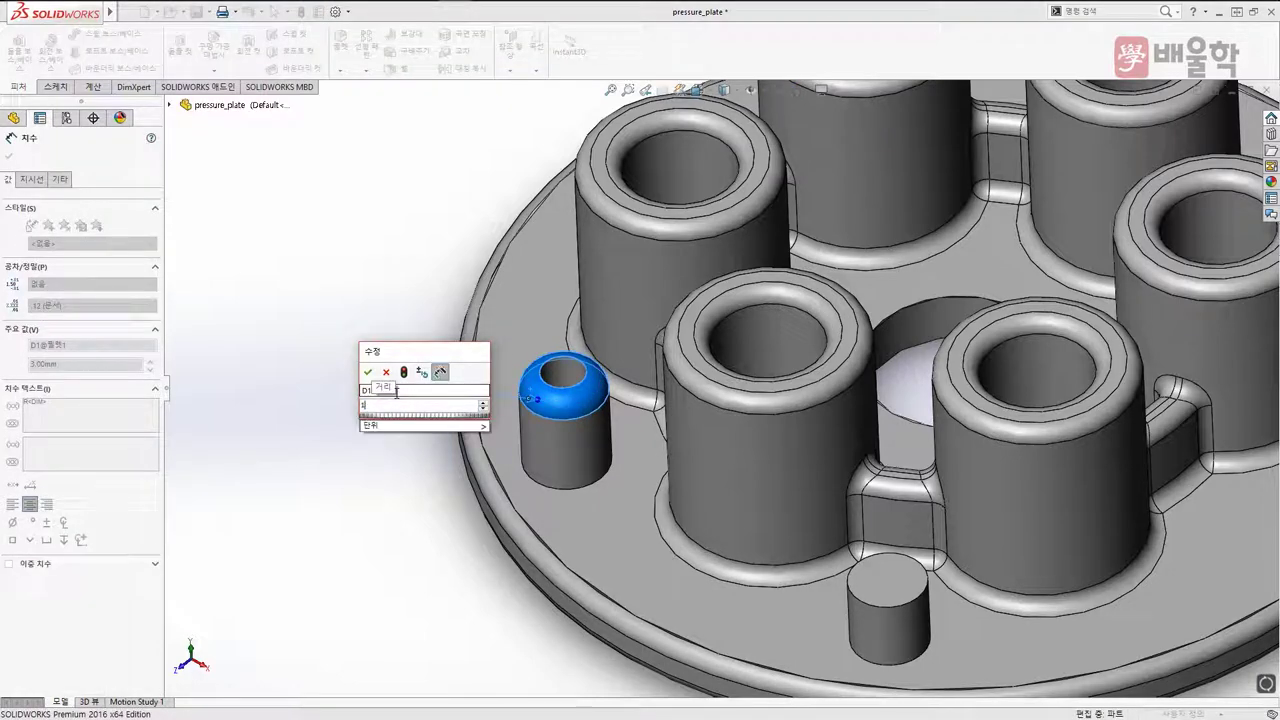
pyautogui.press('Return')
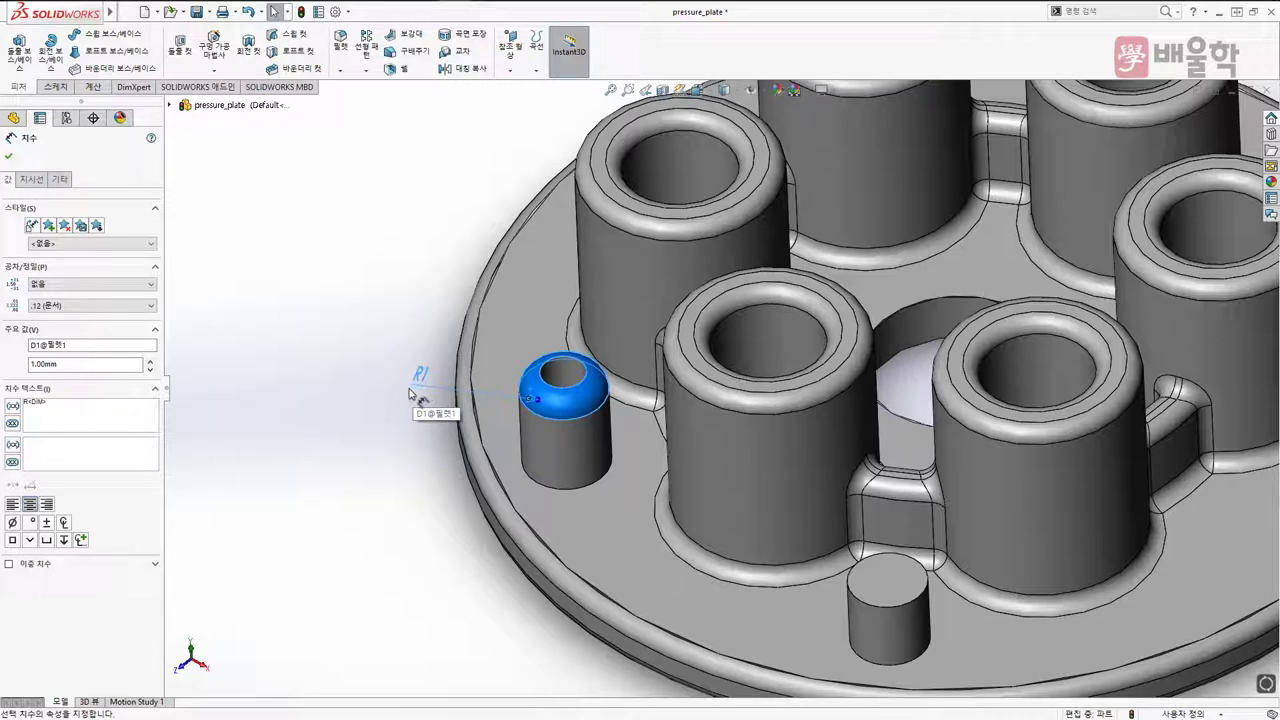
pyautogui.click(408, 395)
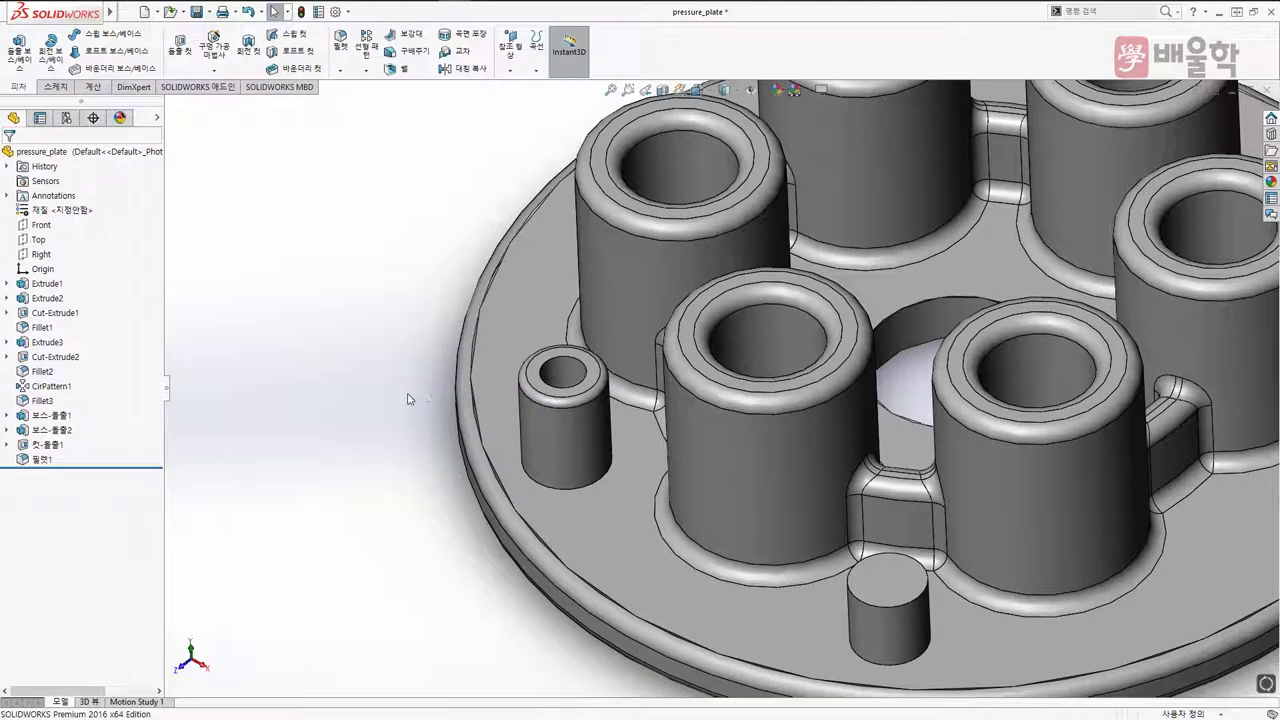
# Edit the fillet feature on the drilled boss and set its radius to 2 mm in the callout
pyautogui.click(523, 382)
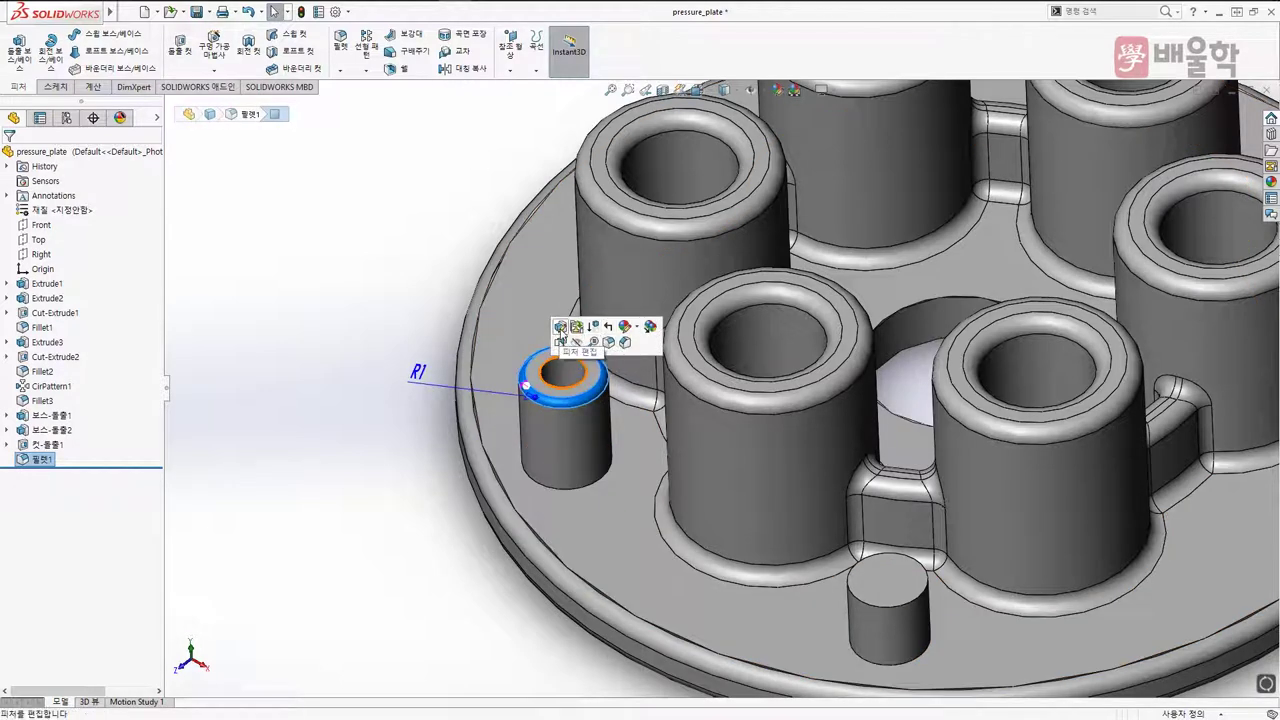
pyautogui.click(561, 328)
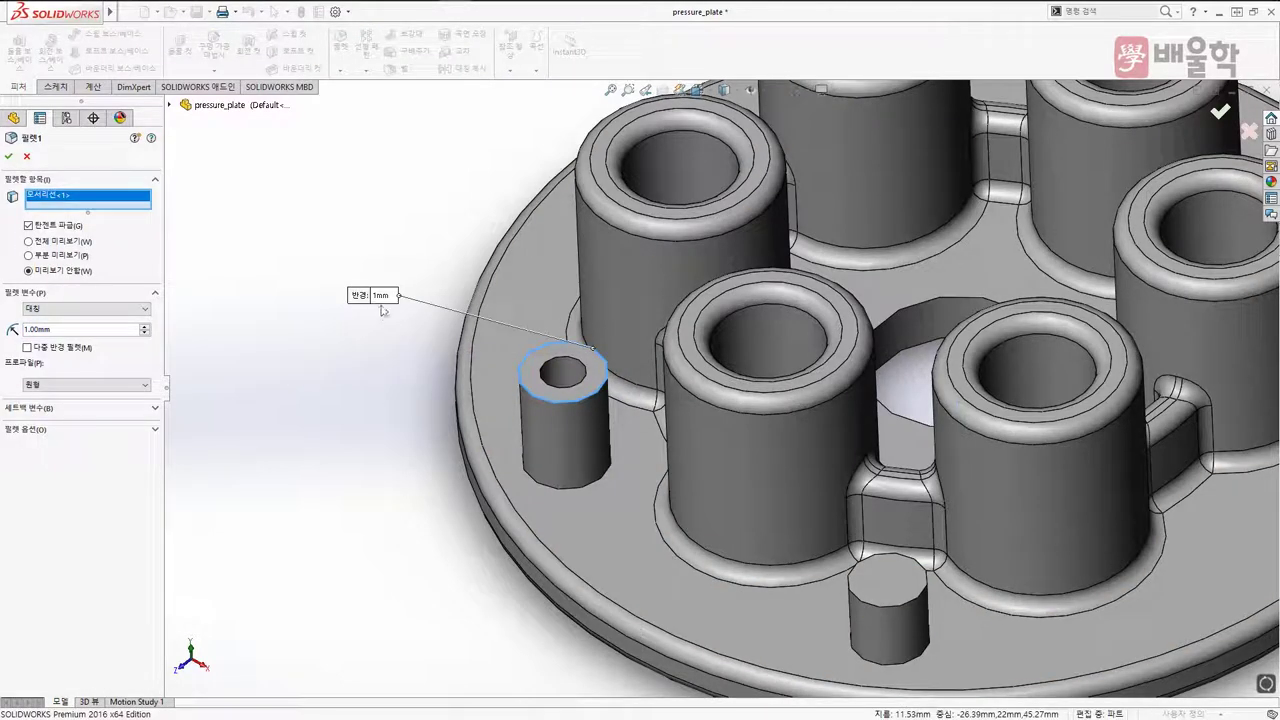
pyautogui.click(394, 298)
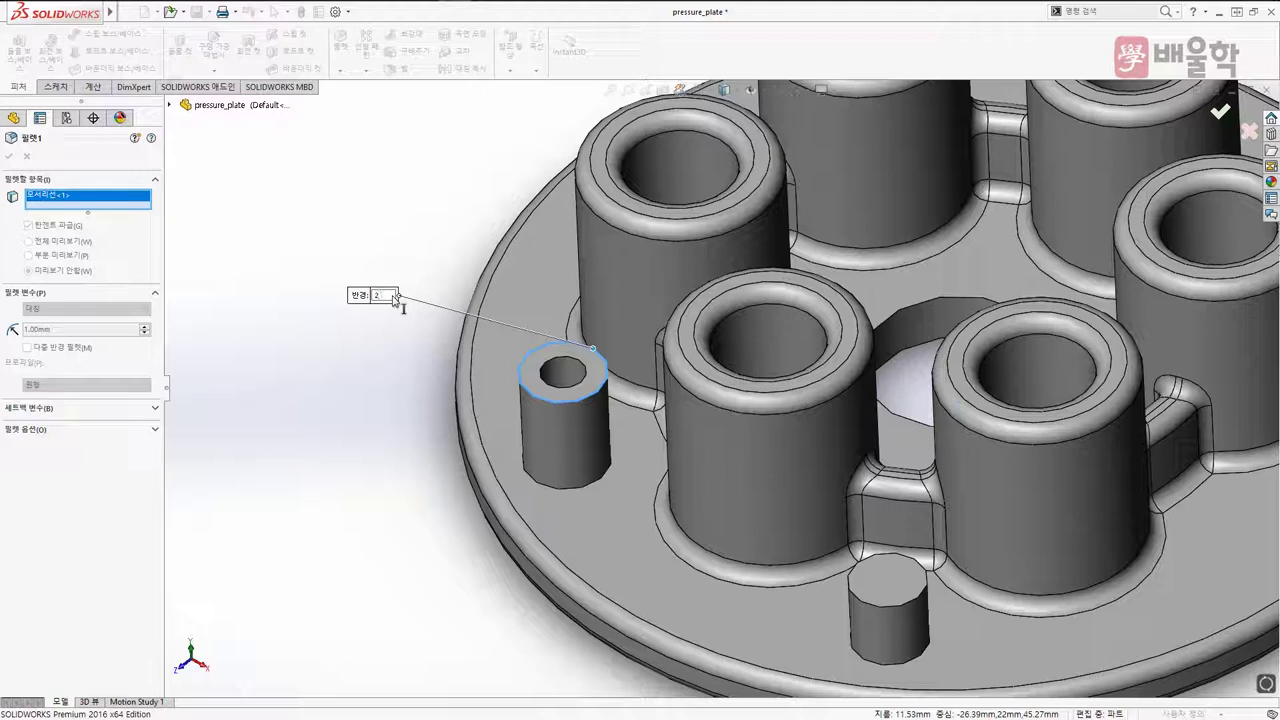
pyautogui.write('2')
pyautogui.press('Return')
pyautogui.press('Return')
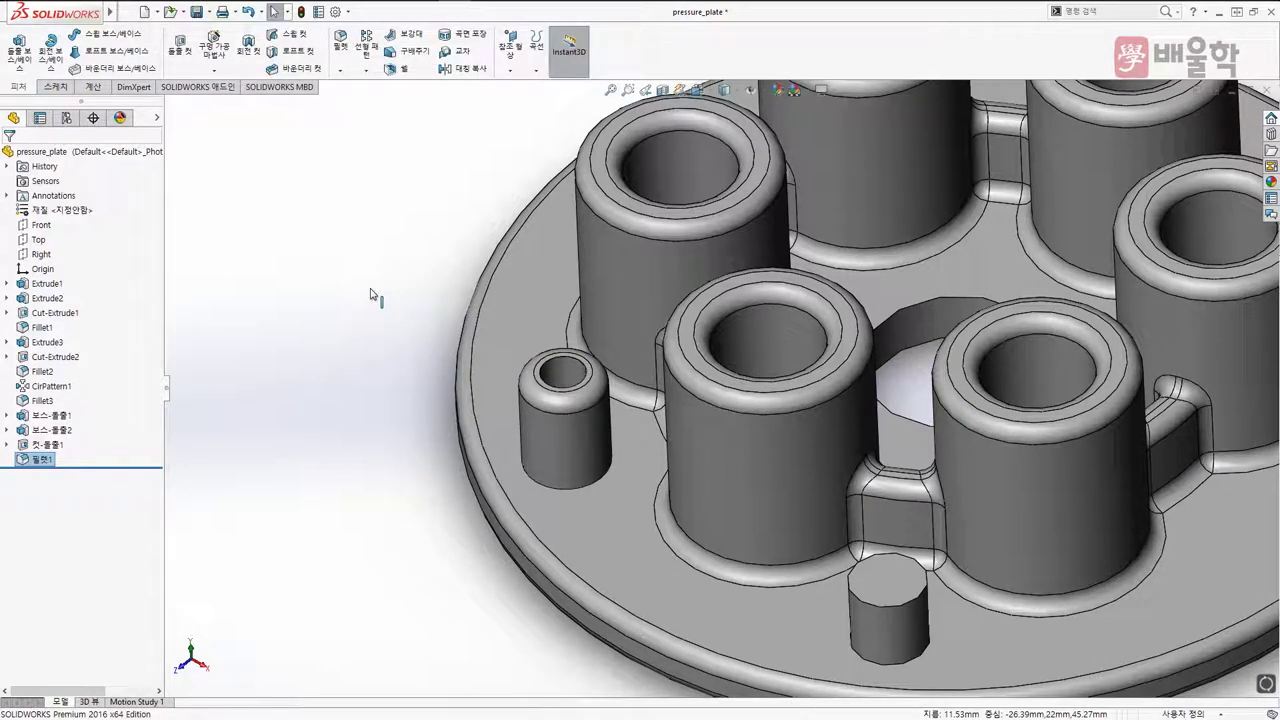
# Edit the drilled boss's extrusion to a blind depth of 30 mm in both Direction 1 and Direction 2
pyautogui.click(548, 435)
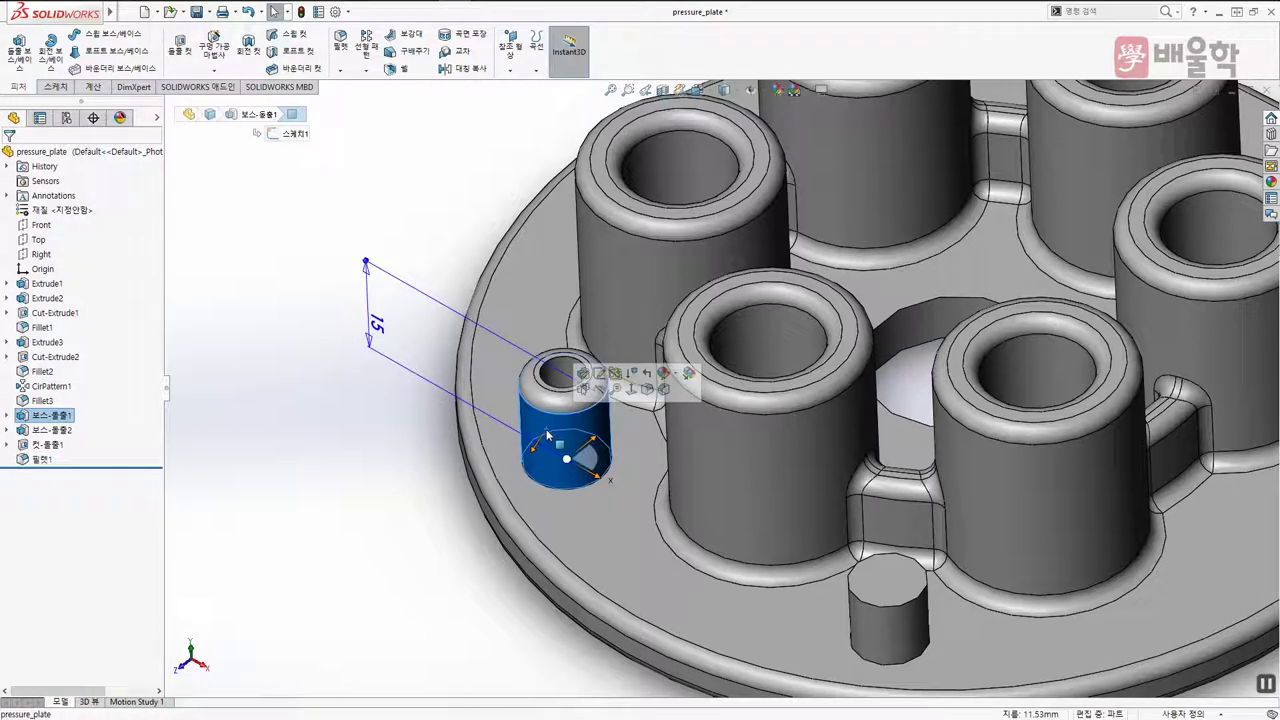
pyautogui.click(383, 428)
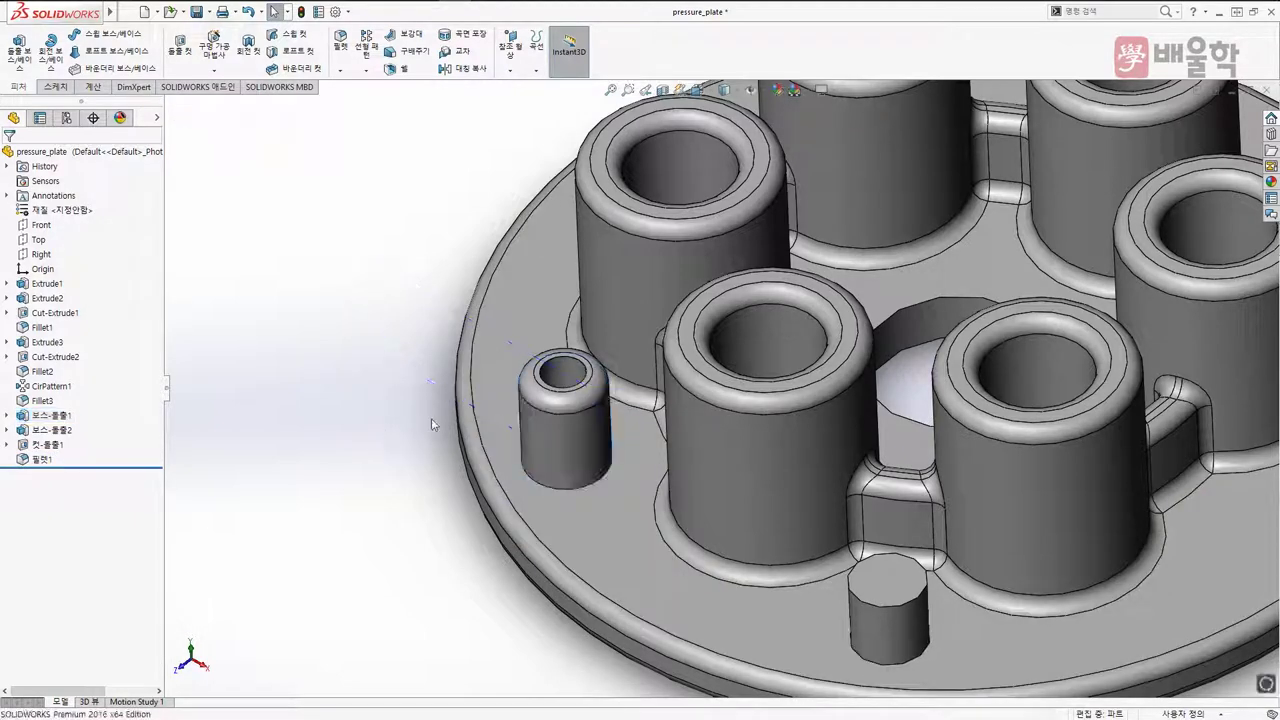
pyautogui.click(536, 431)
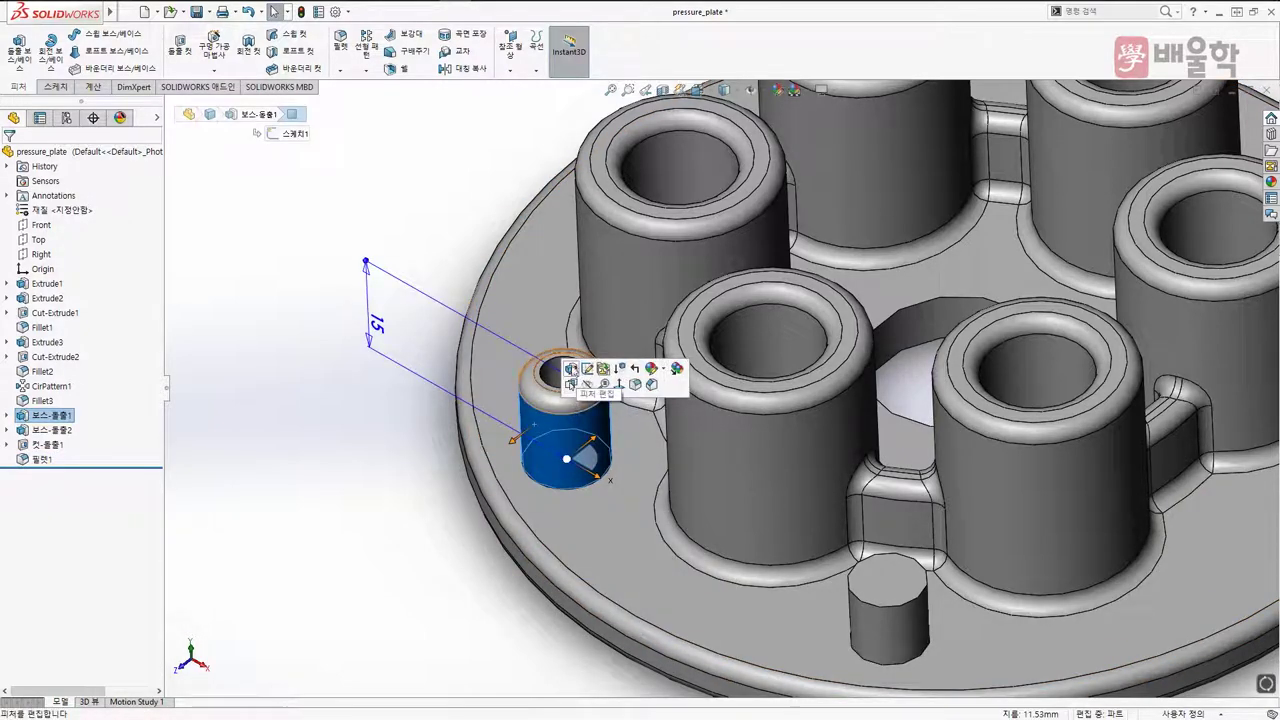
pyautogui.click(570, 369)
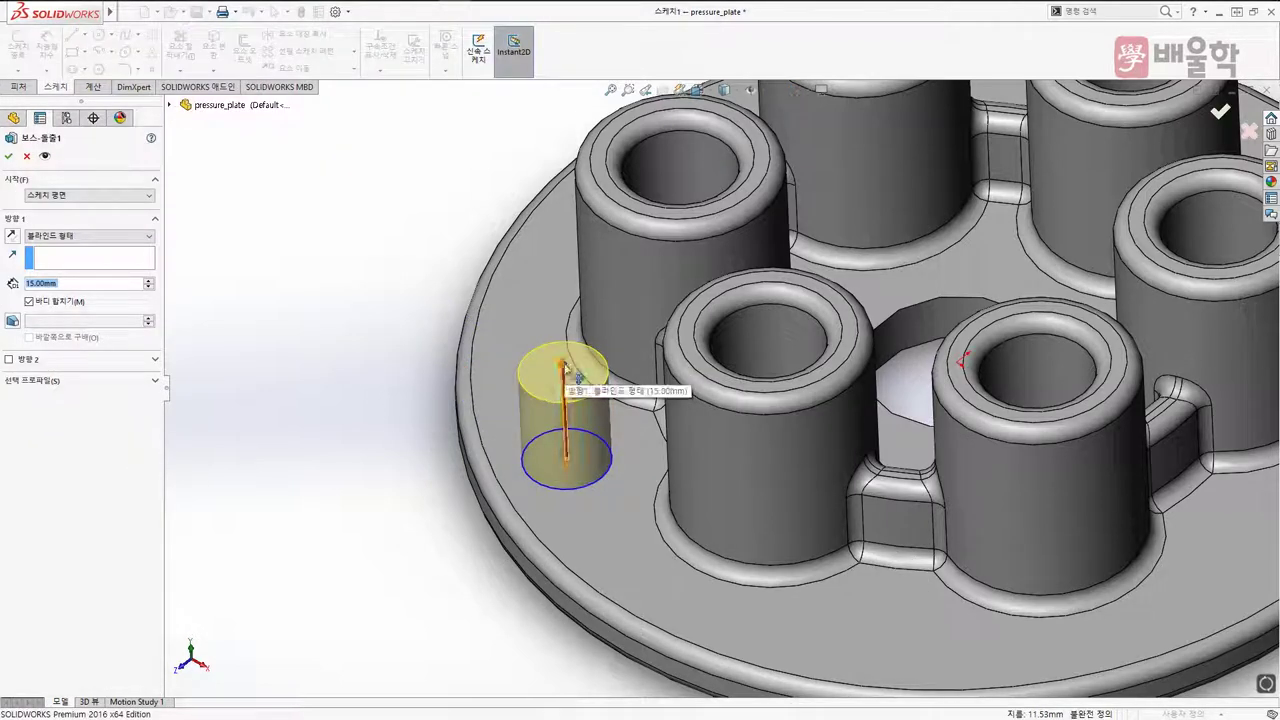
pyautogui.moveTo(568, 365)
pyautogui.mouseDown()
pyautogui.moveTo(576, 310)
pyautogui.moveTo(571, 366)
pyautogui.moveTo(590, 355)
pyautogui.moveTo(563, 346)
pyautogui.moveTo(563, 318)
pyautogui.moveTo(550, 355)
pyautogui.moveTo(593, 343)
pyautogui.moveTo(603, 285)
pyautogui.moveTo(583, 348)
pyautogui.moveTo(592, 306)
pyautogui.moveTo(573, 295)
pyautogui.mouseUp()
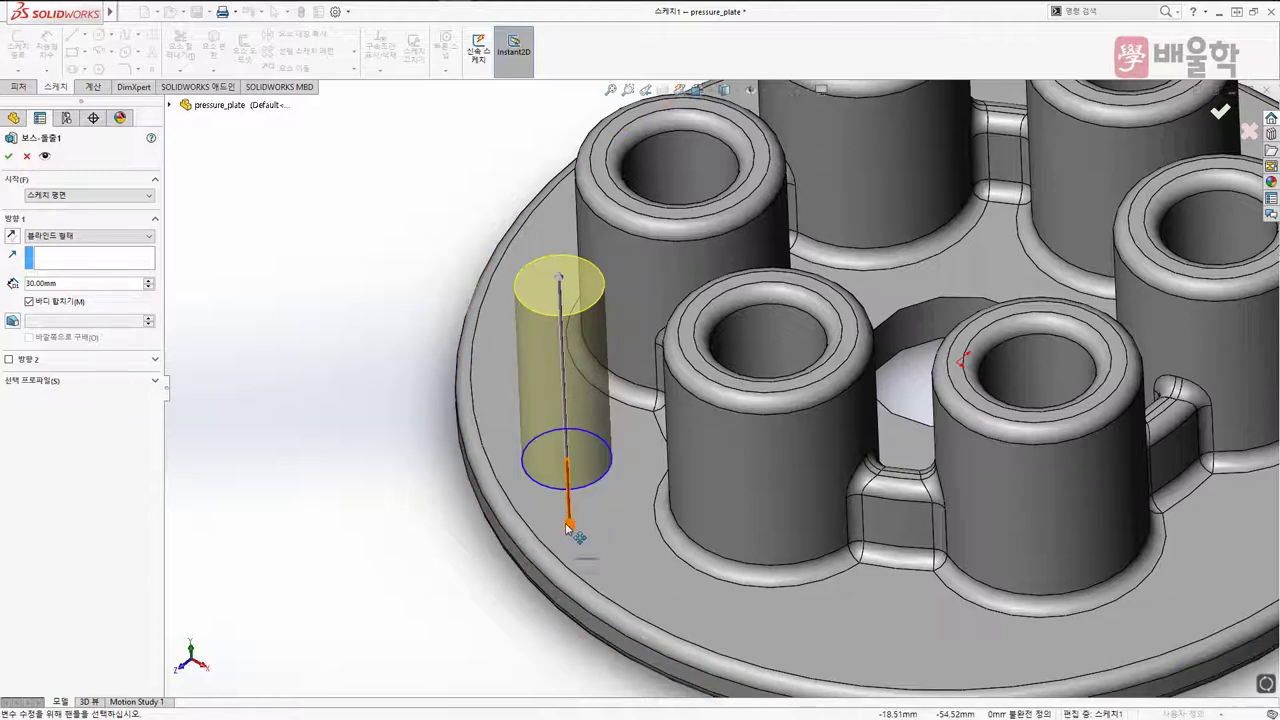
pyautogui.moveTo(566, 527); pyautogui.dragTo(530, 624)
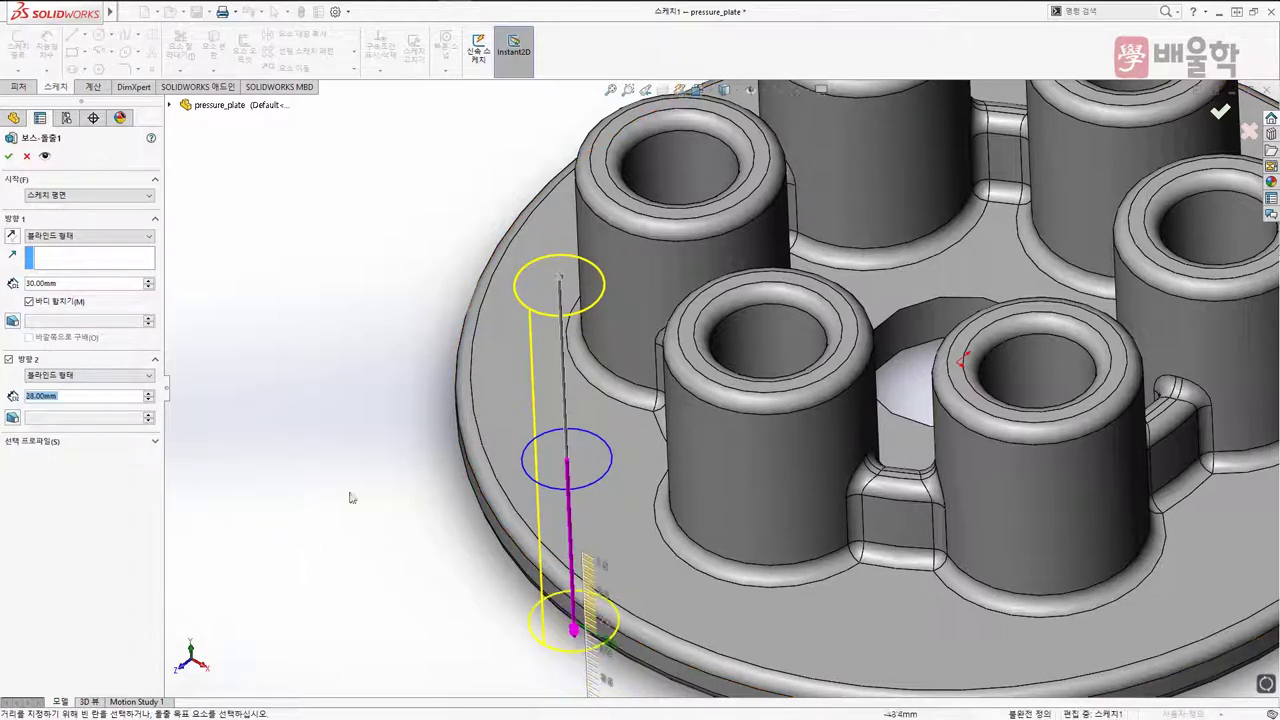
pyautogui.moveTo(575, 635)
pyautogui.mouseDown()
pyautogui.moveTo(597, 657)
pyautogui.moveTo(588, 676)
pyautogui.moveTo(596, 640)
pyautogui.moveTo(583, 645)
pyautogui.moveTo(575, 615)
pyautogui.mouseUp()
pyautogui.moveTo(492, 620)
pyautogui.mouseDown(button='middle')
pyautogui.moveTo(470, 579)
pyautogui.moveTo(246, 341)
pyautogui.mouseUp(button='middle')
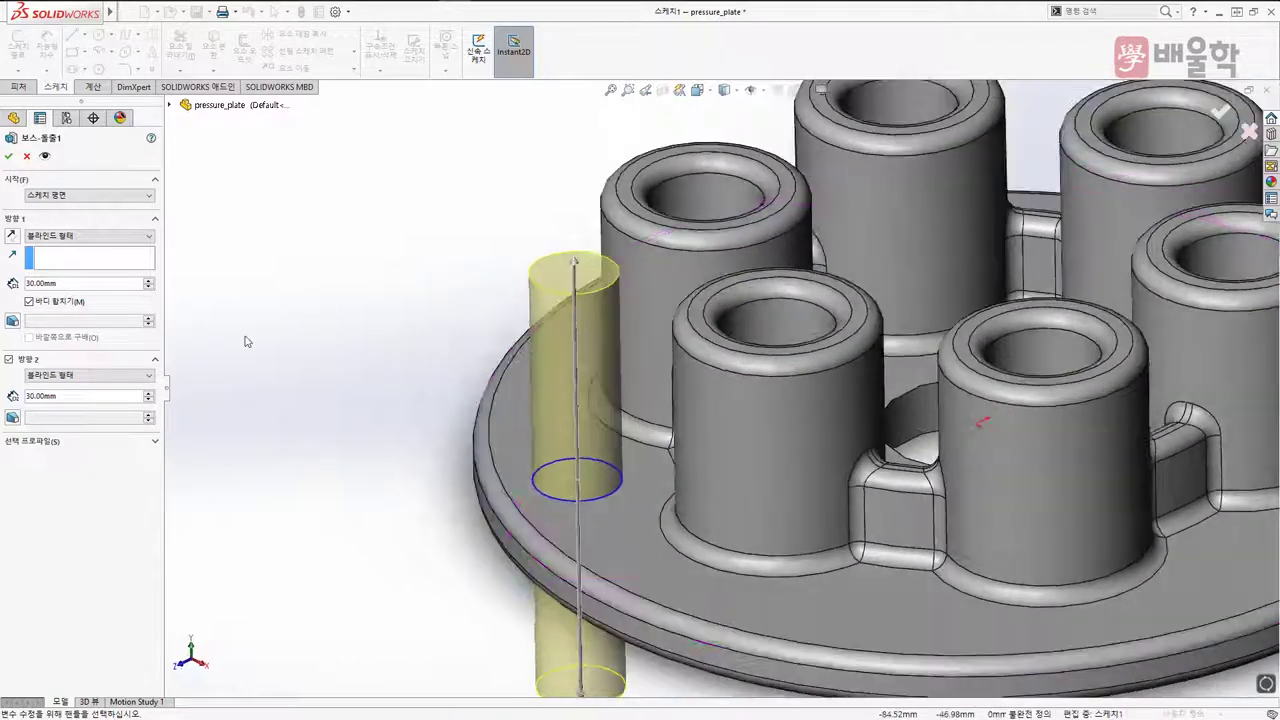
pyautogui.click(9, 156)
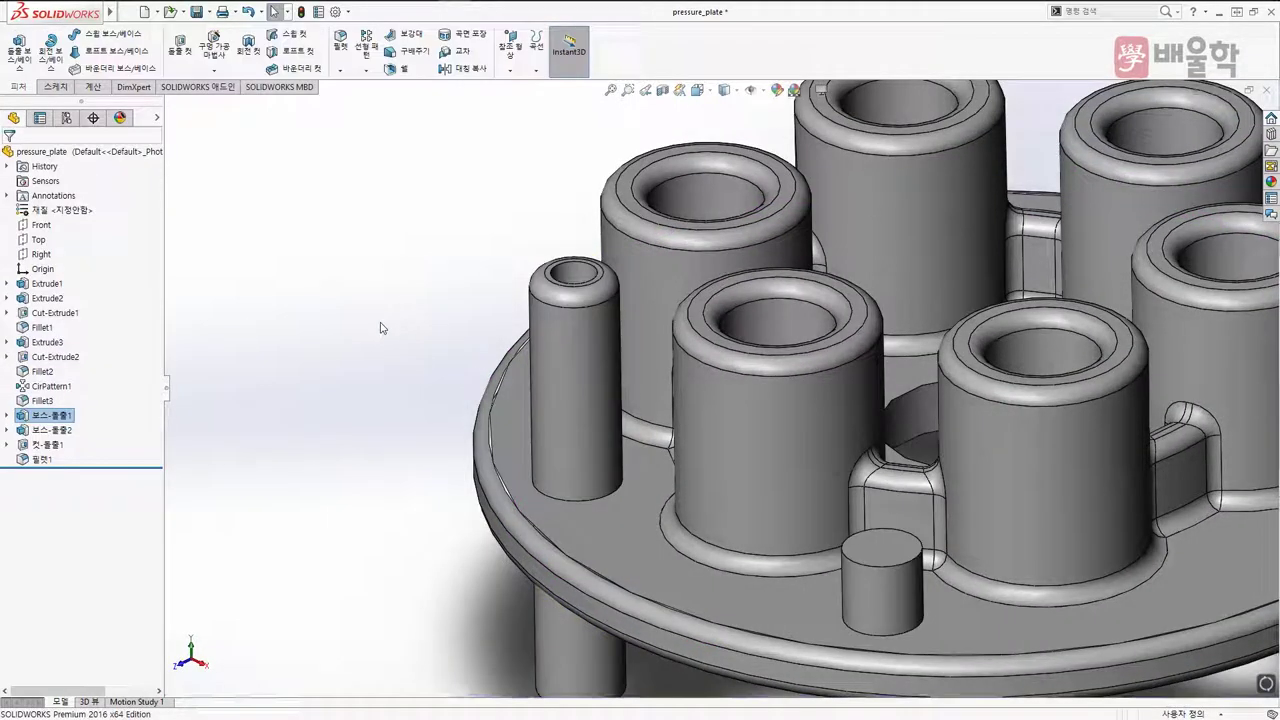
# Roll the feature history back to just before the drilled boss's fillet, and return it to the end
pyautogui.press('f')
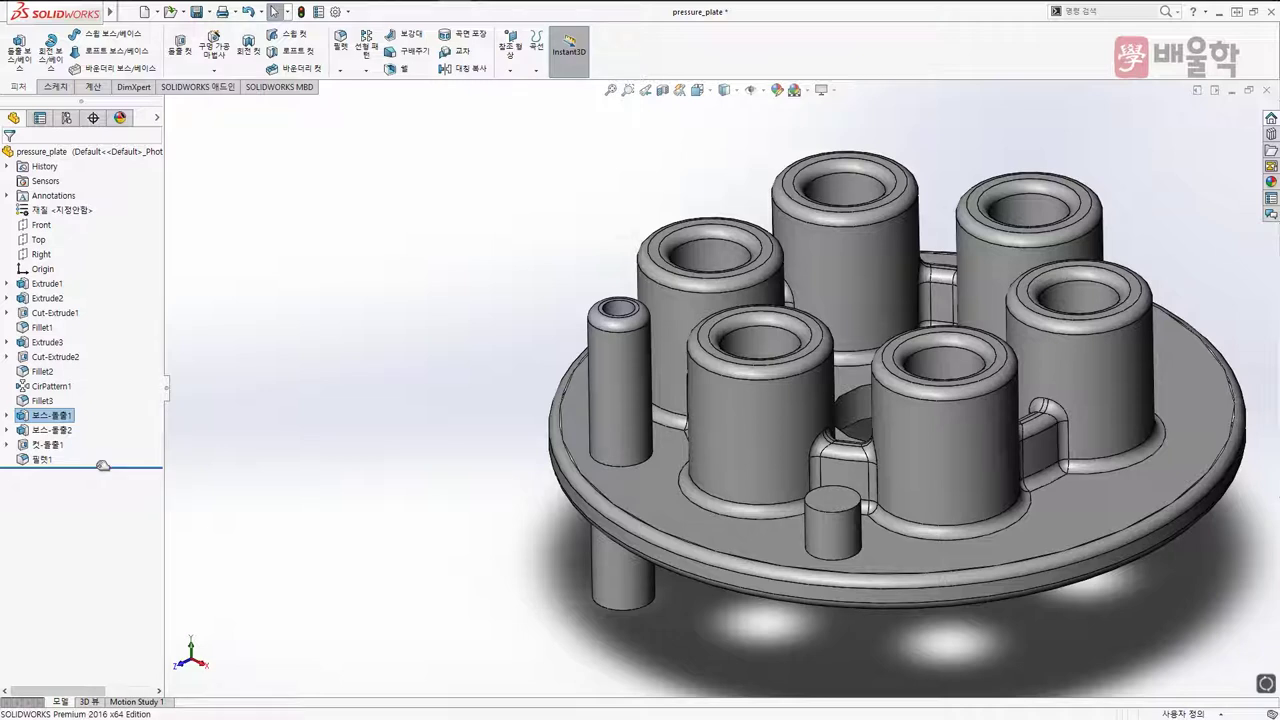
pyautogui.moveTo(103, 465); pyautogui.dragTo(108, 451)
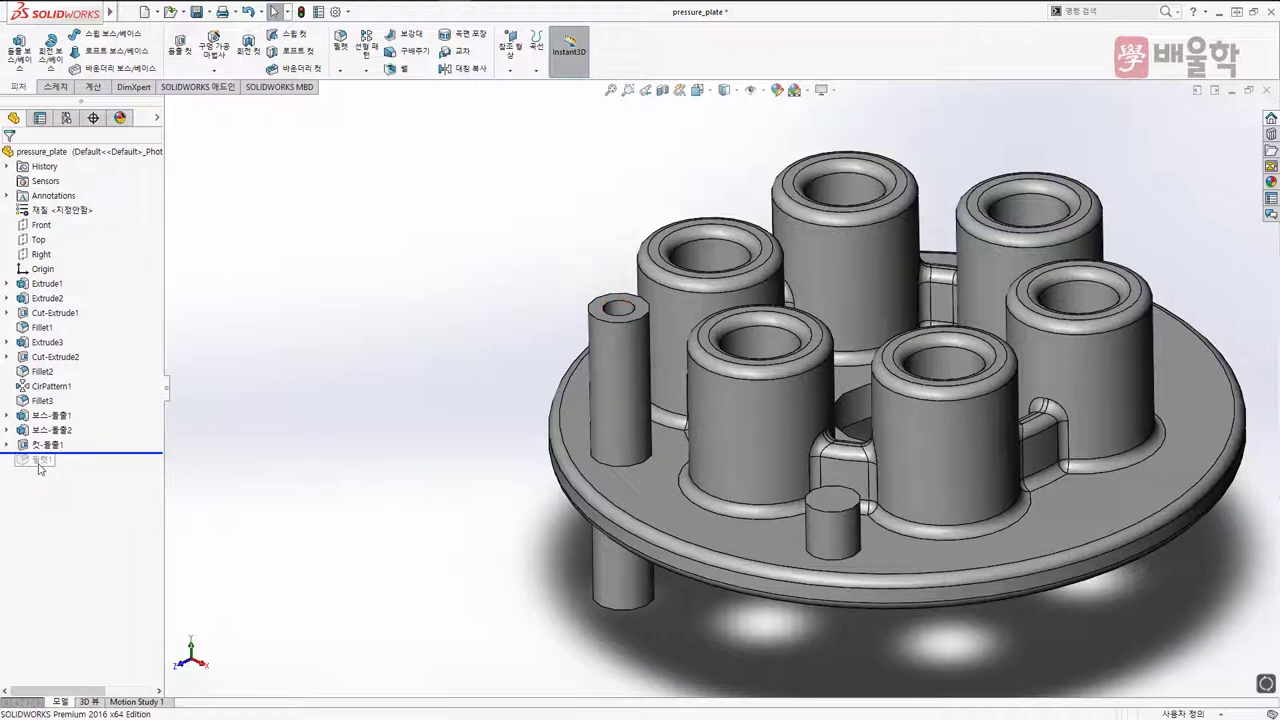
pyautogui.moveTo(100, 452); pyautogui.dragTo(100, 467)
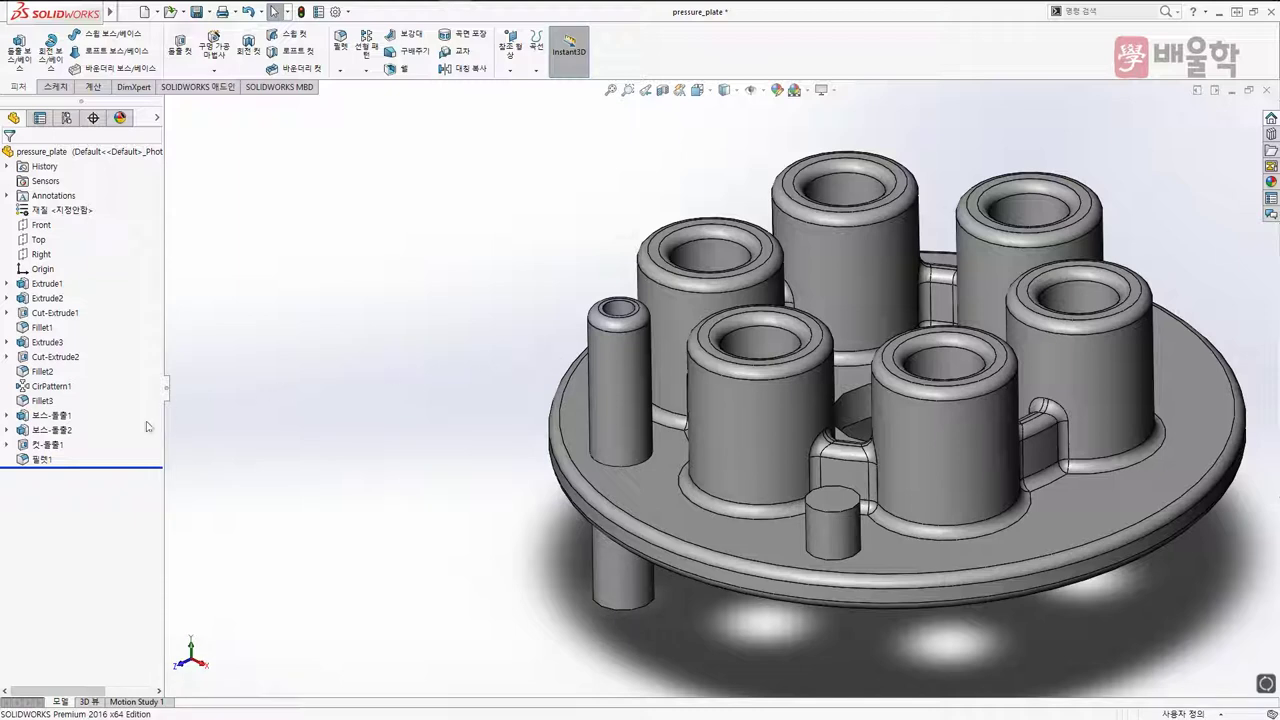
# Roll the history back to just after Extrude1, advance it past Extrude2, and restore it to the end
pyautogui.moveTo(95, 465); pyautogui.dragTo(103, 287)
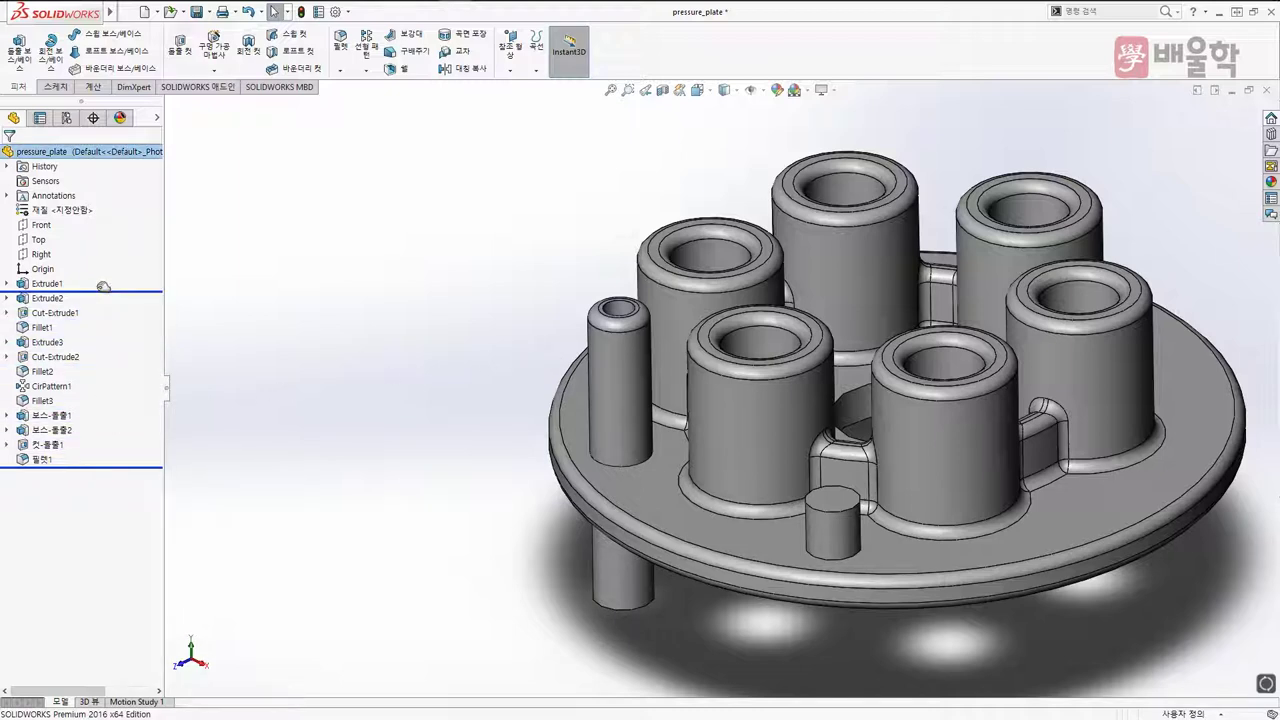
pyautogui.moveTo(103, 287); pyautogui.dragTo(103, 287)
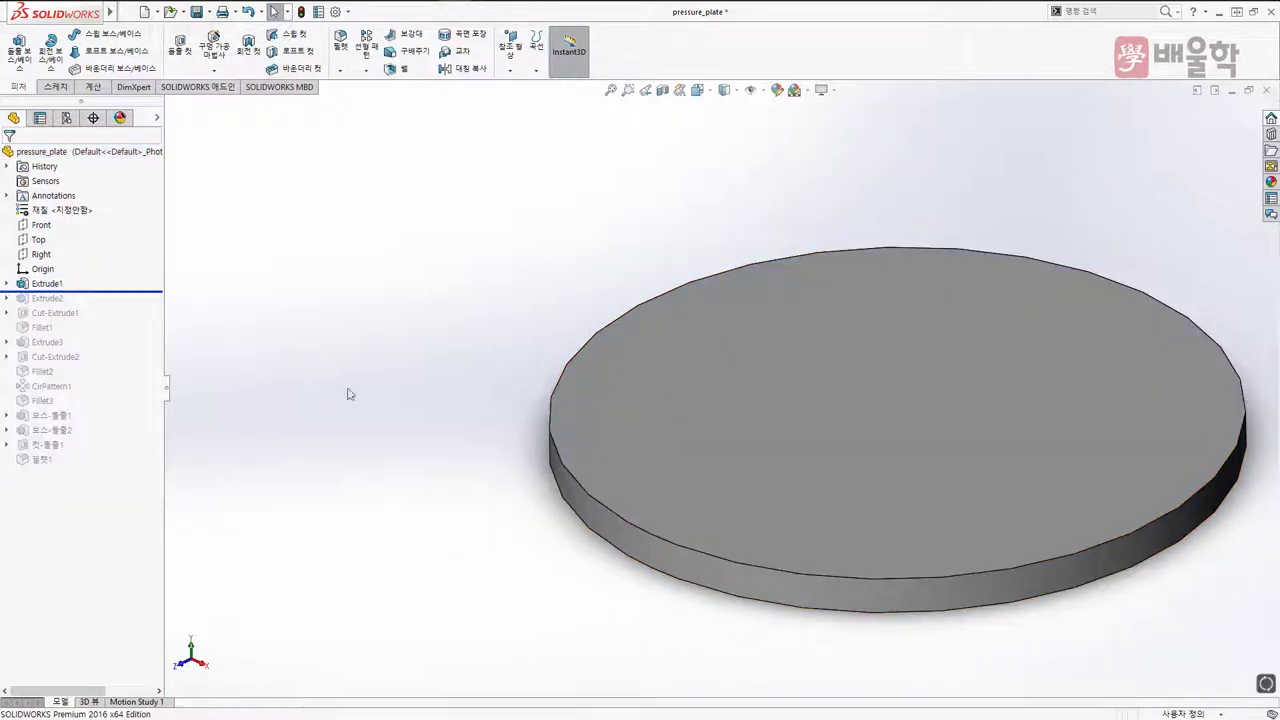
pyautogui.moveTo(112, 291); pyautogui.dragTo(106, 304)
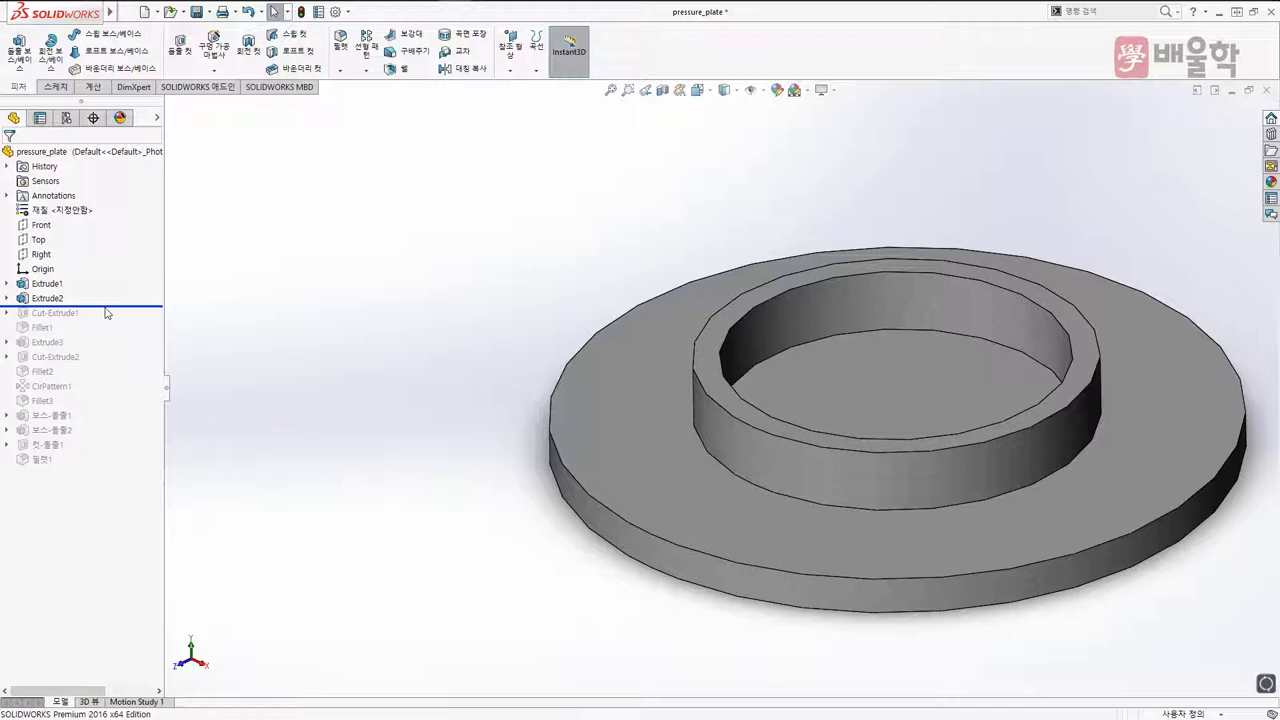
pyautogui.moveTo(106, 306); pyautogui.dragTo(100, 466)
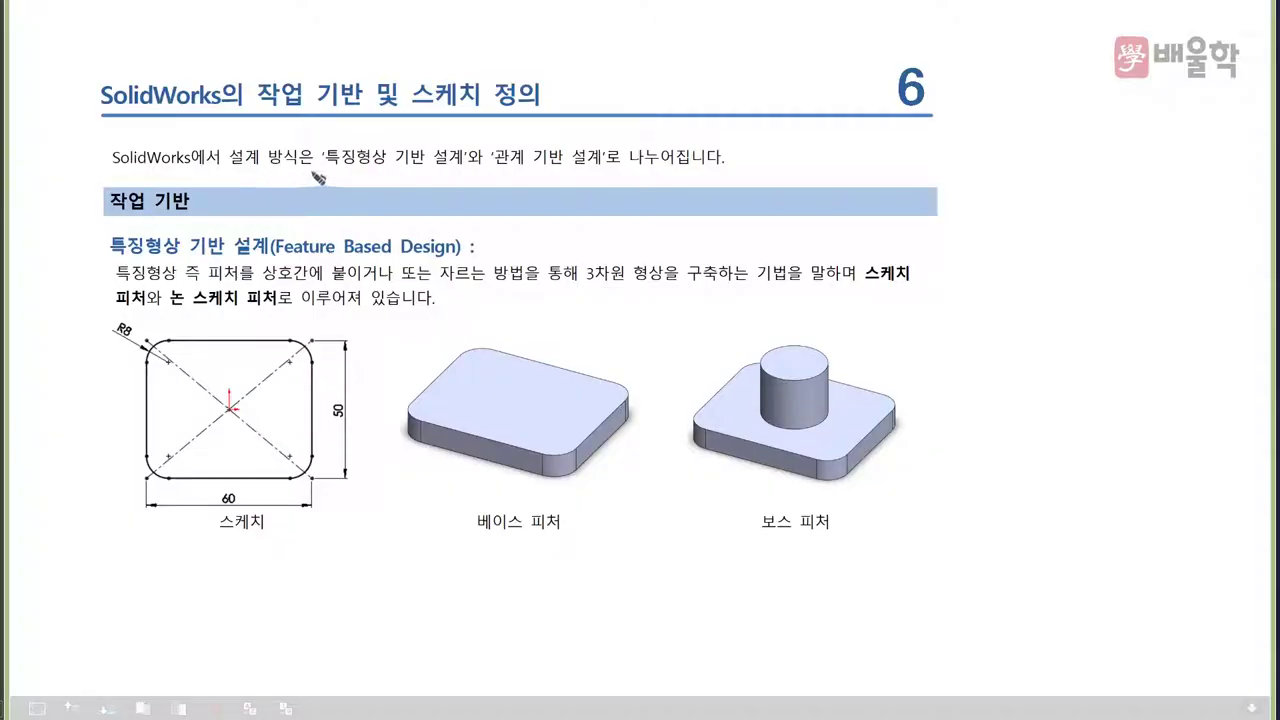
pyautogui.moveTo(327, 169); pyautogui.dragTo(598, 171)
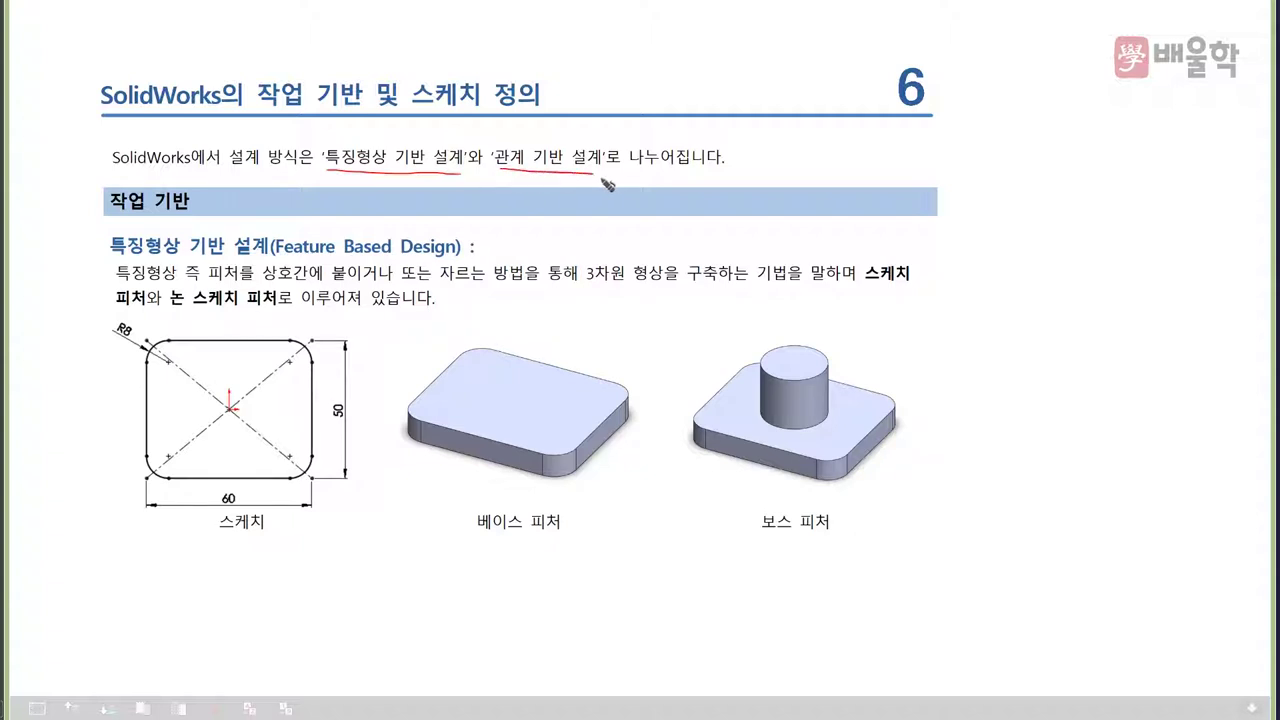
pyautogui.moveTo(112, 256); pyautogui.dragTo(270, 254)
pyautogui.moveTo(852, 283); pyautogui.dragTo(905, 281)
pyautogui.moveTo(114, 309); pyautogui.dragTo(283, 306)
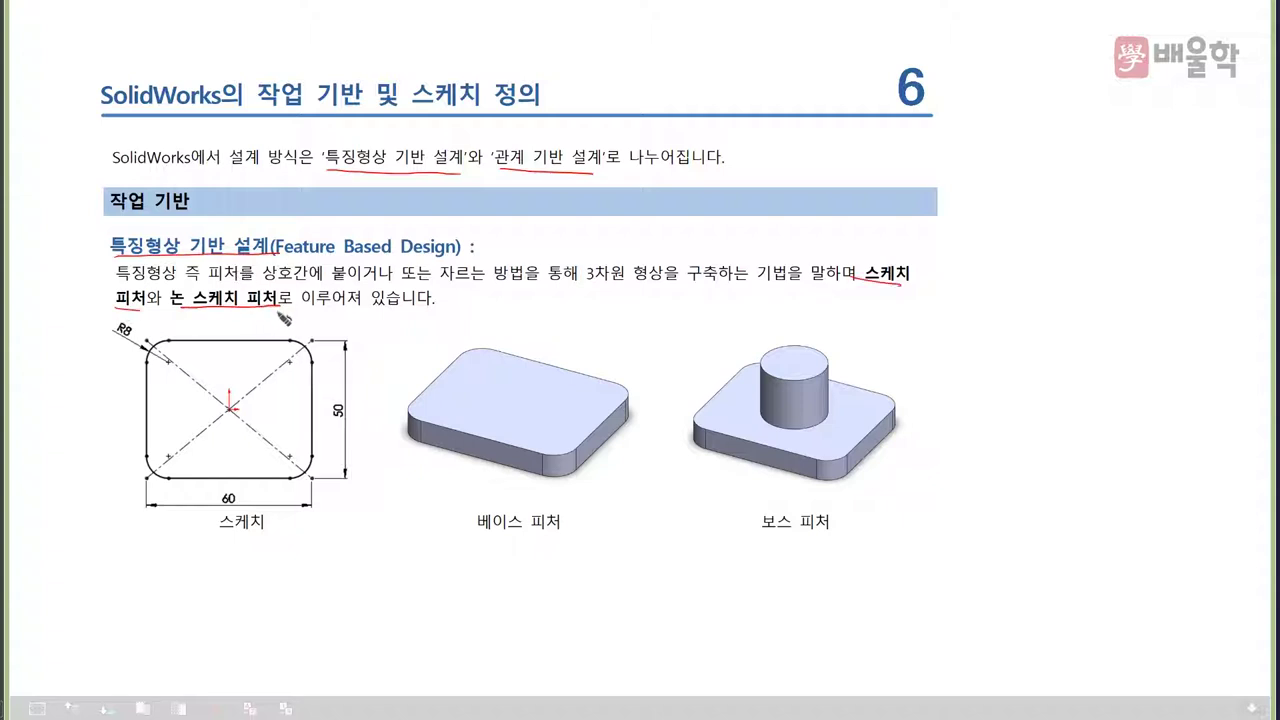
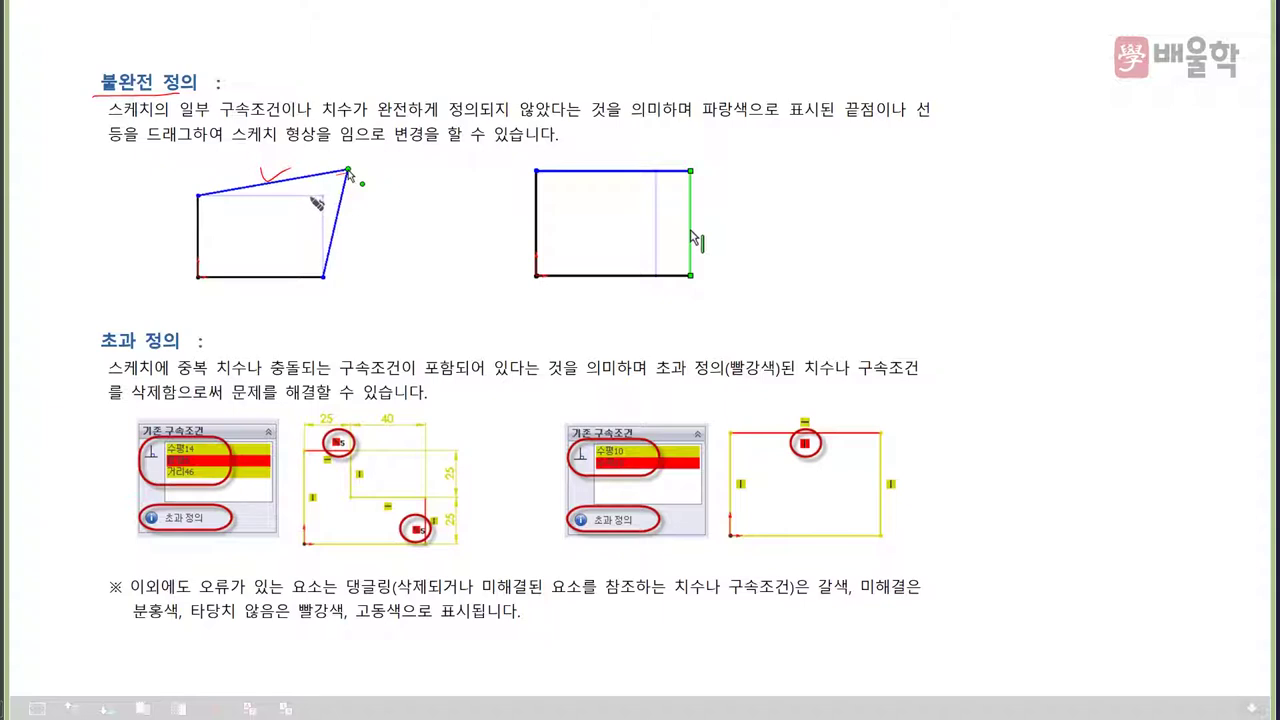
pyautogui.moveTo(98, 350); pyautogui.dragTo(184, 347)
pyautogui.moveTo(372, 598)
pyautogui.mouseDown()
pyautogui.moveTo(352, 570)
pyautogui.moveTo(396, 584)
pyautogui.mouseUp()
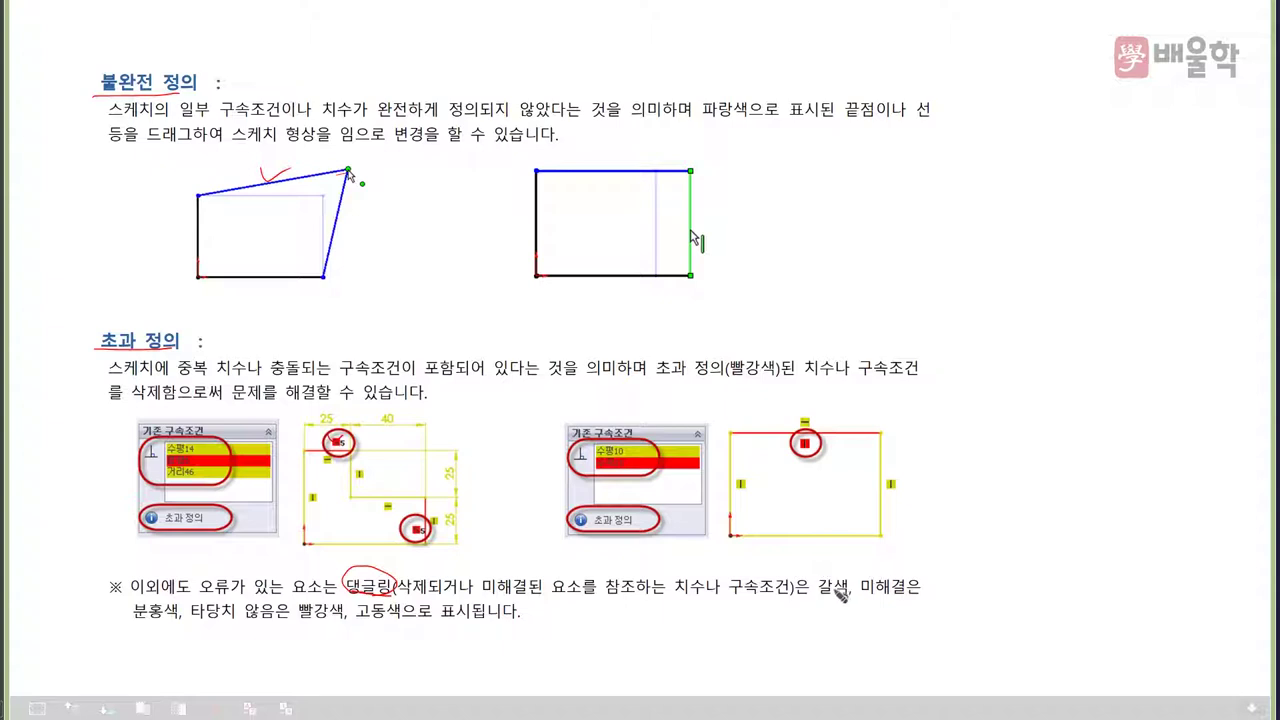
pyautogui.moveTo(820, 604)
pyautogui.mouseDown()
pyautogui.moveTo(846, 580)
pyautogui.moveTo(826, 606)
pyautogui.mouseUp()
pyautogui.moveTo(152, 628)
pyautogui.mouseDown()
pyautogui.moveTo(128, 610)
pyautogui.moveTo(174, 616)
pyautogui.mouseUp()
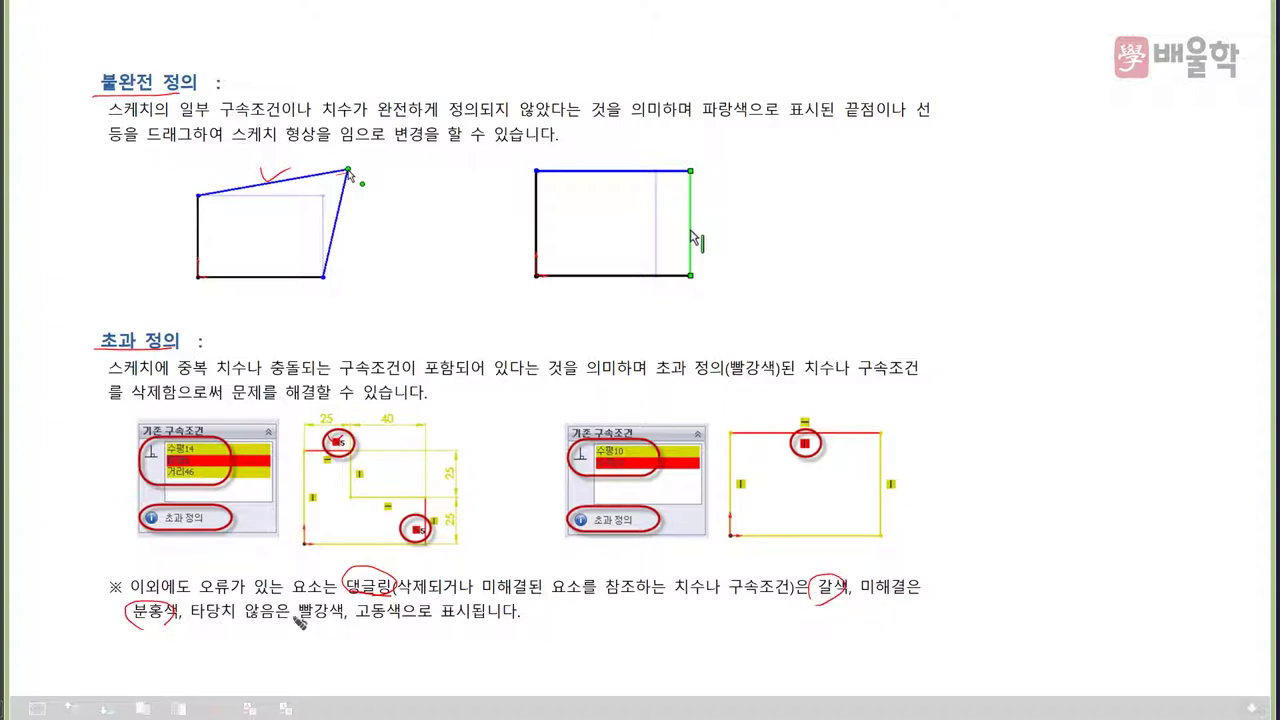
pyautogui.moveTo(319, 632)
pyautogui.mouseDown()
pyautogui.moveTo(320, 606)
pyautogui.moveTo(336, 628)
pyautogui.moveTo(416, 628)
pyautogui.moveTo(378, 606)
pyautogui.moveTo(398, 632)
pyautogui.mouseUp()
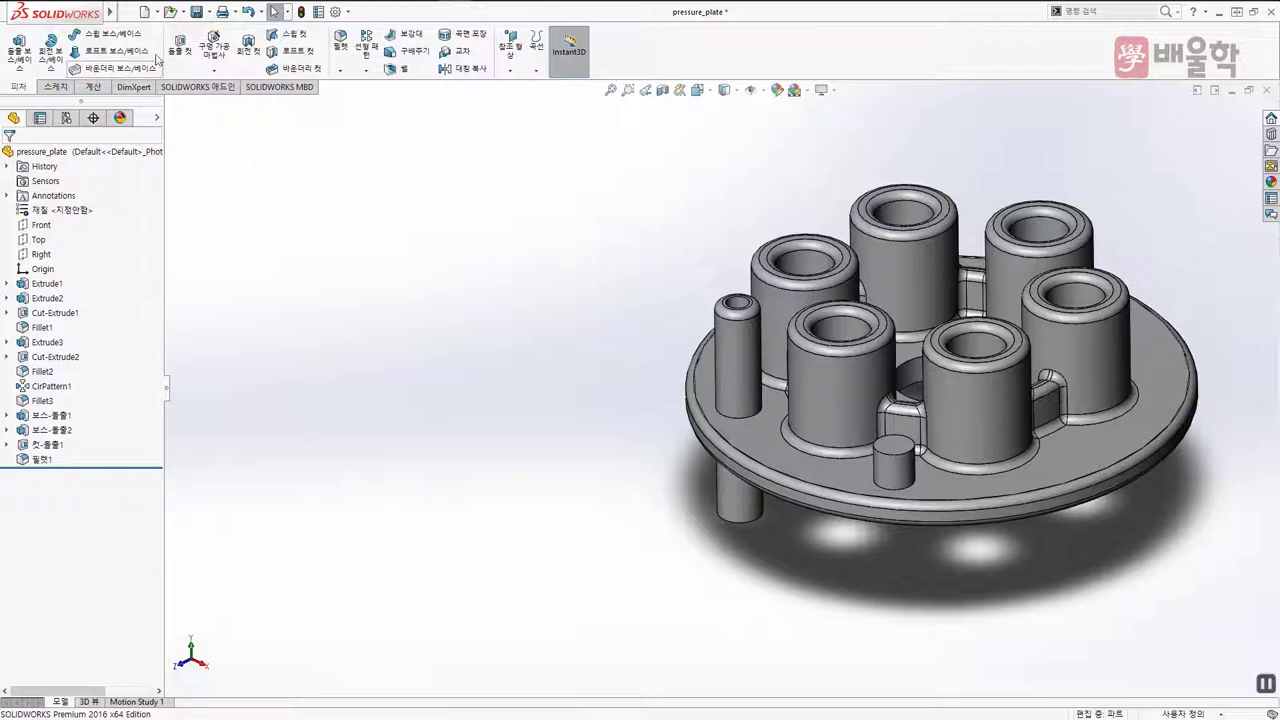
# Create a new part document and start an Extruded Boss/Base sketch on the Top plane (윗면)
pyautogui.click(144, 12)
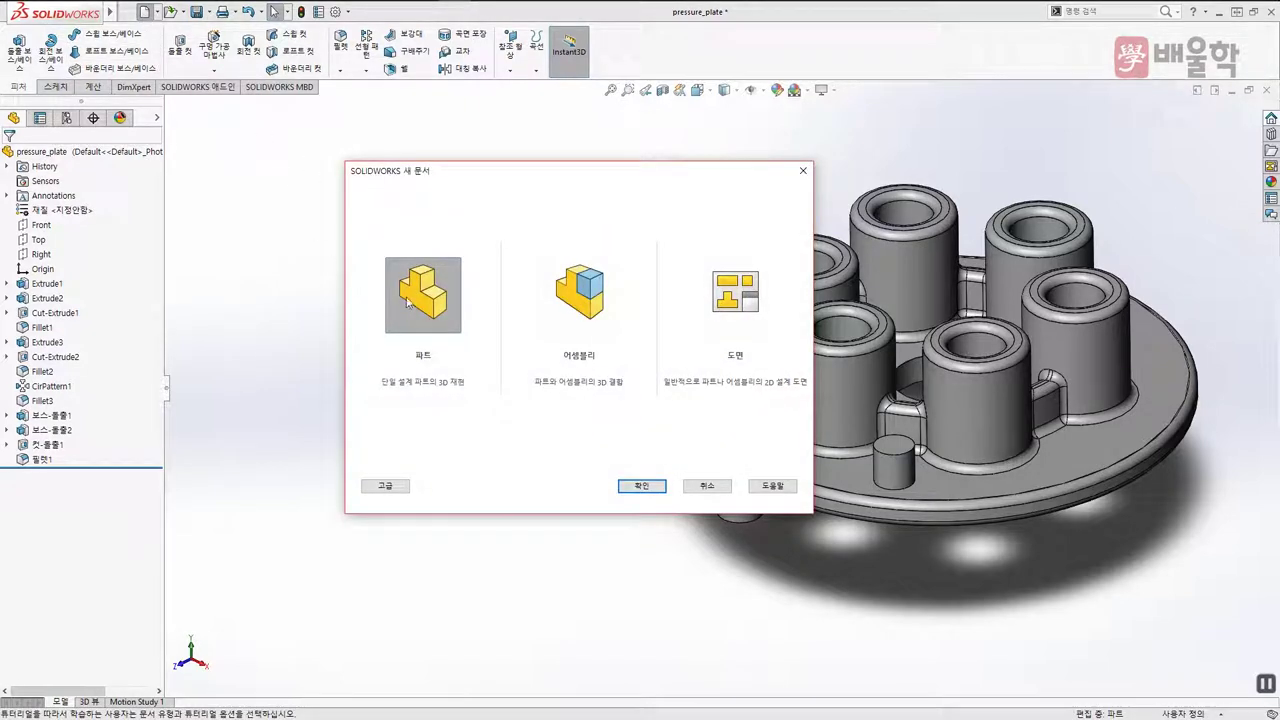
pyautogui.doubleClick(430, 298)
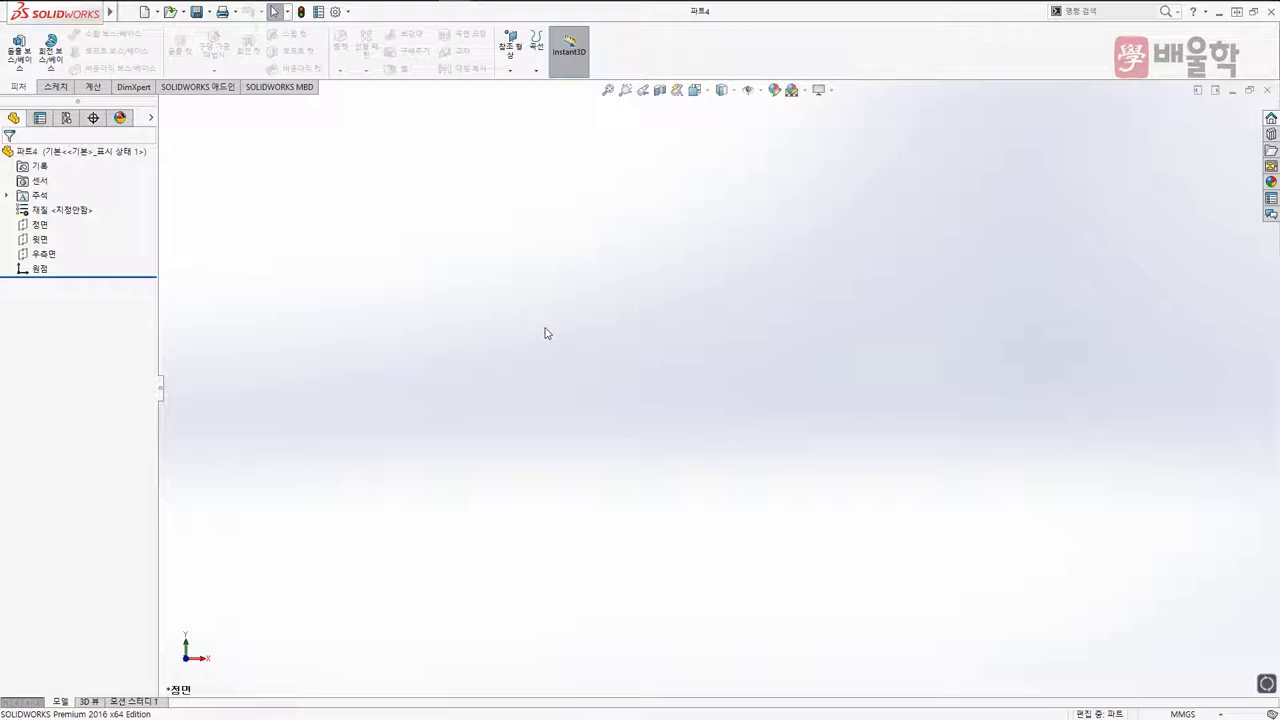
pyautogui.rightClick(548, 331)
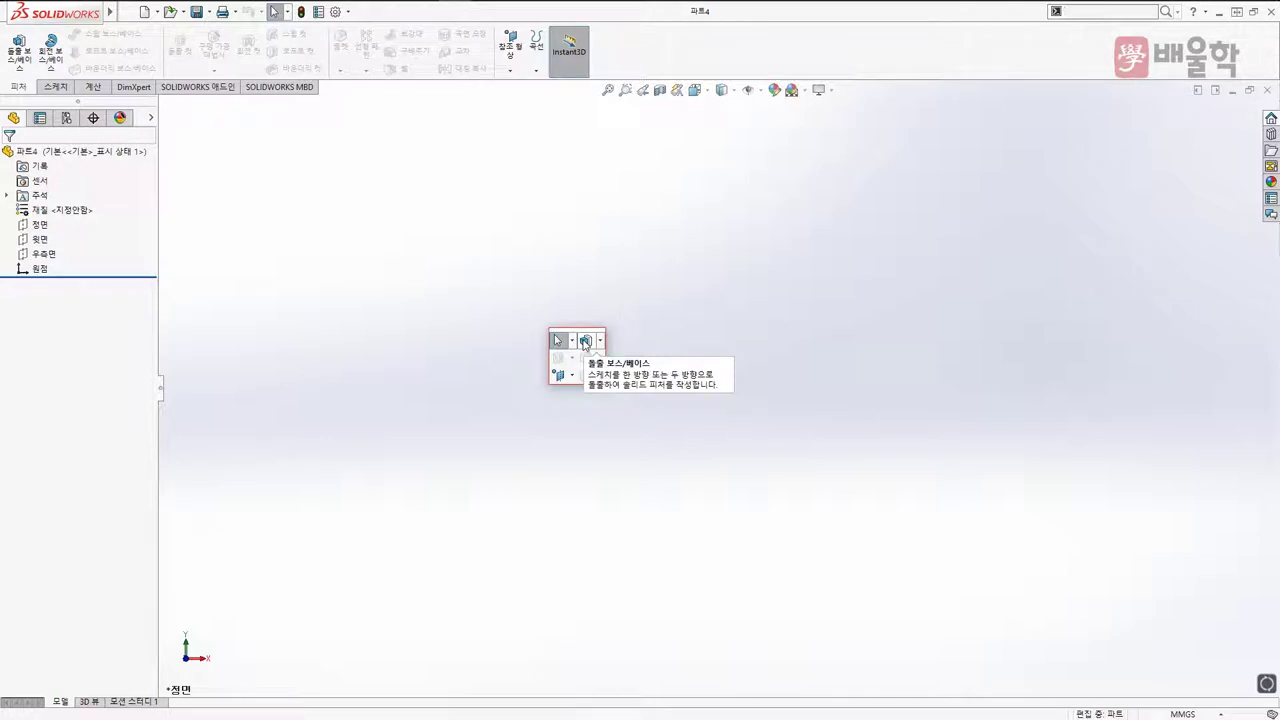
pyautogui.click(585, 341)
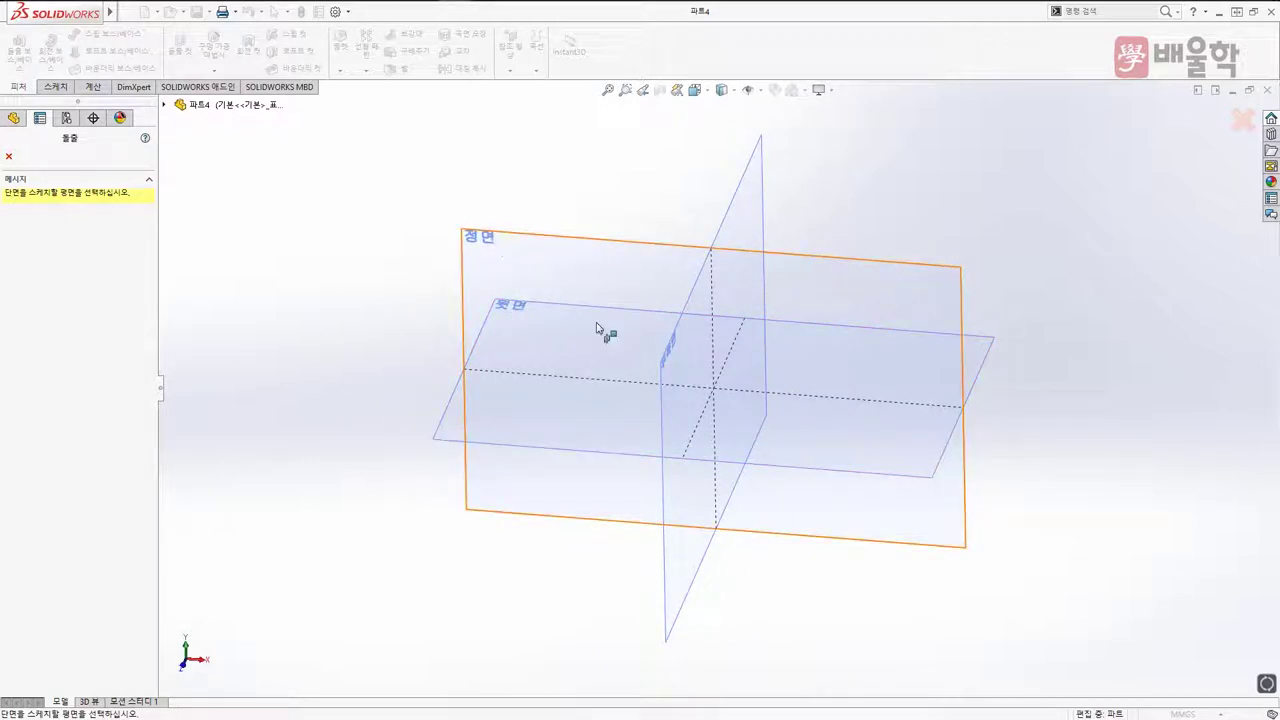
pyautogui.click(447, 415)
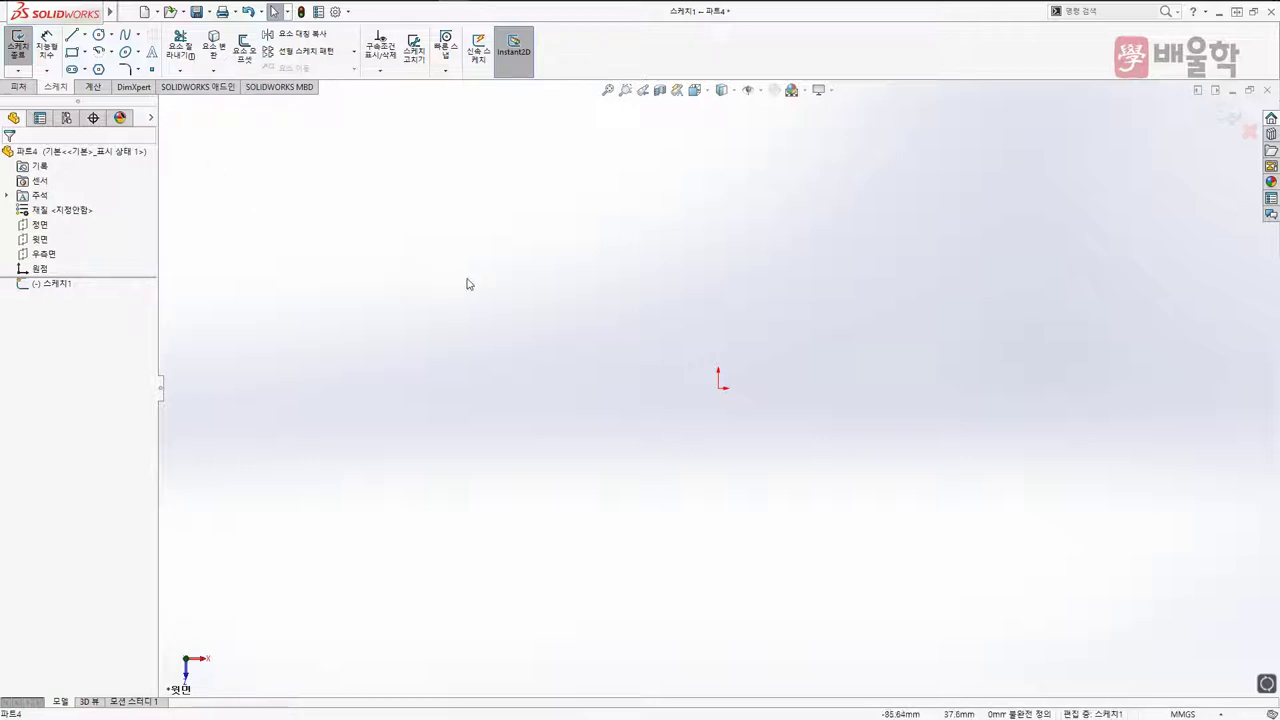
# Sketch a closed, irregular four-sided outline with the Line tool above the origin, its lower-left side about 61 mm long
pyautogui.press('s')
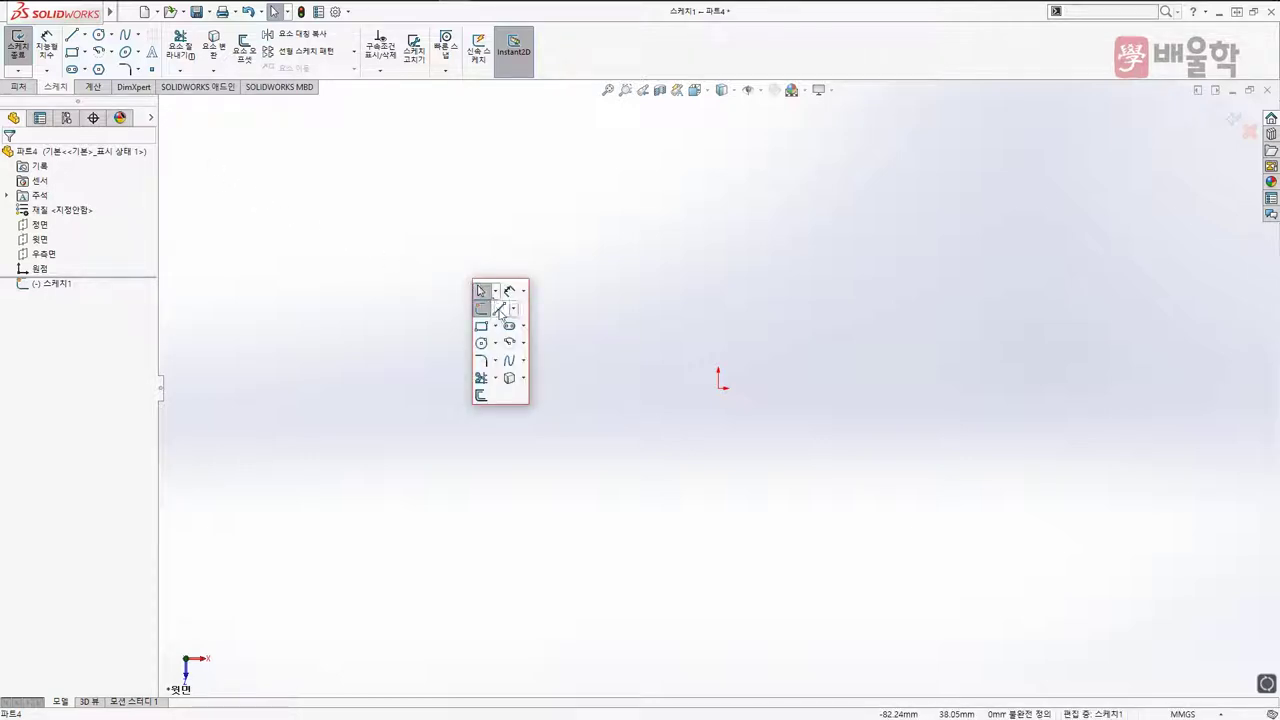
pyautogui.click(500, 313)
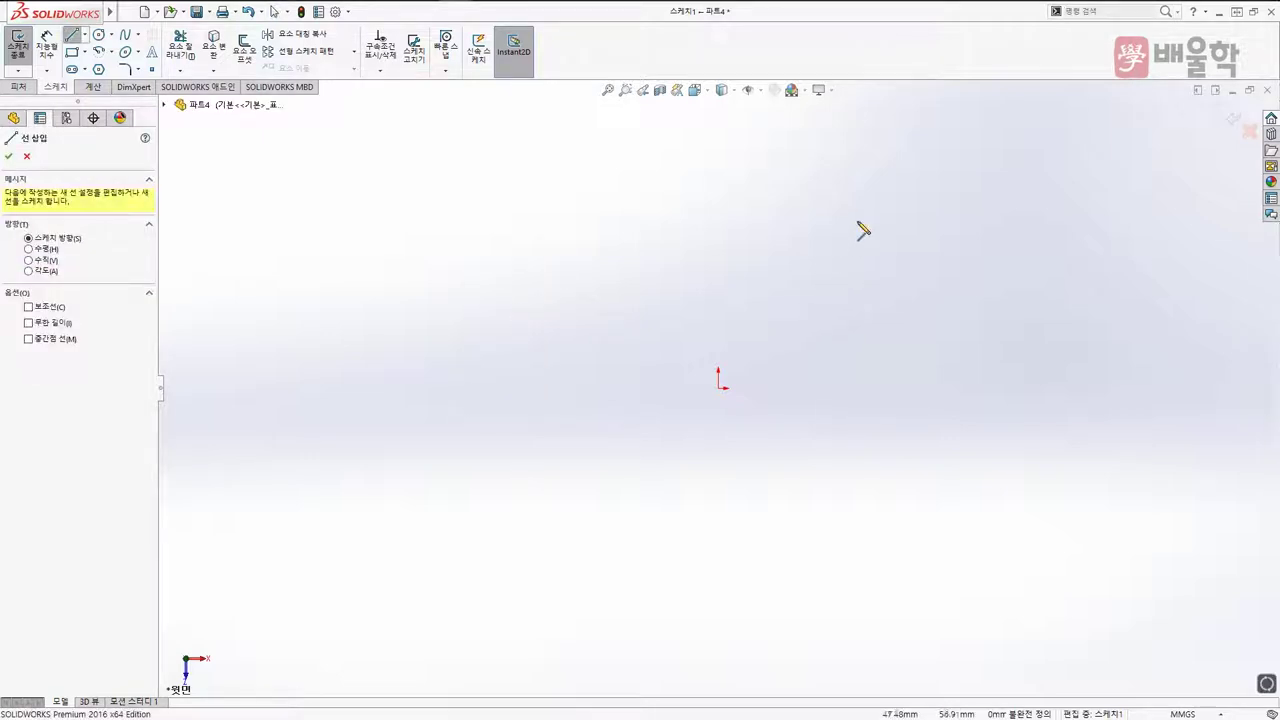
pyautogui.click(863, 202)
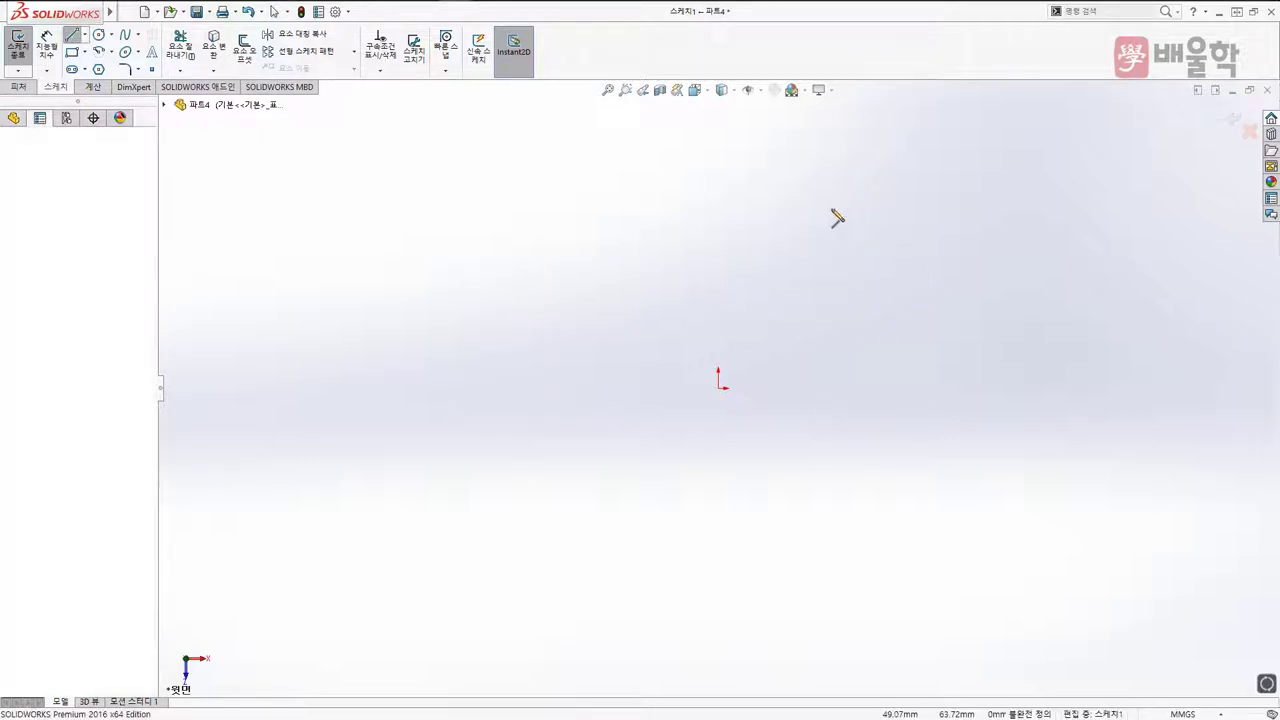
pyautogui.click(751, 240)
pyautogui.click(878, 365)
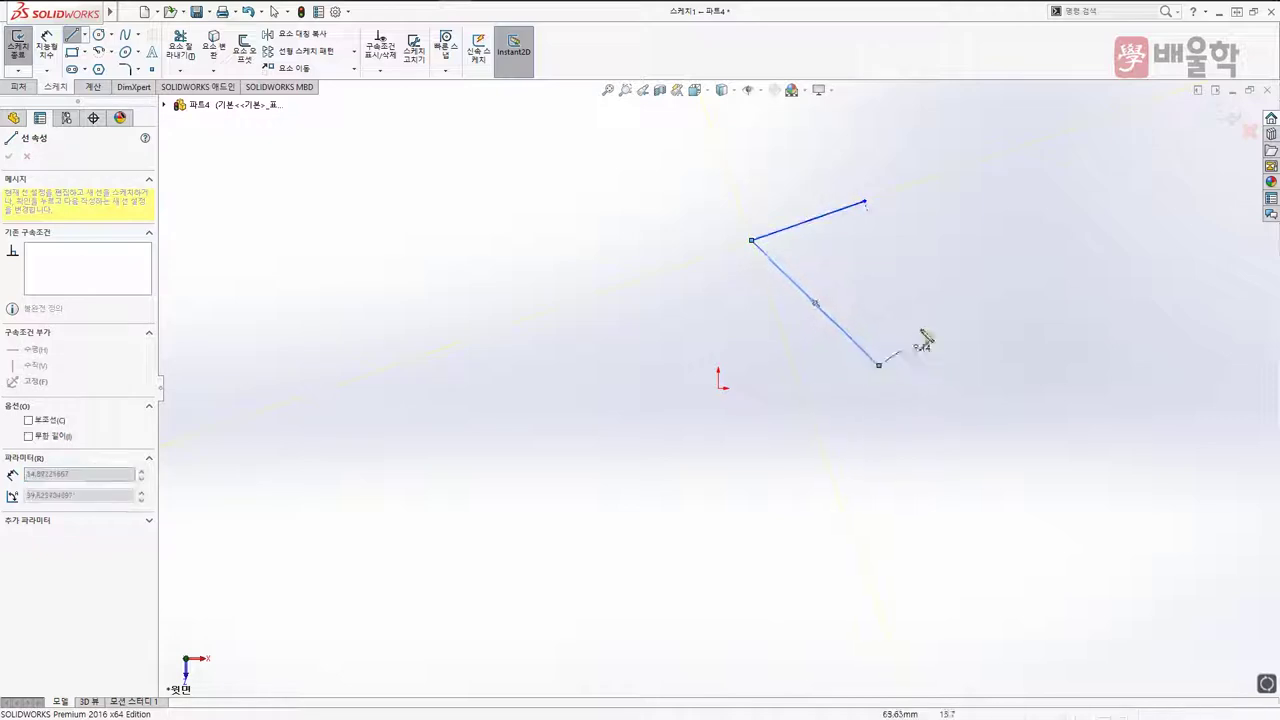
pyautogui.click(980, 254)
pyautogui.click(863, 202)
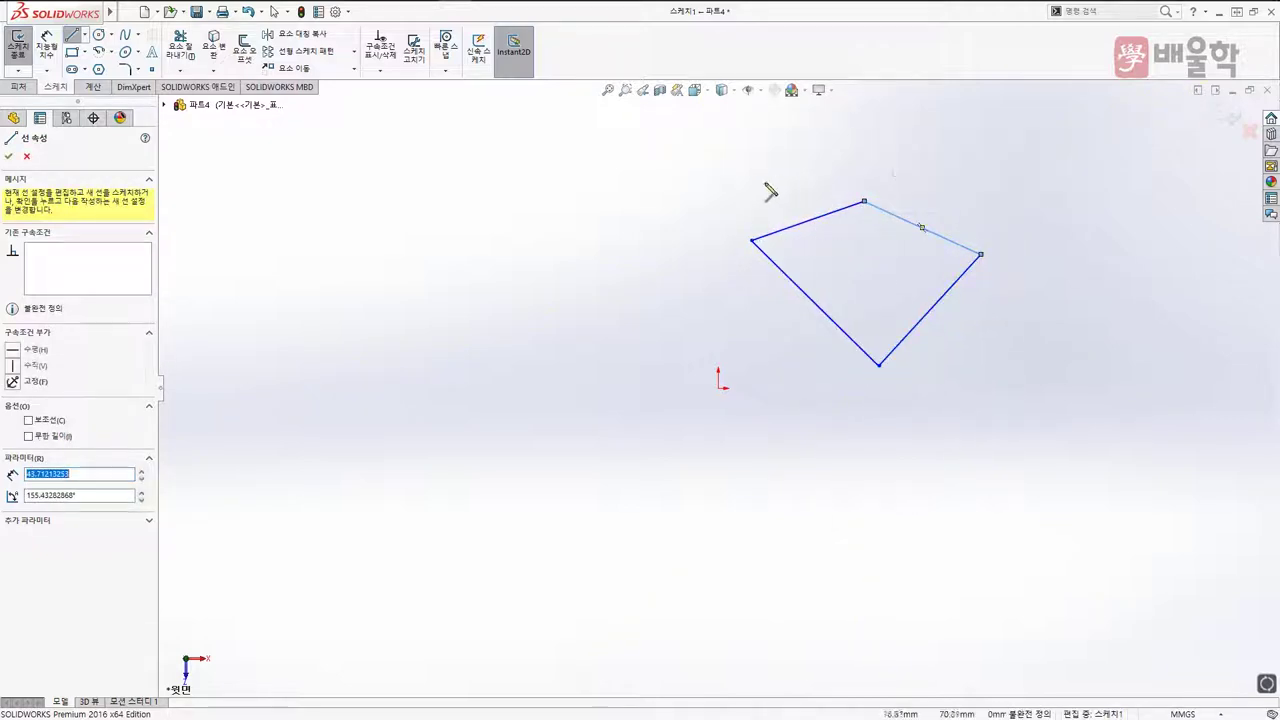
pyautogui.press('Escape')
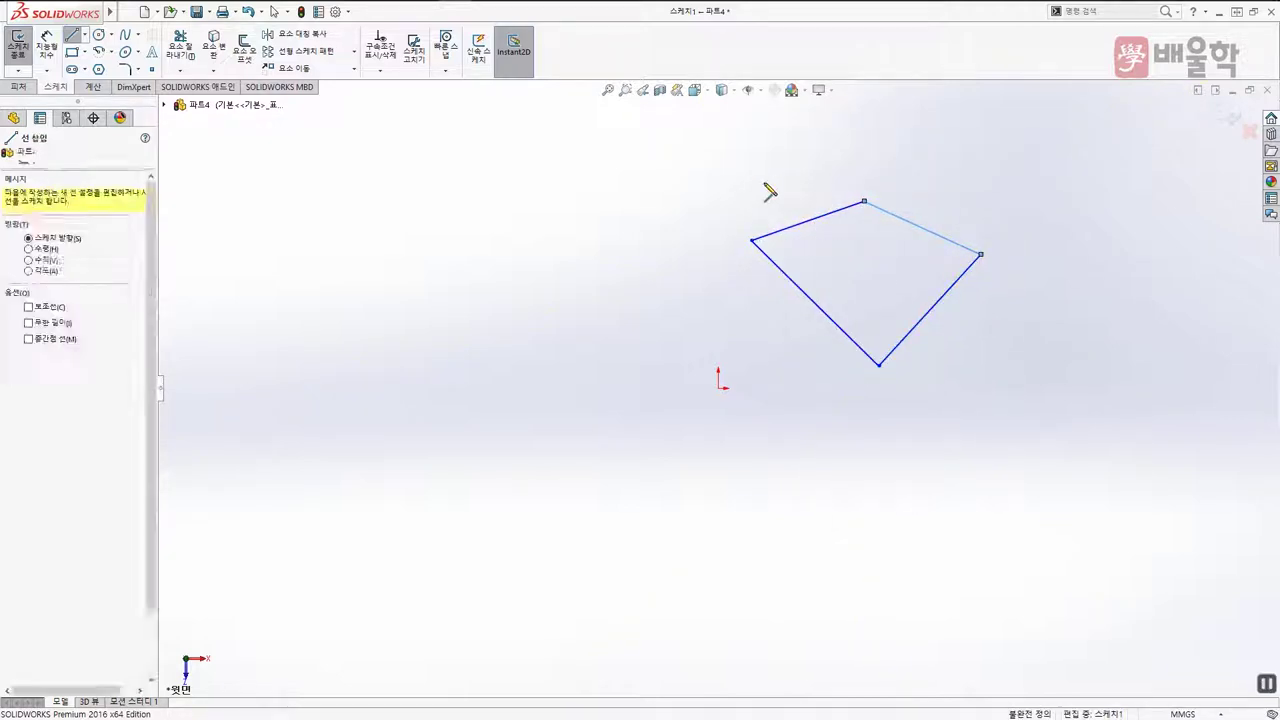
pyautogui.press('Escape')
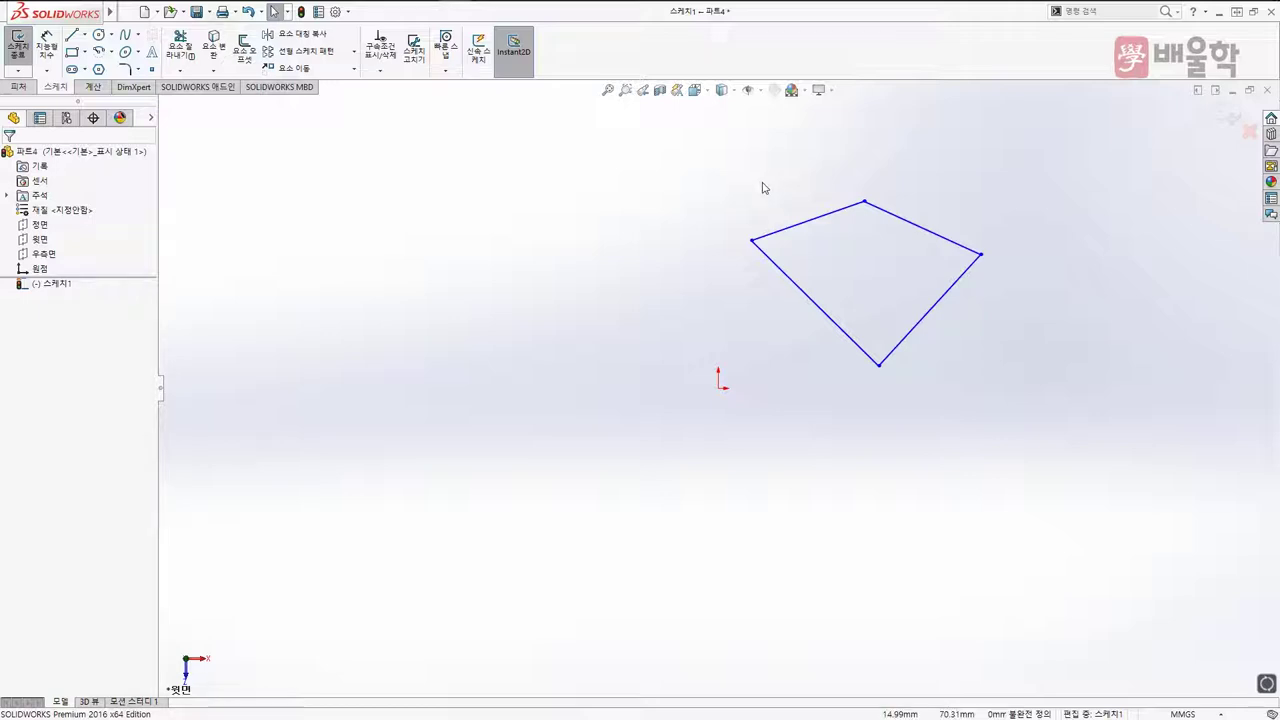
# Make the outline's lower-left line horizontal and move its right endpoint to about X 96 mm, Y 44 mm
pyautogui.click(810, 303)
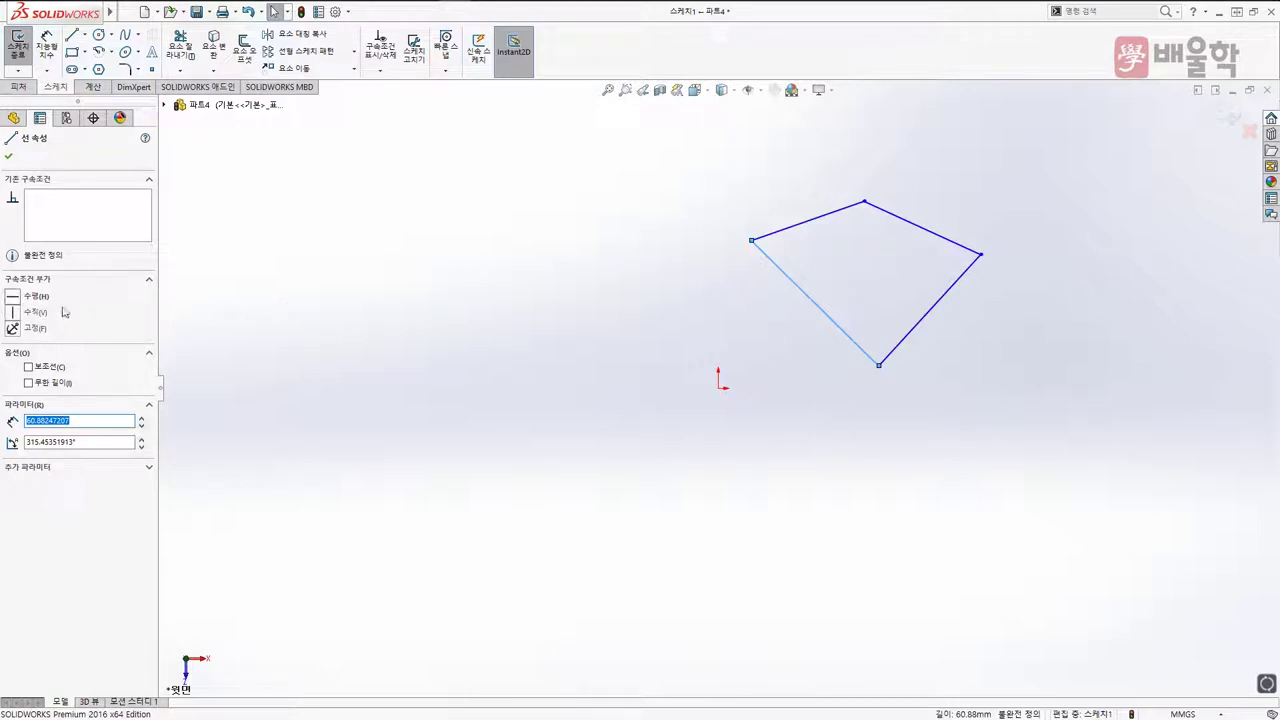
pyautogui.click(30, 296)
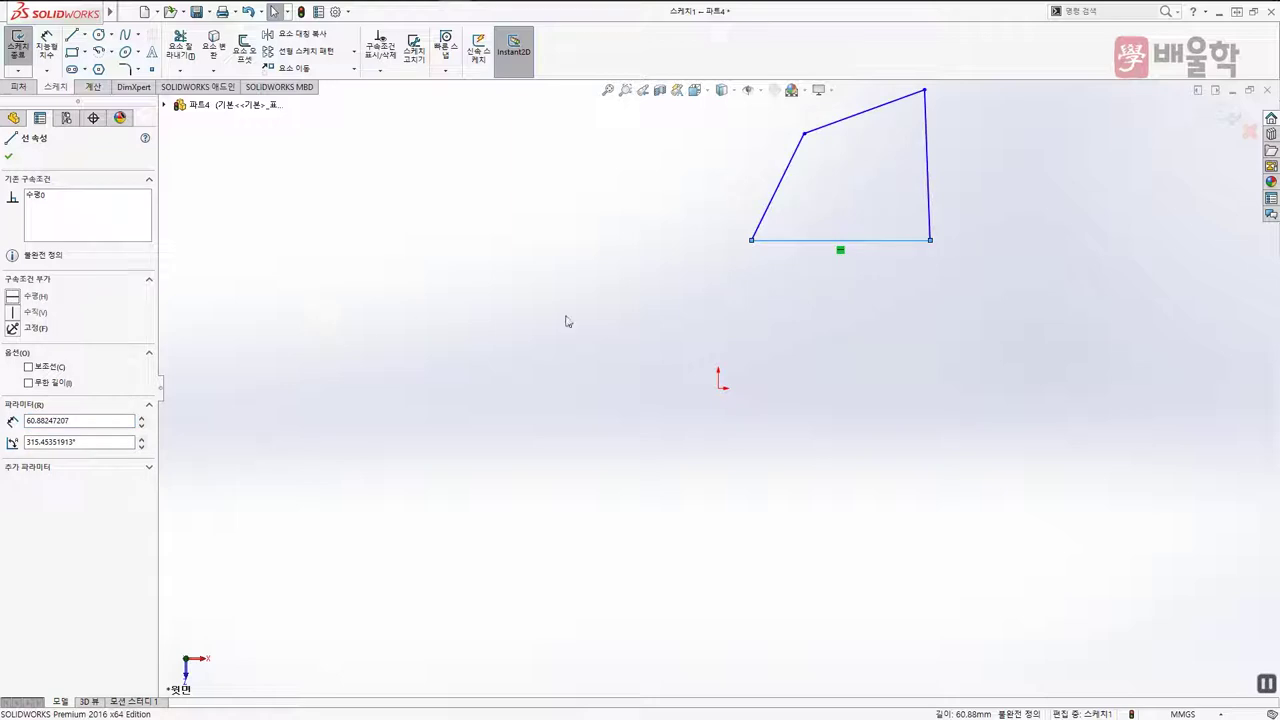
pyautogui.click(838, 272)
pyautogui.moveTo(931, 243)
pyautogui.mouseDown()
pyautogui.moveTo(1033, 292)
pyautogui.moveTo(850, 286)
pyautogui.moveTo(1030, 297)
pyautogui.moveTo(906, 340)
pyautogui.moveTo(999, 259)
pyautogui.mouseUp()
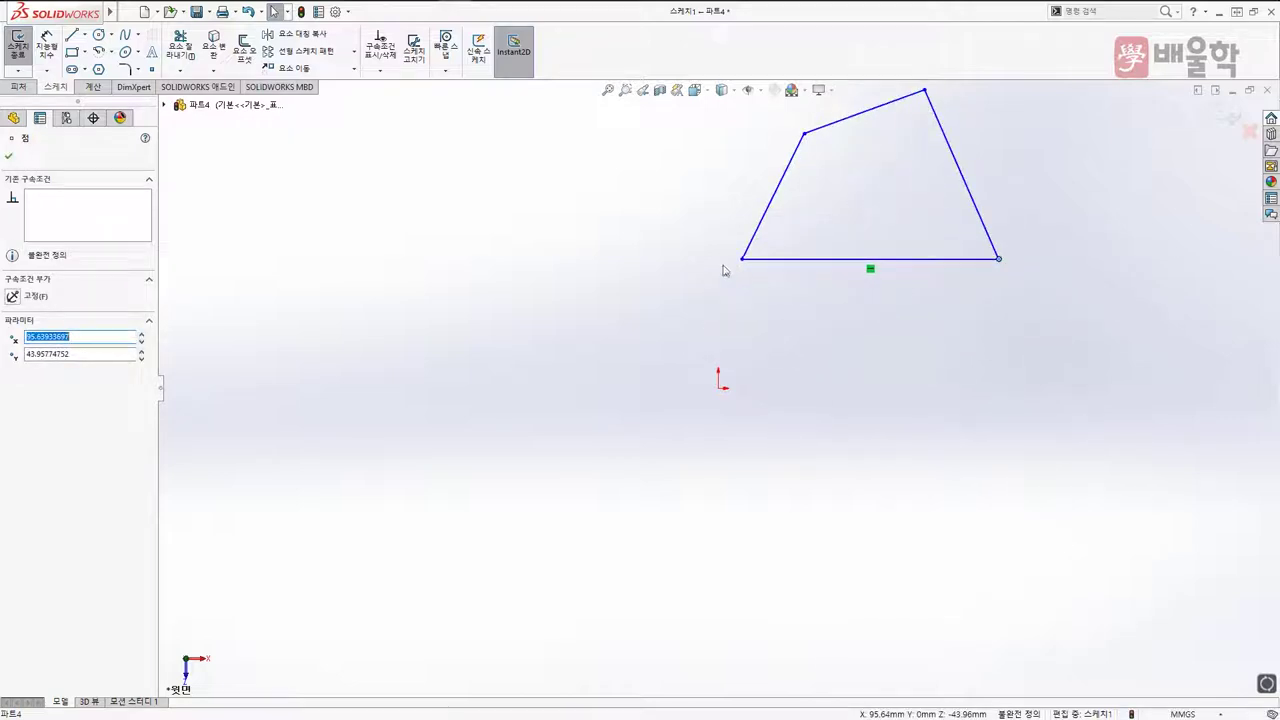
pyautogui.click(930, 310)
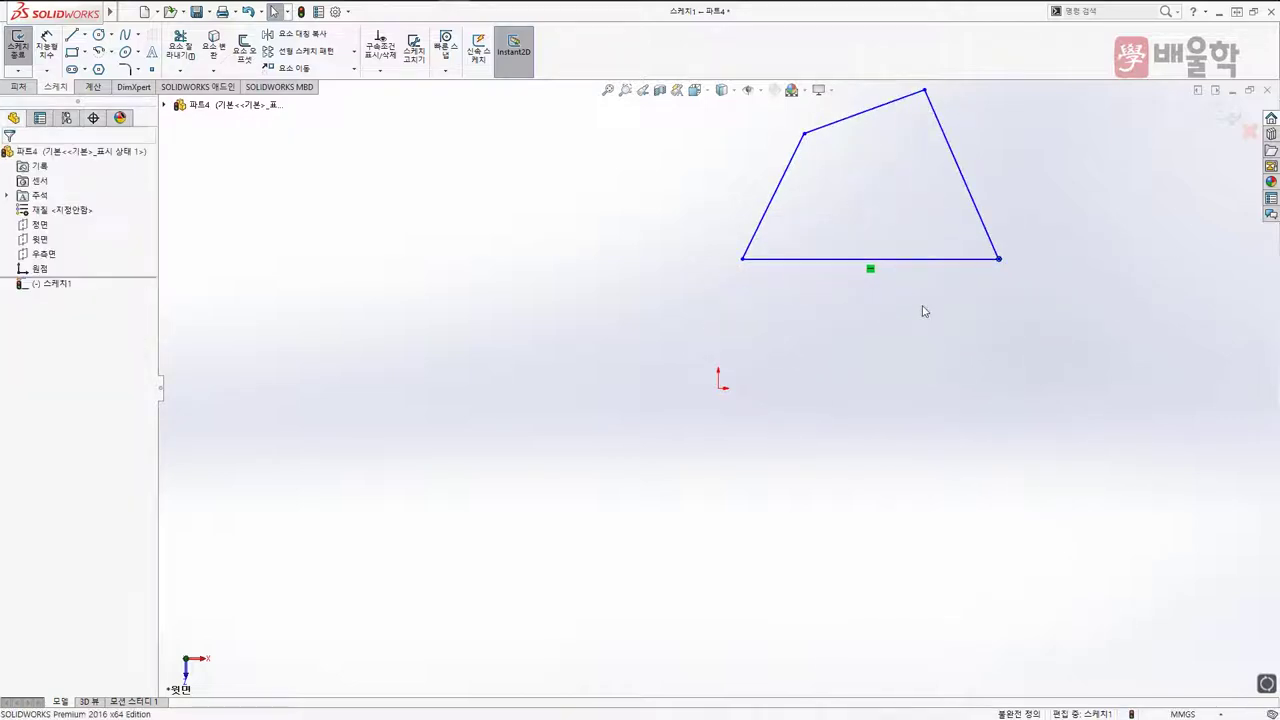
# Add a Horizontal relation to the outline's slanted upper line
pyautogui.click(850, 124)
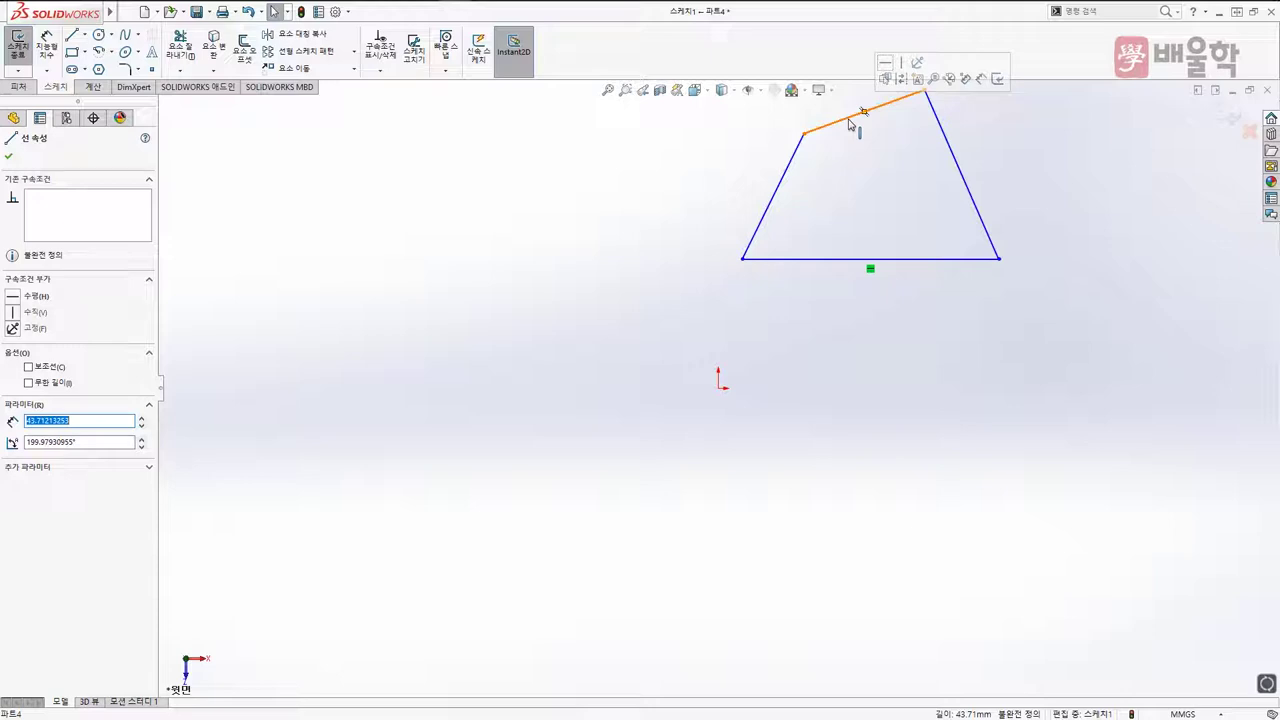
pyautogui.click(888, 68)
pyautogui.click(854, 209)
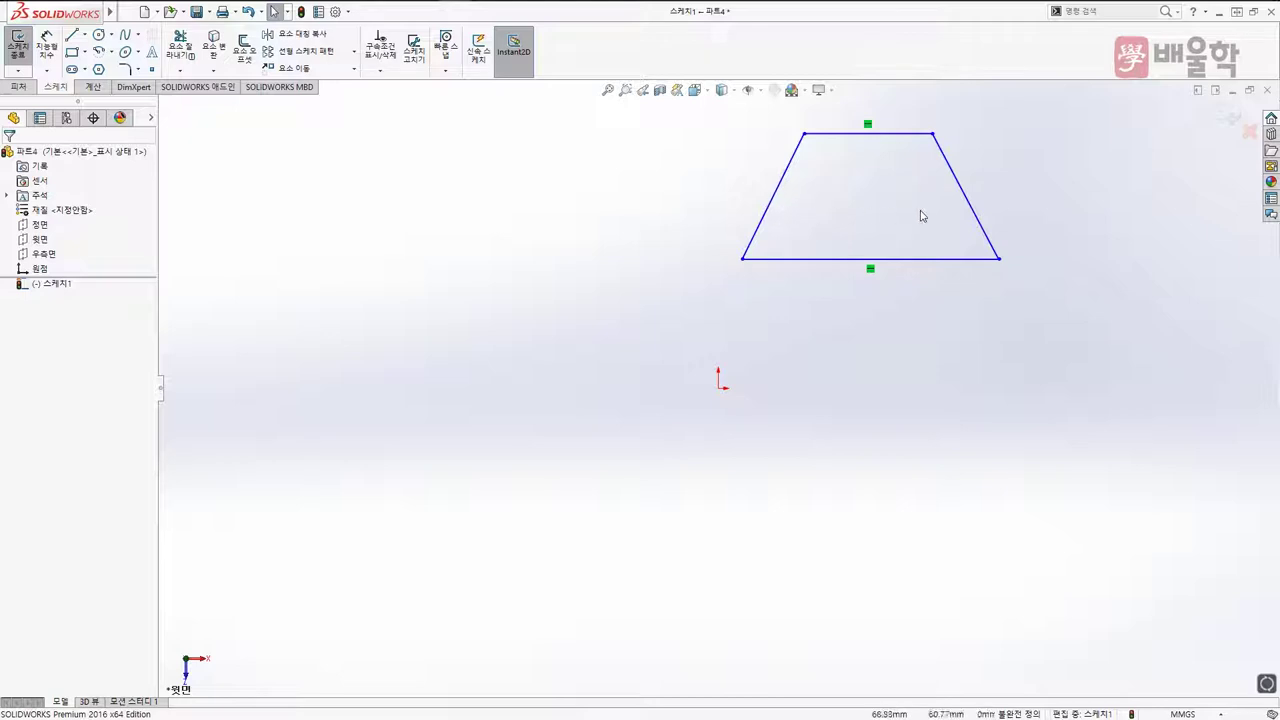
# Add a Vertical relation to both slanted side lines together so the outline becomes a rectangle
pyautogui.click(777, 194)
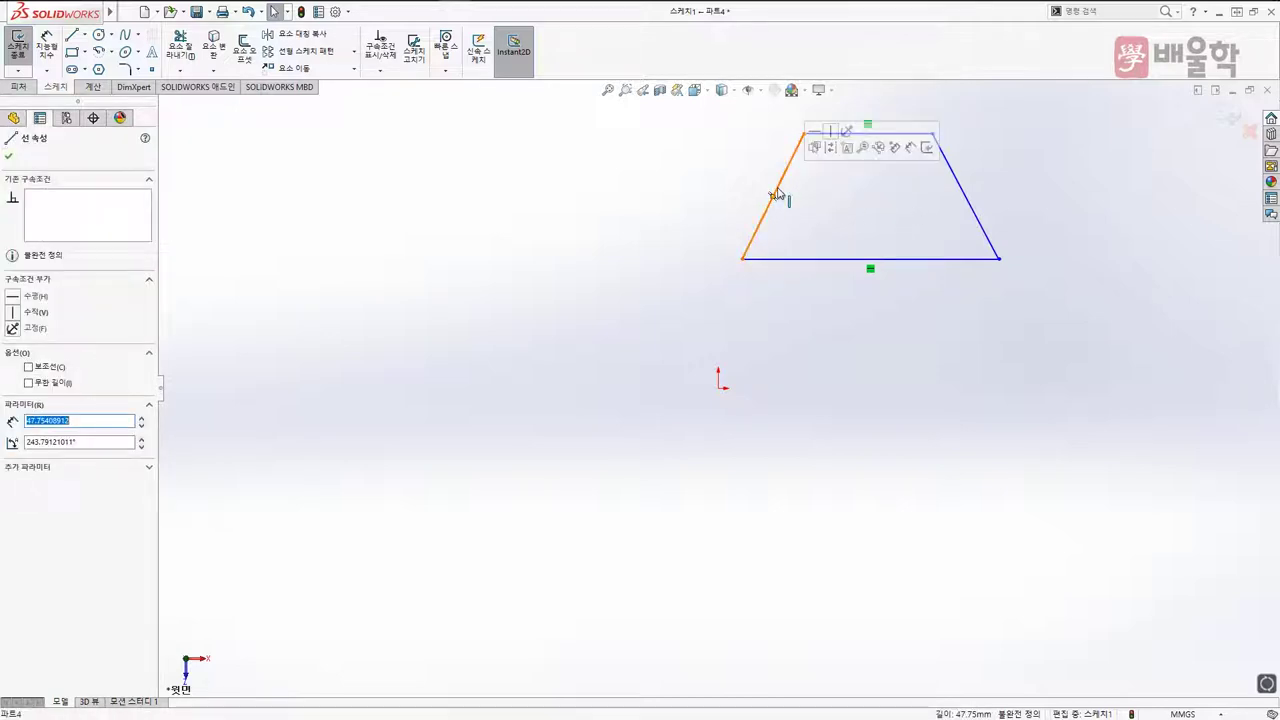
pyautogui.click(963, 199)
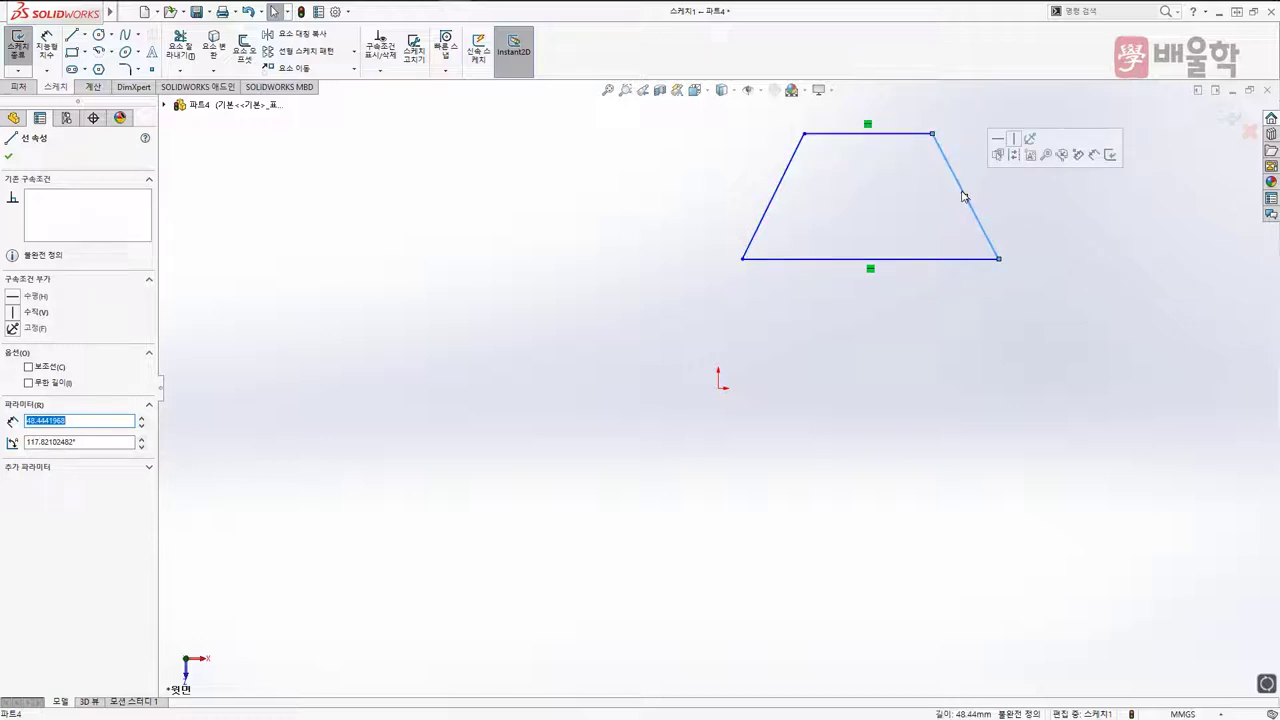
pyautogui.keyDown('ctrl'); pyautogui.click(767, 221); pyautogui.keyUp('ctrl')
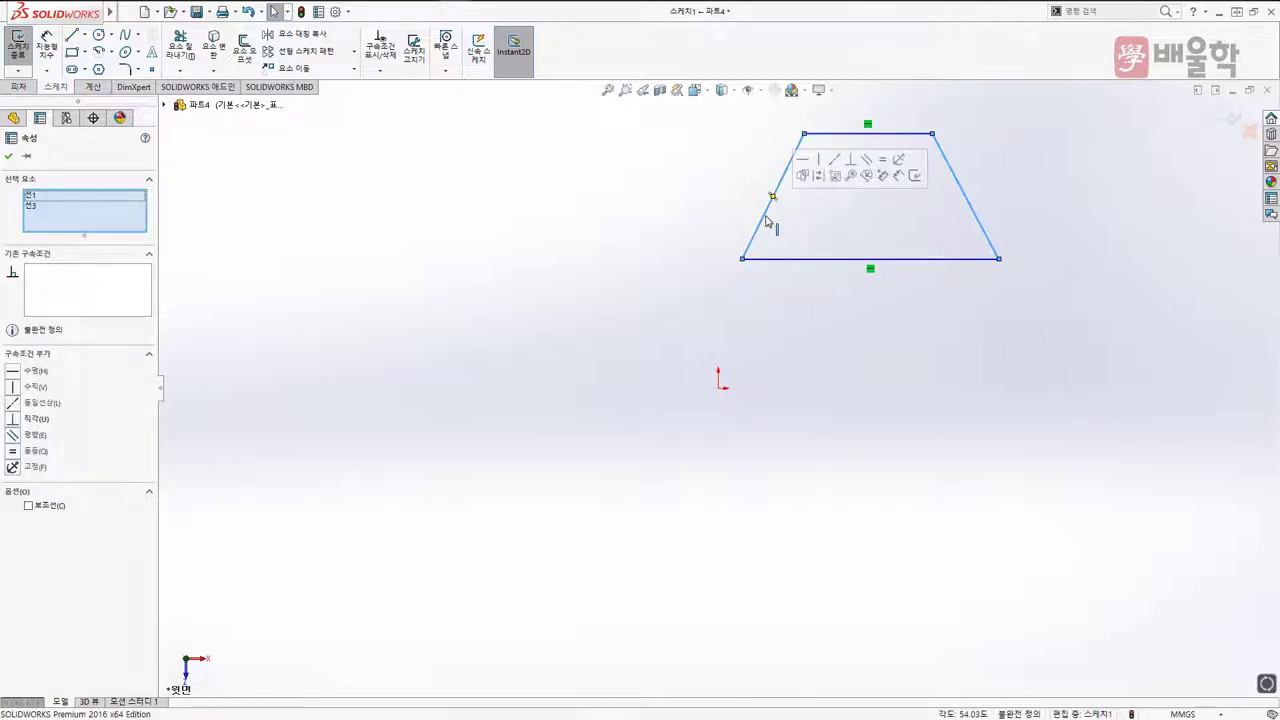
pyautogui.click(821, 165)
pyautogui.click(826, 236)
pyautogui.scroll(-3, 825, 232)
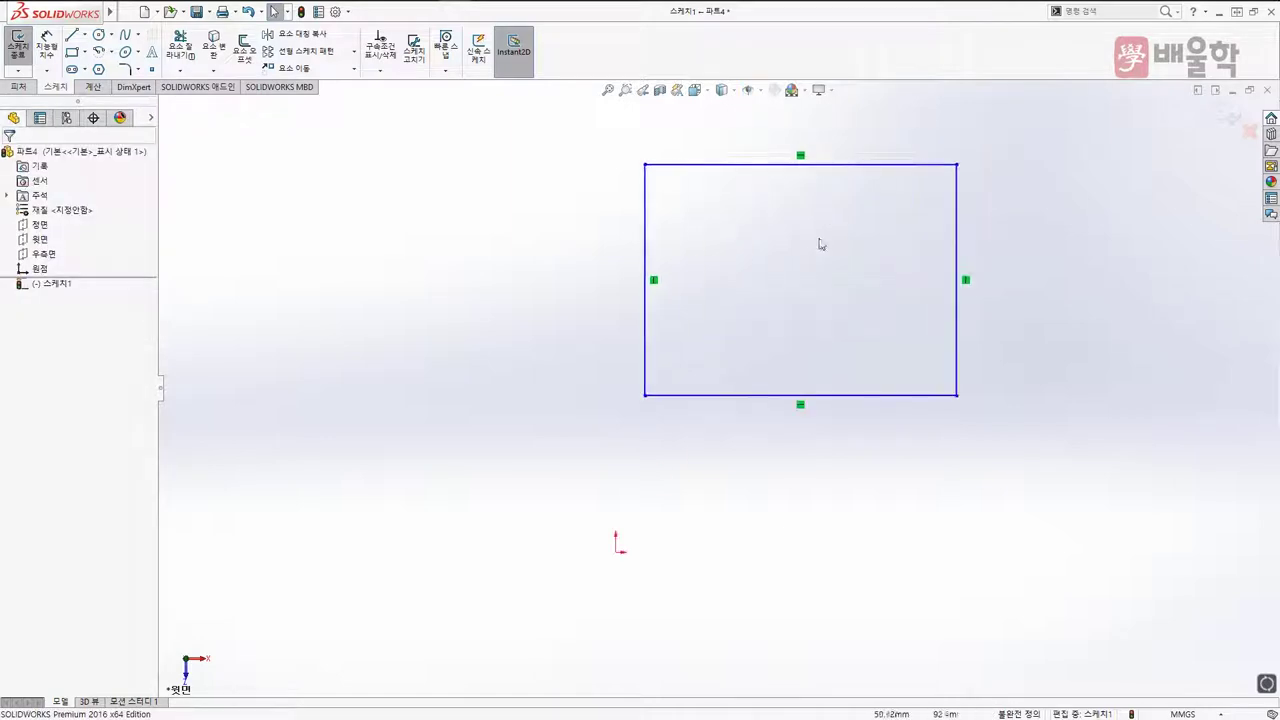
pyautogui.scroll(2, 810, 265)
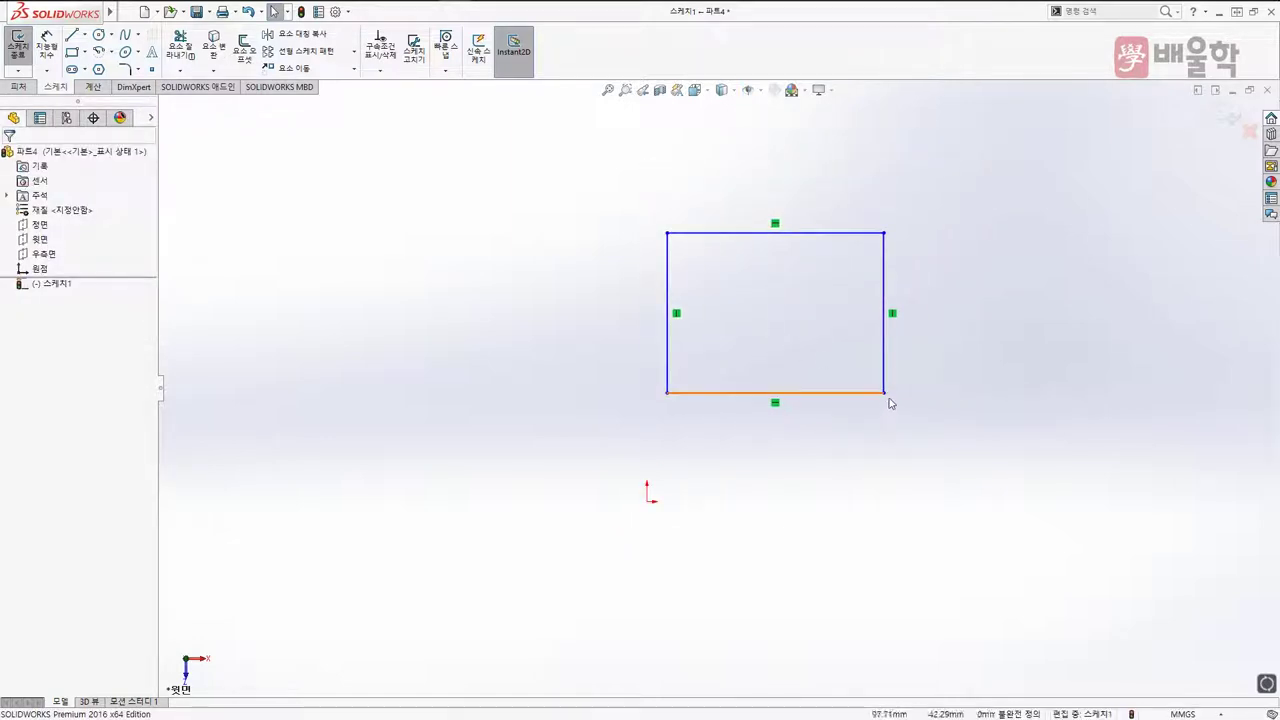
# Reshape the rectangle to about 96 x 55 mm by moving its lower-right corner outward and up
pyautogui.moveTo(885, 394); pyautogui.dragTo(906, 370)
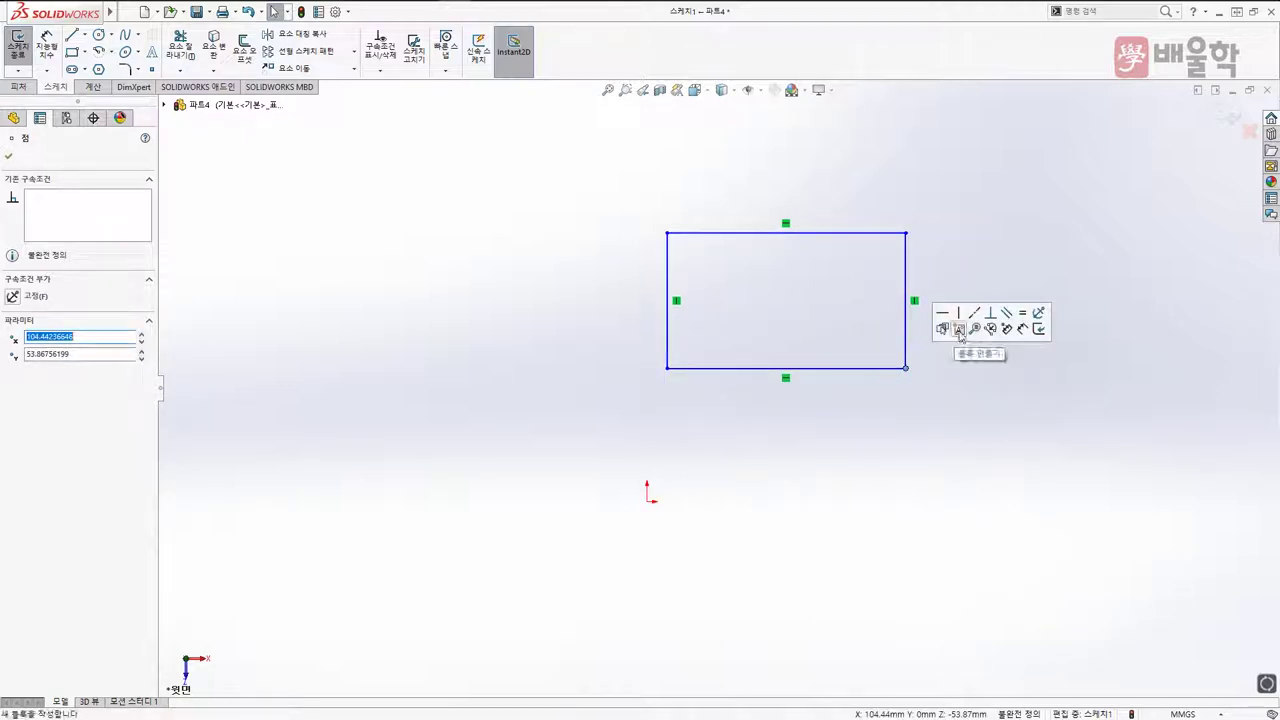
pyautogui.click(958, 336)
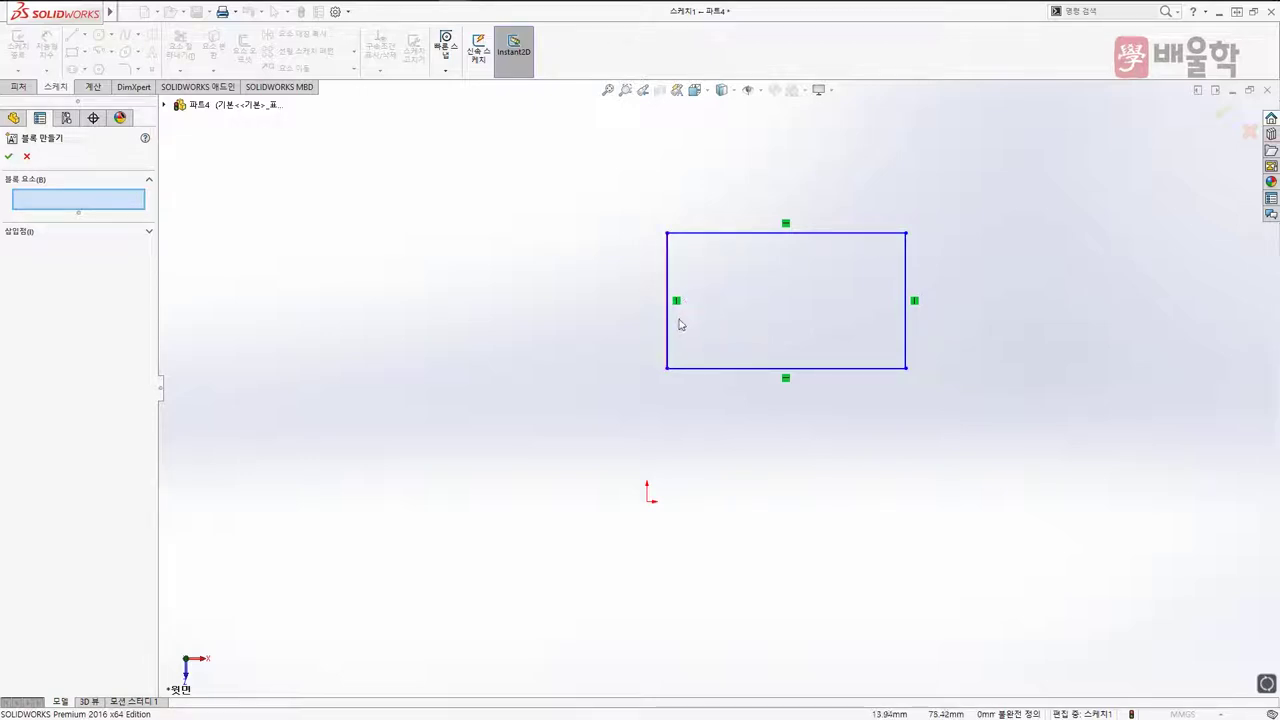
pyautogui.press('Escape')
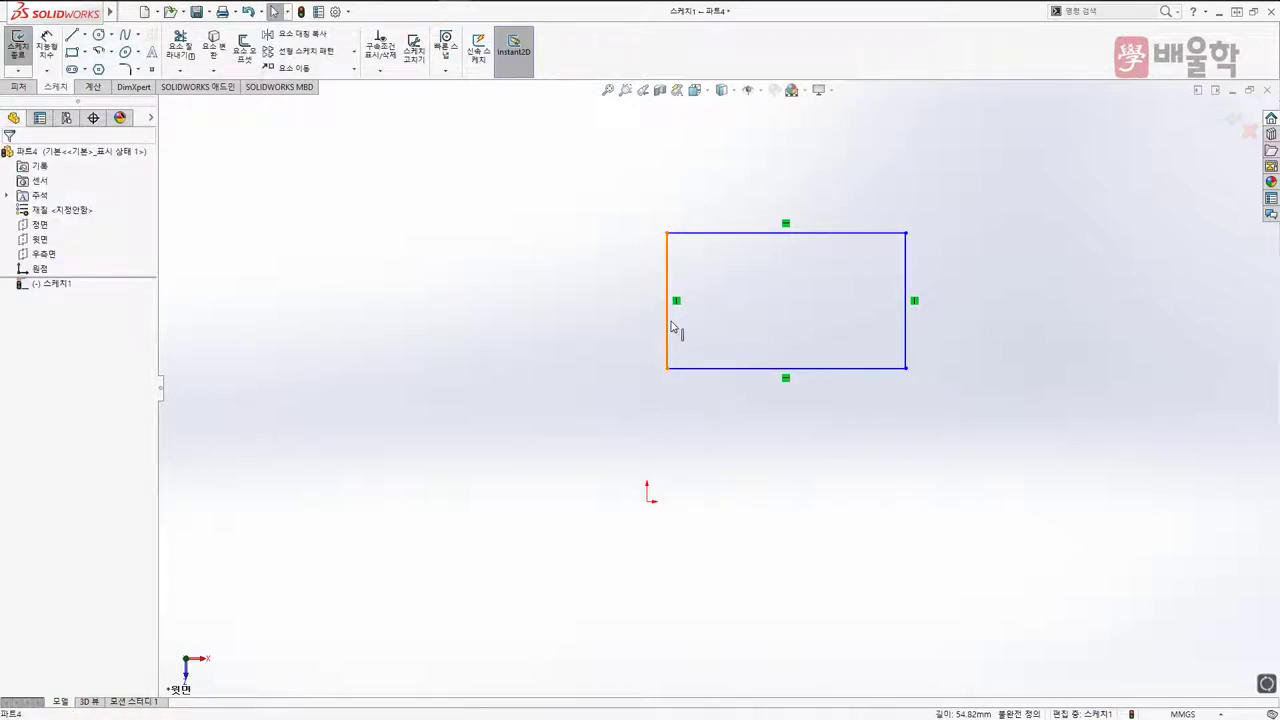
# Try adding a Horizontal relation to the rectangle's vertical left side, and delete that conflicting relation
pyautogui.click(673, 333)
pyautogui.click(709, 267)
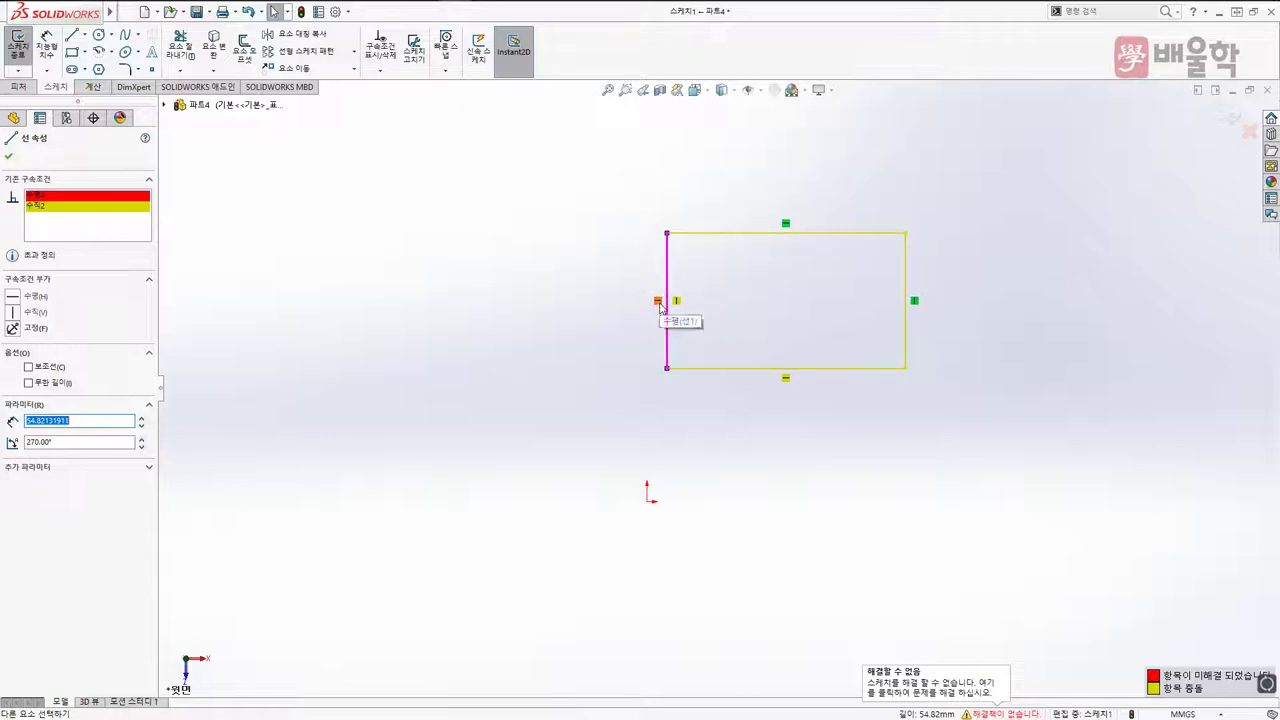
pyautogui.click(659, 302)
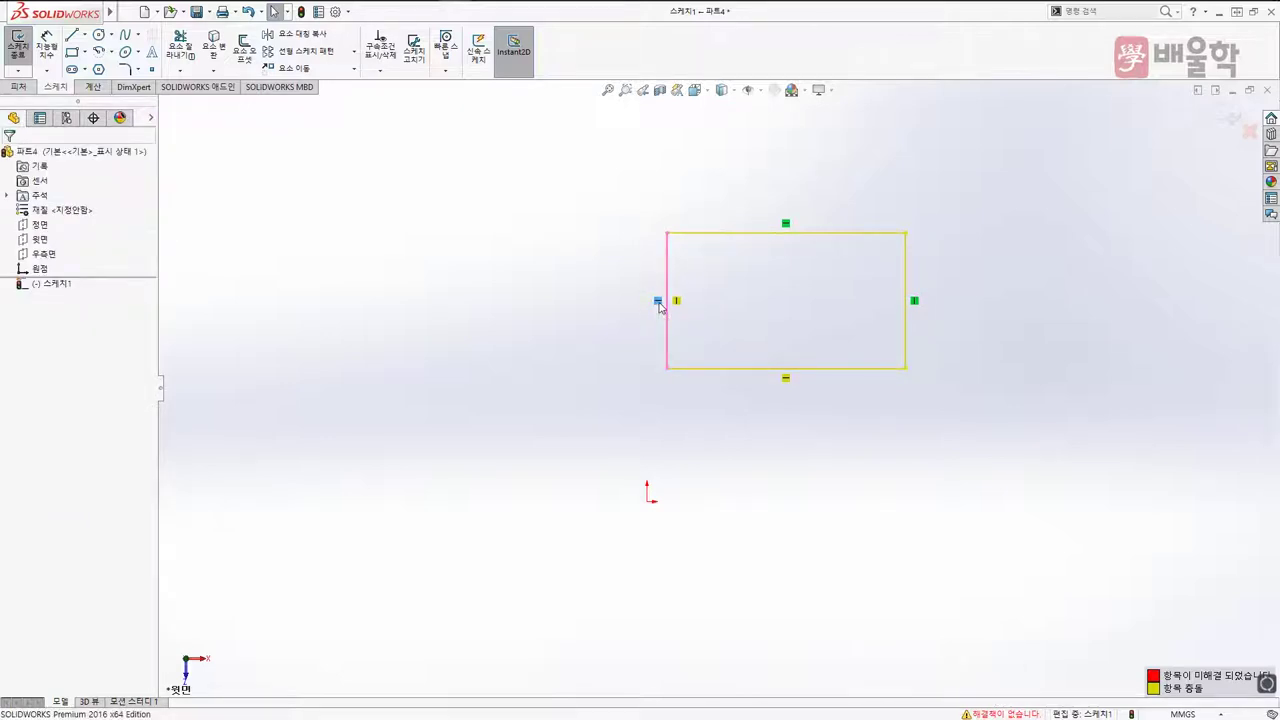
pyautogui.press('Delete')
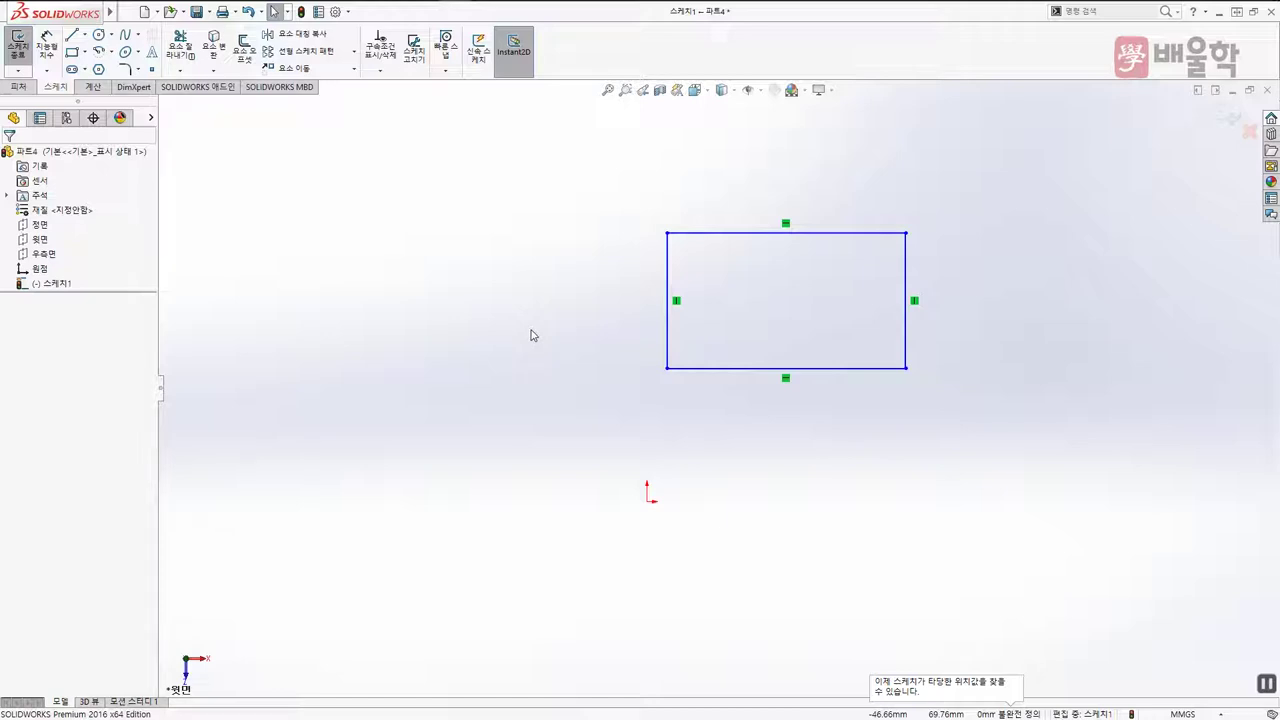
# Dimension the rectangle's bottom side at 100 mm and its left side at 60 mm
pyautogui.moveTo(530, 342); pyautogui.dragTo(541, 276, button='right')
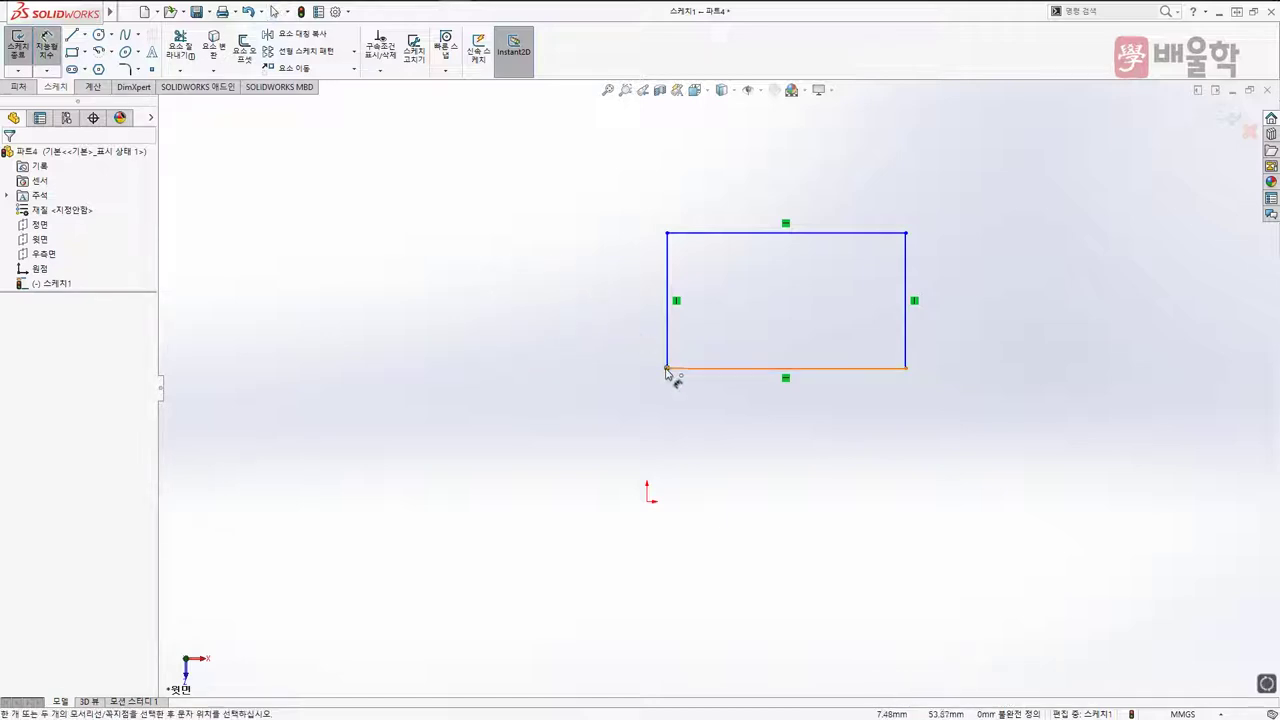
pyautogui.click(746, 369)
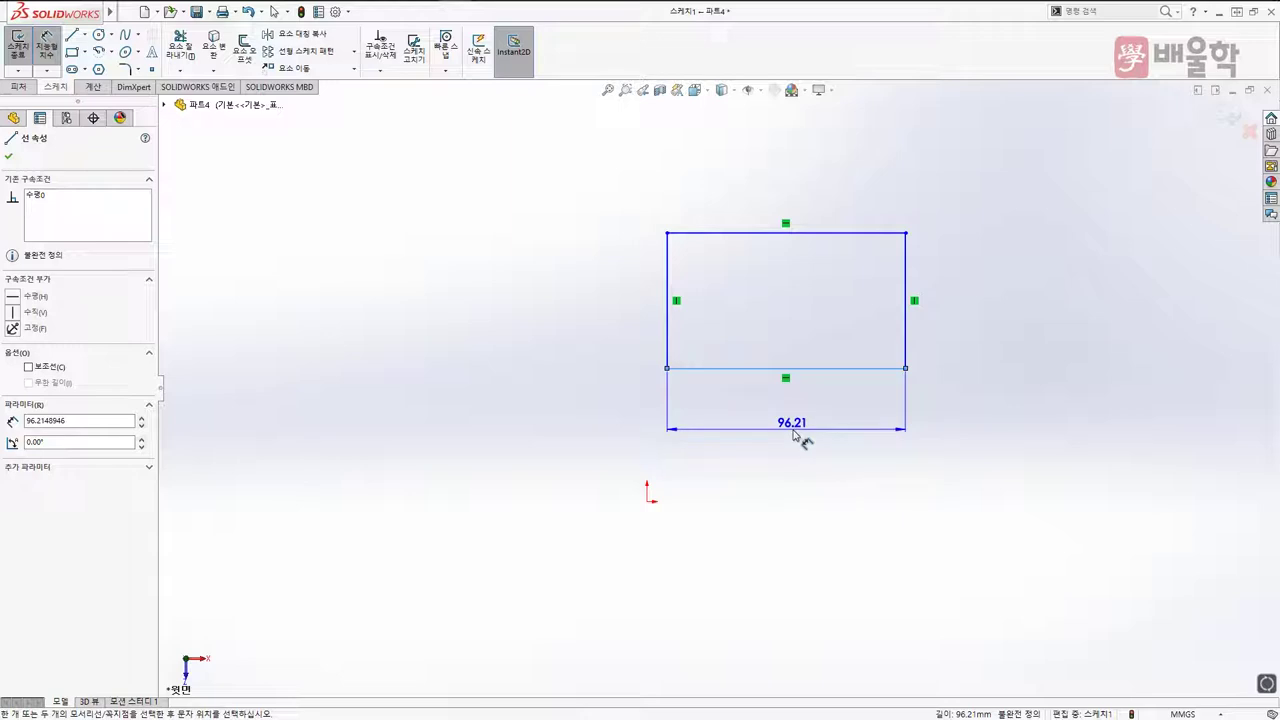
pyautogui.click(795, 433)
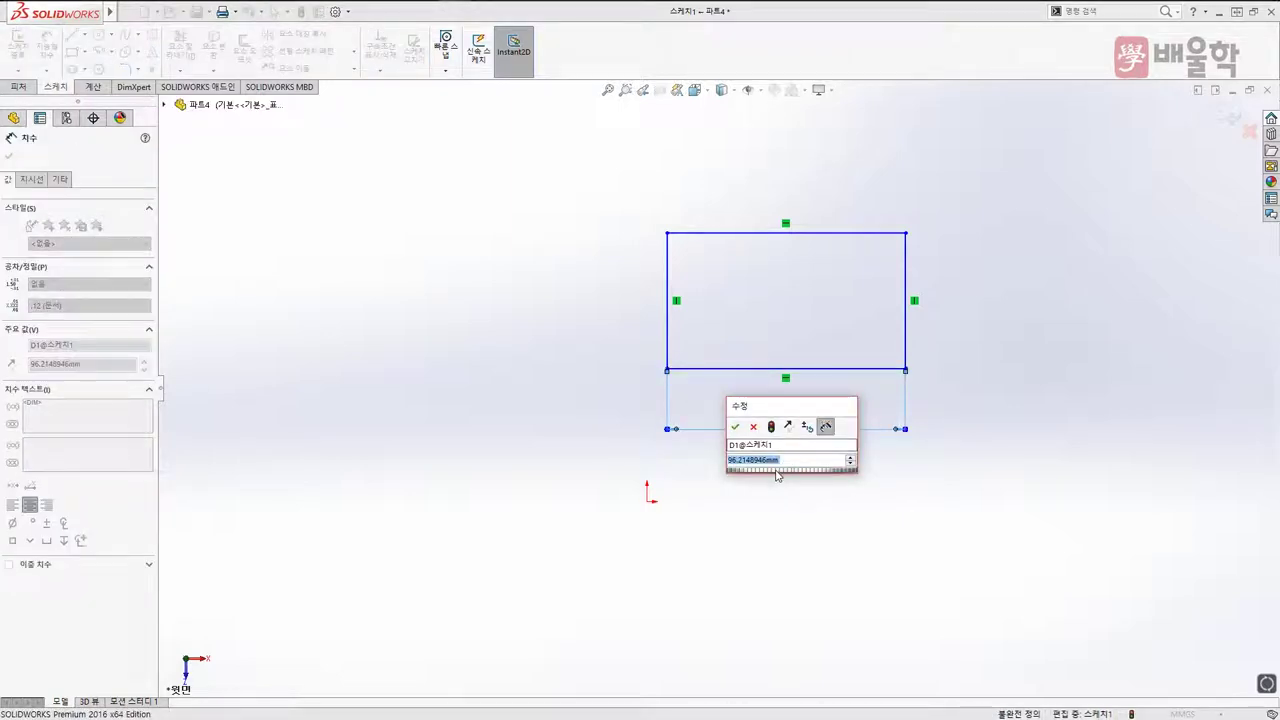
pyautogui.write('100')
pyautogui.press('Return')
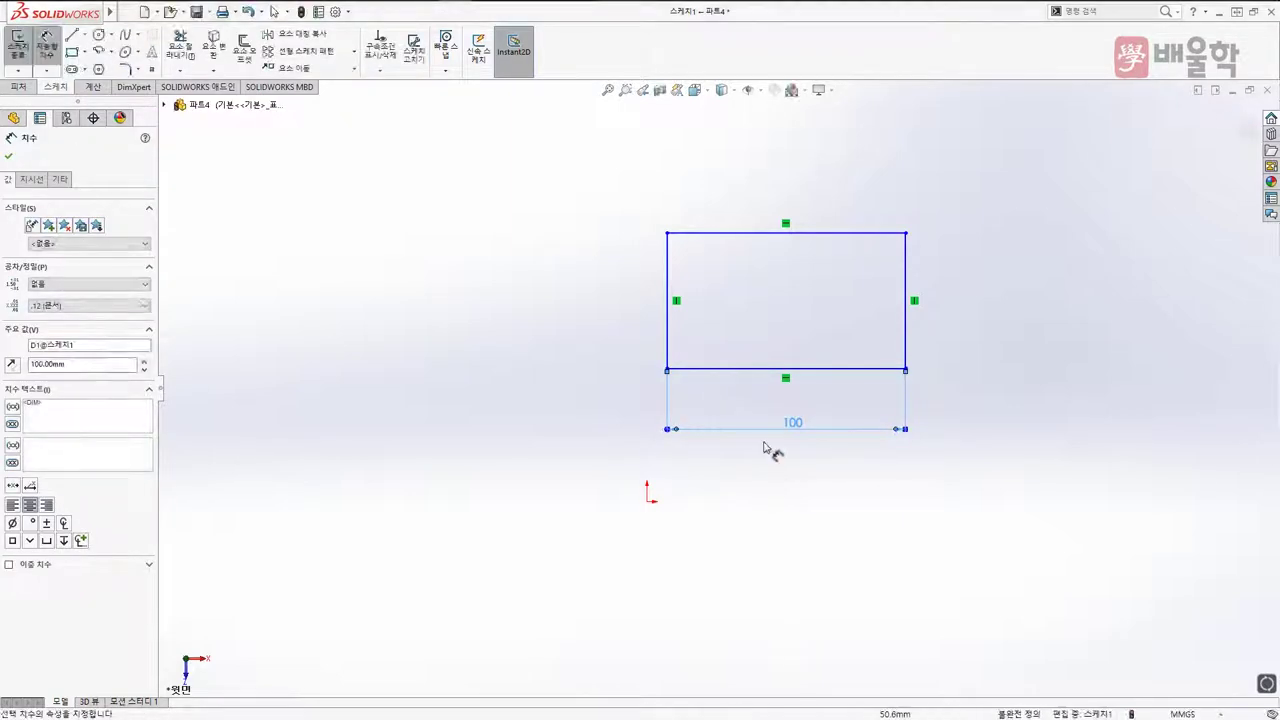
pyautogui.click(667, 330)
pyautogui.click(630, 331)
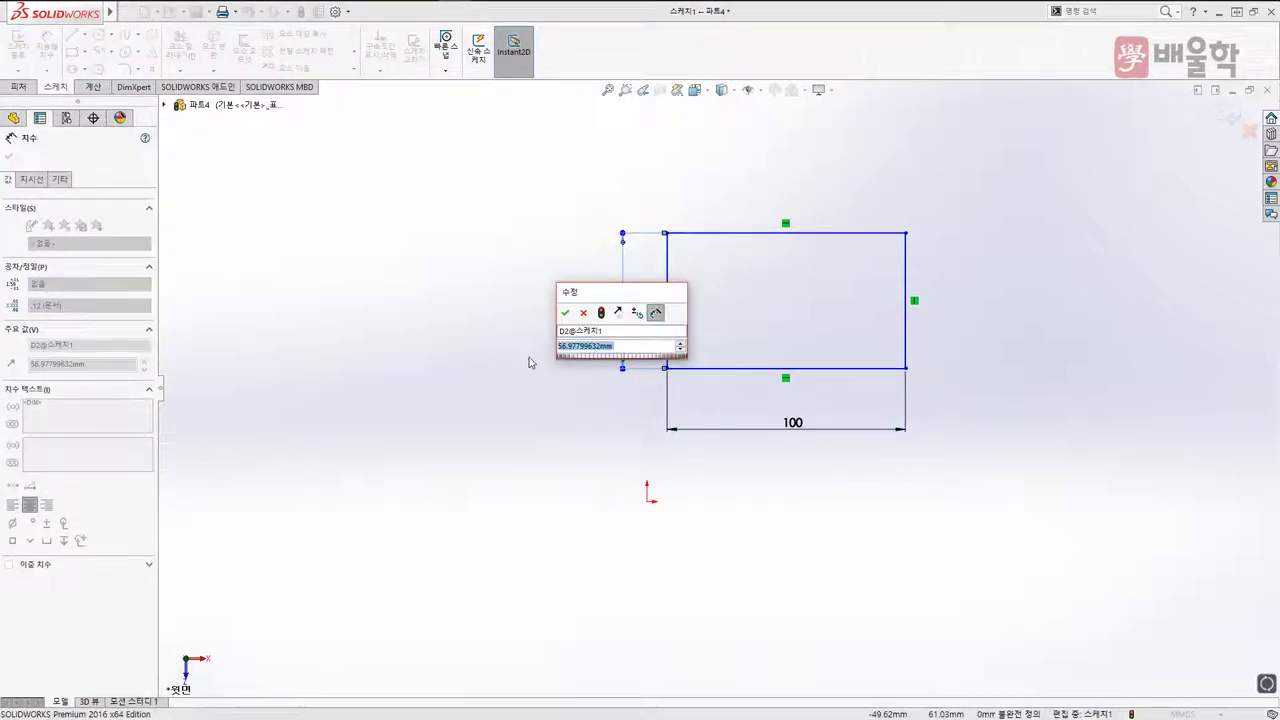
pyautogui.write('60')
pyautogui.press('Return')
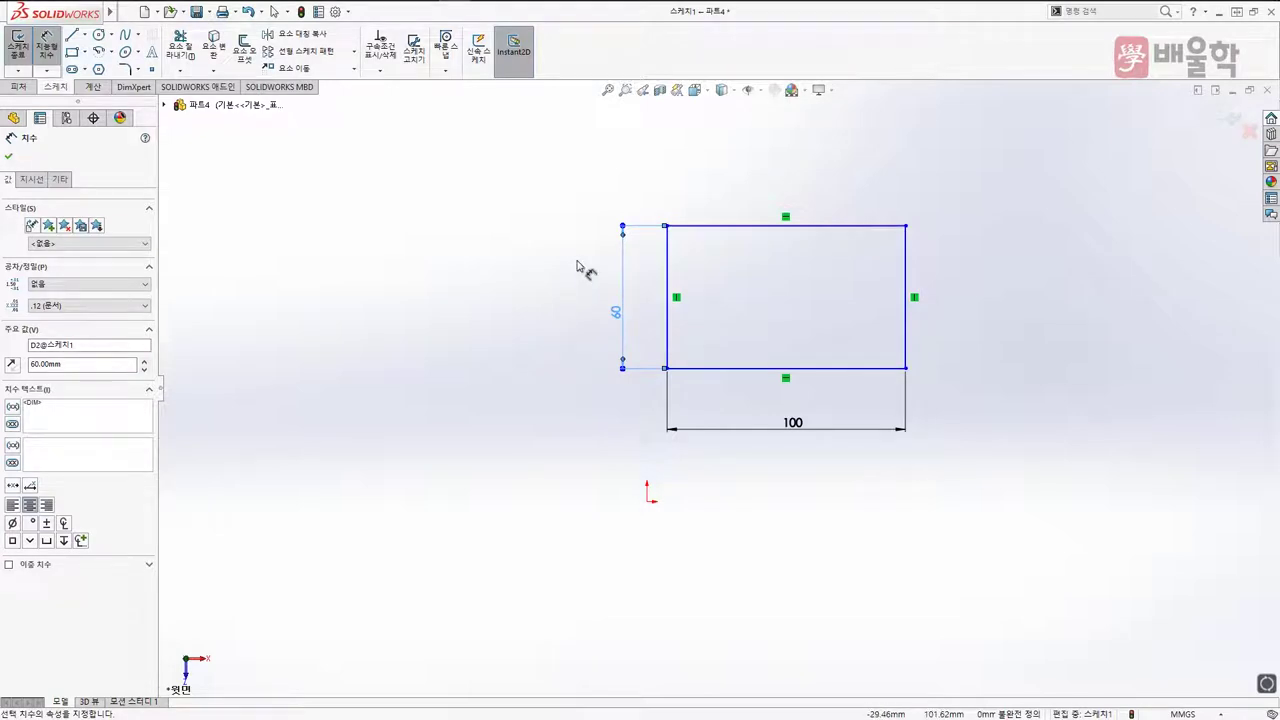
# Move the dimensioned rectangle freely around the sketch by its upper-right corner, and bring it back by its lower-left corner
pyautogui.press('Escape')
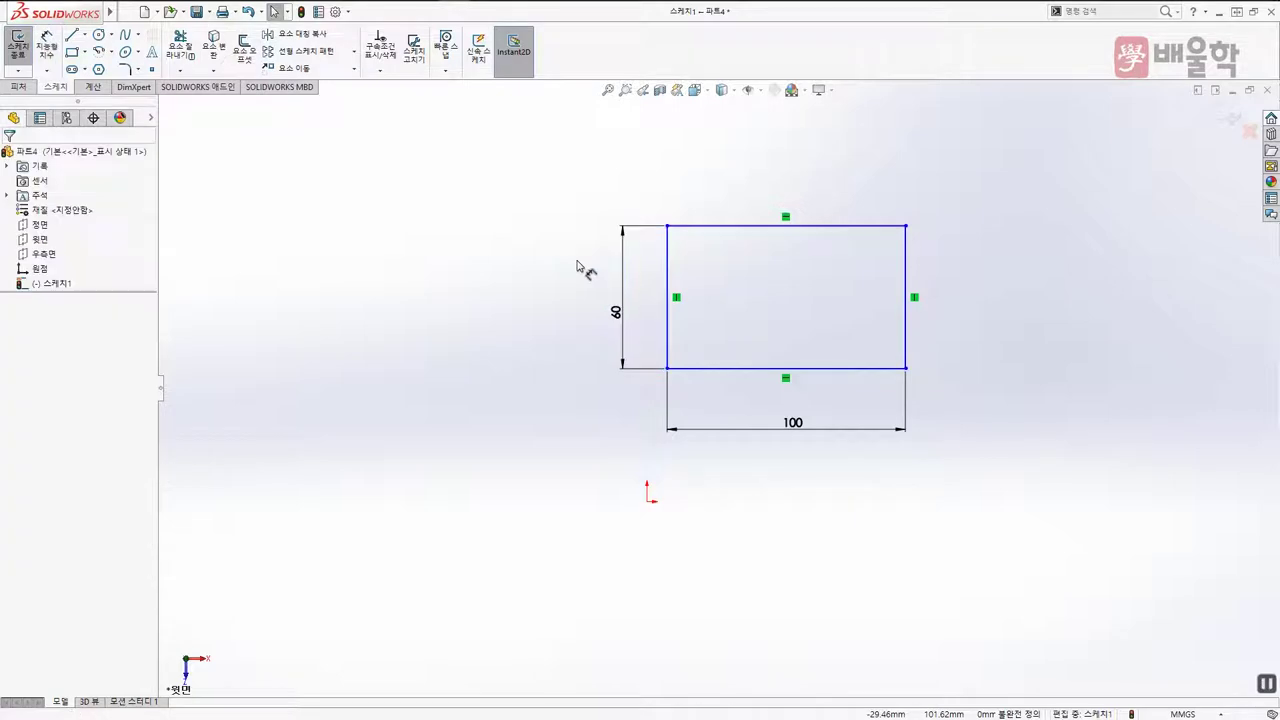
pyautogui.moveTo(907, 227); pyautogui.dragTo(1070, 182)
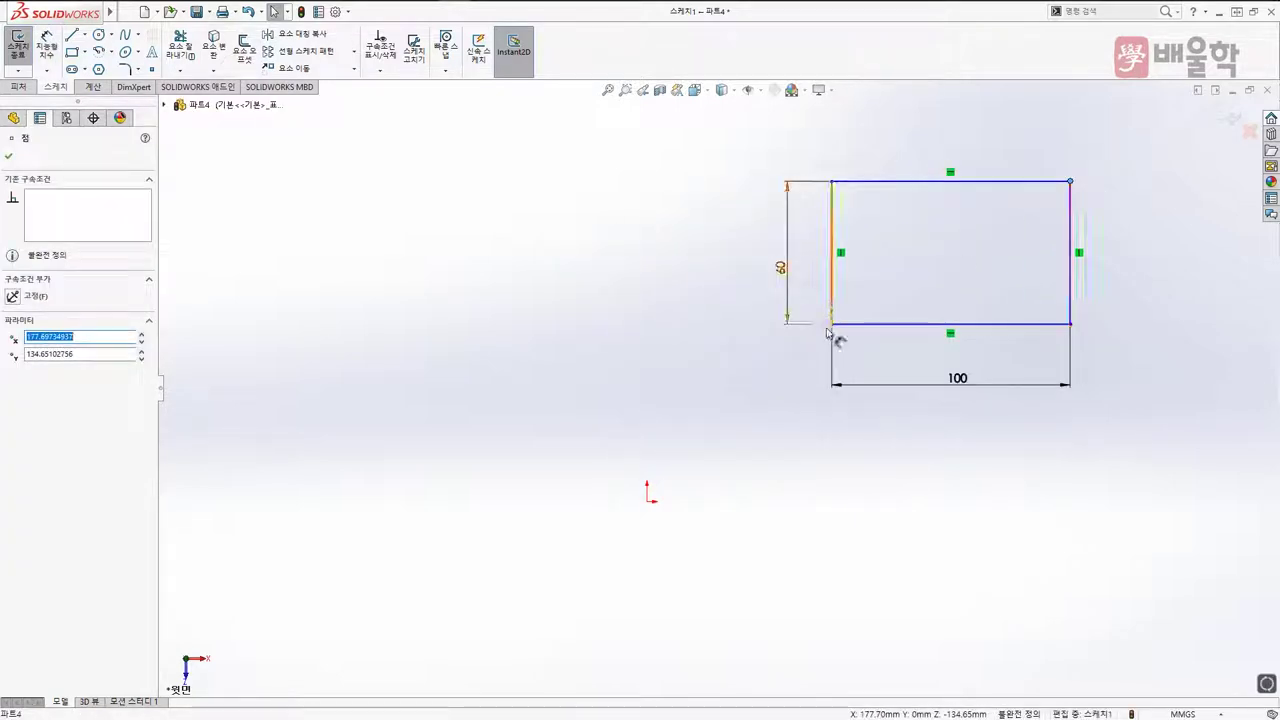
pyautogui.moveTo(832, 324); pyautogui.dragTo(629, 352)
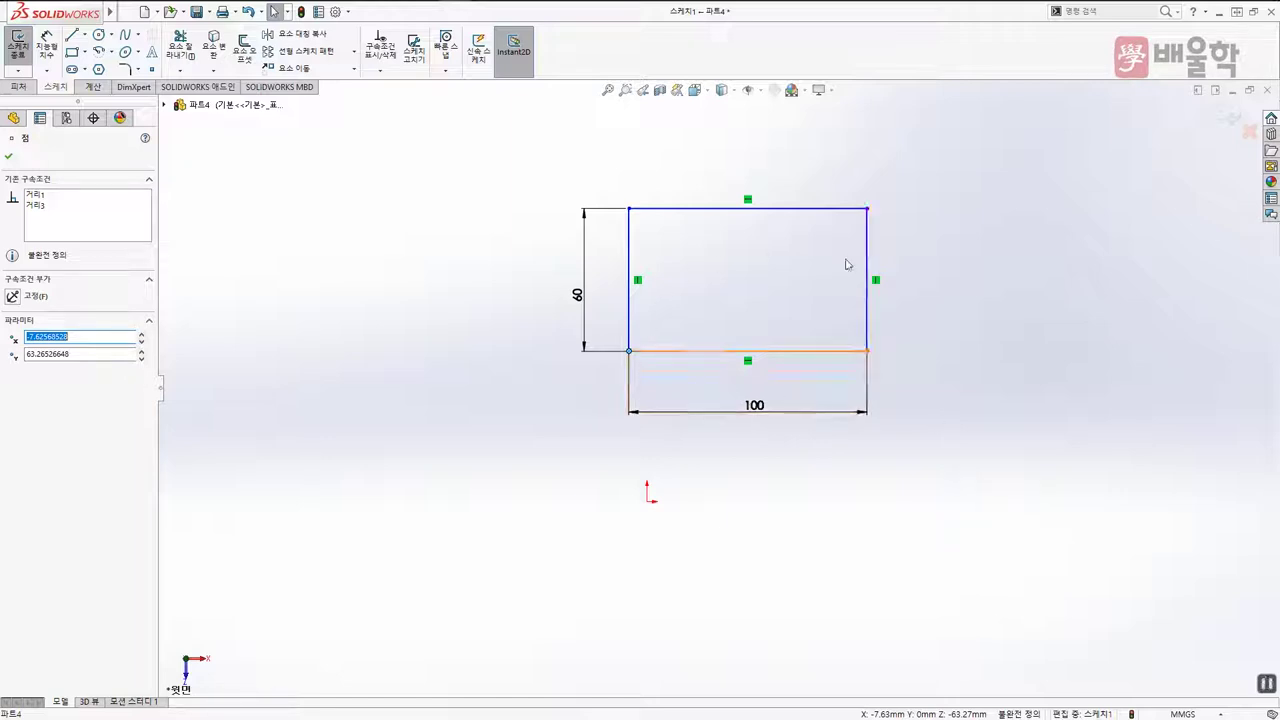
pyautogui.click(921, 345)
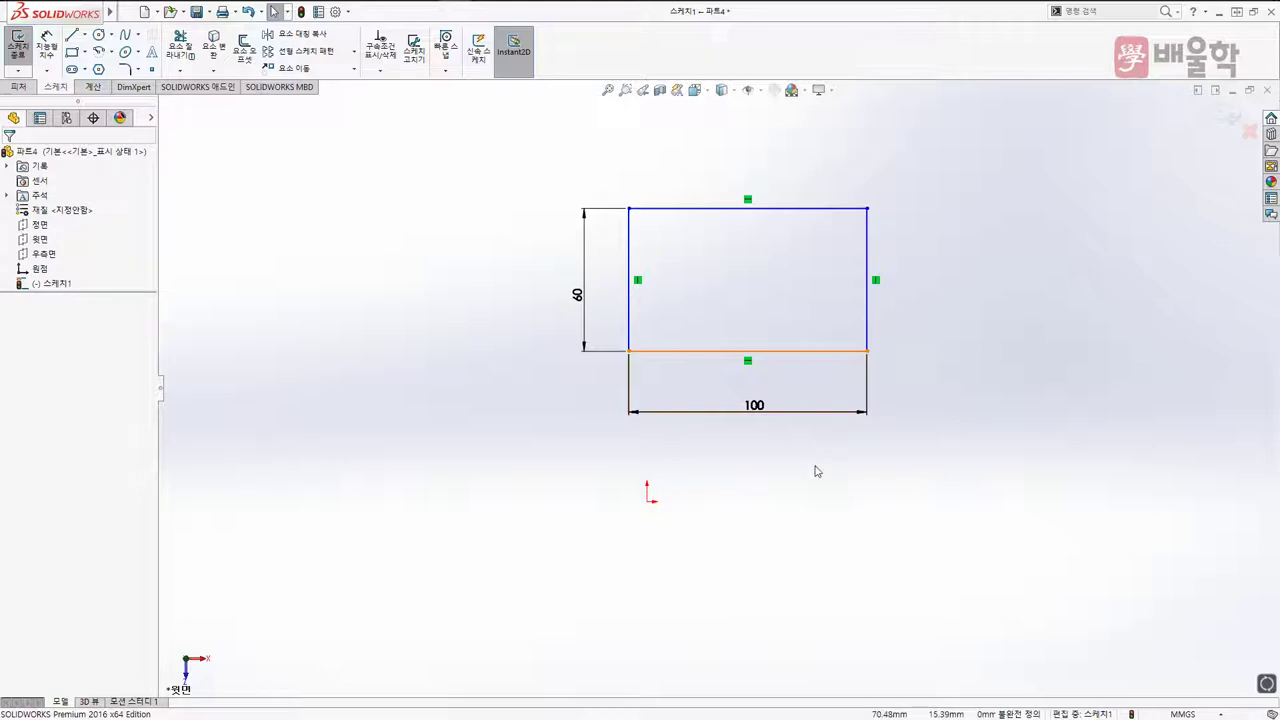
# Add a Coincident relation between the rectangle's lower-left corner and the sketch origin
pyautogui.click(629, 351)
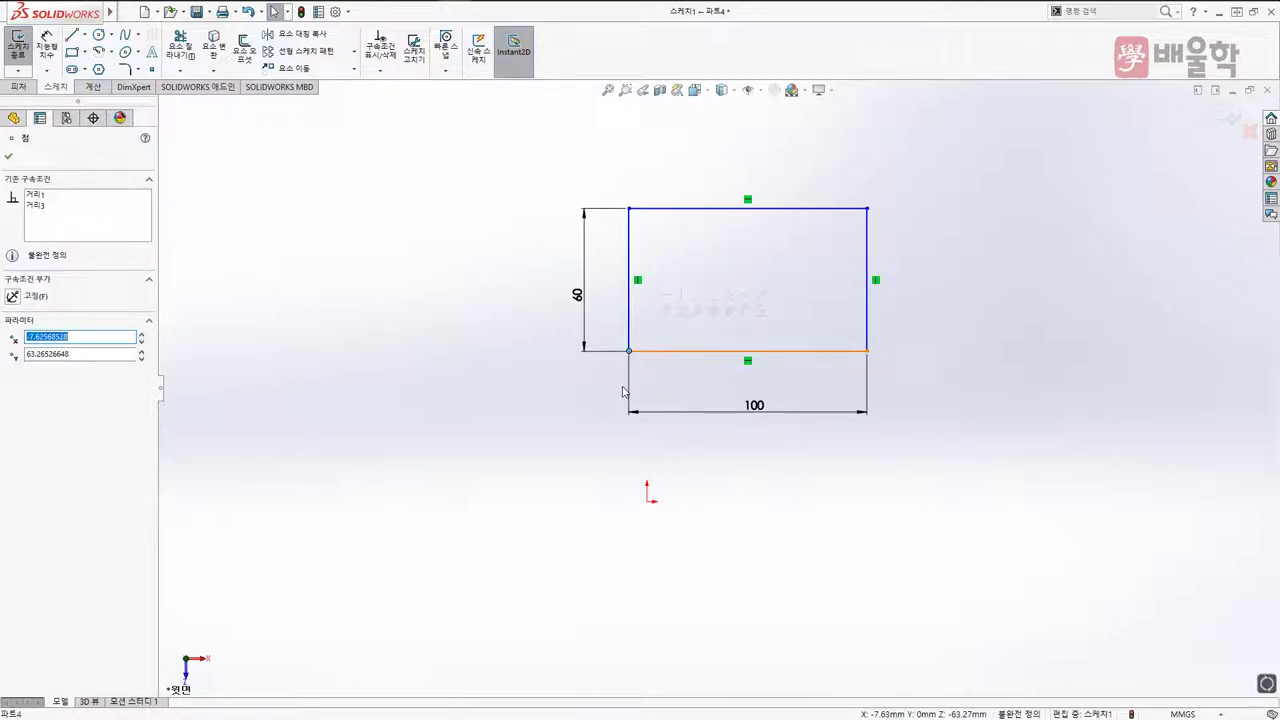
pyautogui.keyDown('ctrl'); pyautogui.click(648, 502); pyautogui.keyUp('ctrl')
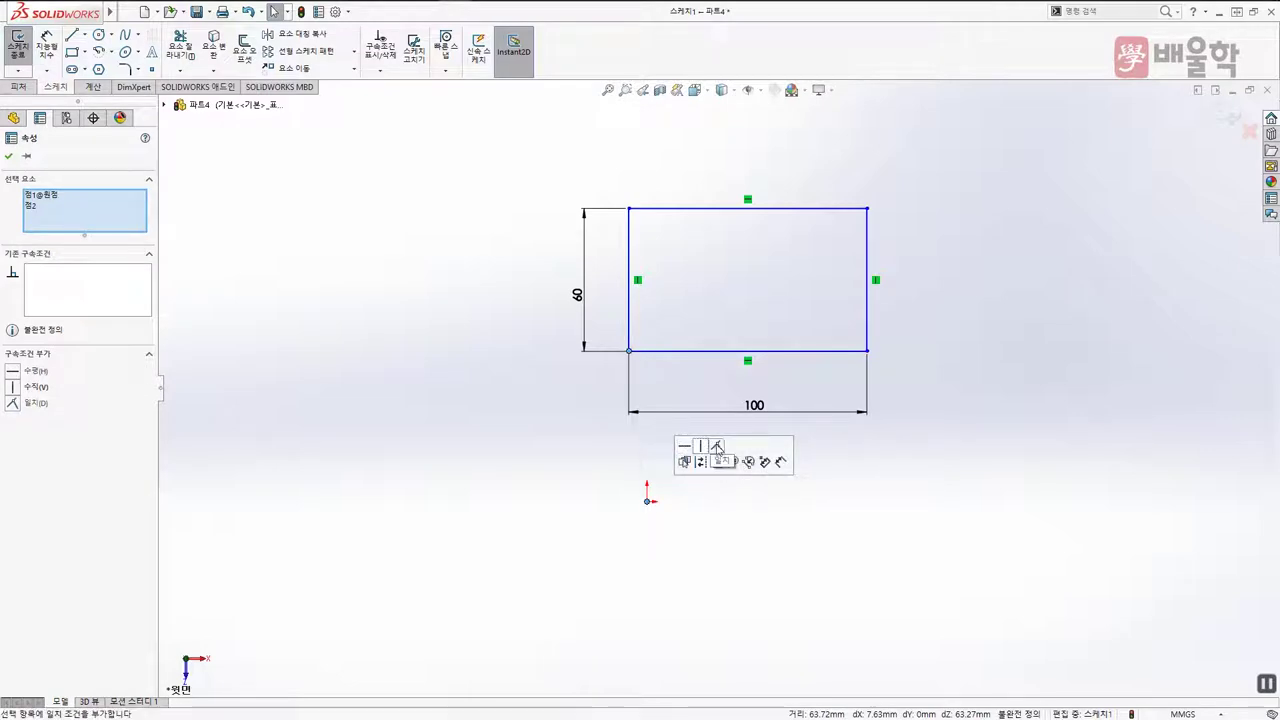
pyautogui.click(717, 451)
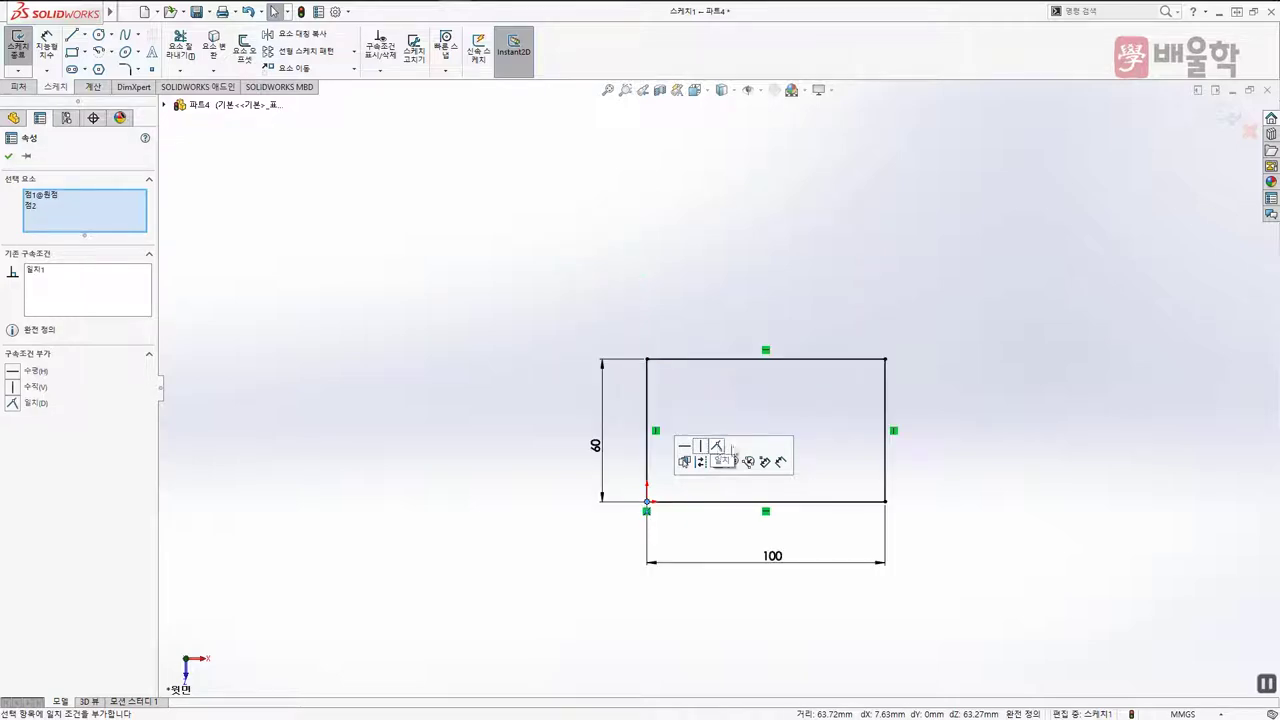
pyautogui.click(943, 408)
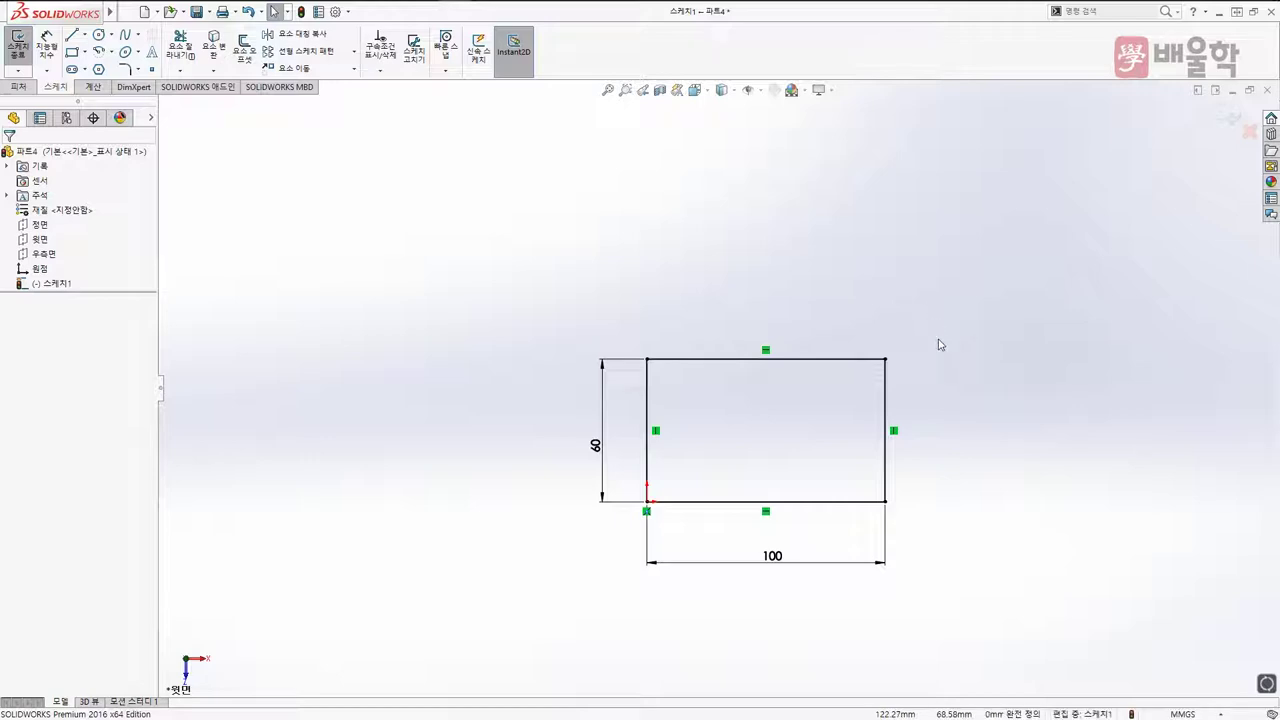
# Try adding a redundant Smart Dimension to the rectangle's upper side, and cancel it
pyautogui.moveTo(940, 341); pyautogui.dragTo(942, 290, button='right')
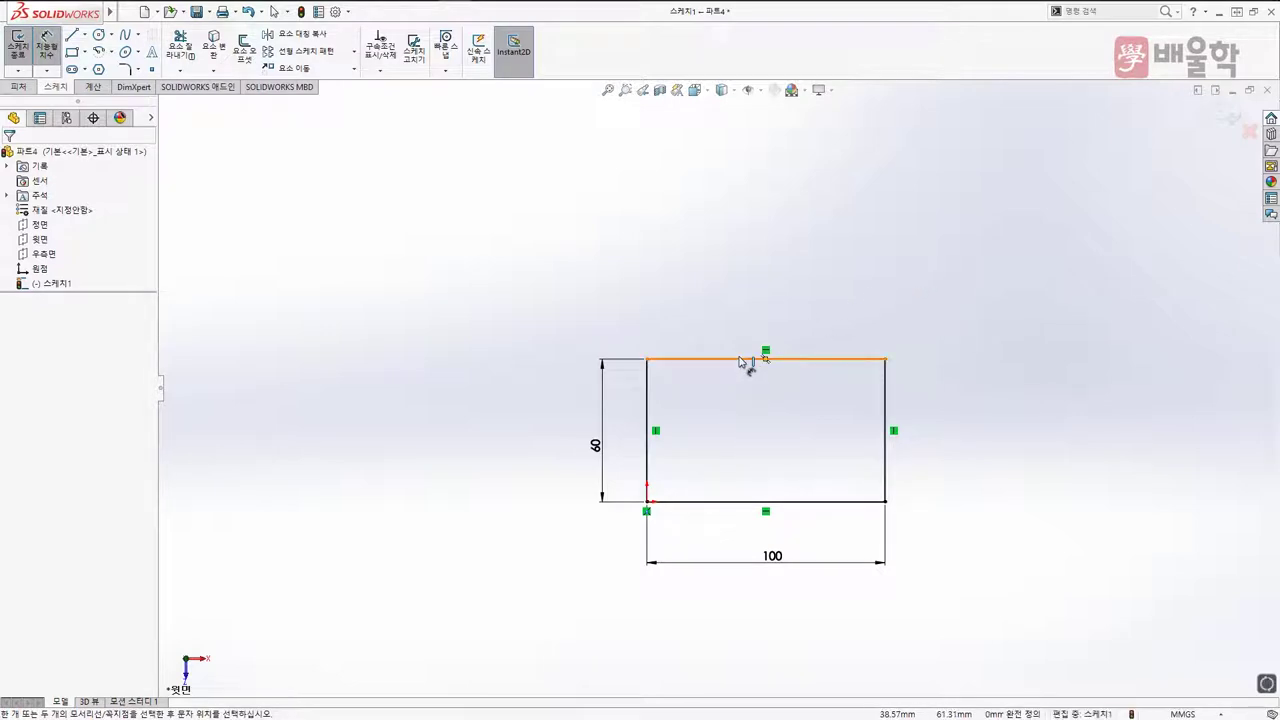
pyautogui.click(745, 360)
pyautogui.click(759, 320)
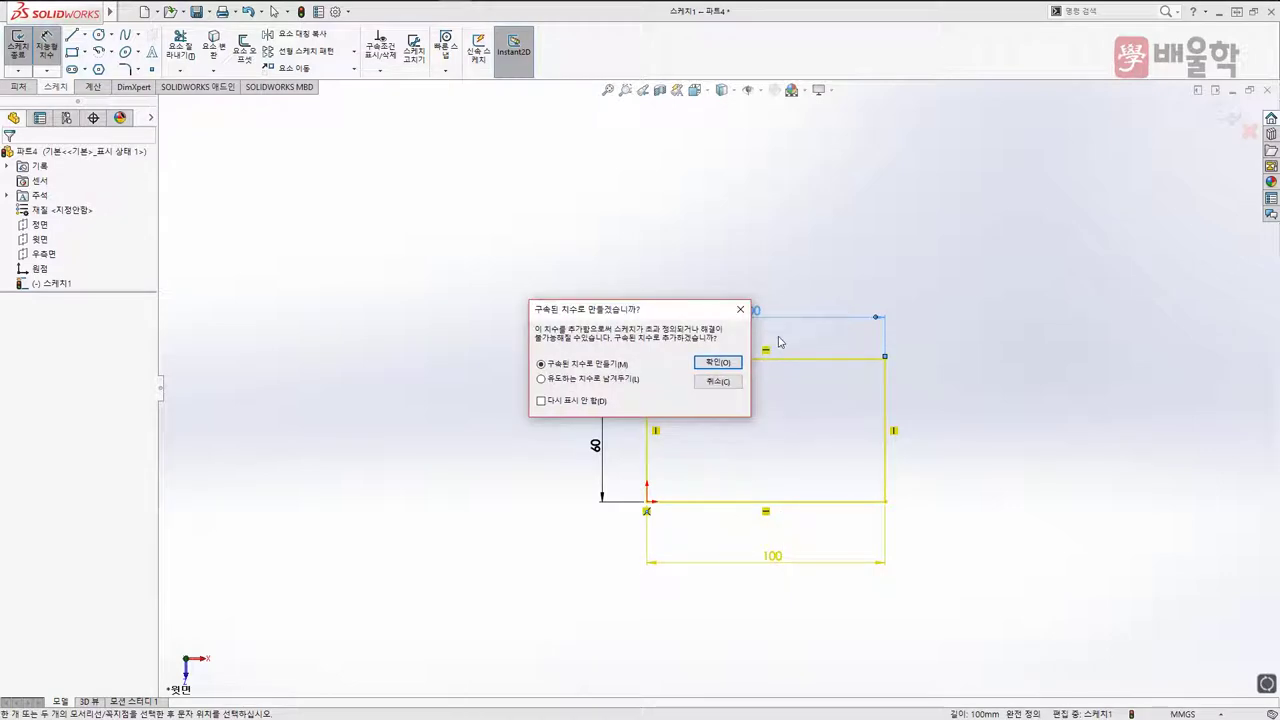
pyautogui.click(719, 382)
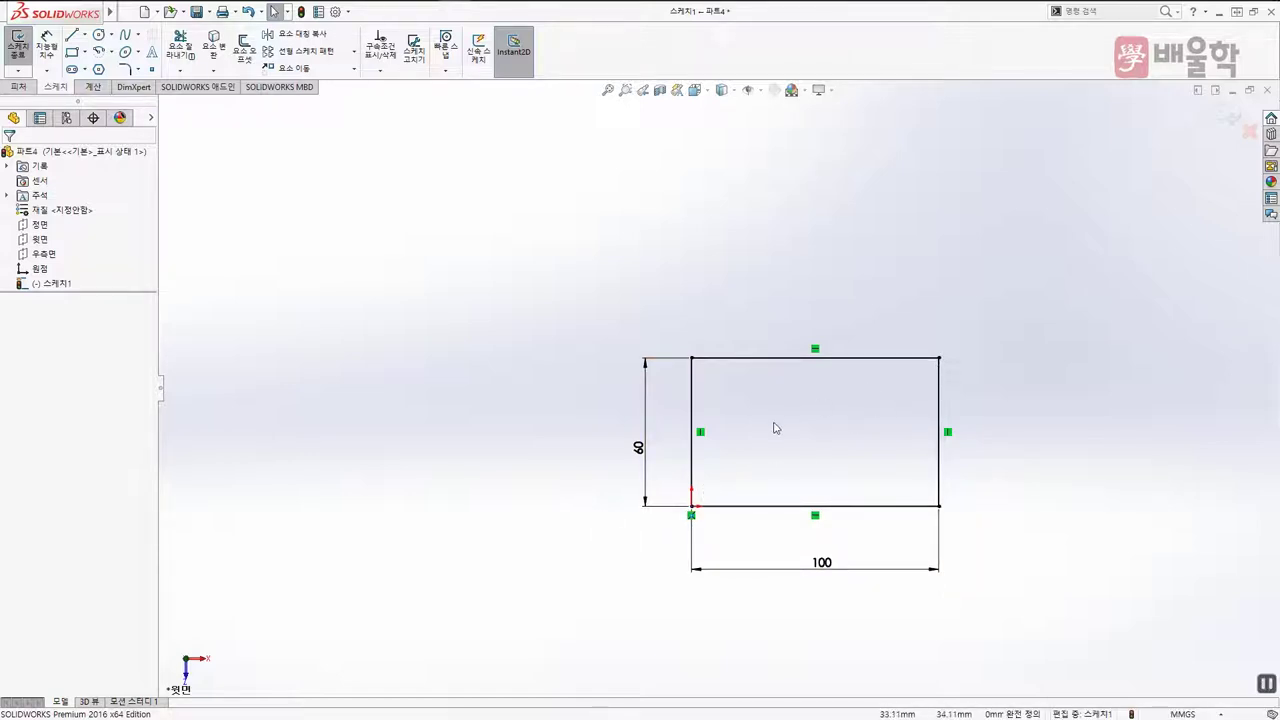
# Delete the Coincident relation at the origin and move the rectangle's lower-left corner outward, away from the origin
pyautogui.click(690, 507)
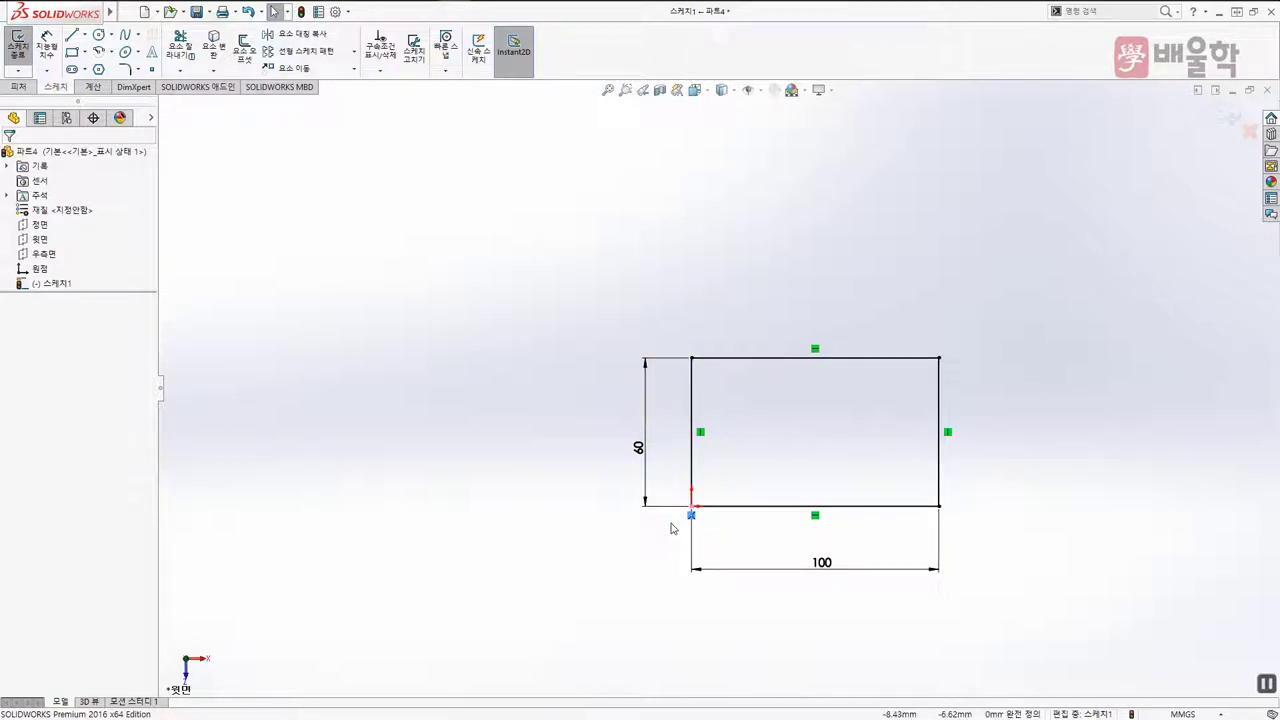
pyautogui.press('Delete')
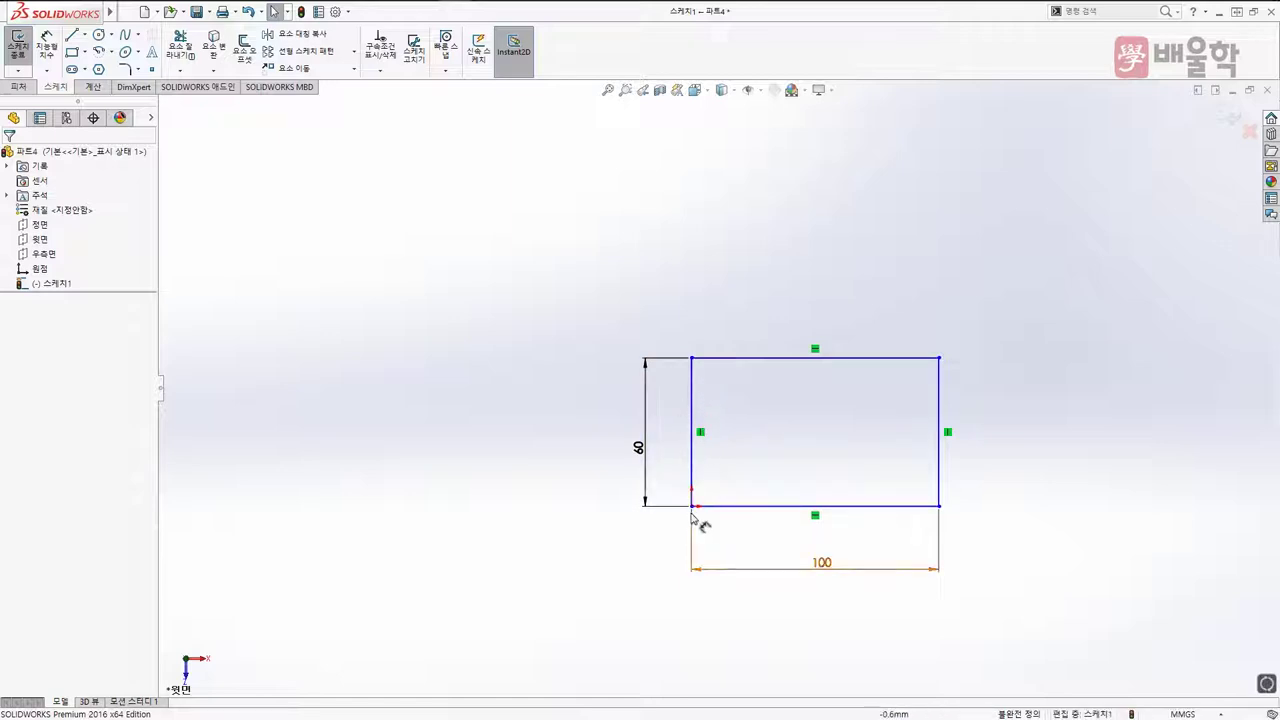
pyautogui.moveTo(698, 515); pyautogui.dragTo(613, 531)
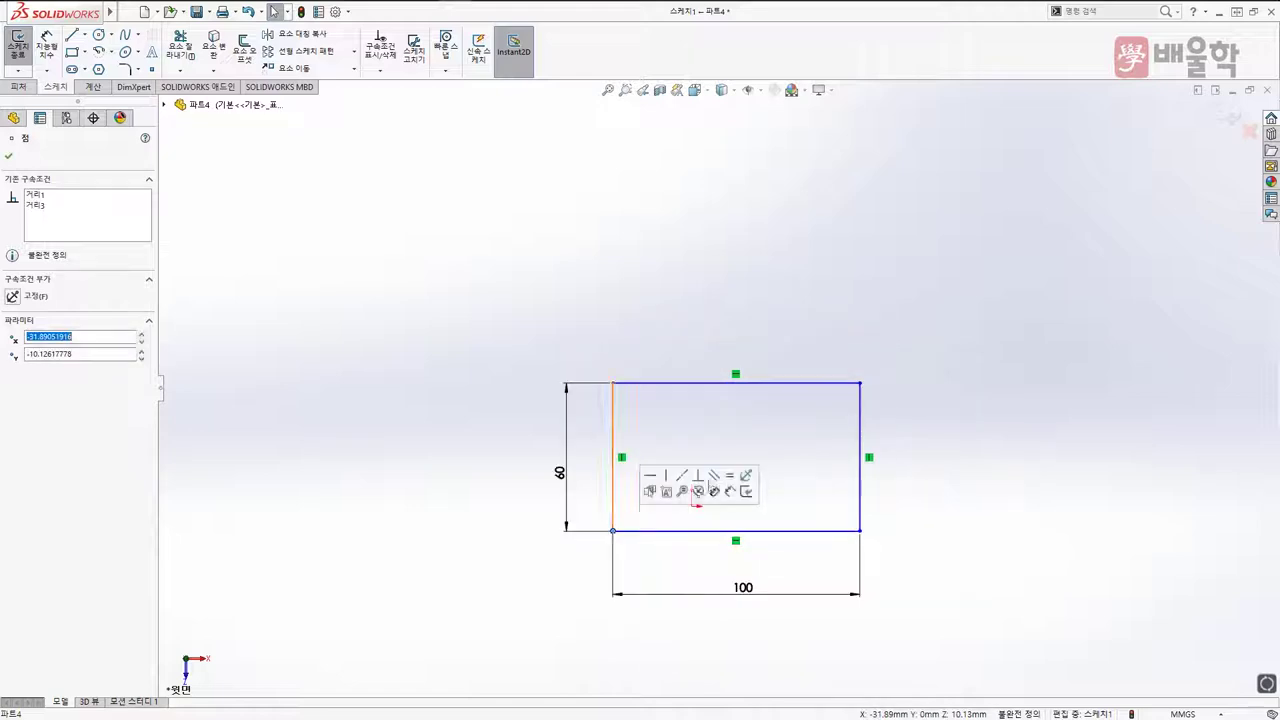
pyautogui.click(795, 445)
# Add a Coincident relation between the rectangle's upper-right corner and the sketch origin
pyautogui.click(860, 384)
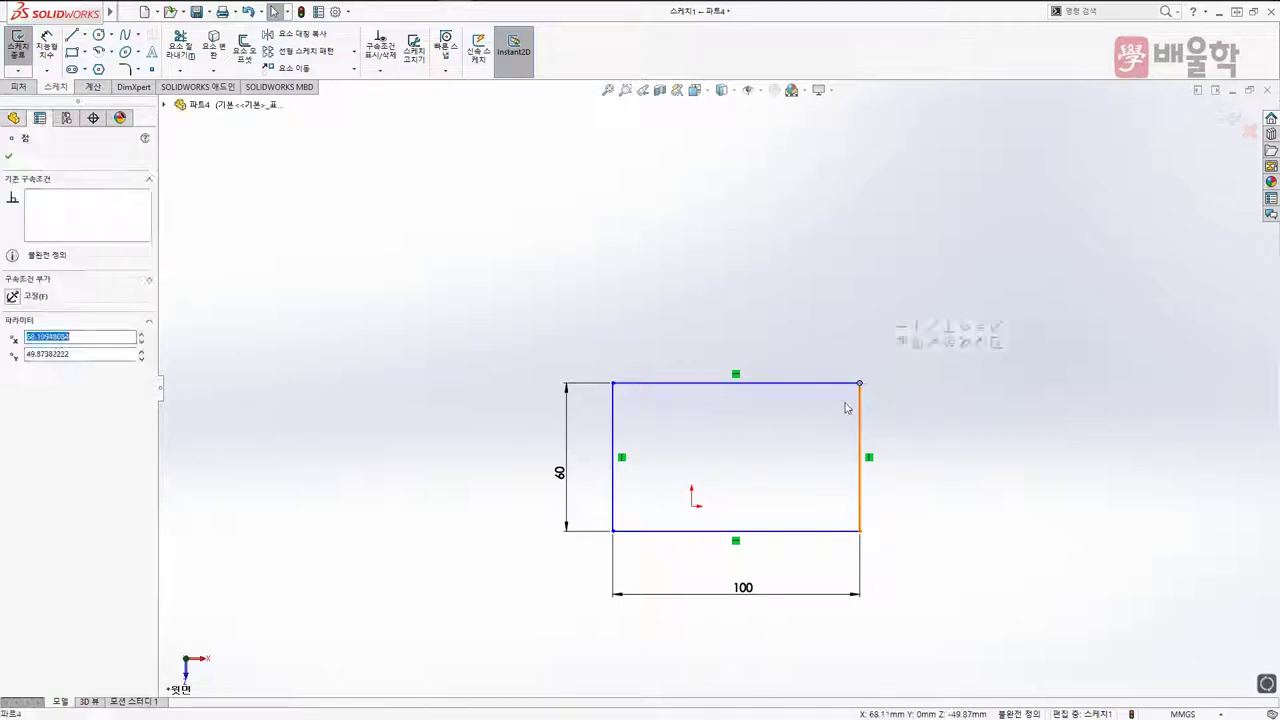
pyautogui.keyDown('ctrl'); pyautogui.click(692, 506); pyautogui.keyUp('ctrl')
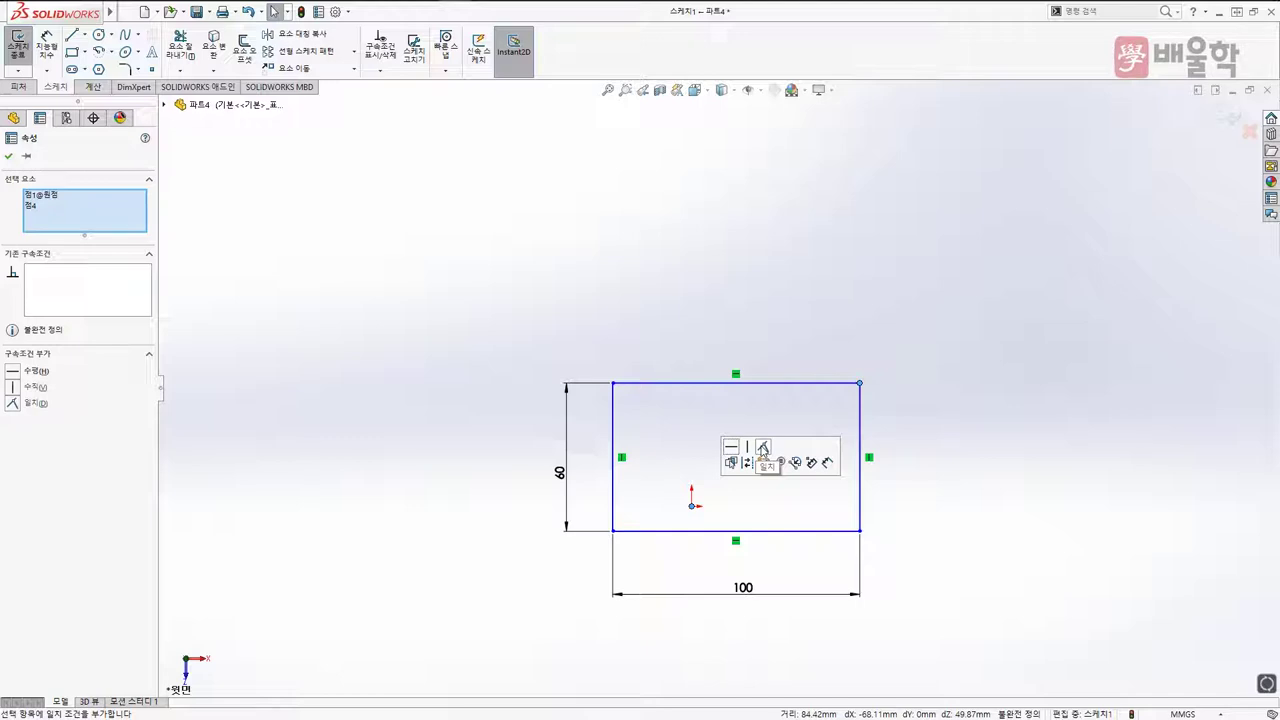
pyautogui.click(762, 448)
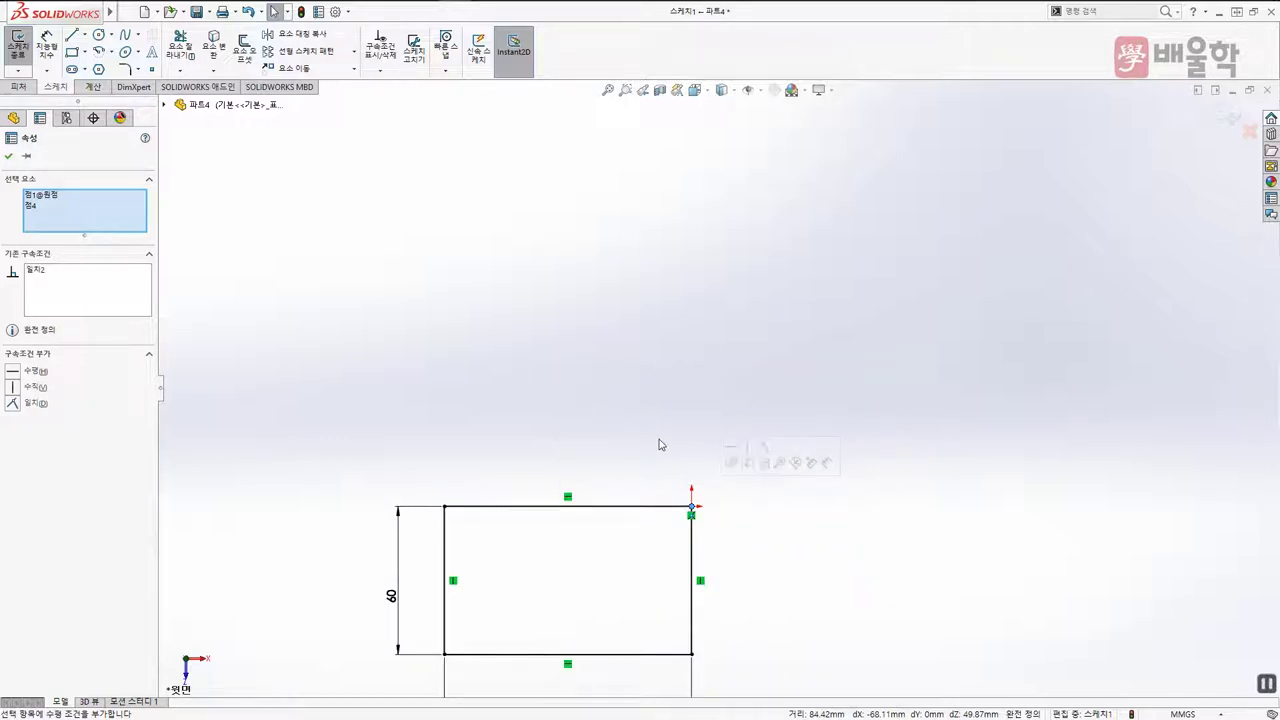
pyautogui.press('Escape')
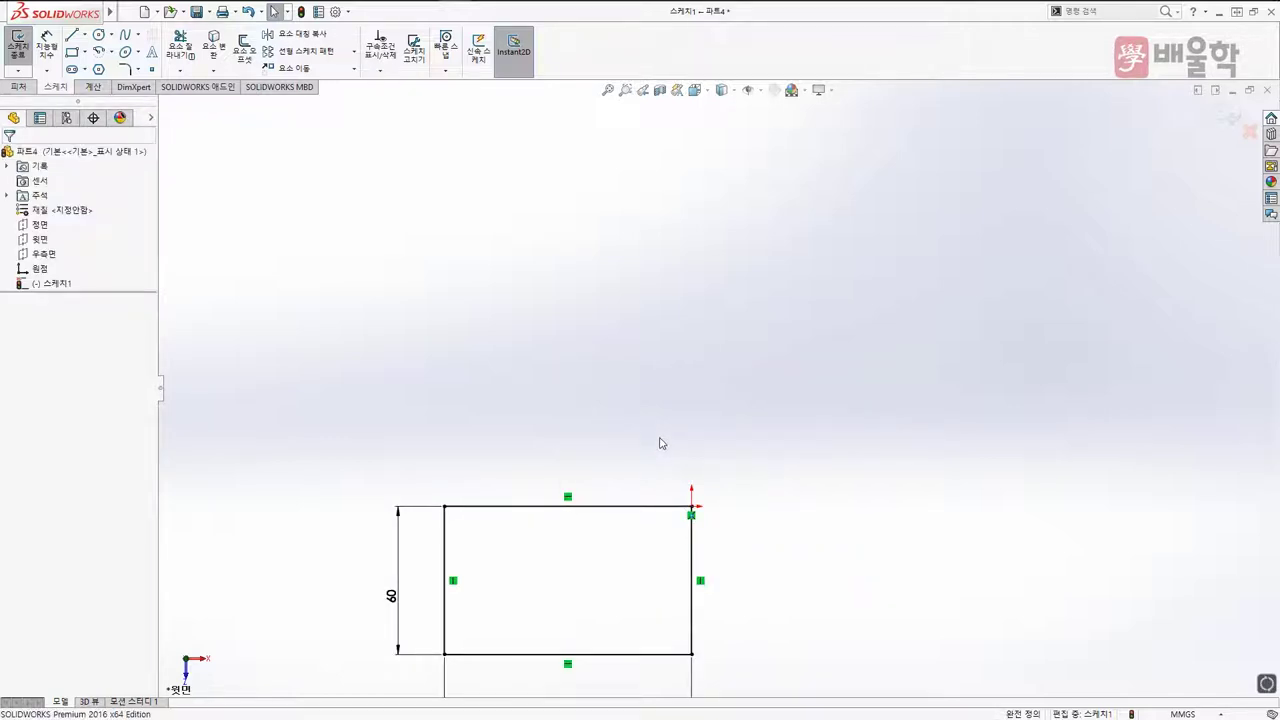
# Extrude the rectangle sketch upward as a blind boss with a depth of 15 mm
pyautogui.keyDown('ctrl'); pyautogui.moveTo(660, 443); pyautogui.dragTo(694, 394, button='middle'); pyautogui.keyUp('ctrl')
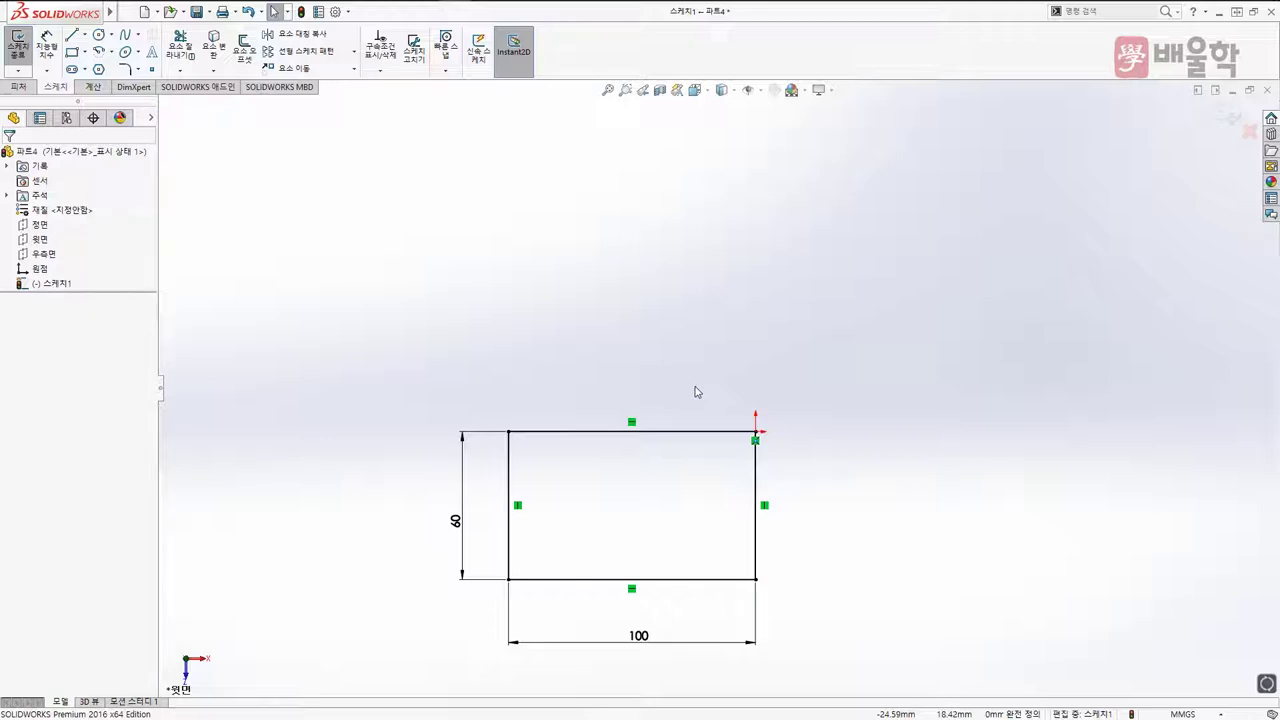
pyautogui.moveTo(669, 451)
pyautogui.keyDown('ctrl'); pyautogui.mouseDown(button='middle')
pyautogui.moveTo(669, 420)
pyautogui.moveTo(697, 380)
pyautogui.moveTo(683, 289)
pyautogui.moveTo(692, 300)
pyautogui.mouseUp(button='middle'); pyautogui.keyUp('ctrl')
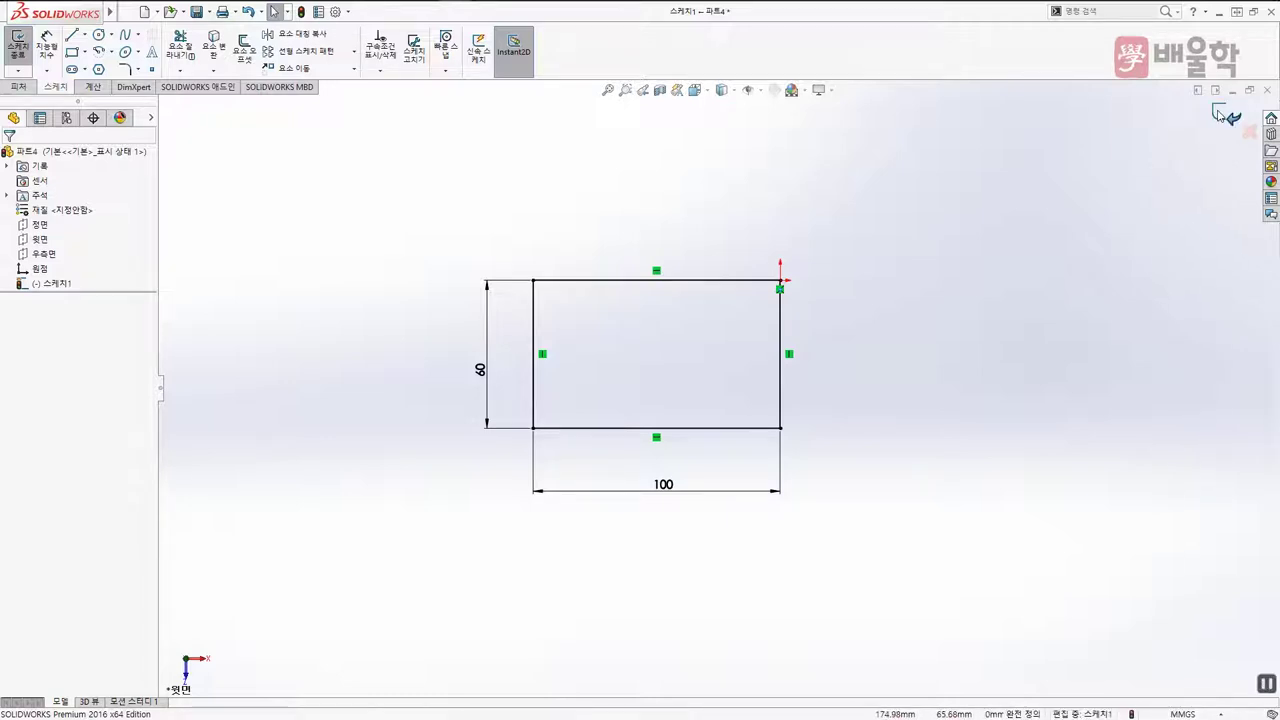
pyautogui.press('e')
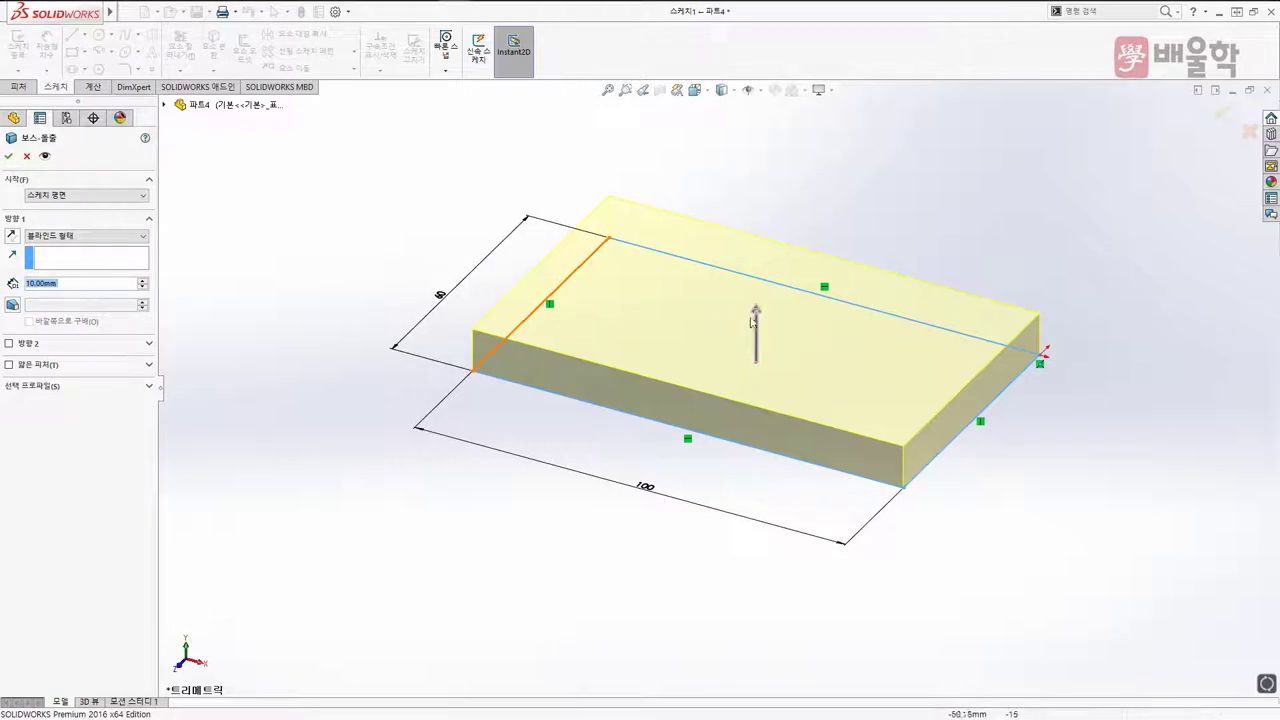
pyautogui.moveTo(759, 313); pyautogui.dragTo(761, 304)
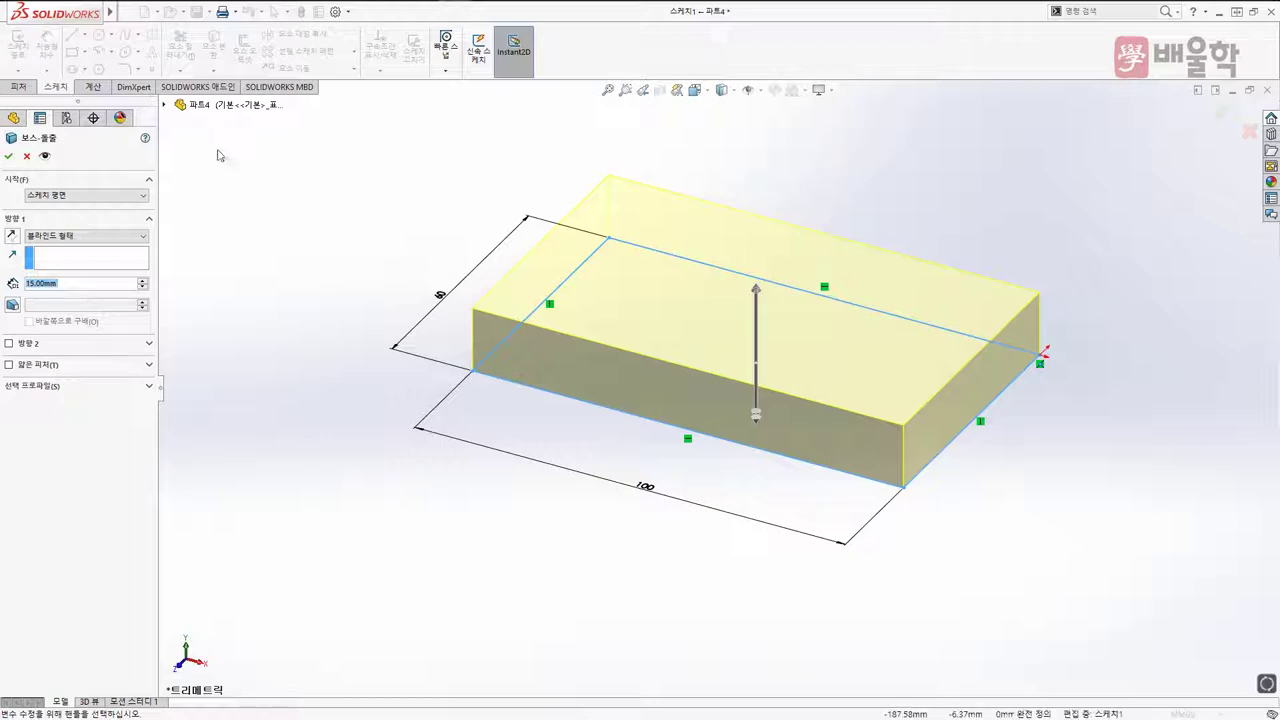
pyautogui.click(8, 158)
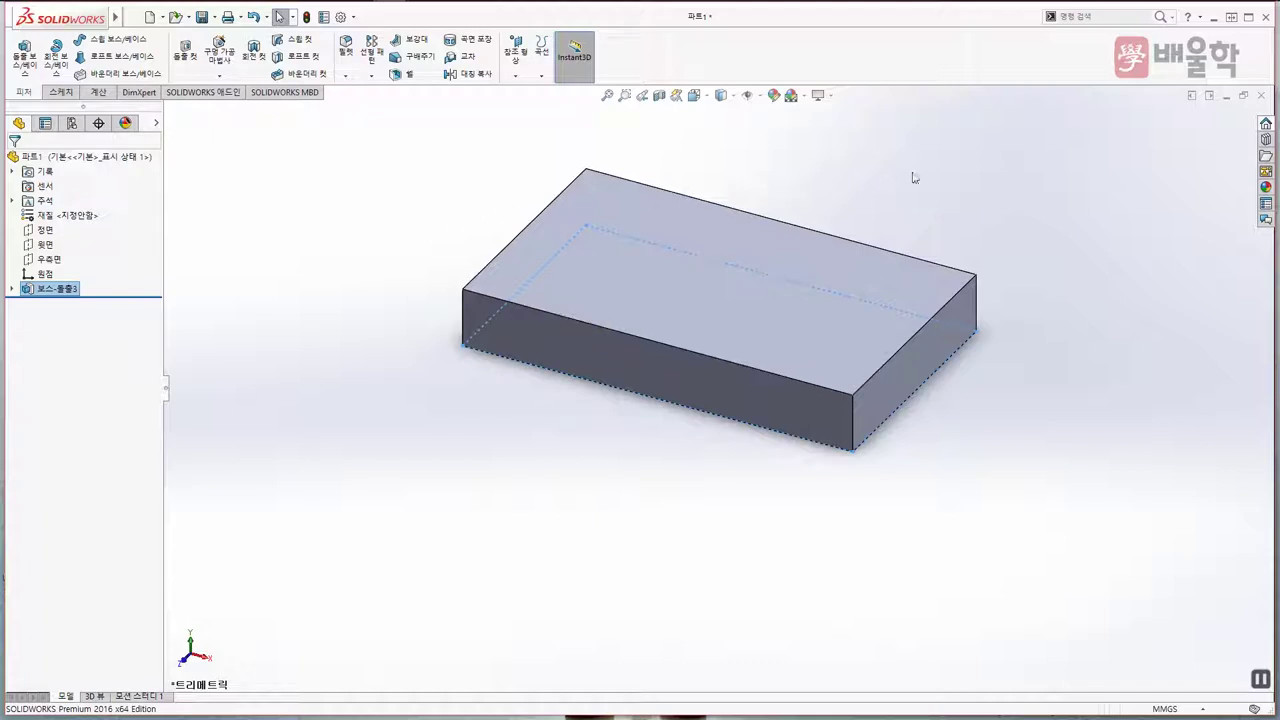
# Open the help options that list the SOLIDWORKS Tutorials
pyautogui.click(1203, 17)
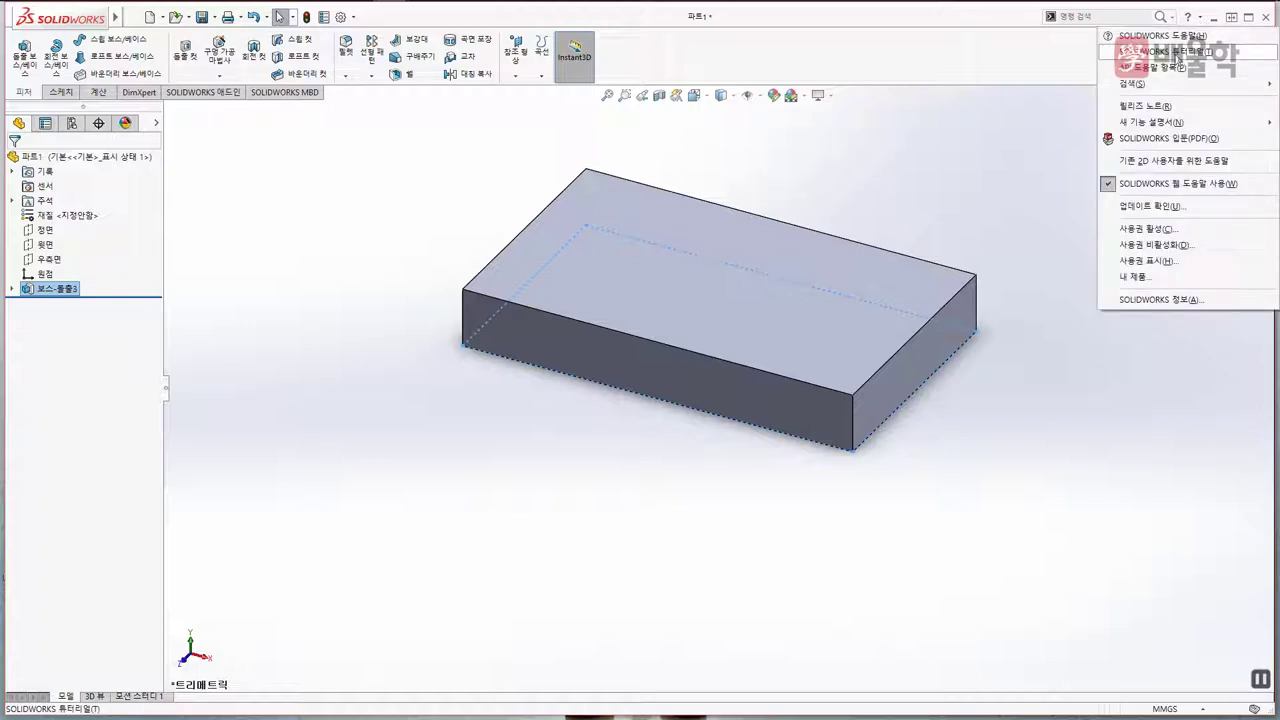